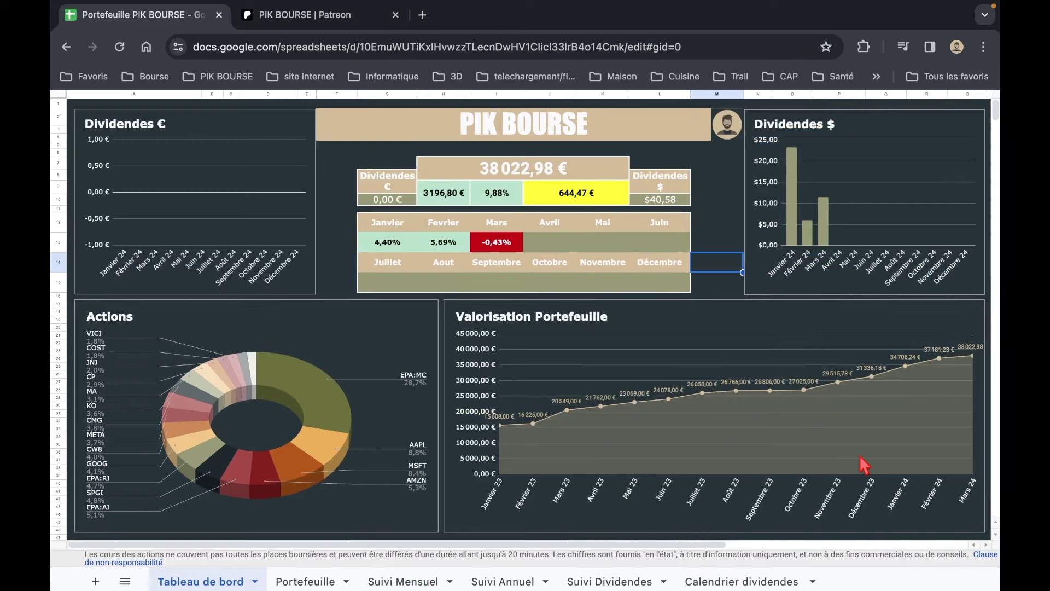
Step: Look over the Portefeuille and Suivi Mensuel sheets, then return to the Tableau de bord dashboard
left_click(304, 583)
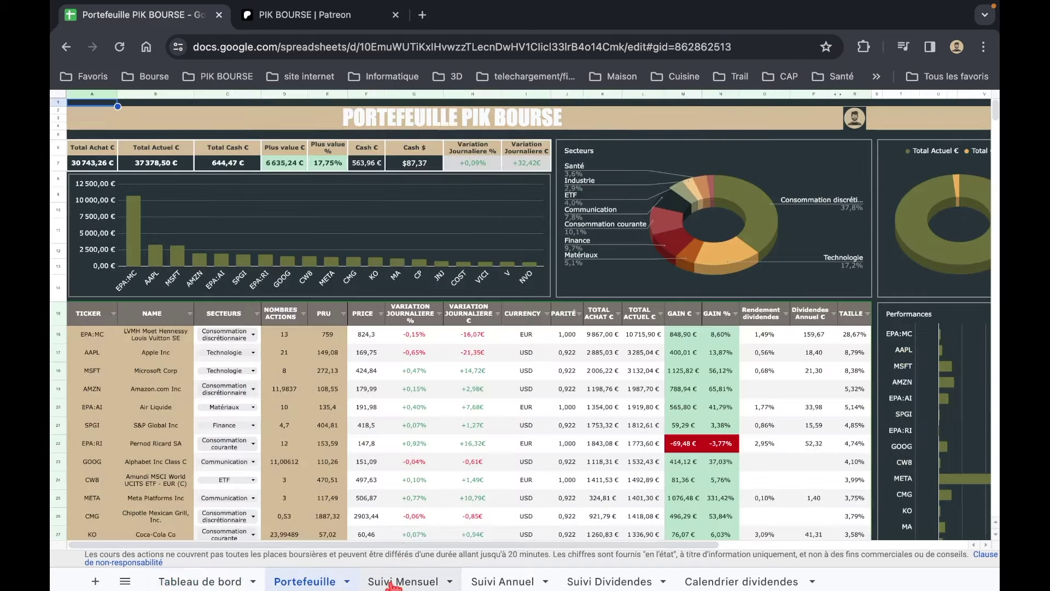
left_click(392, 583)
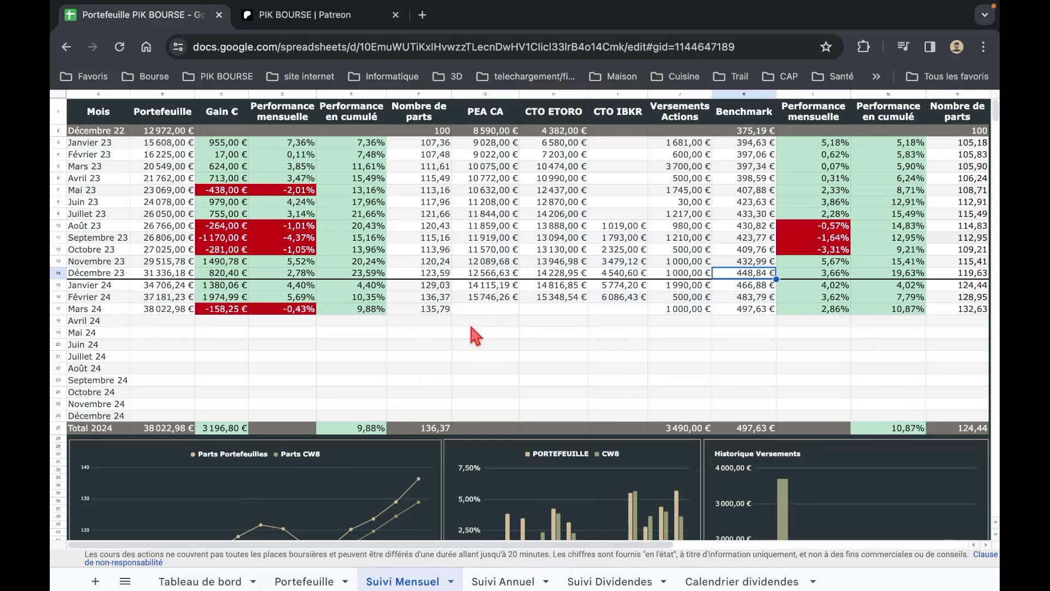
left_click(479, 345)
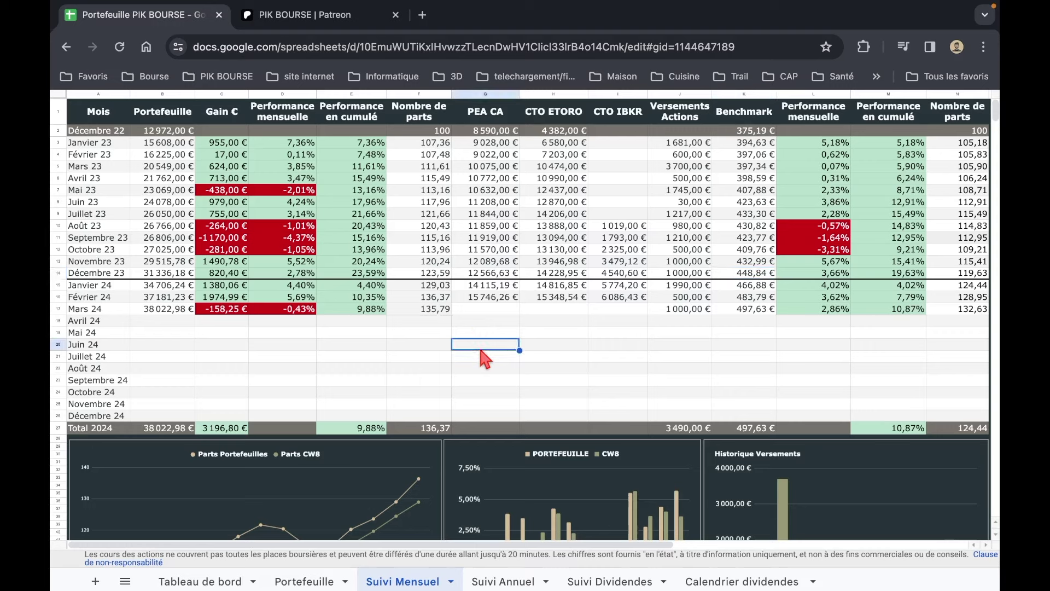
left_click(212, 582)
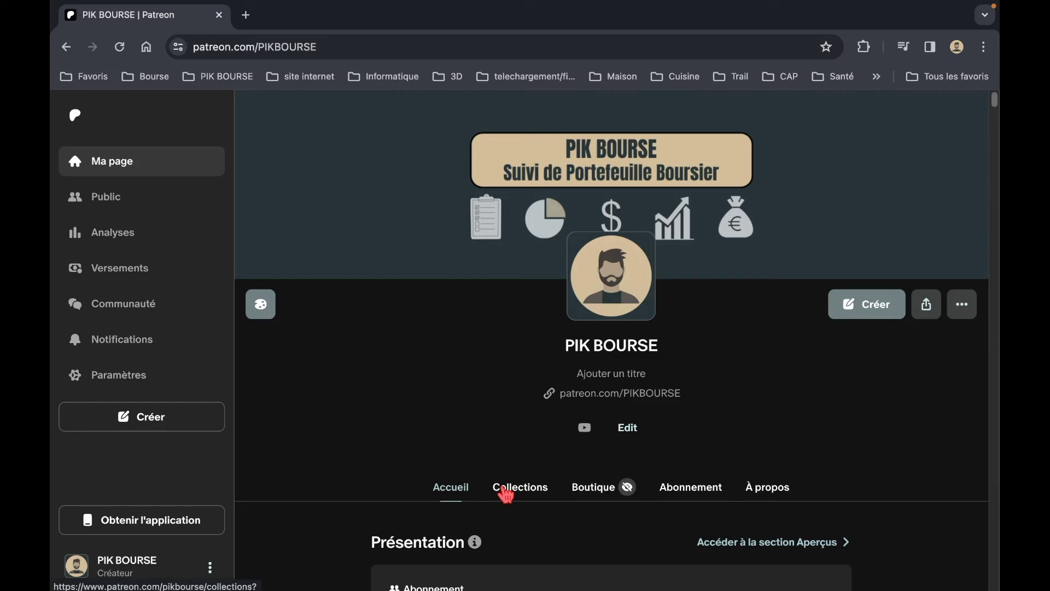
Step: Open the Suivi de portefeuille collection from the creator page's Collections
left_click(504, 490)
scroll(504, 494, "down", 3)
scroll(502, 493, "down", 3)
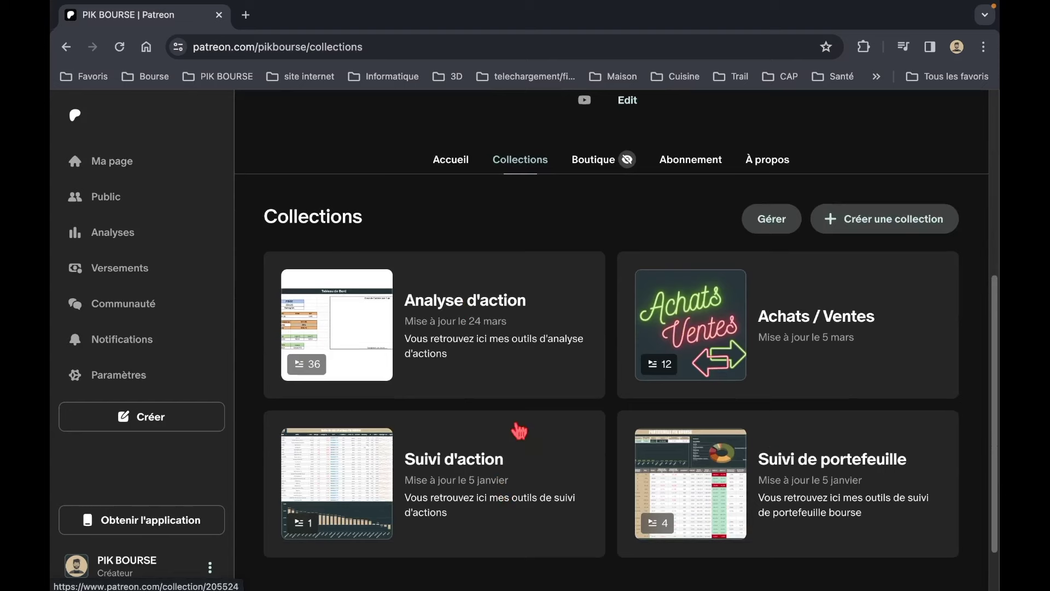
left_click(801, 464)
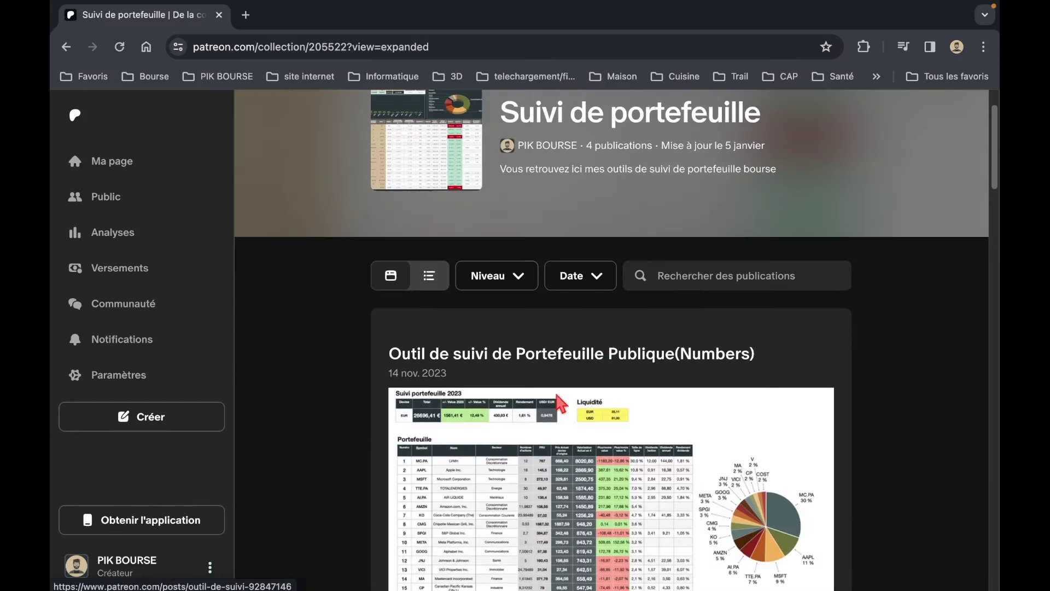
Step: Find the Google Sheets member post and open its Portefeuille PIK BOURSE spreadsheet link
scroll(559, 401, "down", 2)
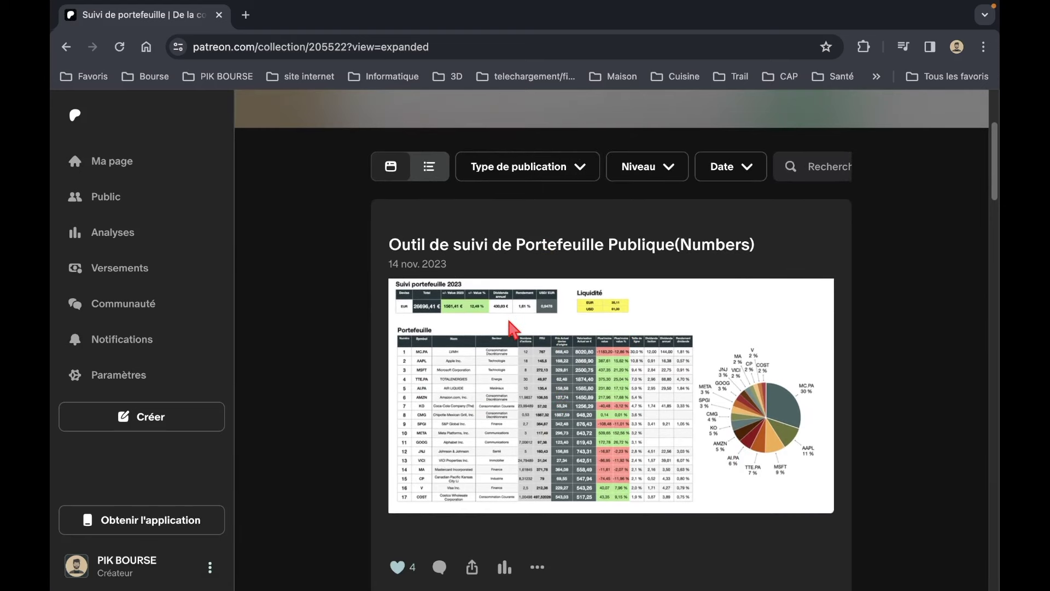
scroll(512, 328, "down", 1)
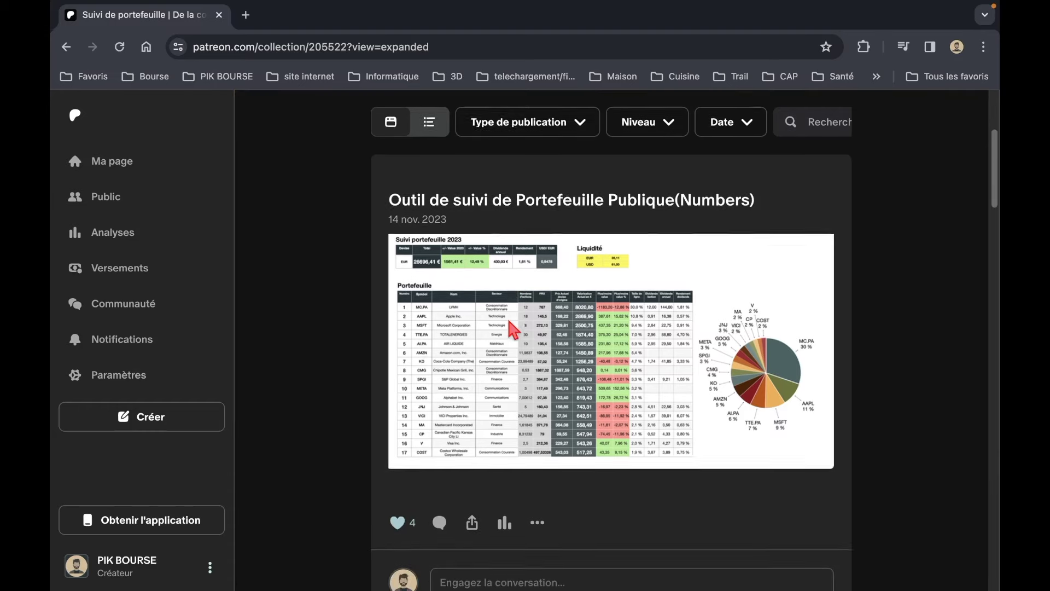
scroll(572, 367, "down", 5)
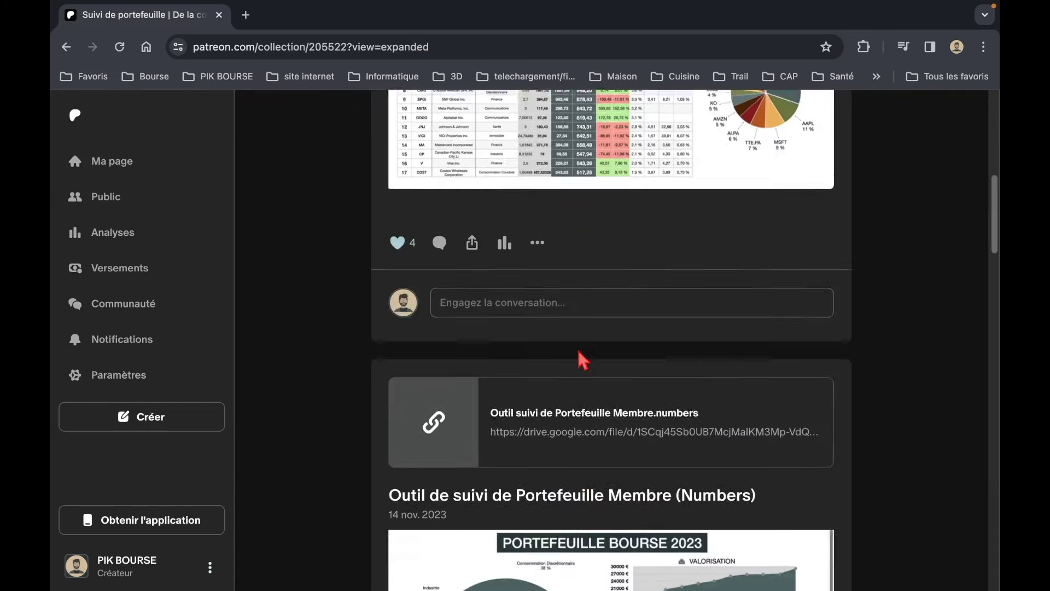
scroll(579, 358, "down", 5)
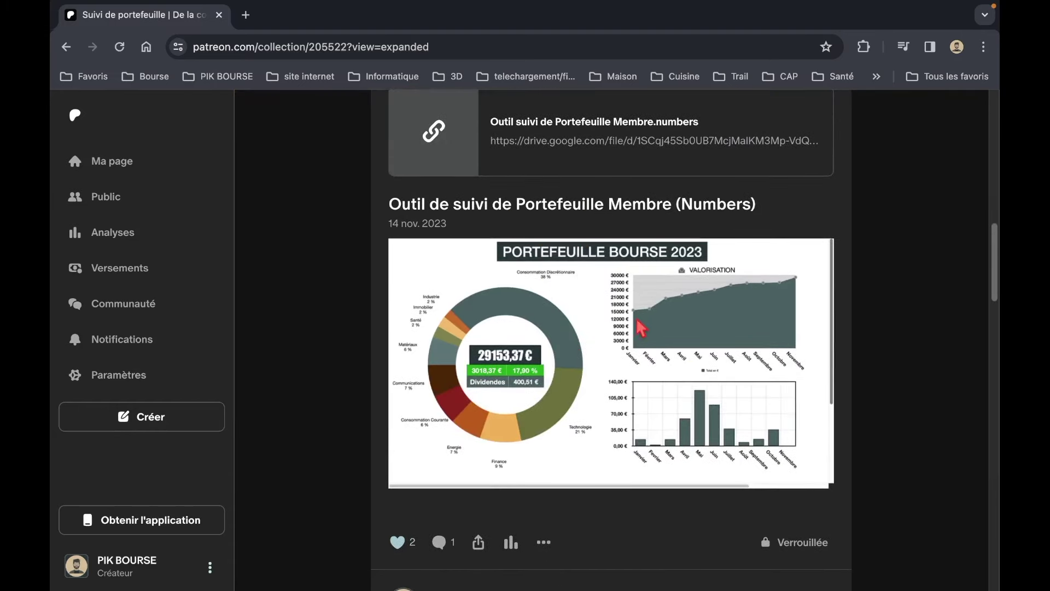
scroll(508, 268, "down", 3)
scroll(499, 257, "down", 5)
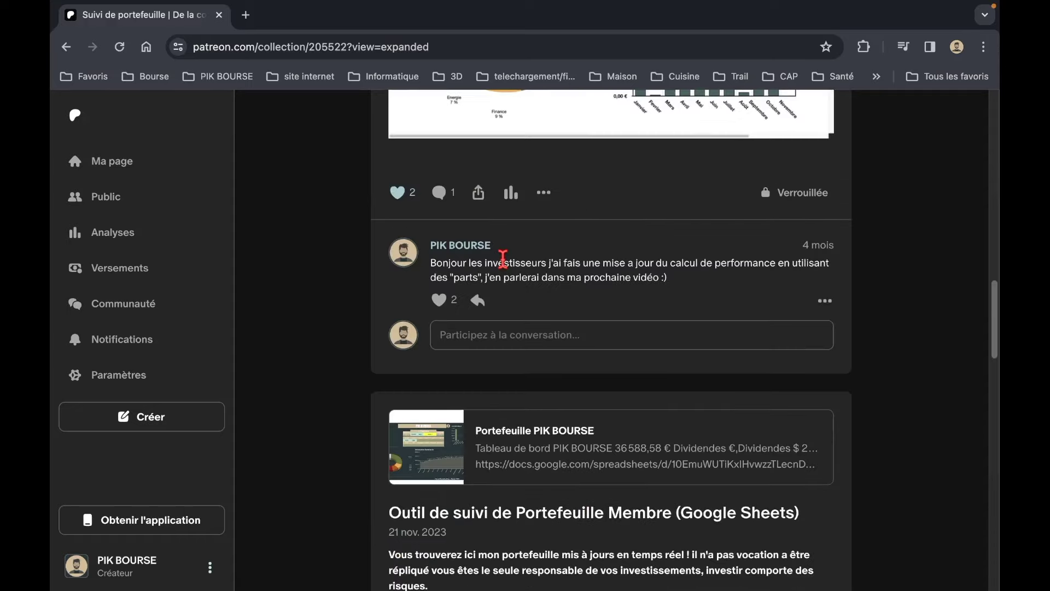
scroll(503, 271, "down", 5)
scroll(629, 295, "up", 5)
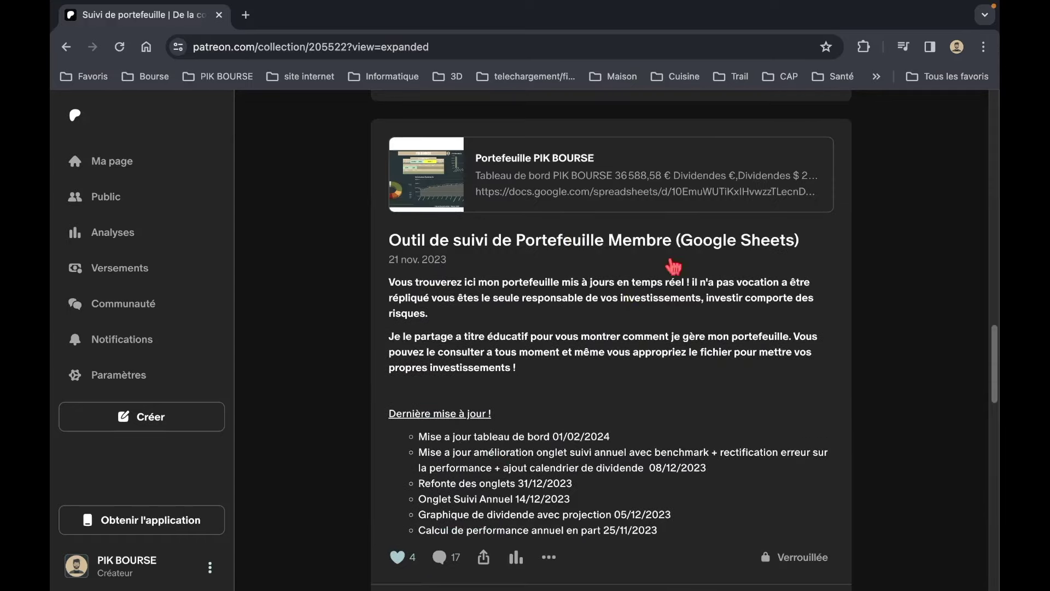
scroll(610, 330, "down", 11)
scroll(607, 333, "down", 2)
scroll(547, 285, "down", 2)
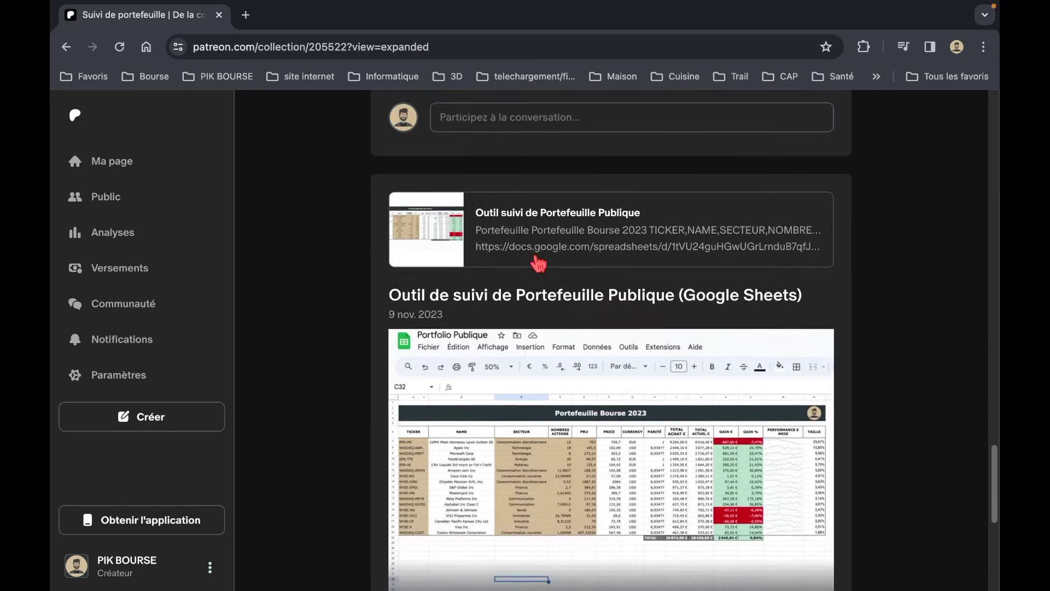
scroll(529, 348, "down", 1)
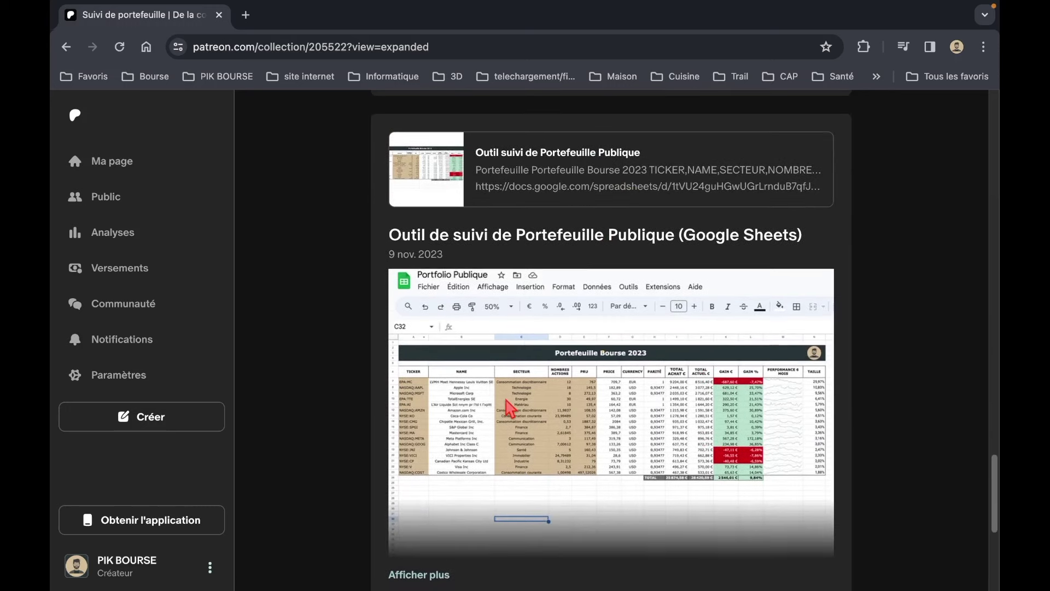
scroll(509, 407, "down", 1)
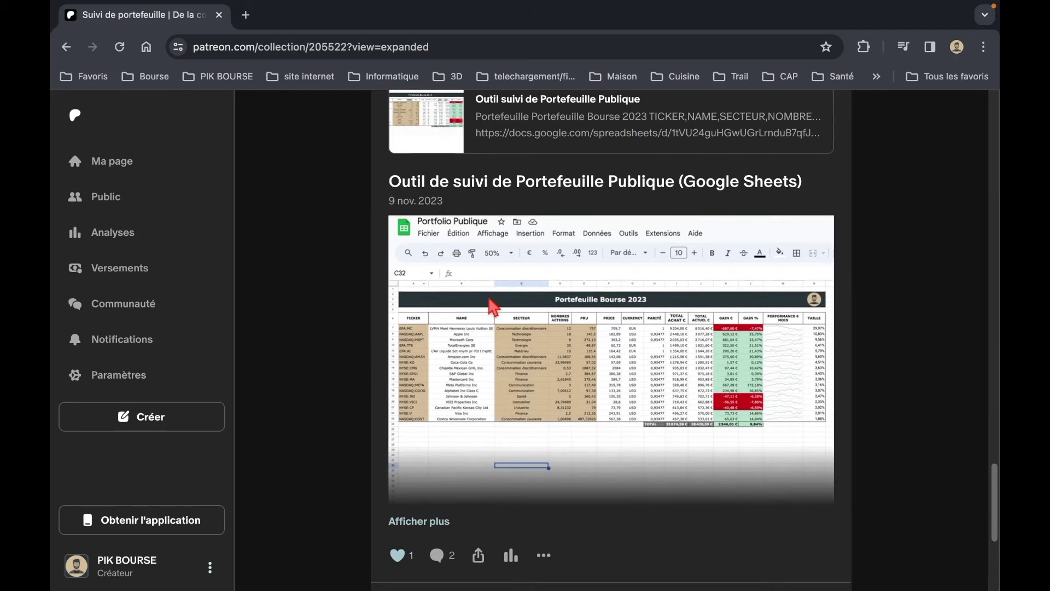
scroll(558, 328, "down", 14)
scroll(561, 394, "up", 5)
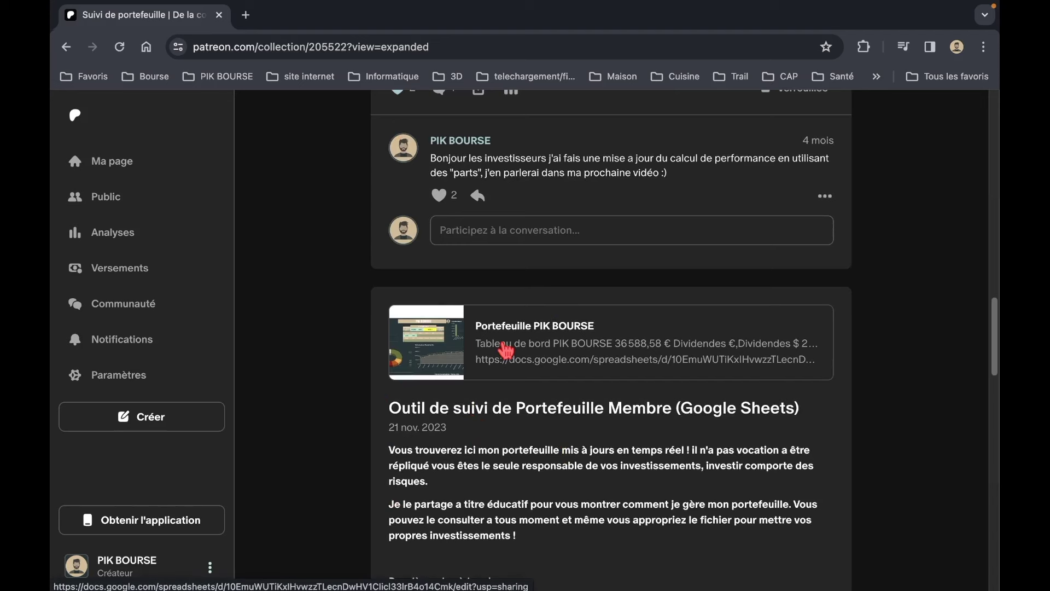
scroll(613, 399, "down", 1)
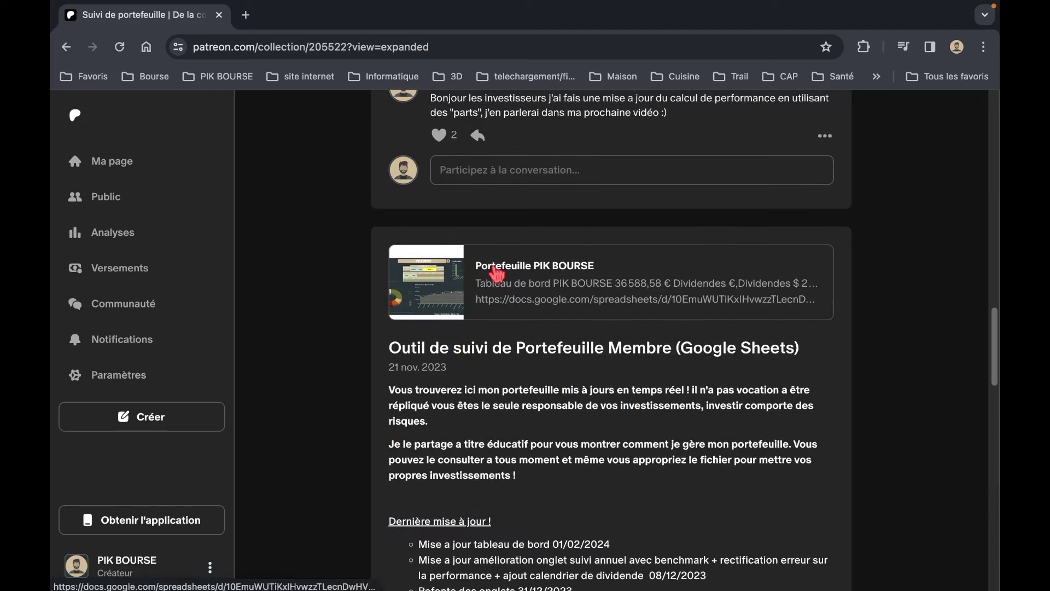
left_click(506, 280)
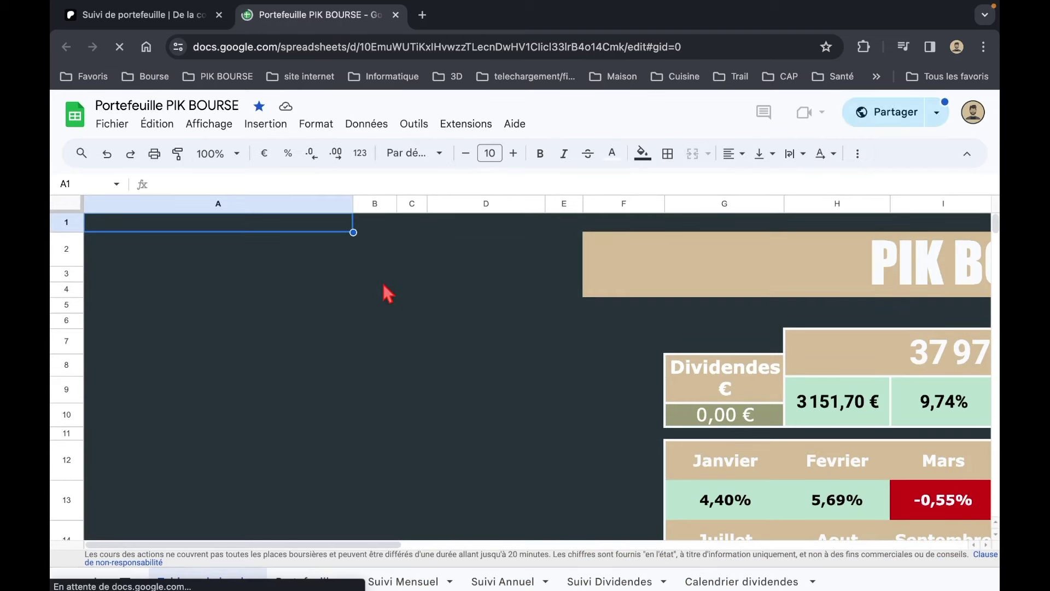
Step: Create a copy of the spreadsheet named 'TEst vidéo' via Fichier > Créer une copie
left_click(113, 125)
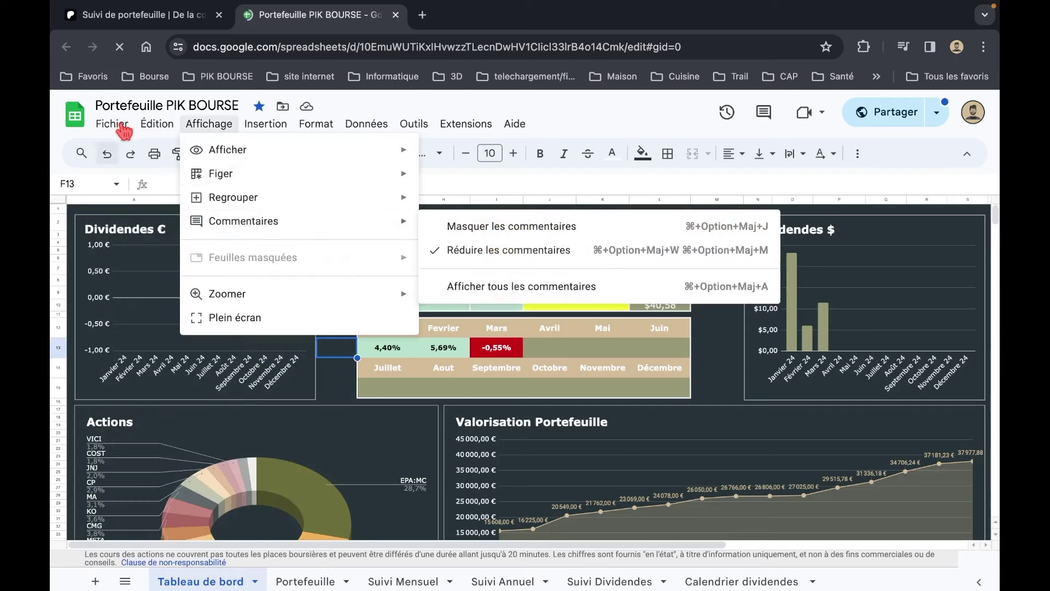
mouse_move(112, 124)
left_click(133, 221)
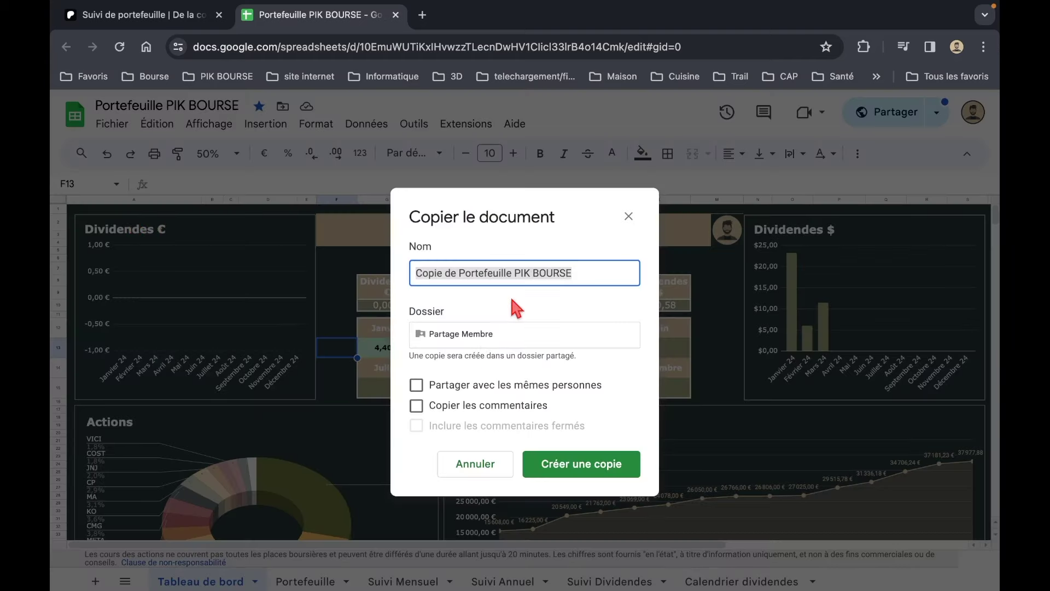
type("TEst")
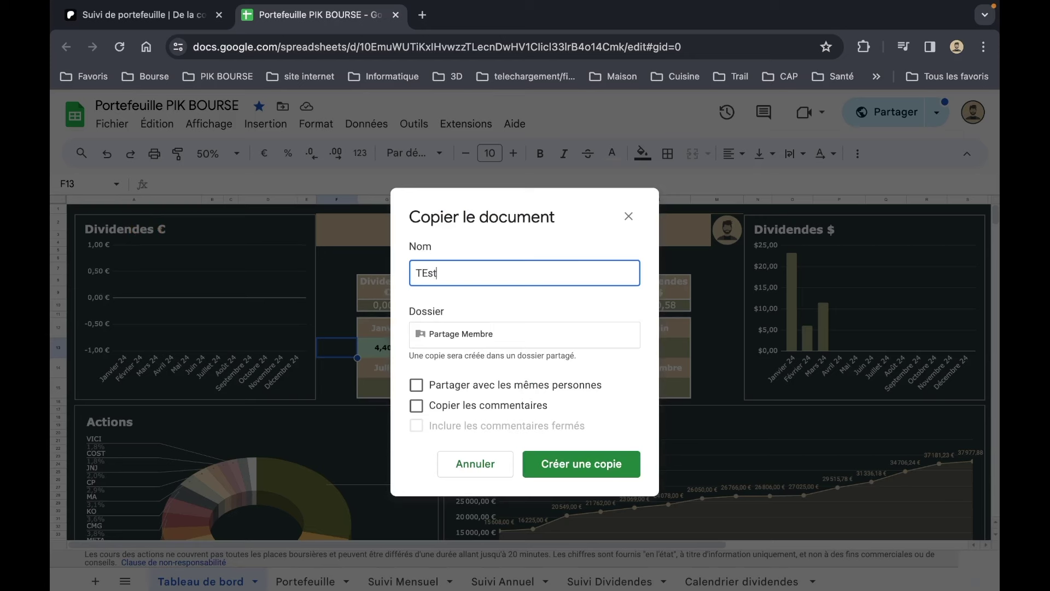
key("Return")
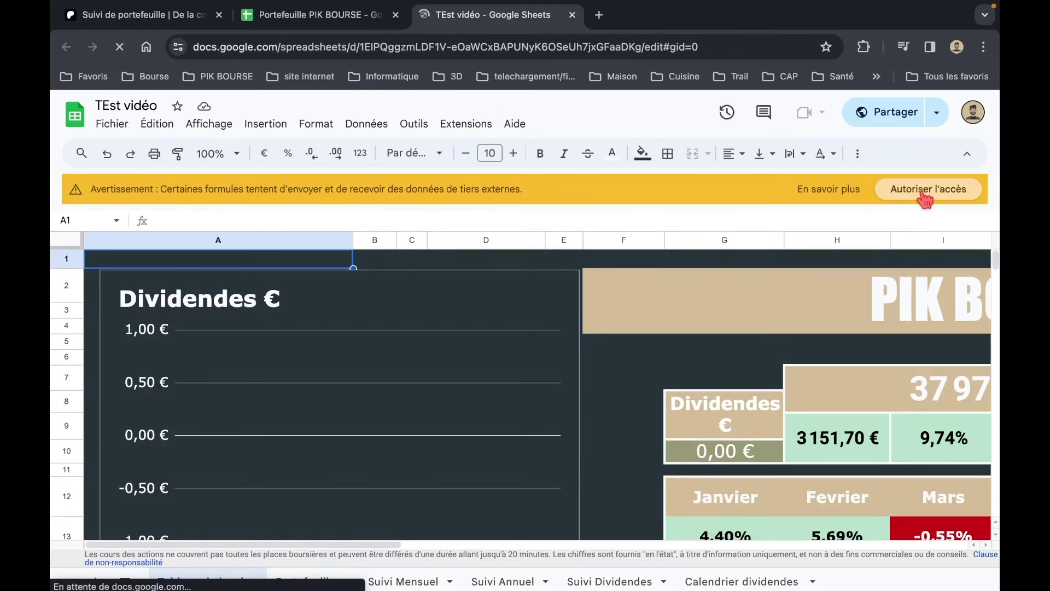
Step: Allow the copy's formulas external data access and zoom the view to 50%
left_click(920, 189)
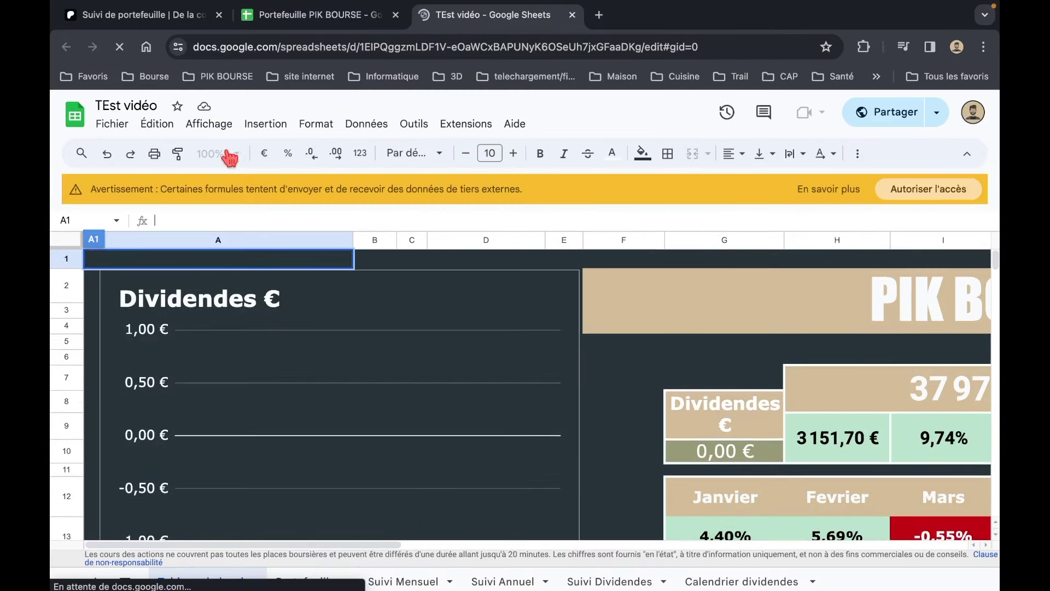
left_click(898, 193)
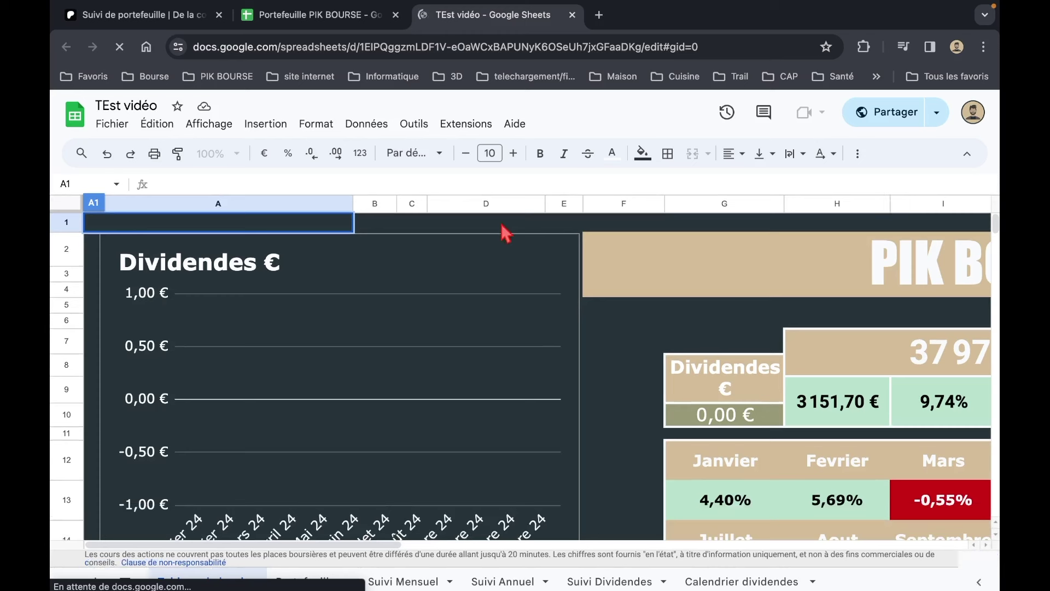
left_click(236, 156)
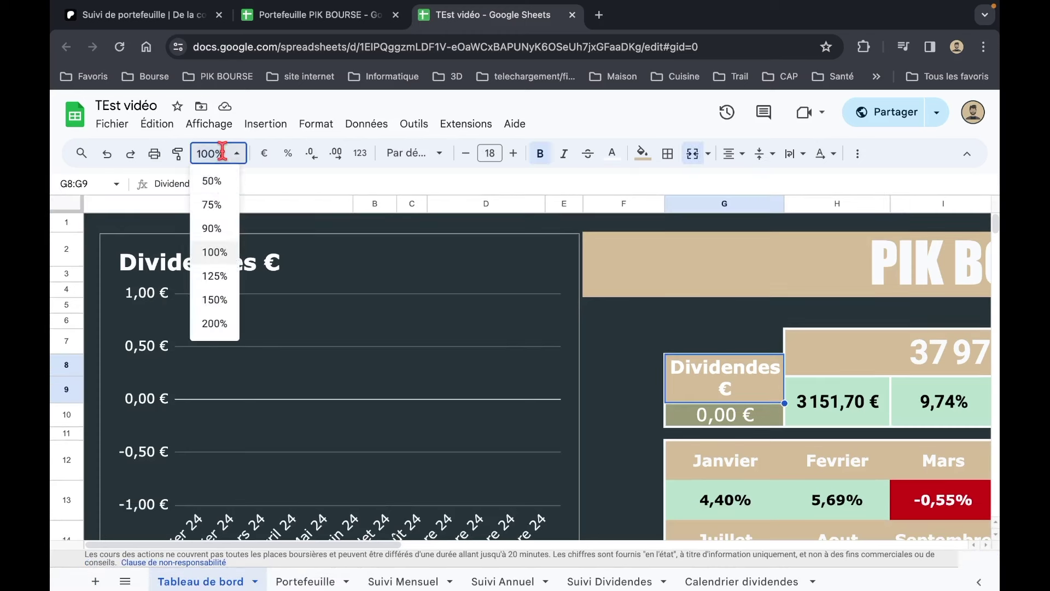
left_click(212, 181)
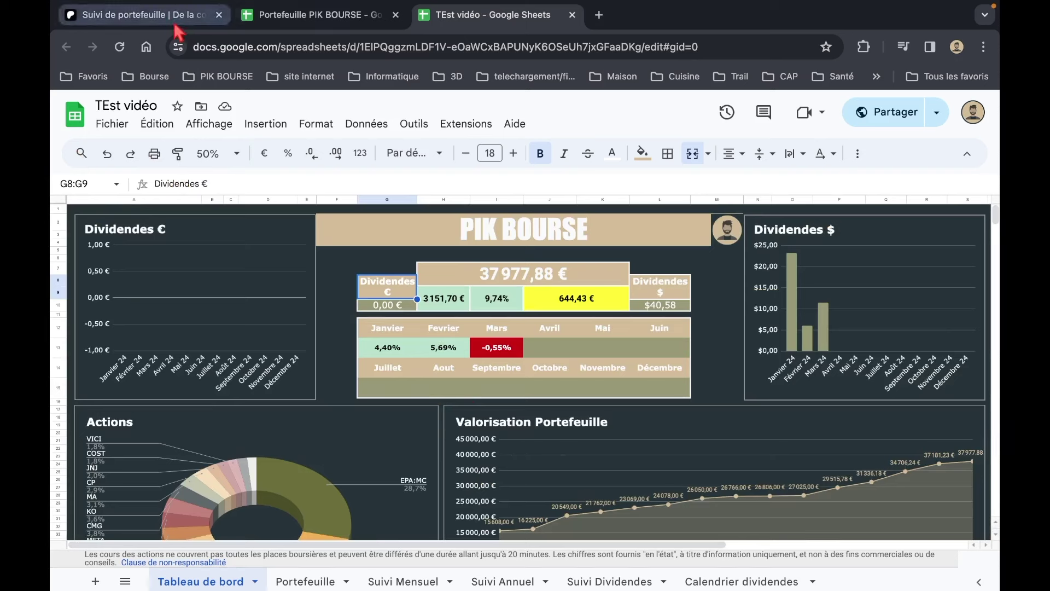
Step: Compare the copy's dashboard with the original, confirming the same 37 977,88 € total
left_click(289, 25)
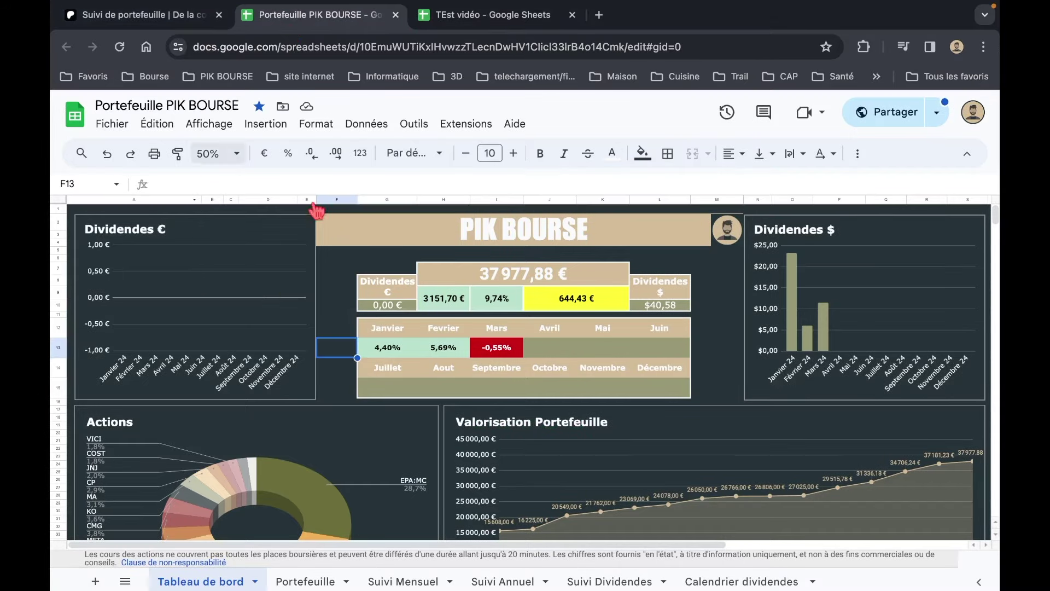
left_click(486, 33)
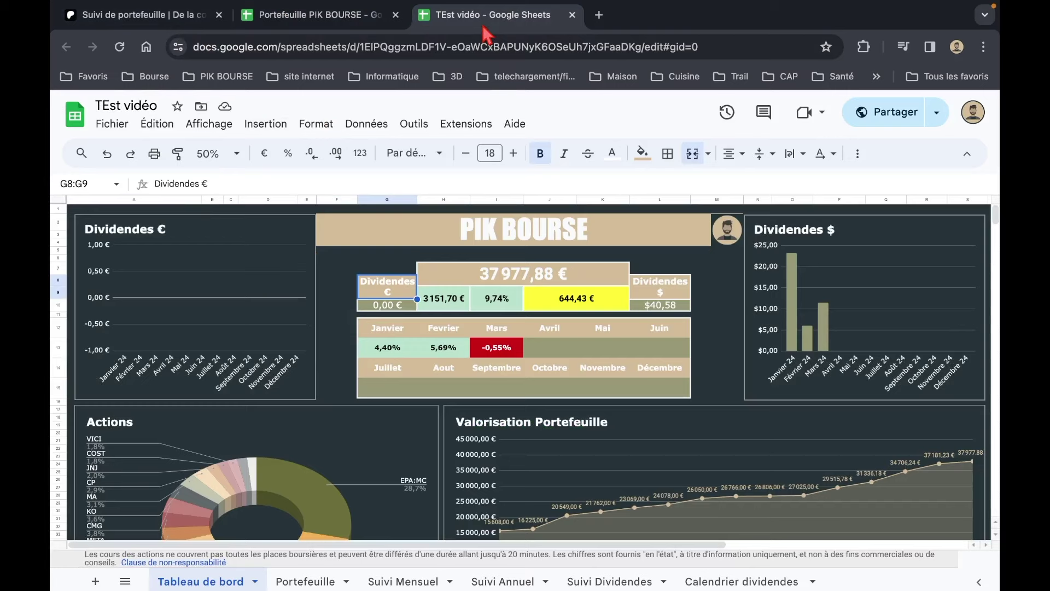
scroll(444, 281, "down", 2)
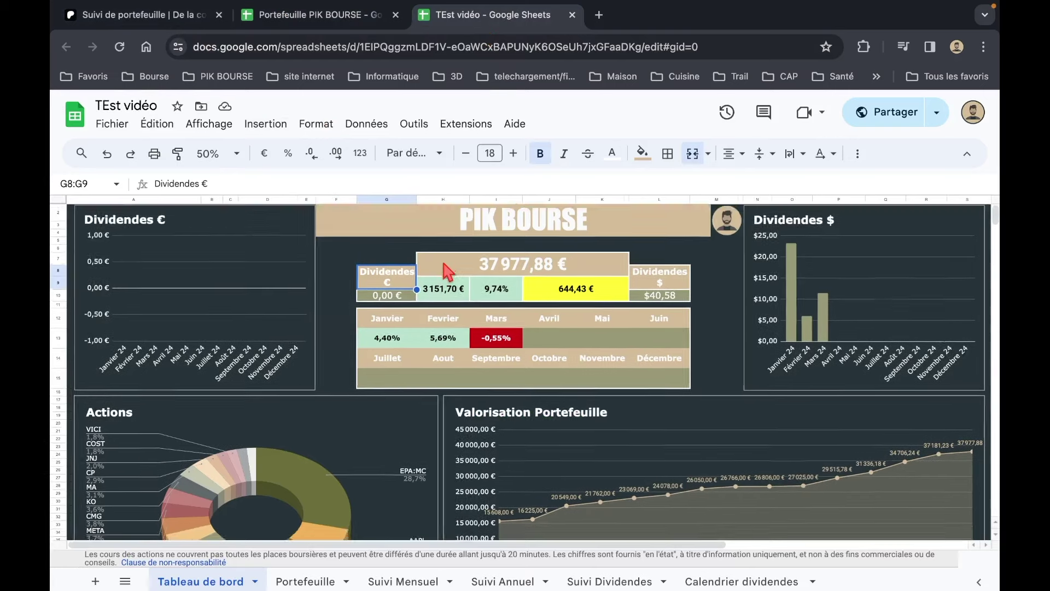
scroll(446, 273, "up", 2)
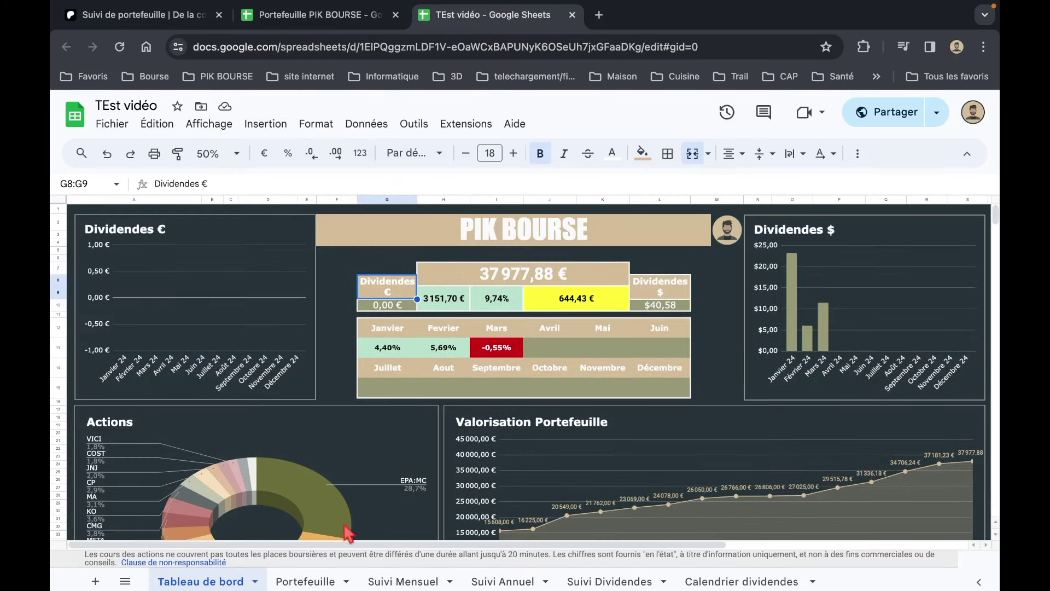
left_click(306, 581)
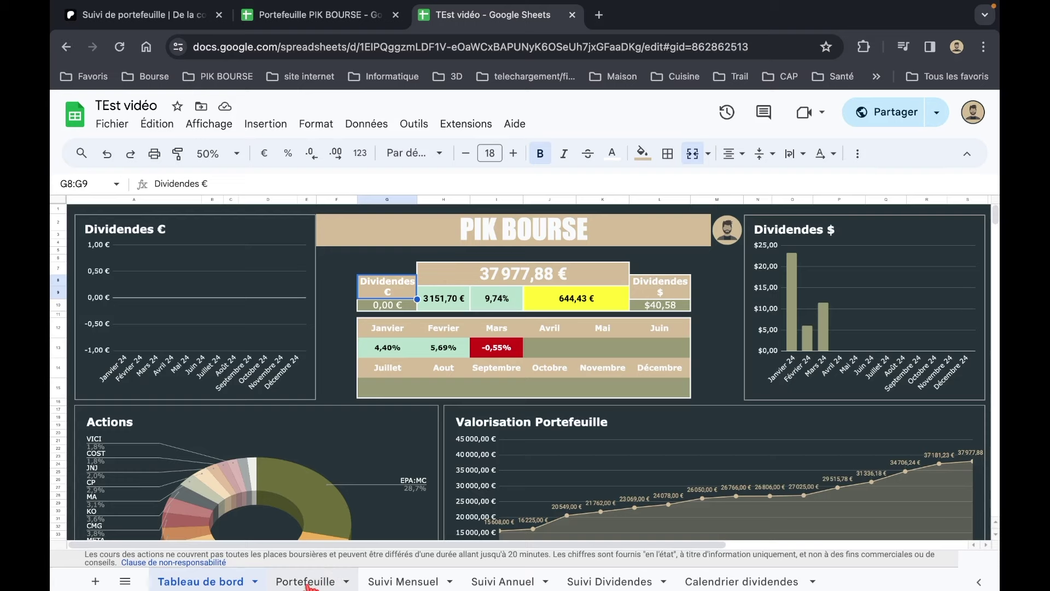
Step: In Portefeuille, set Pernod Ricard's quantity to 10 and average price to 155
left_click(307, 583)
scroll(373, 429, "down", 2)
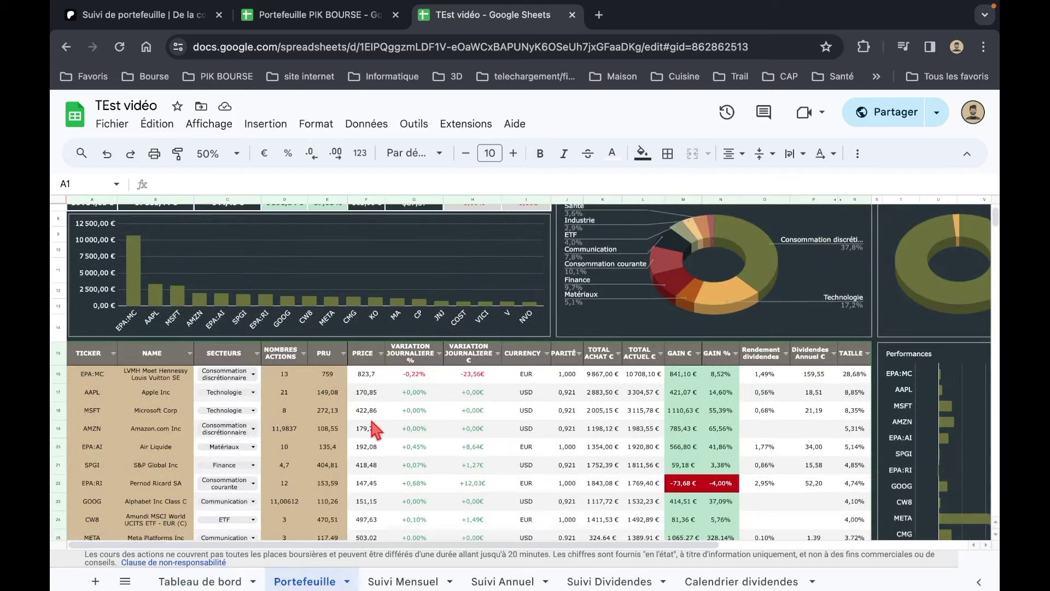
scroll(373, 429, "down", 2)
left_click(93, 382)
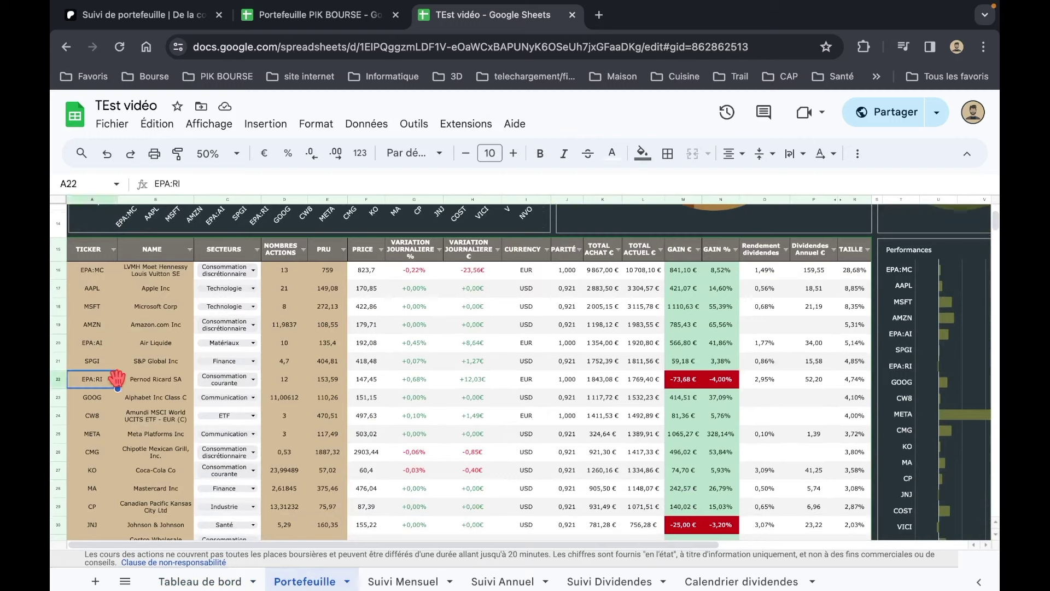
left_click(167, 389)
left_click(296, 393)
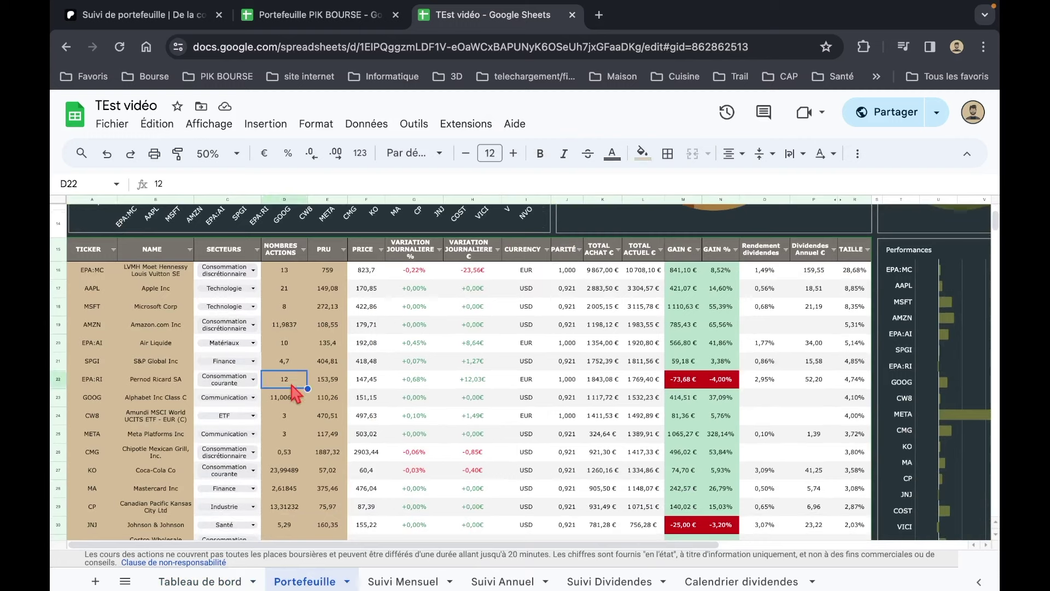
type("10")
left_click(305, 420)
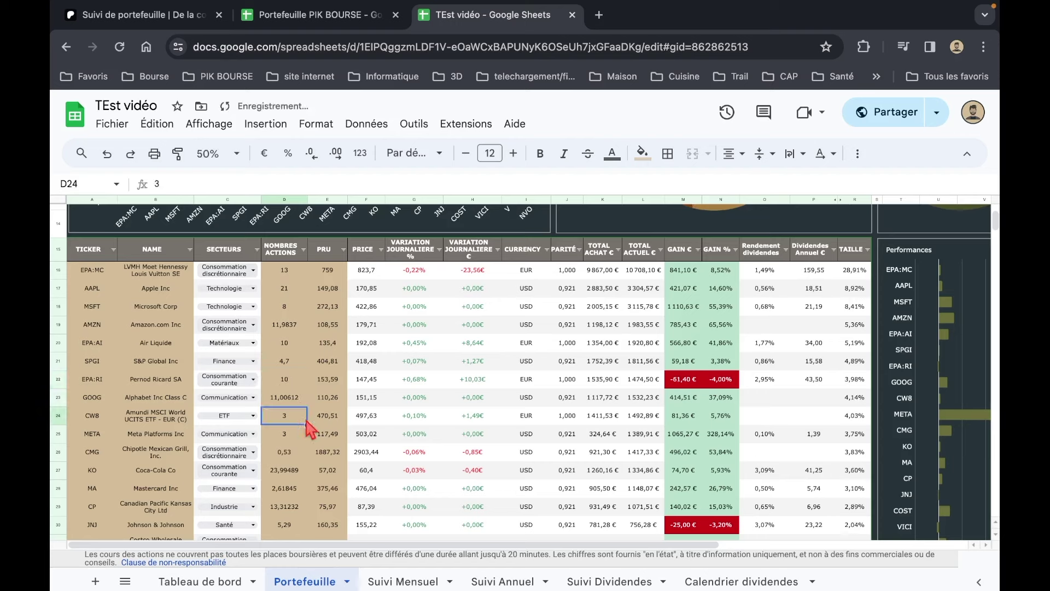
left_click(328, 399)
left_click(328, 382)
type("1")
left_click(331, 414)
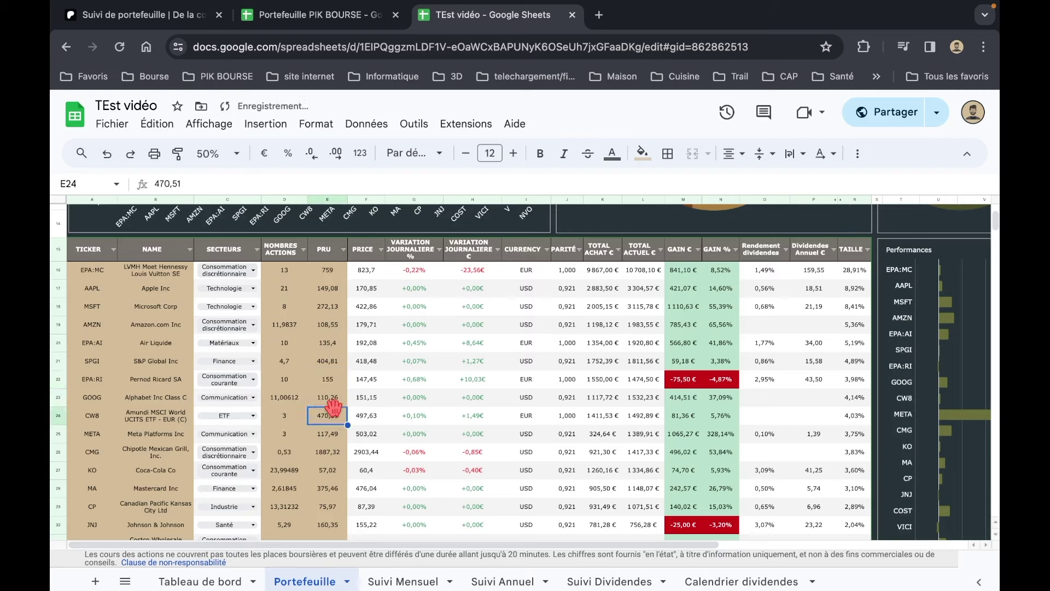
Step: Insert an empty row below the GOOG holding and select its ticker cell A24
left_click(58, 398)
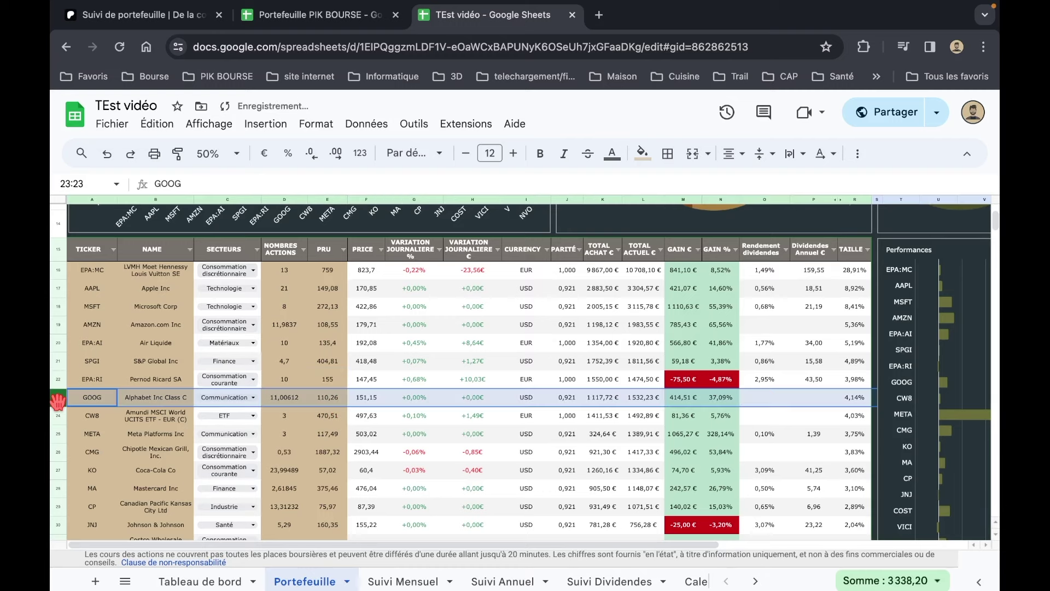
right_click(57, 399)
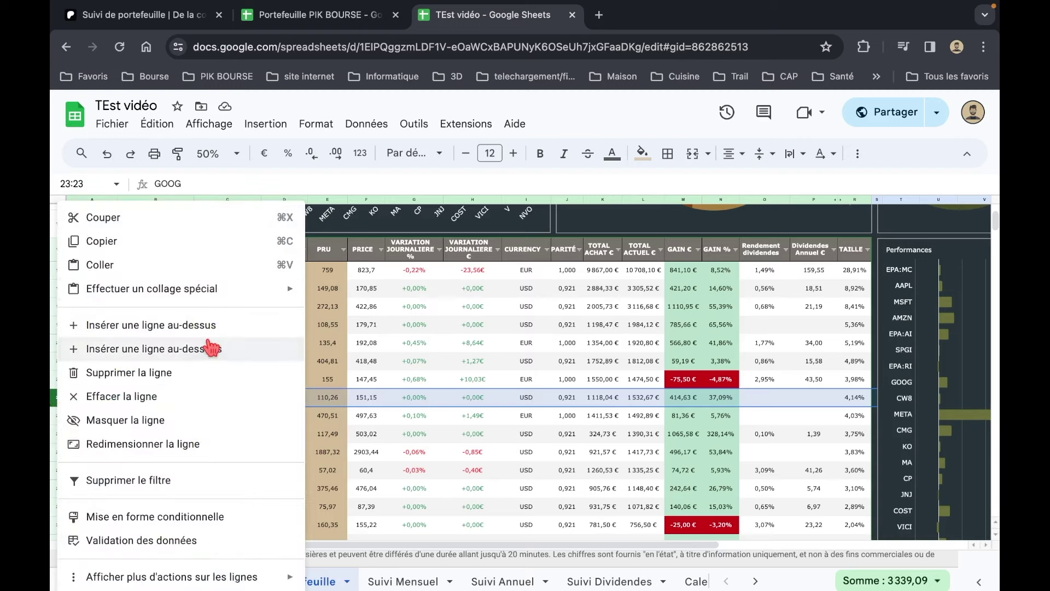
left_click(211, 349)
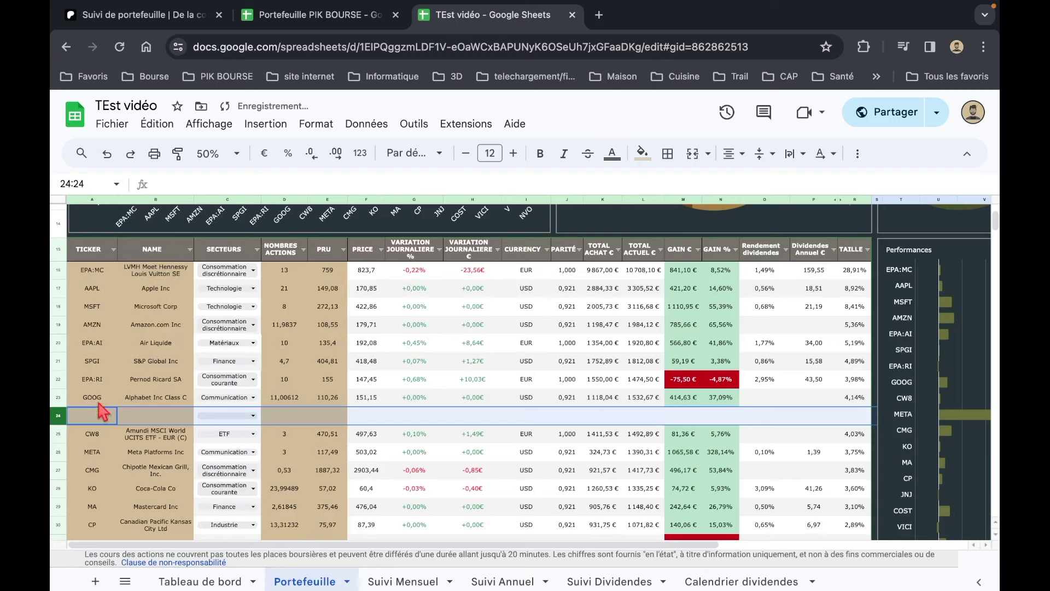
left_click(91, 417)
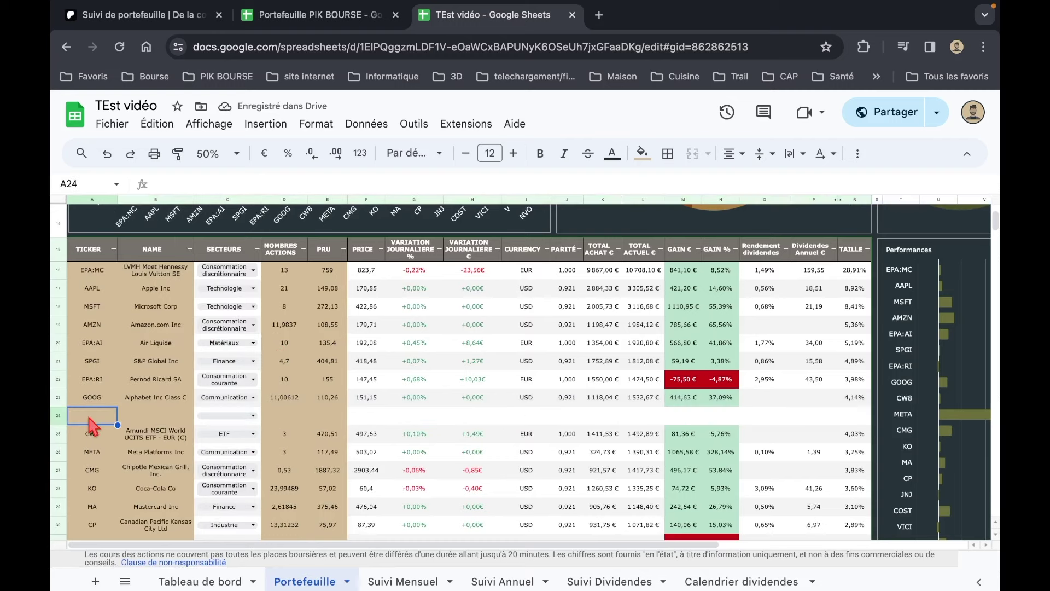
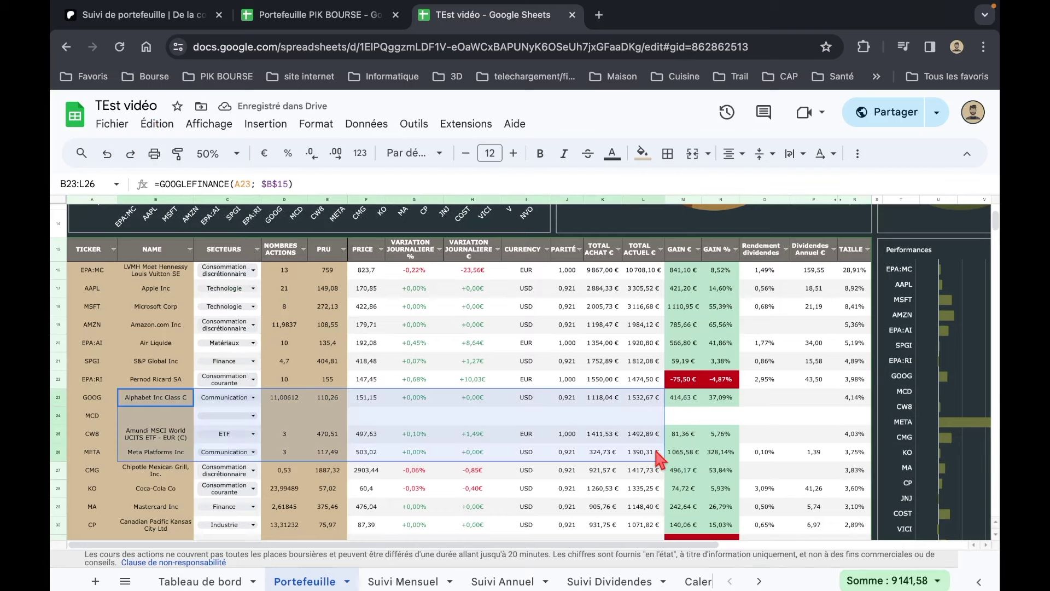
Step: Fill Alphabet's row 23 down into row 24 to create the McDonald's (MCD) row with live GOOGLEFINANCE data
left_click_drag(778, 397, 845, 397)
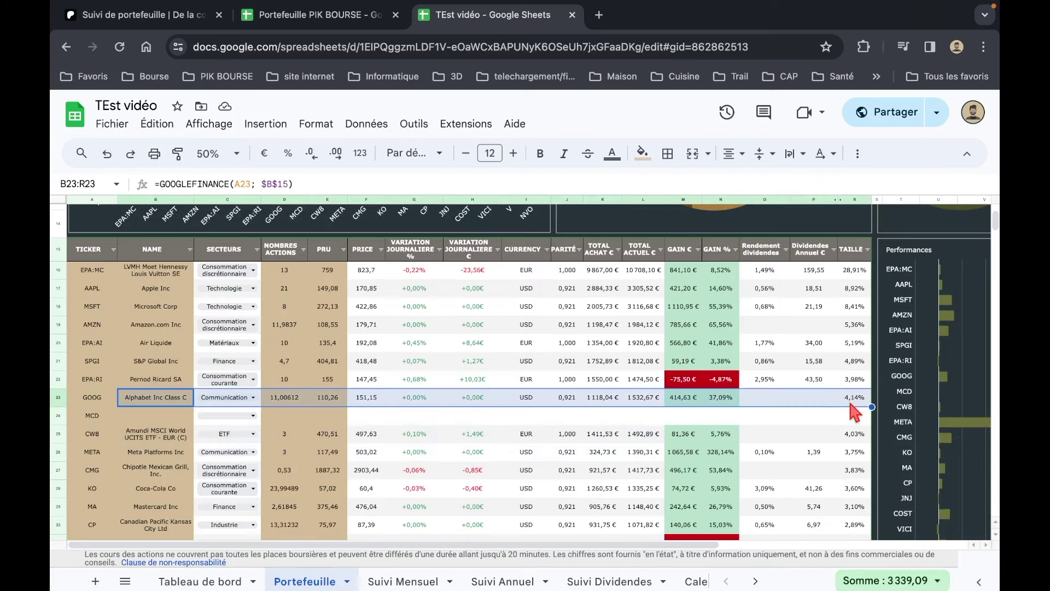
left_click_drag(869, 405, 870, 422)
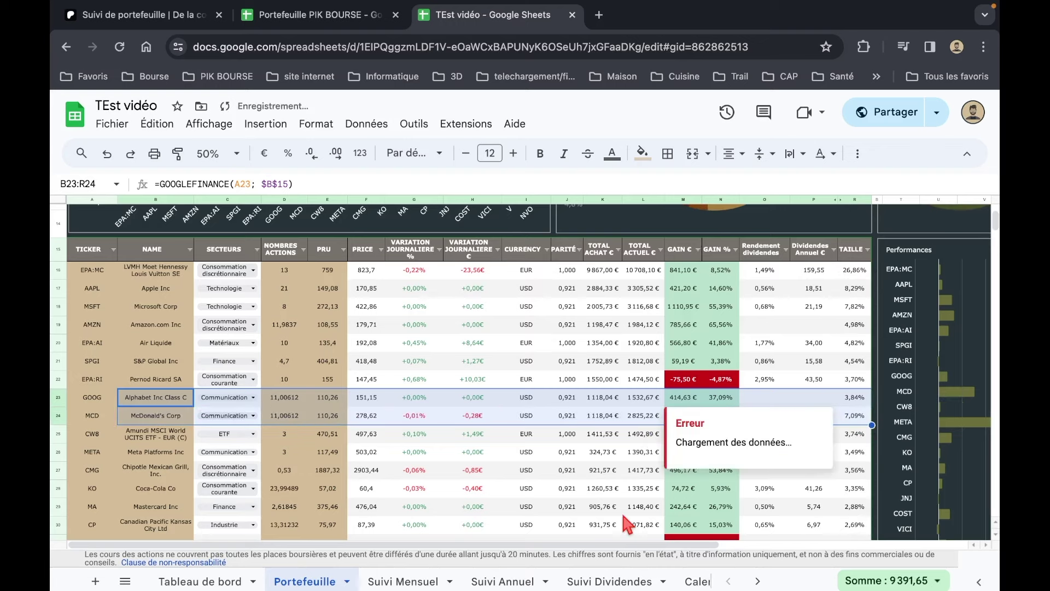
left_click(602, 488)
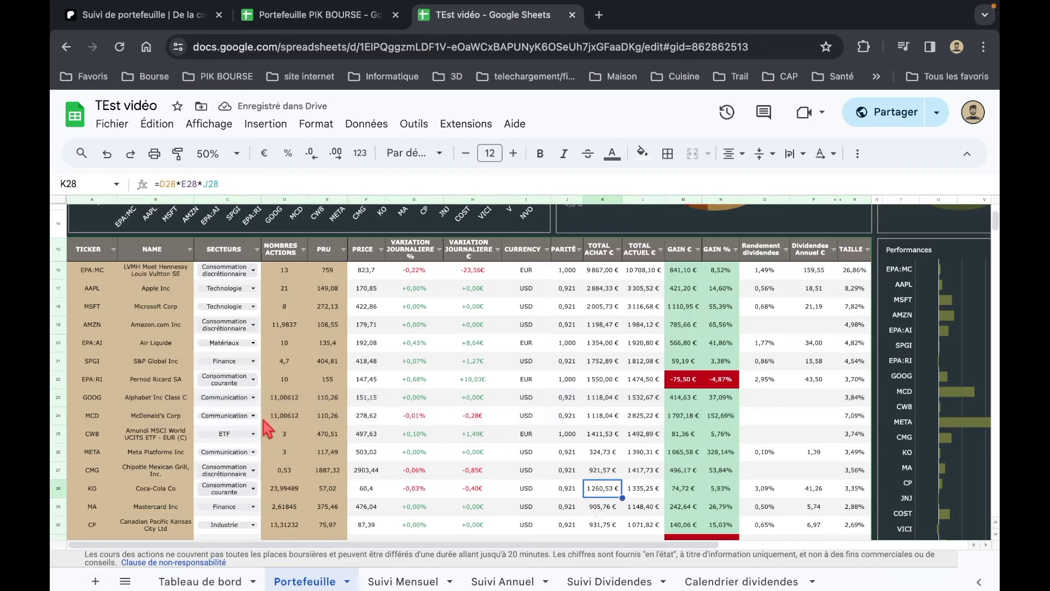
Step: Give McDonald's the Consommation courante sector, 10 shares and an average cost (PRU) of 230
left_click(237, 416)
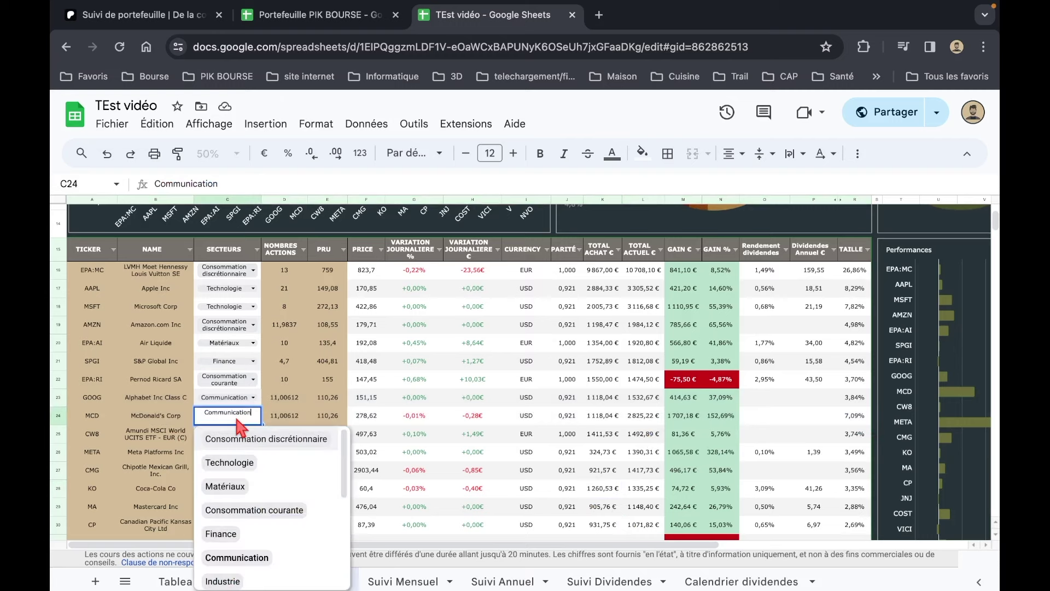
left_click(255, 510)
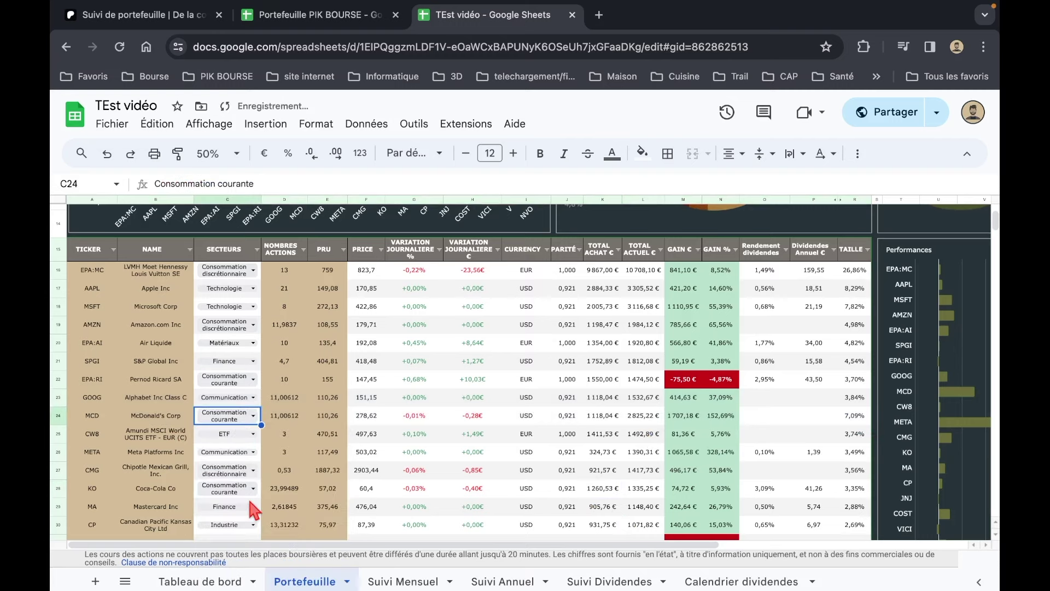
left_click(295, 420)
type("10")
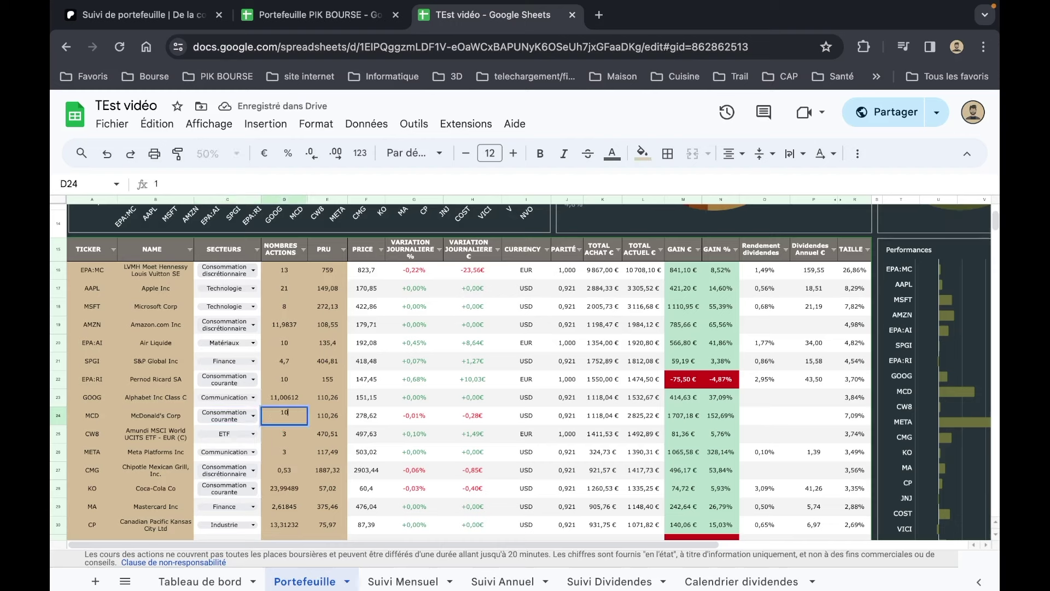
left_click(329, 422)
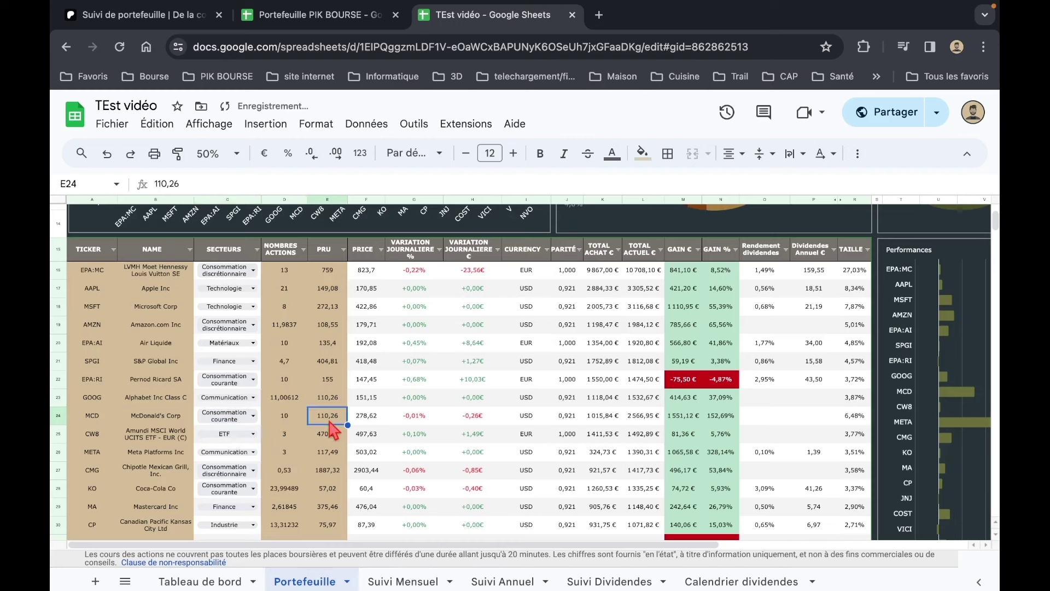
type("23")
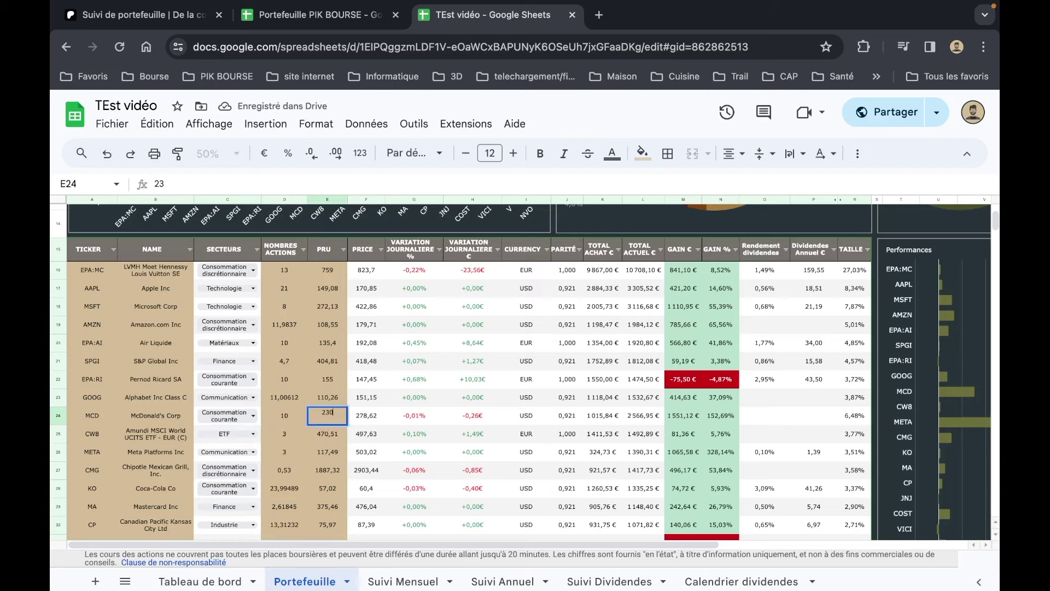
key("Return")
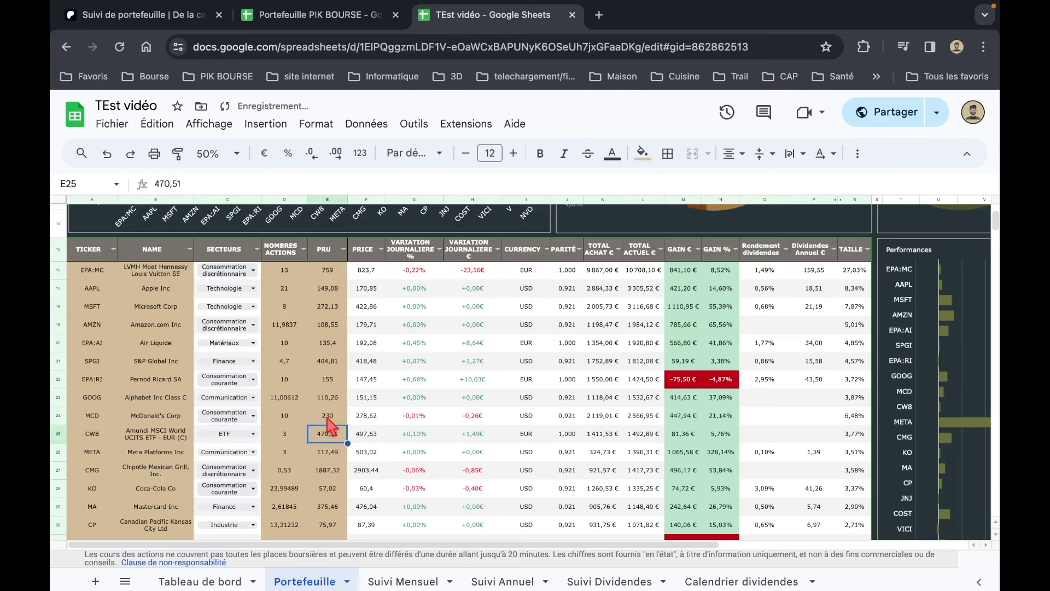
Step: Inspect McDonald's formulas in F24–J24, comparing its parity with Alphabet's and Pernod Ricard's
left_click(347, 419)
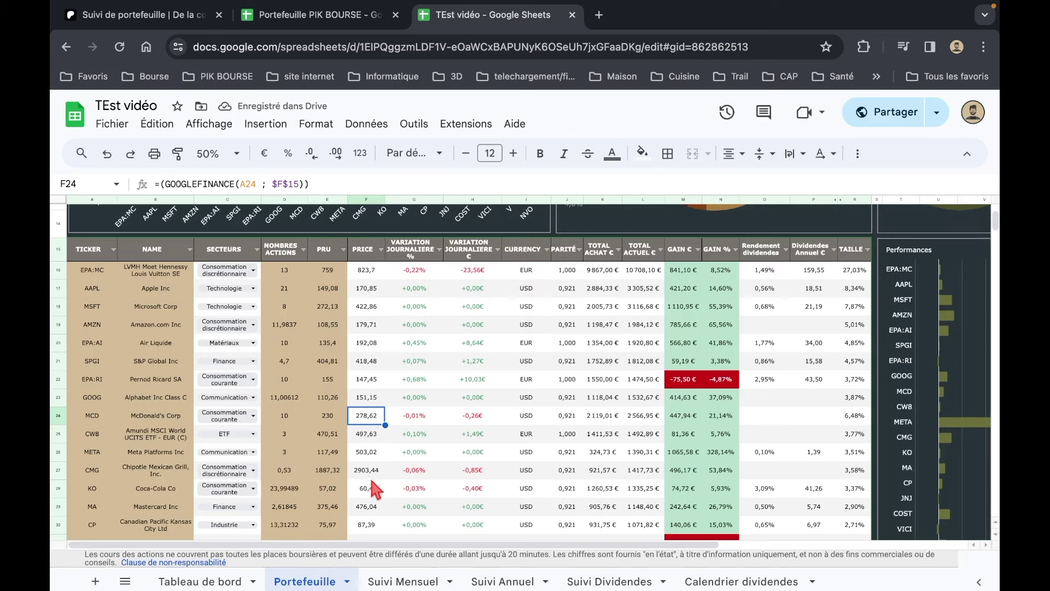
left_click(421, 422)
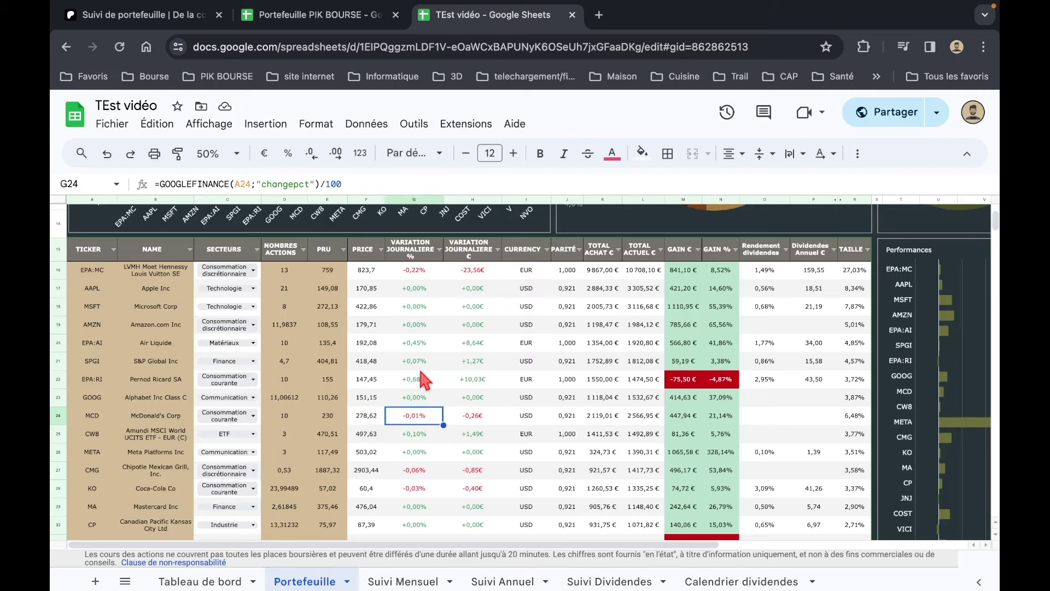
left_click(486, 421)
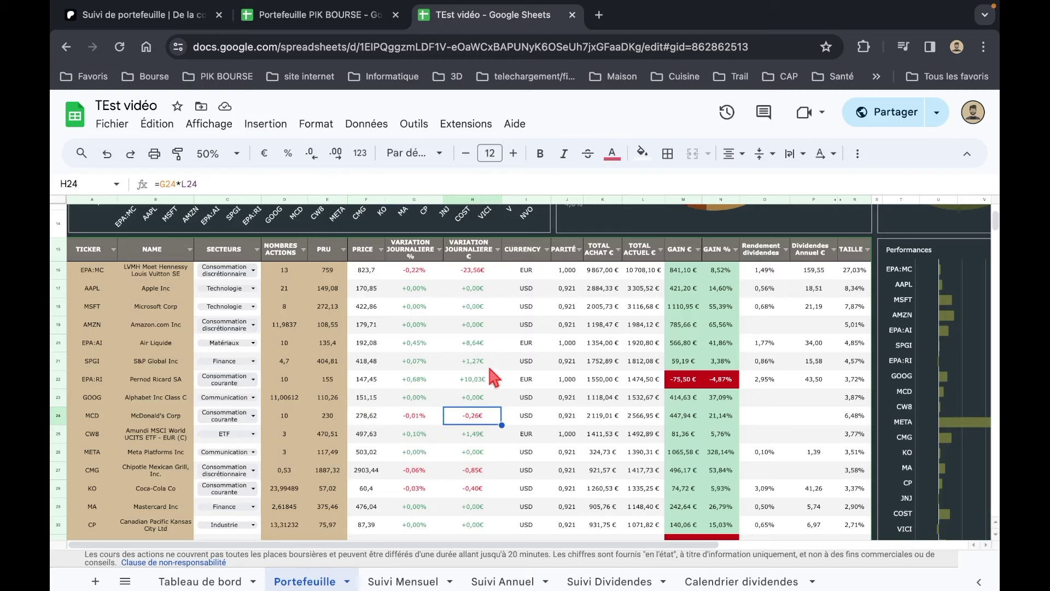
left_click(528, 421)
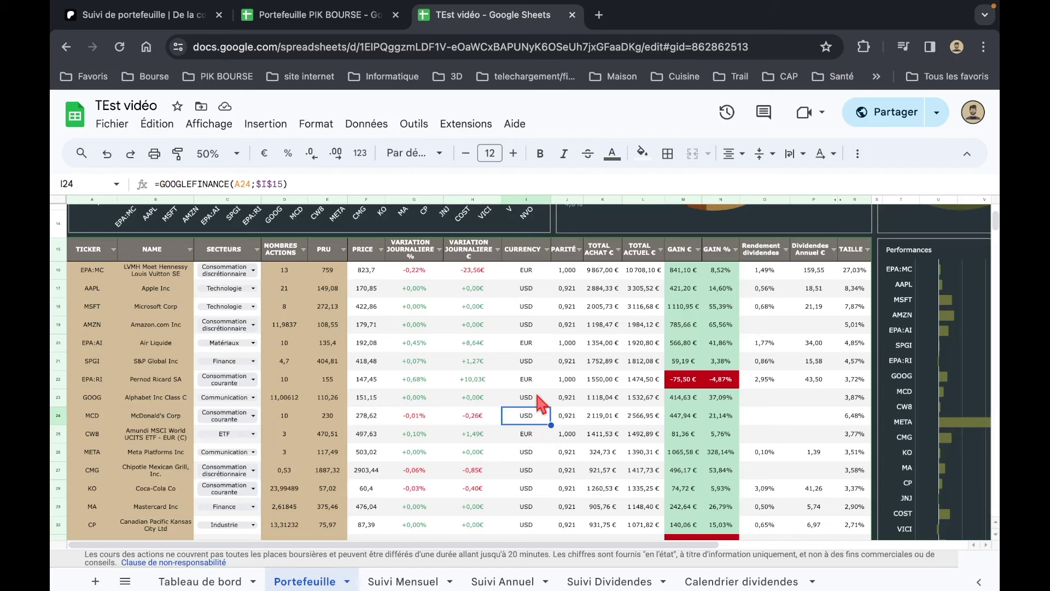
left_click(567, 417)
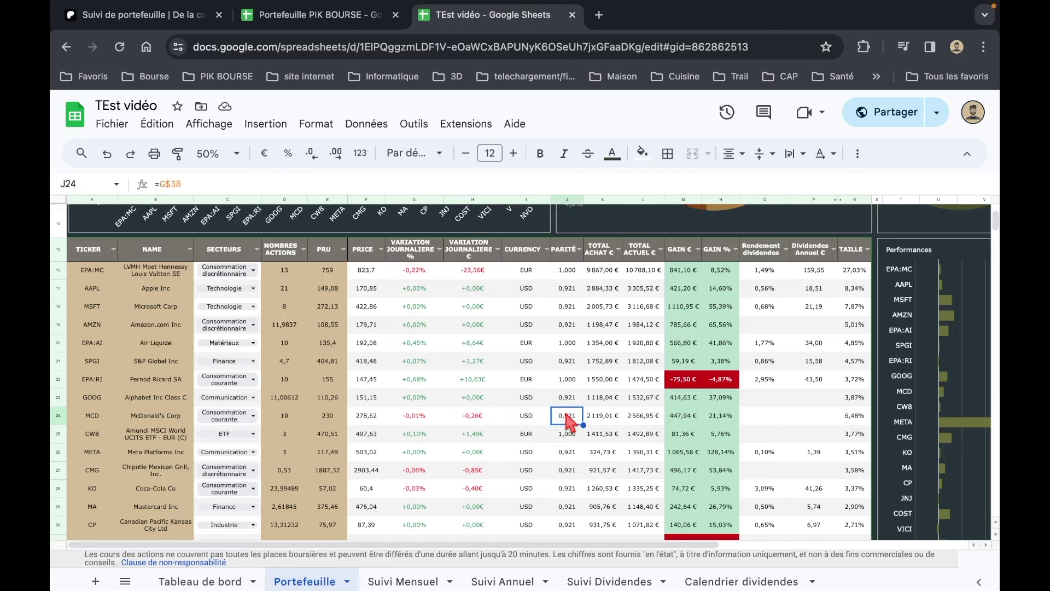
left_click(567, 403)
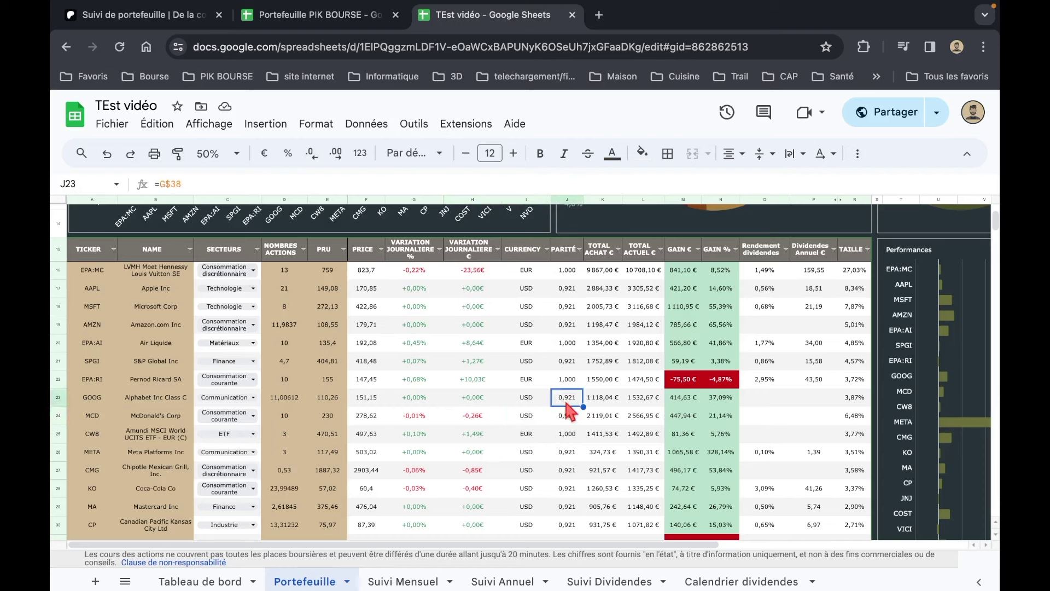
left_click(569, 420)
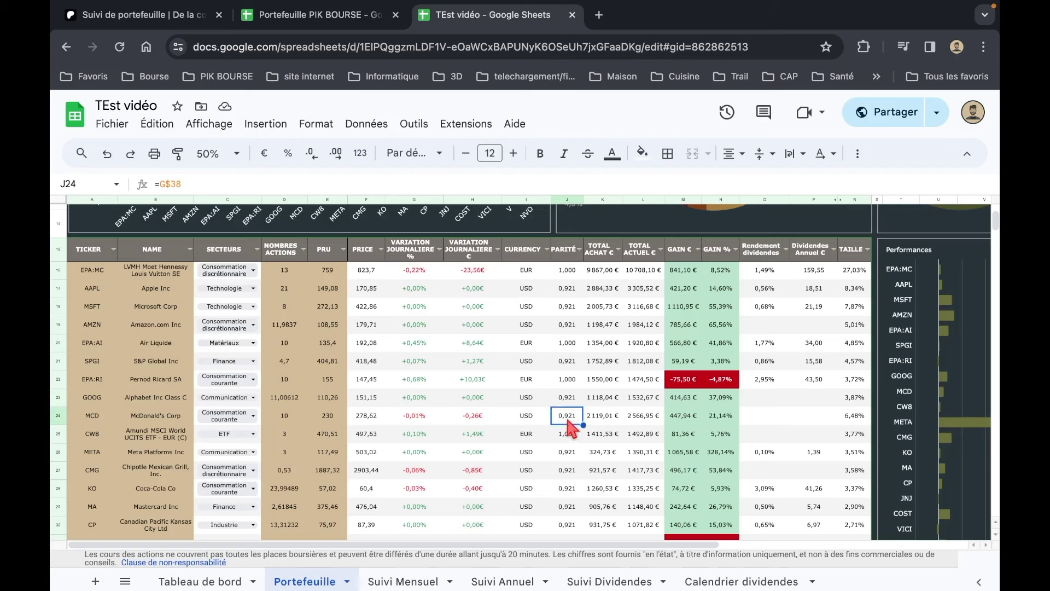
left_click(568, 383)
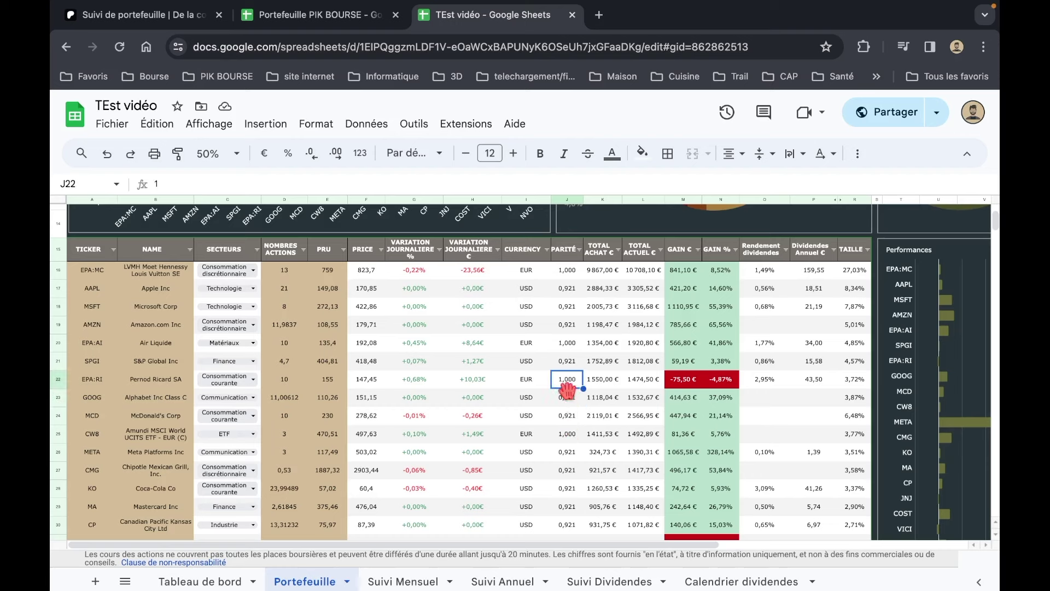
left_click(569, 419)
Step: Set McDonald's parity to 1 and compare it with Alphabet's parity formula
type("1")
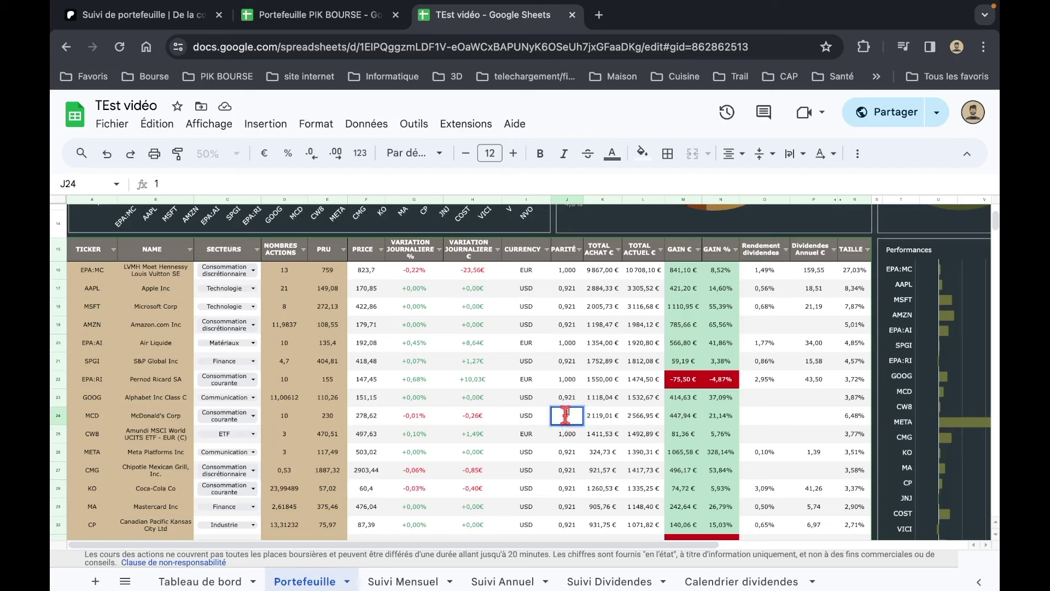
key("Return")
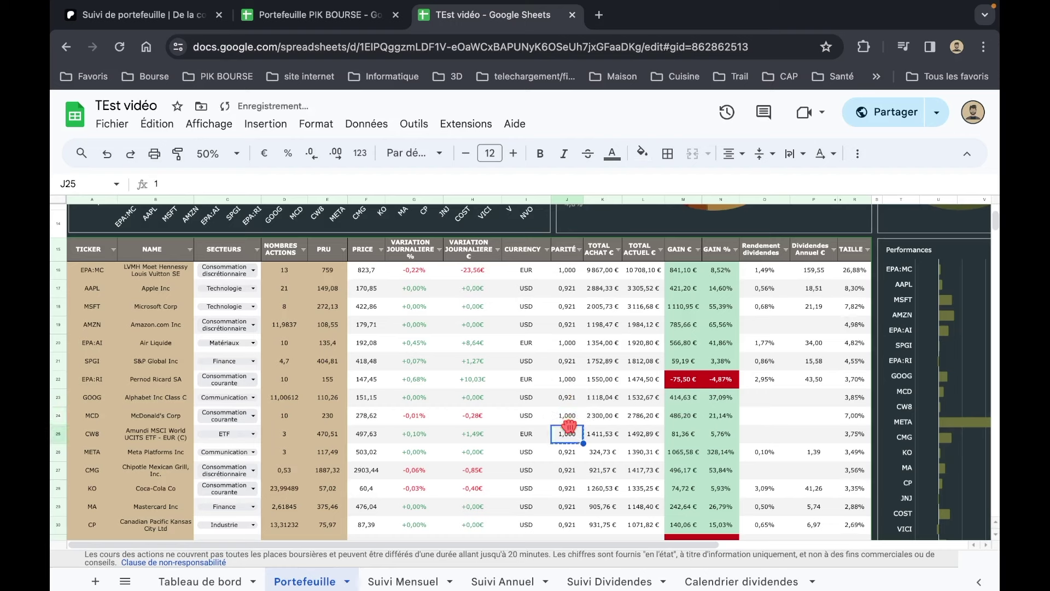
left_click(572, 422)
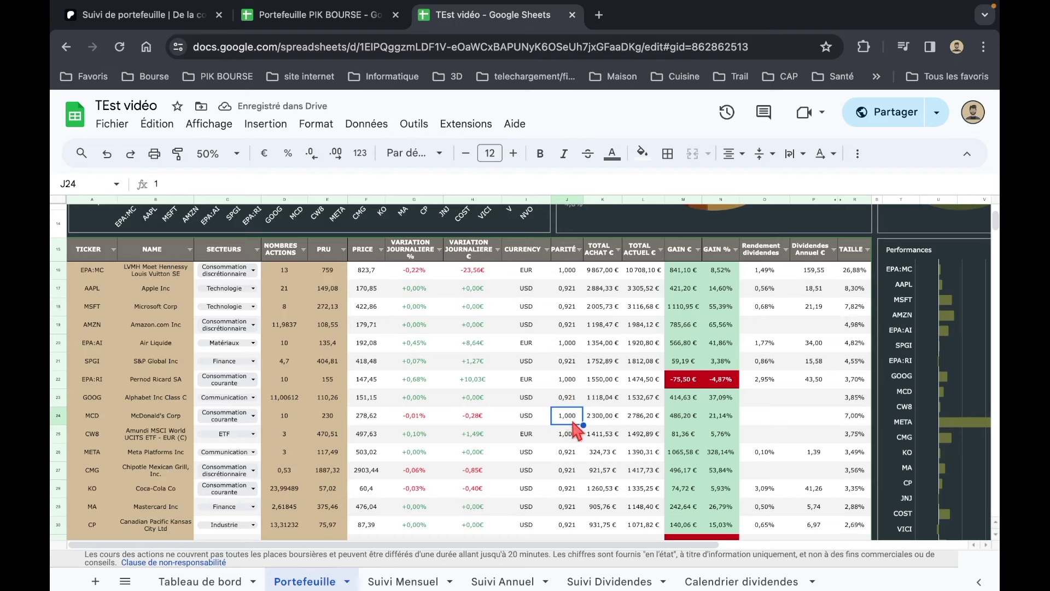
left_click(568, 402)
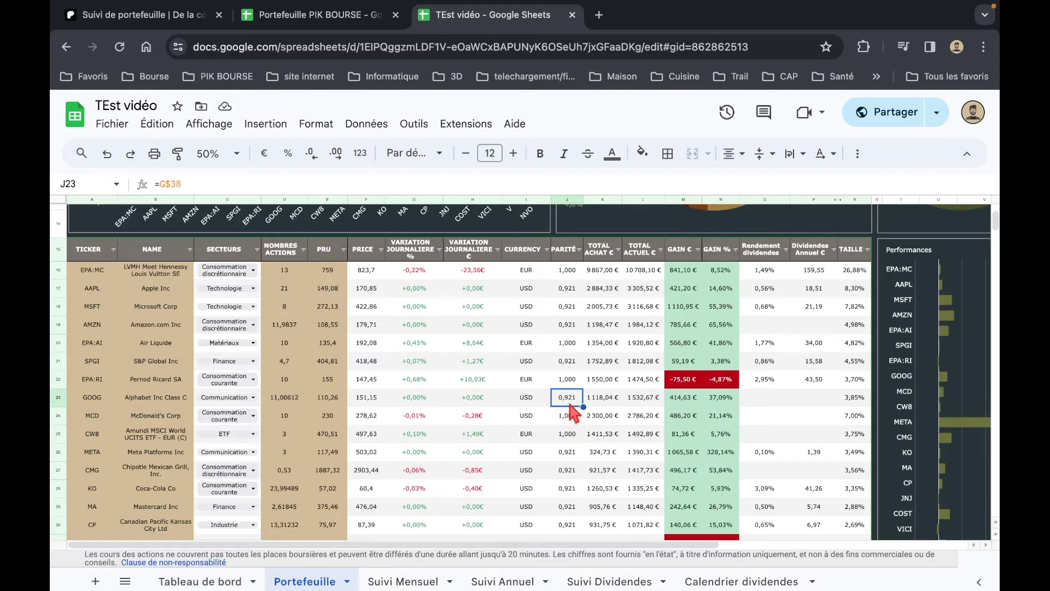
Step: Check the USD to EUR rate in G38 and start re-entering McDonald's parity as a G$38 reference
scroll(377, 353, "down", 5)
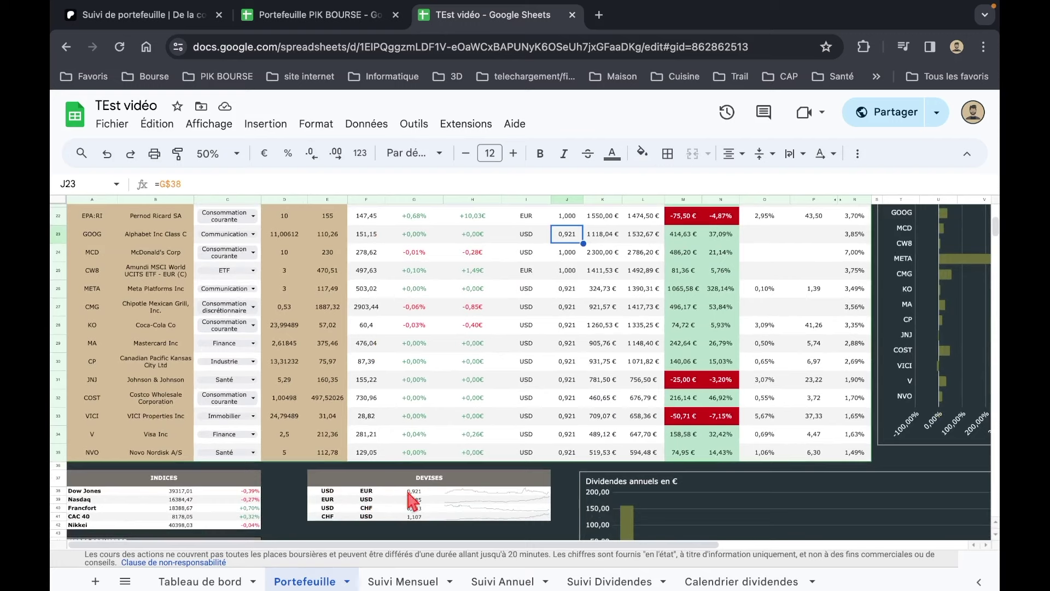
left_click(409, 492)
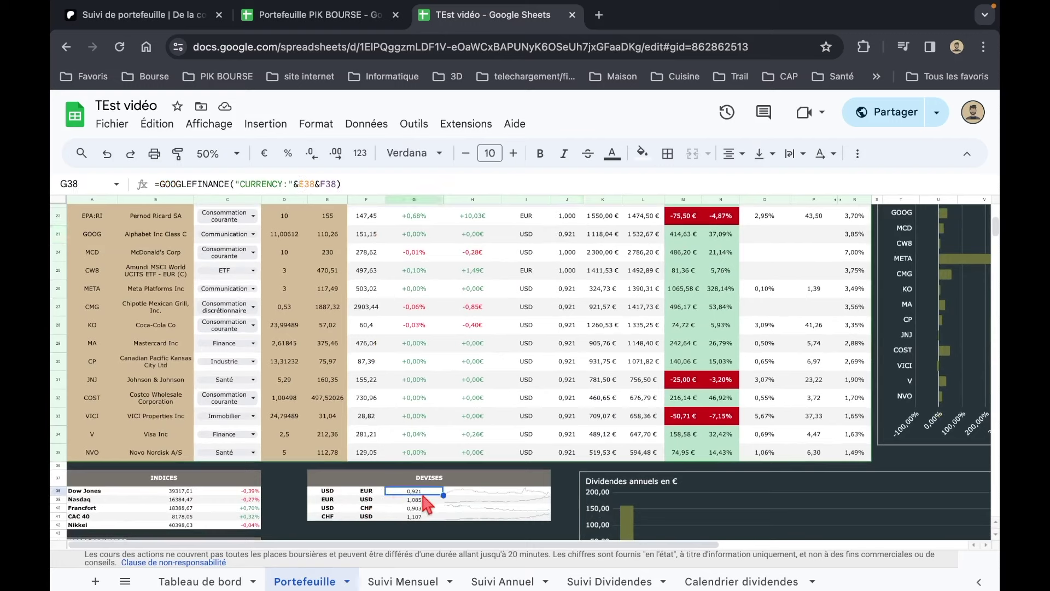
scroll(488, 448, "up", 1)
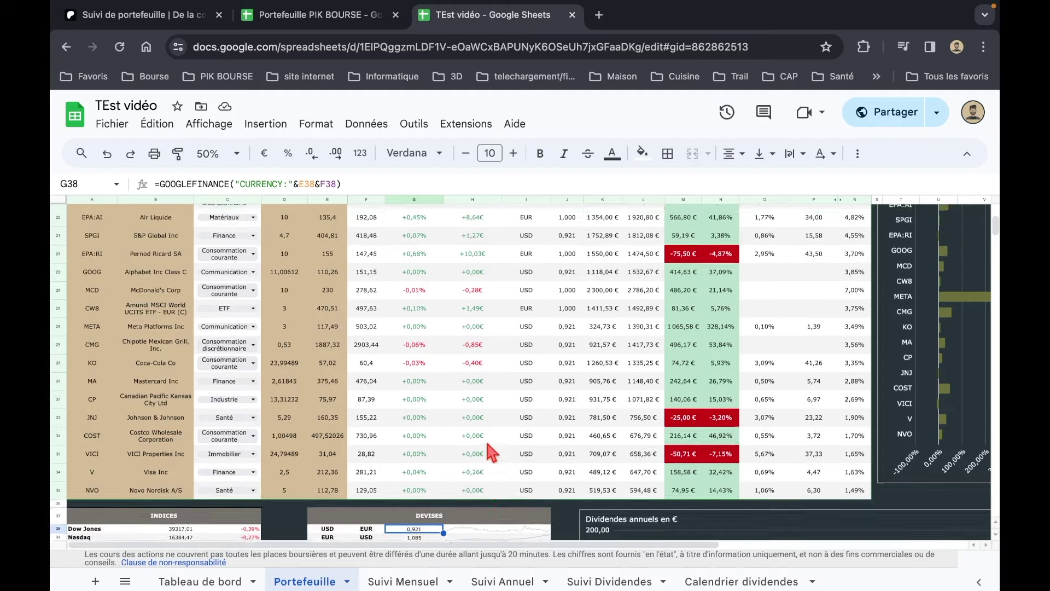
scroll(550, 331, "up", 3)
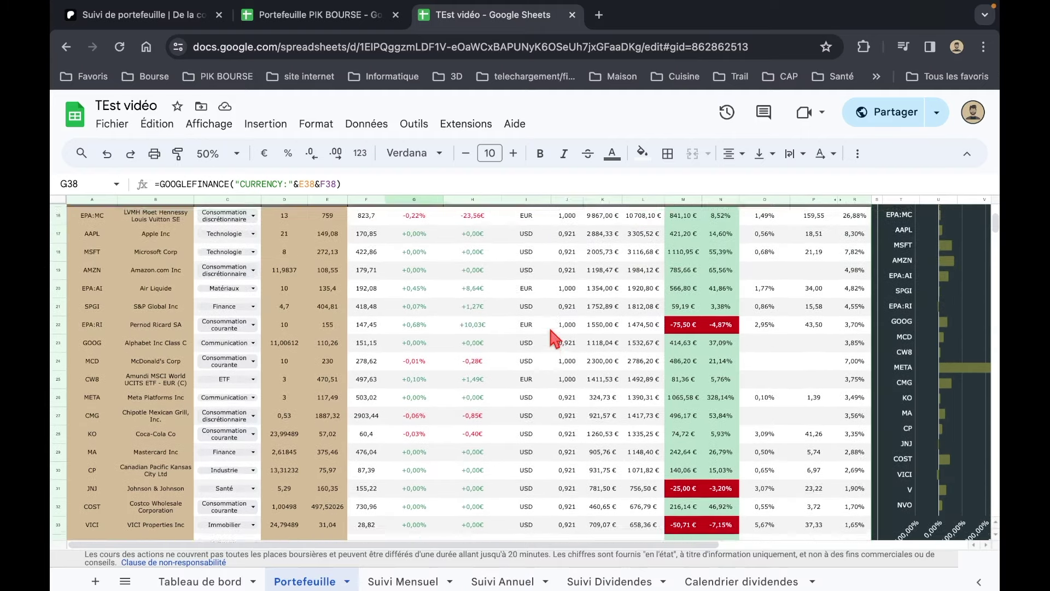
scroll(555, 339, "up", 1)
double_click(567, 381)
type("G$38")
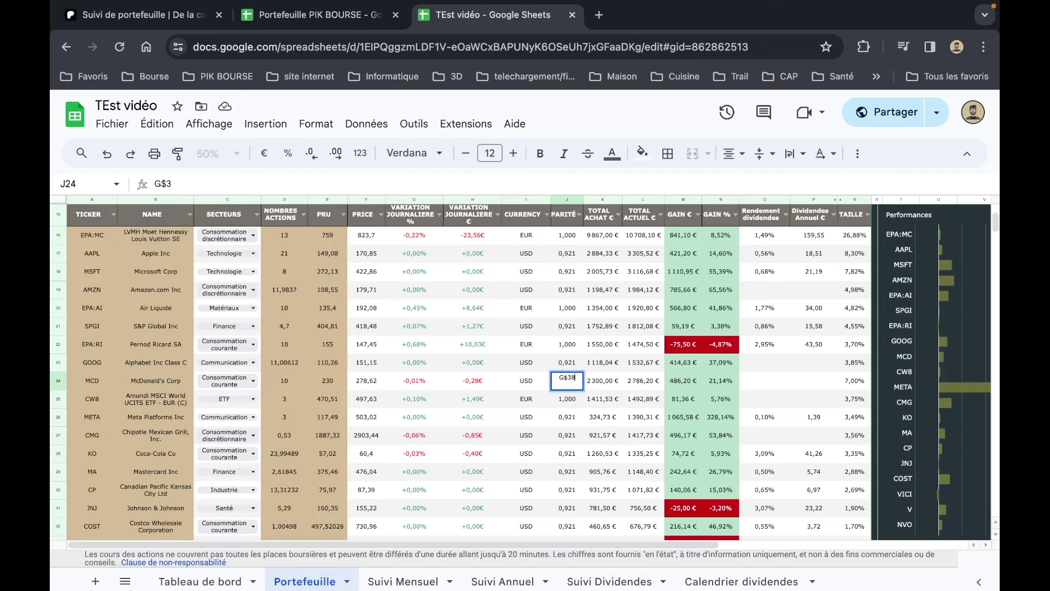
Step: Undo the broken parity entry so McDonald's parity returns to 0,921
key("Return")
key("ctrl+z")
key("Down")
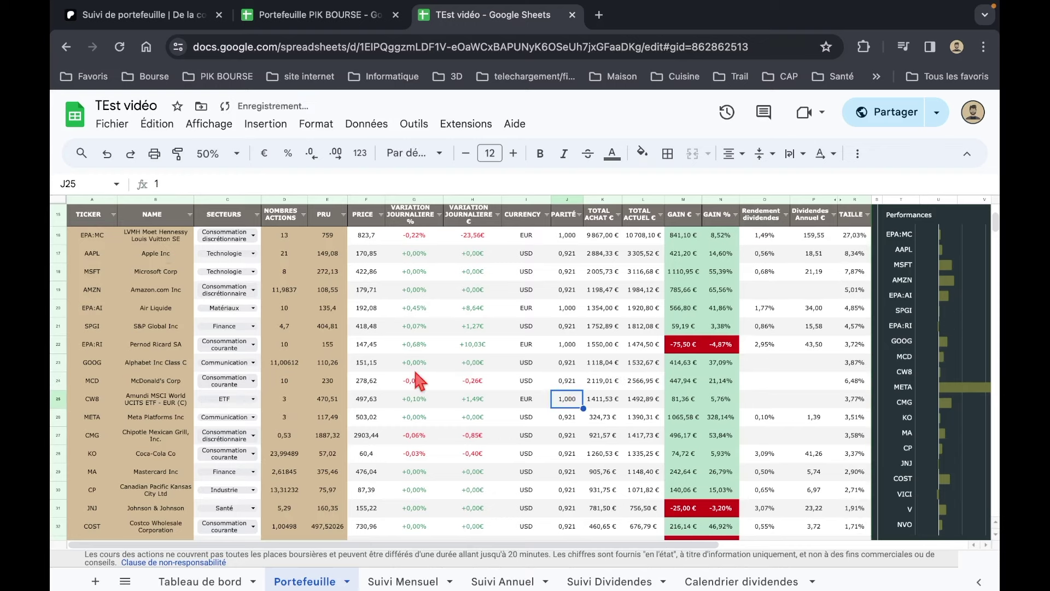
key("Up")
Step: Review McDonald's total purchase, current total, gain (=L24-K24) and gain % (=M24/K24) formulas
left_click(595, 383)
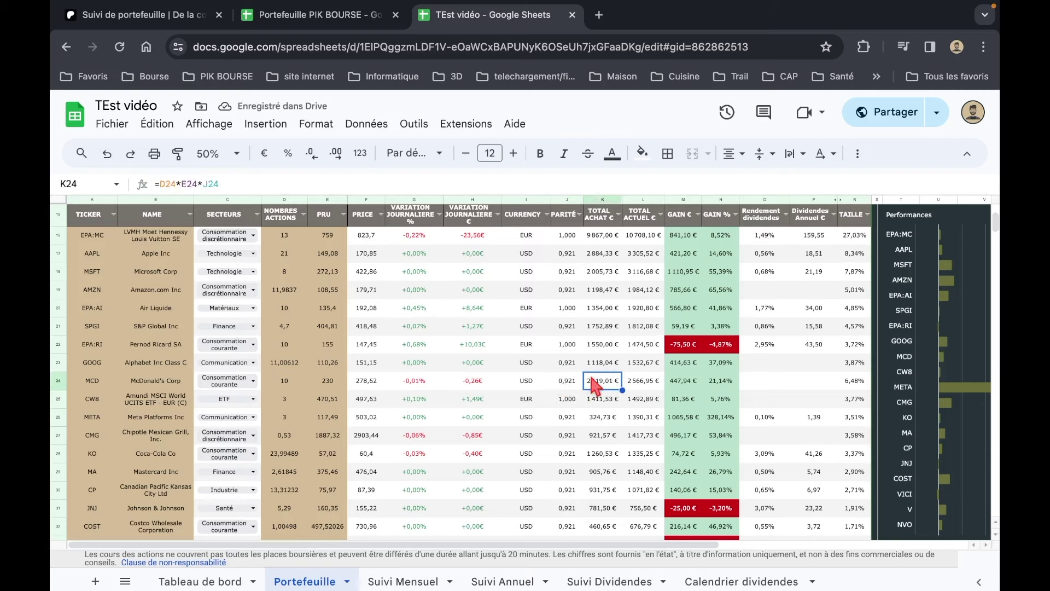
double_click(595, 383)
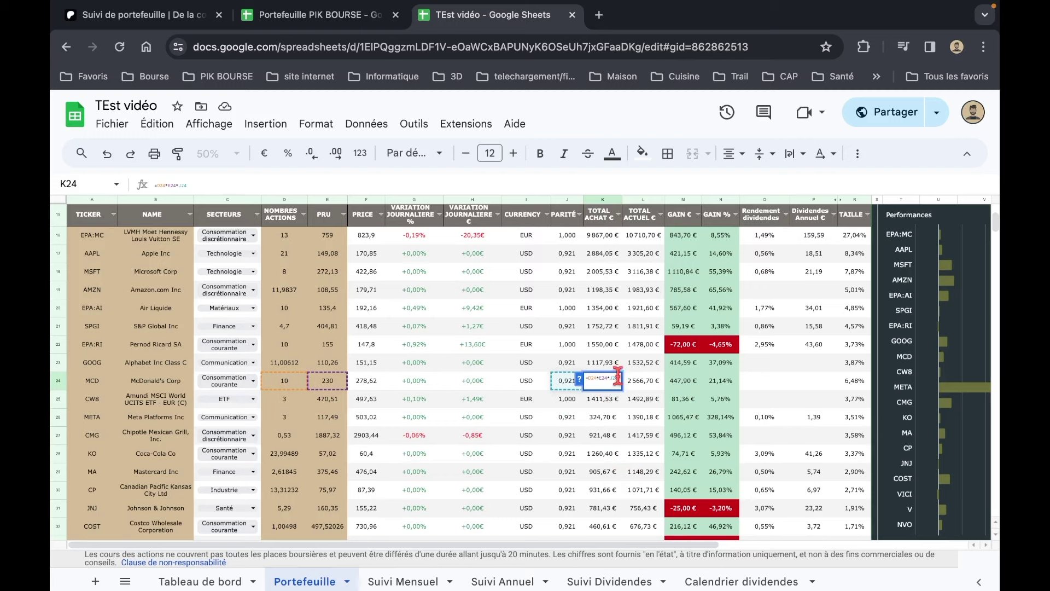
double_click(644, 386)
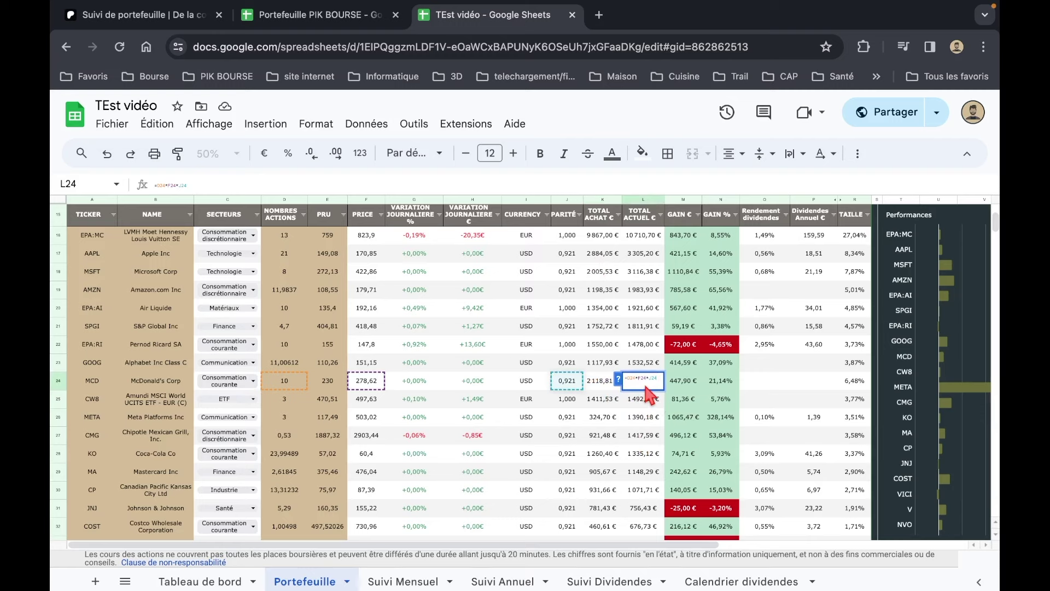
left_click(696, 387)
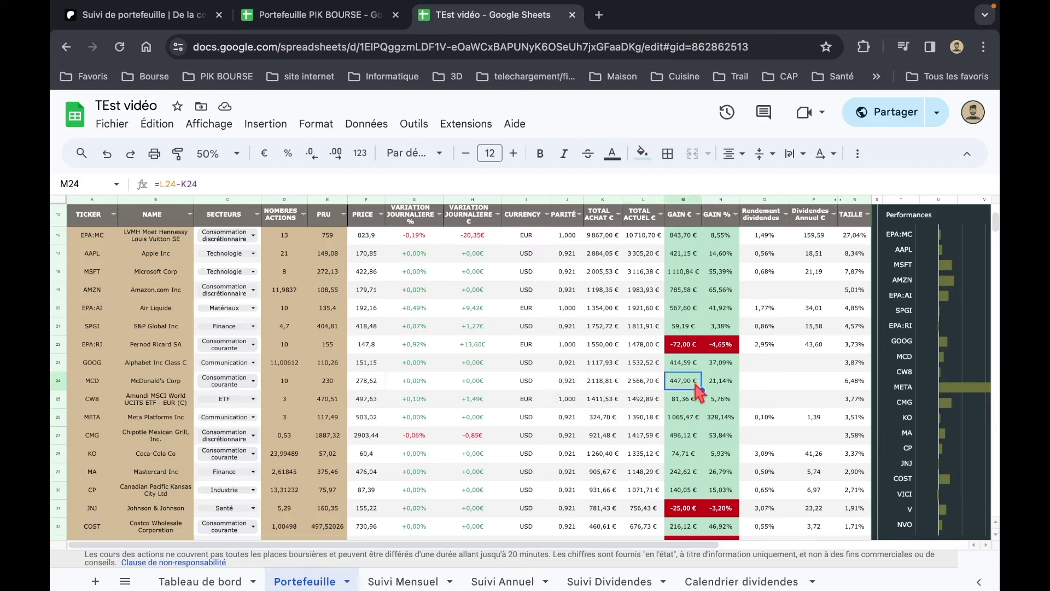
double_click(698, 392)
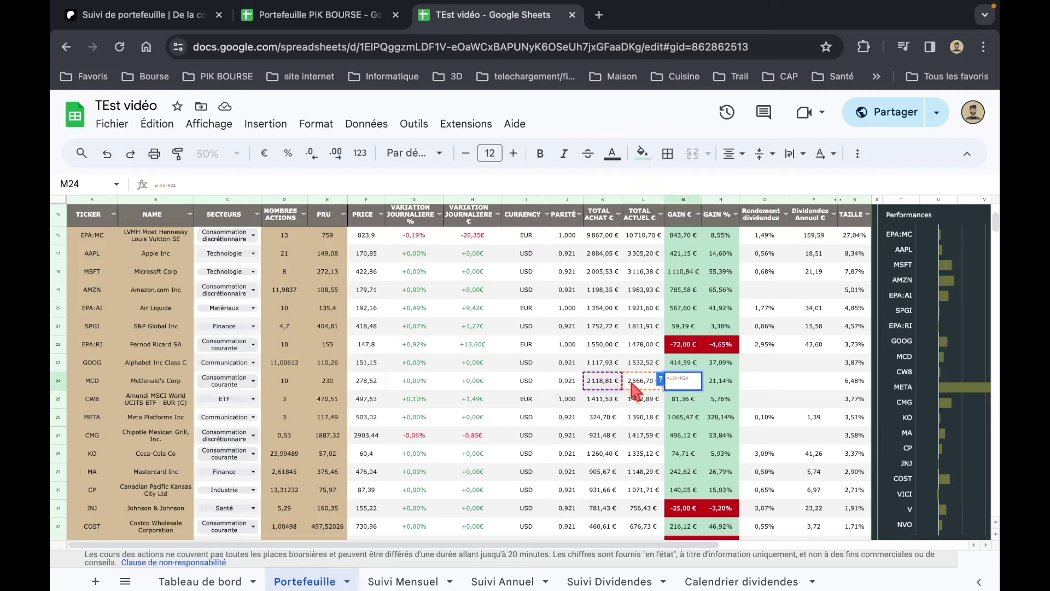
left_click(720, 384)
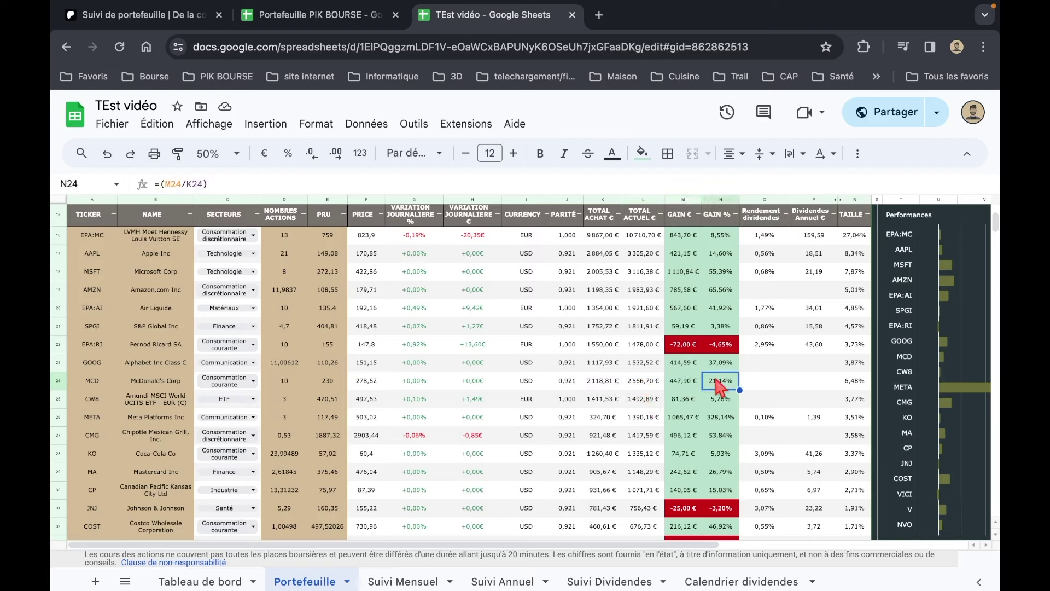
double_click(732, 390)
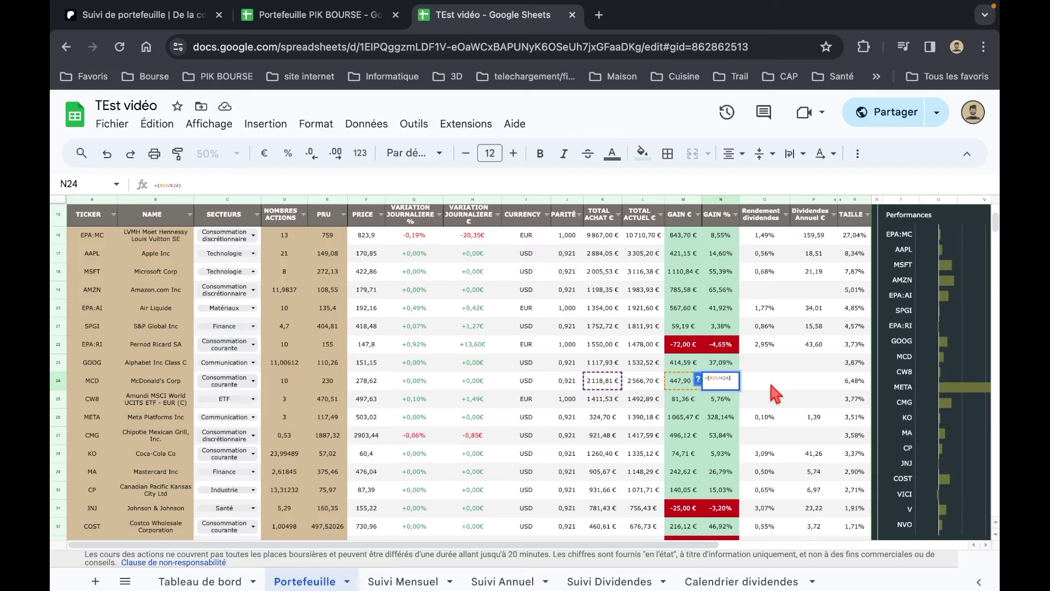
key("Escape")
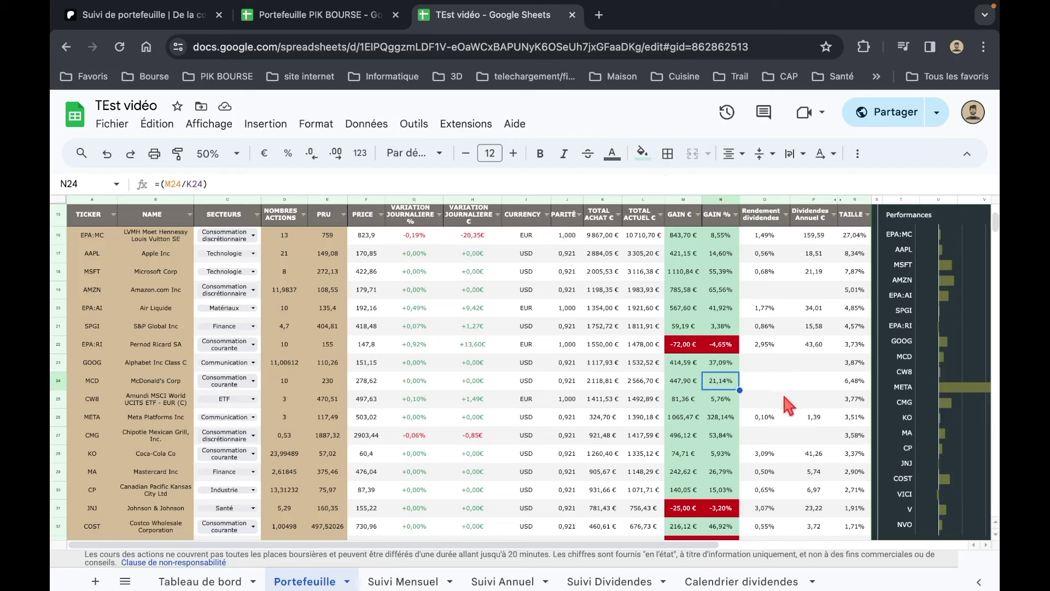
Step: Paste the row 21 dividend yield formula into O24, giving McDonald's a 2,29% yield
left_click(618, 384)
left_click(762, 350)
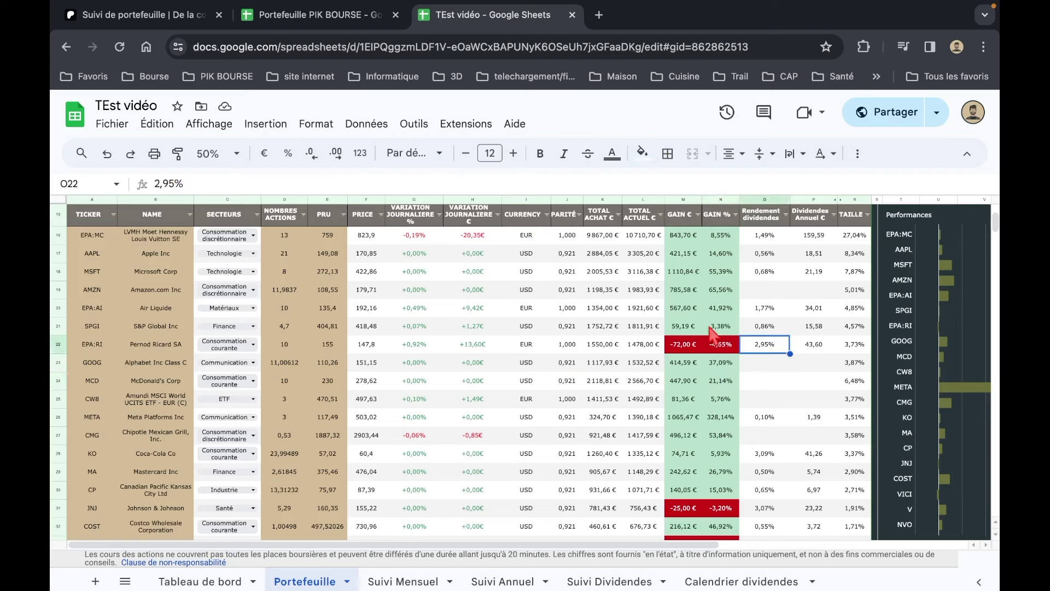
left_click(769, 328)
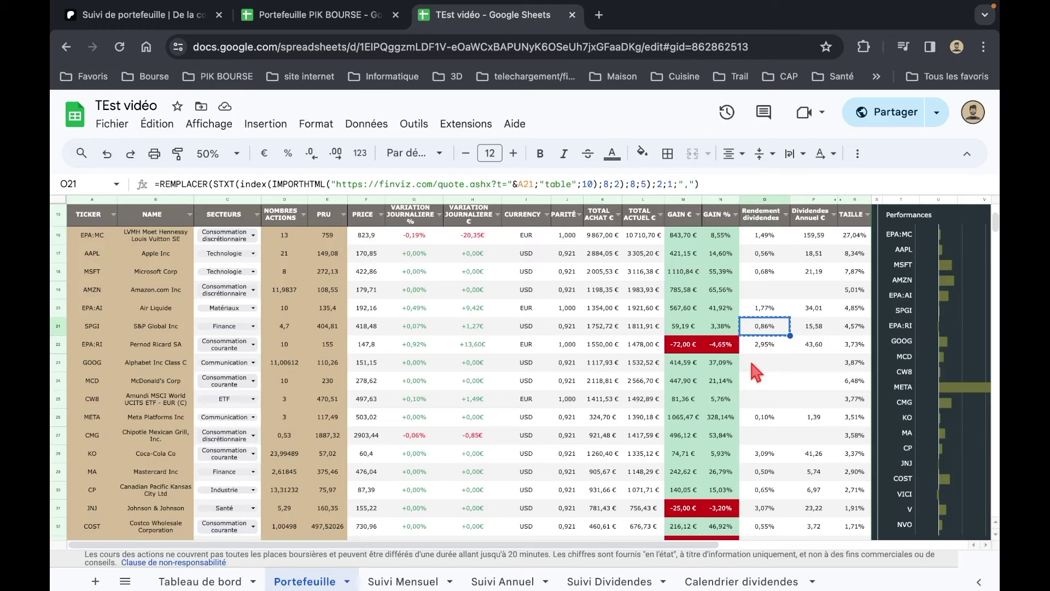
left_click(754, 383)
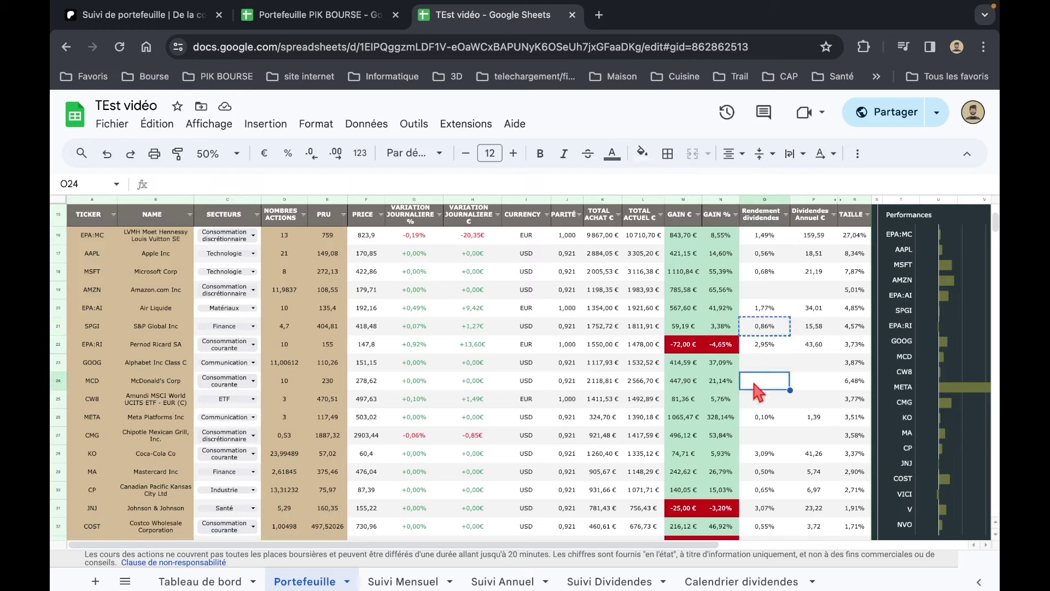
type("=REMPLACER(STXT(index(IMPORTHTML(\"https://finviz.com/quote.ashx?t=\"&A24;\"table\";10);8;2);8;5);2;1;\",\")")
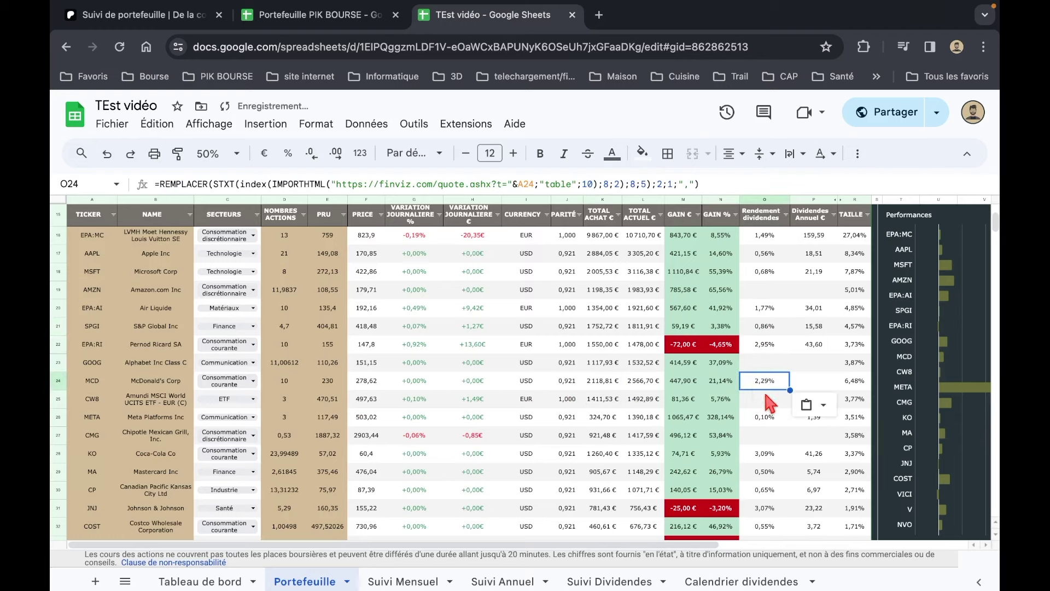
left_click(770, 405)
key("Up")
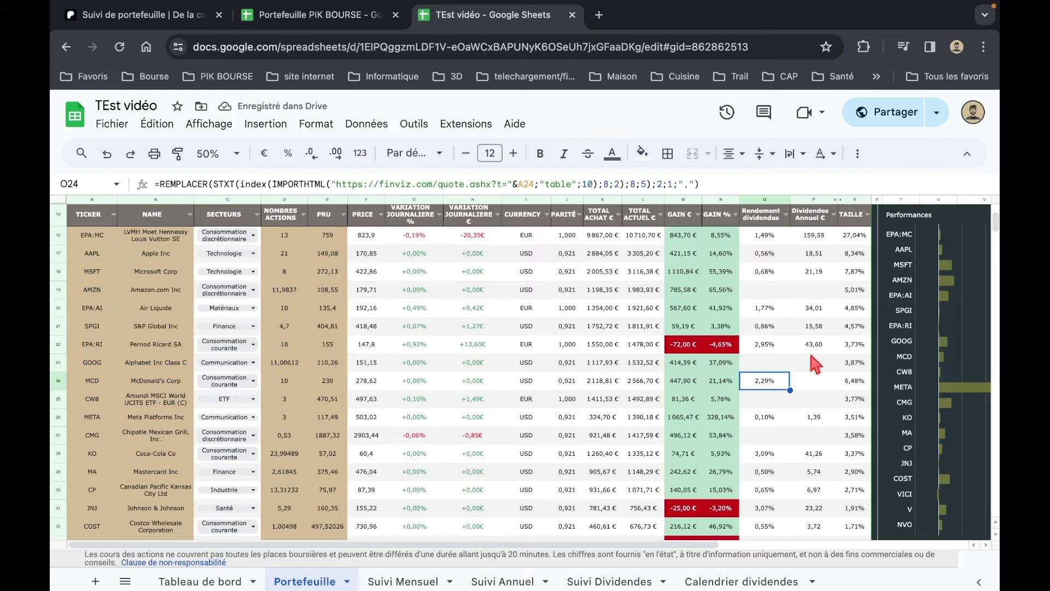
Step: Copy the annual dividends formula into P24, giving 58,78 via =F24*O24*D24*J24
left_click(815, 345)
key("ctrl+c")
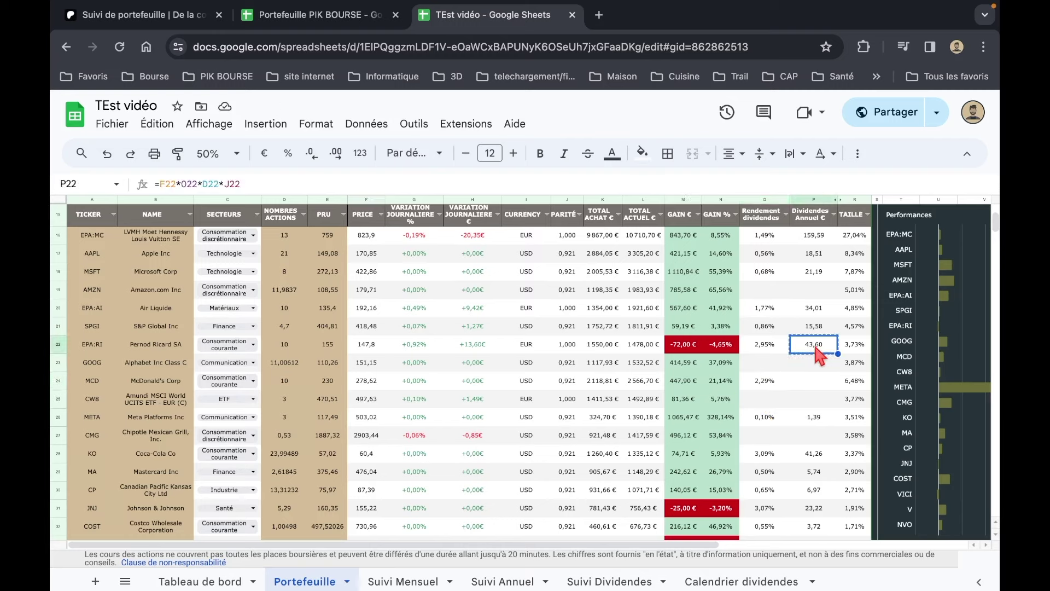
left_click(808, 382)
key("ctrl+v")
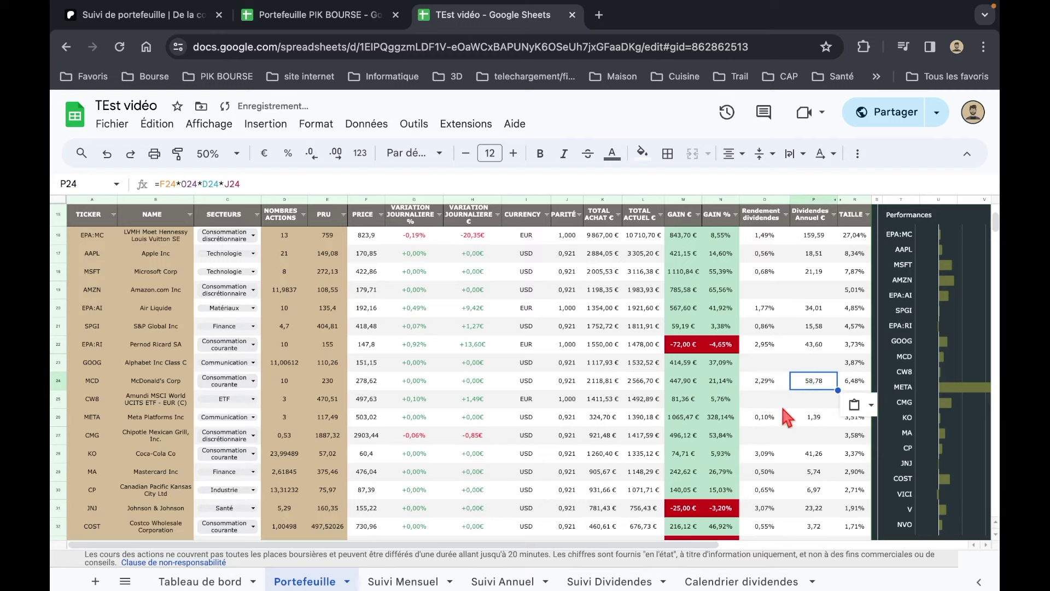
double_click(809, 383)
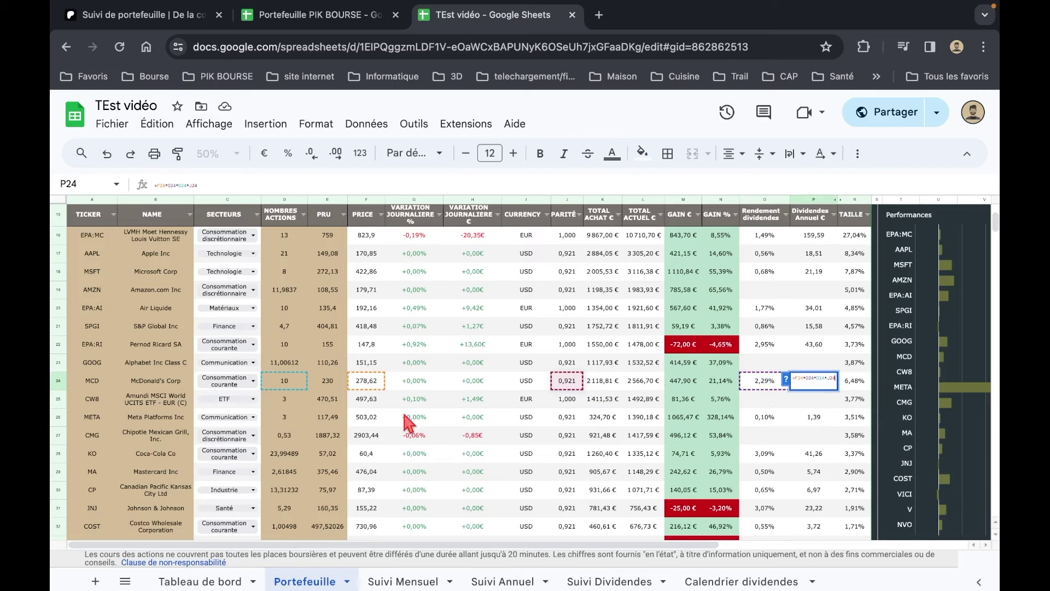
left_click(854, 381)
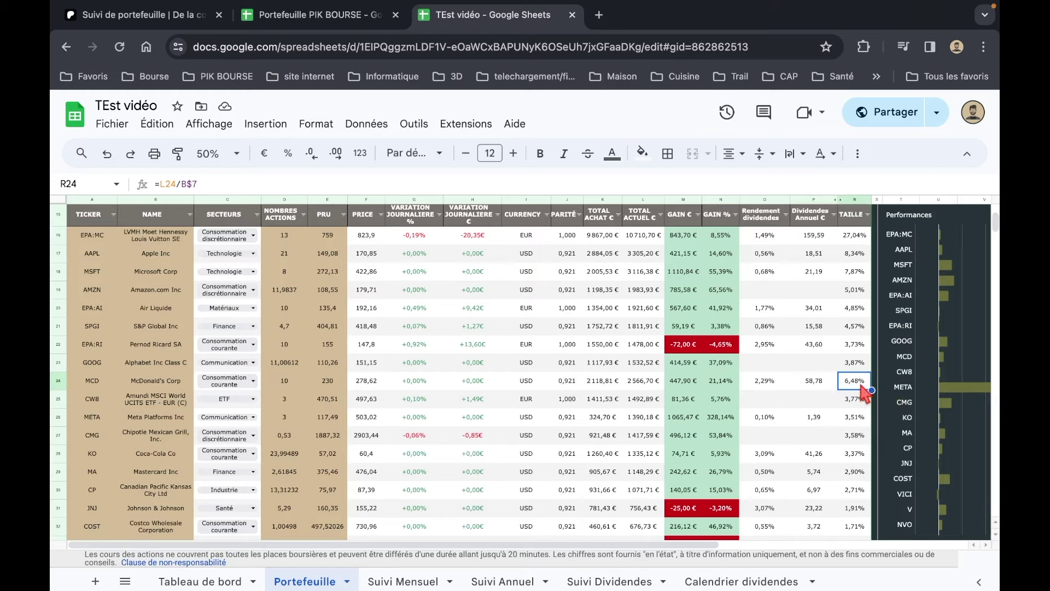
scroll(709, 397, "up", 5)
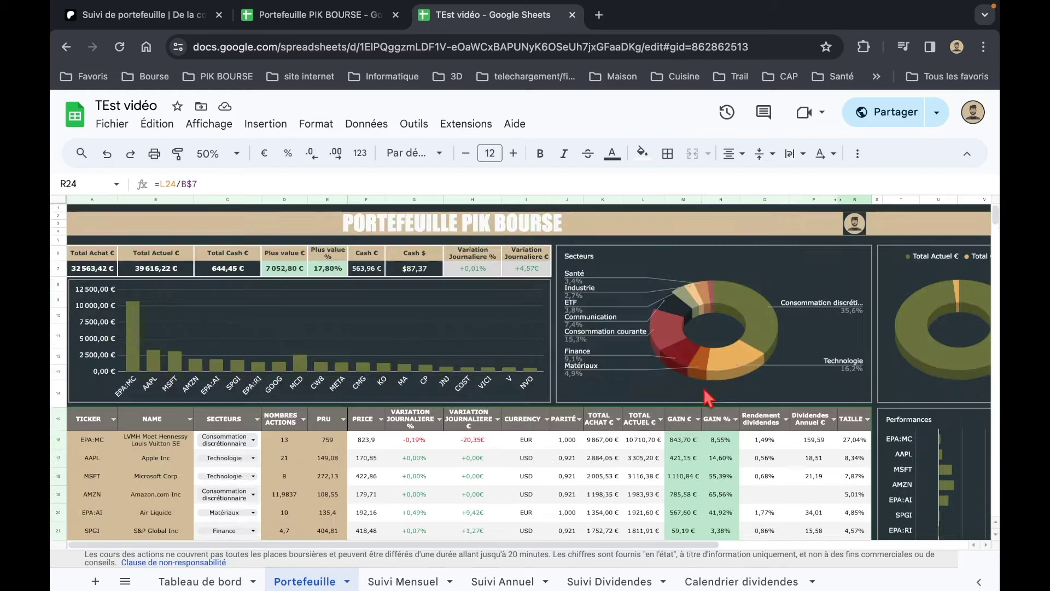
scroll(709, 398, "down", 5)
Step: Clear and delete row 28 holding Coca-Cola (KO) so Mastercard moves up
scroll(708, 398, "down", 3)
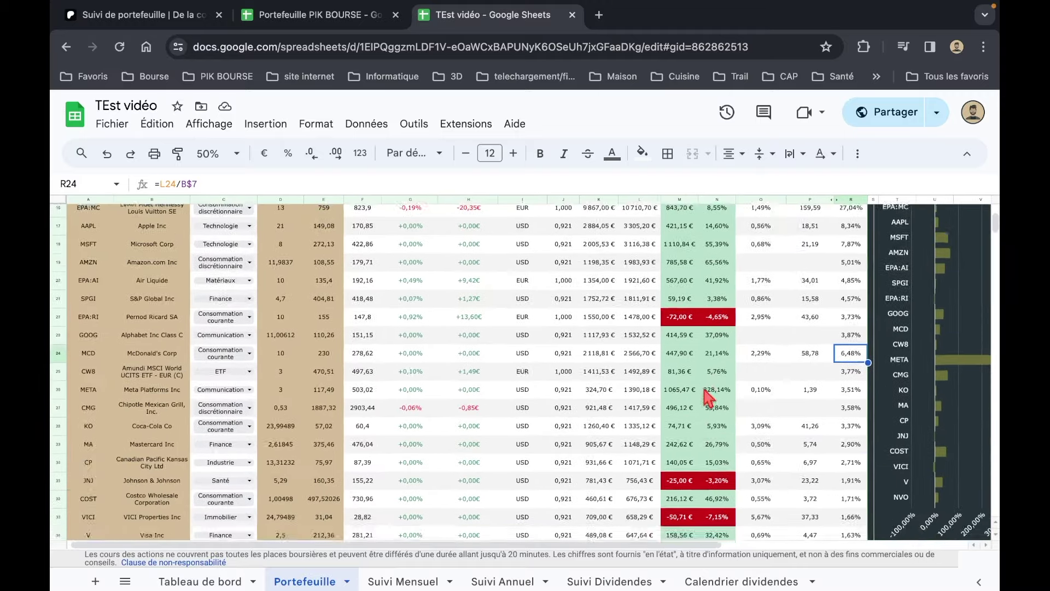
scroll(709, 398, "down", 2)
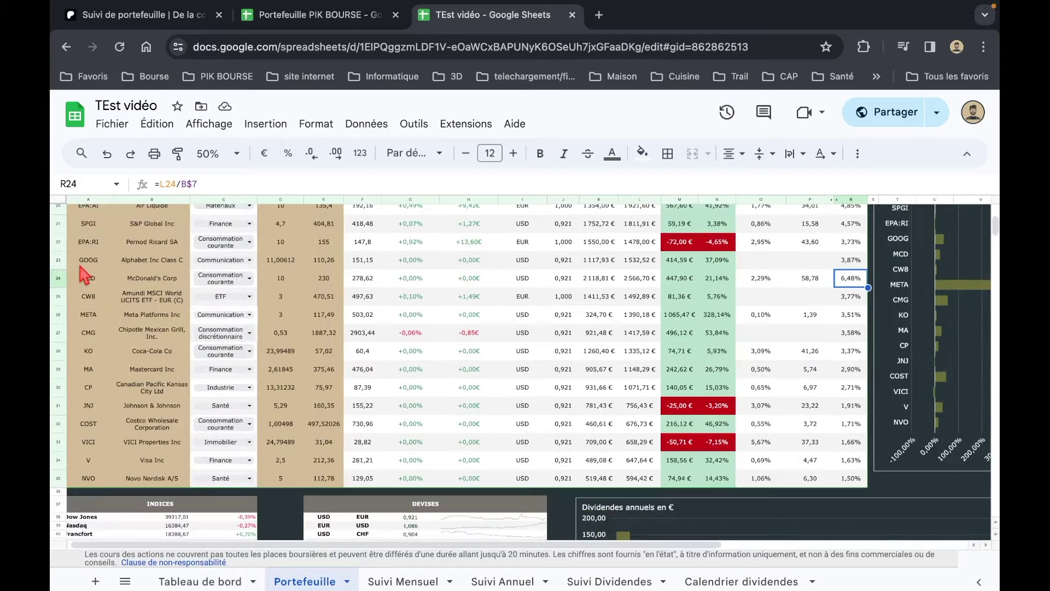
left_click(57, 351)
key("Delete")
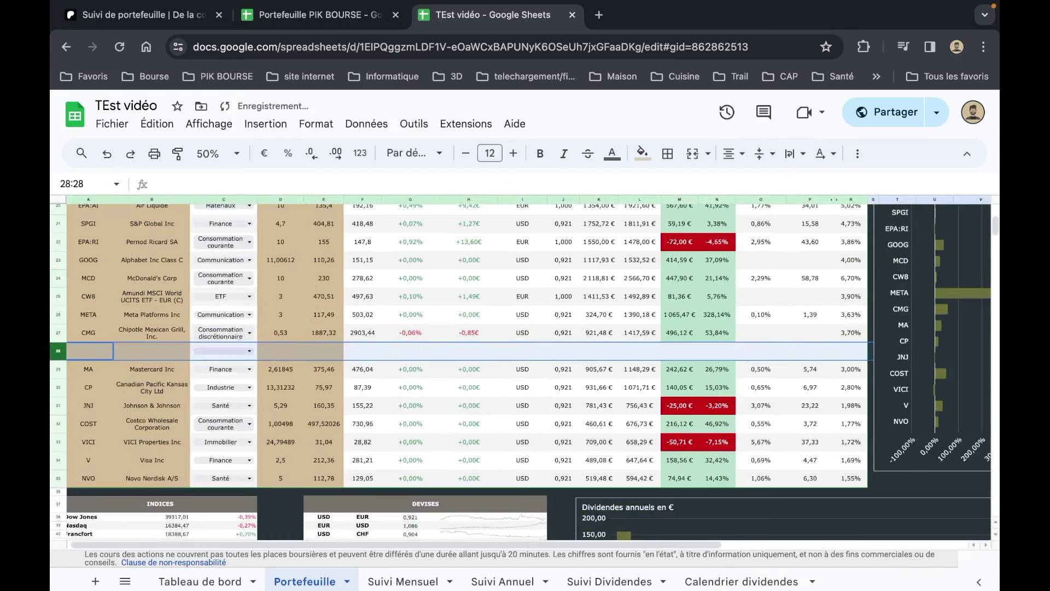
left_click(172, 370)
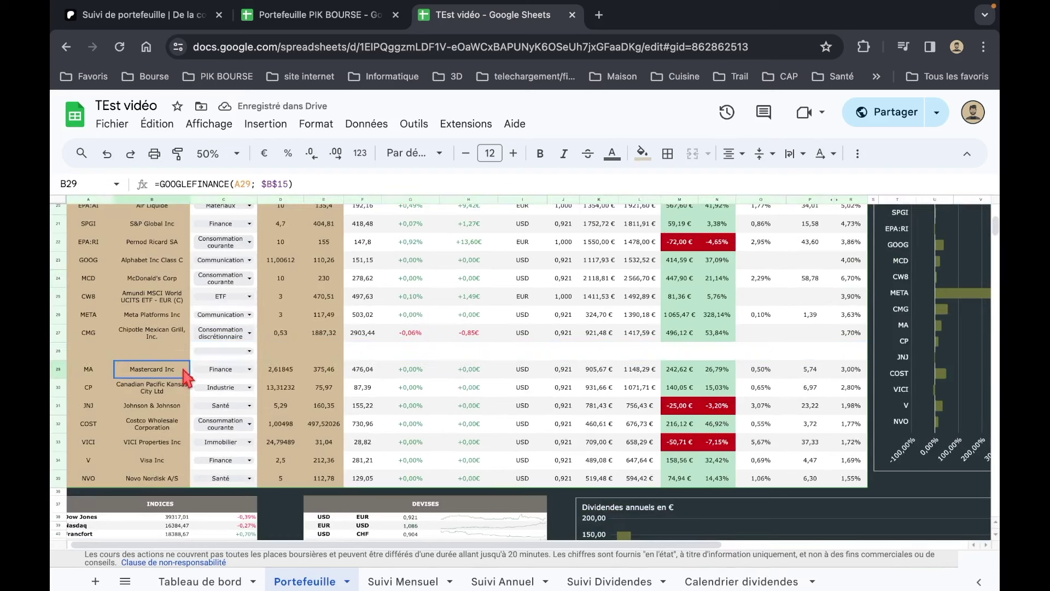
left_click(59, 350)
right_click(59, 350)
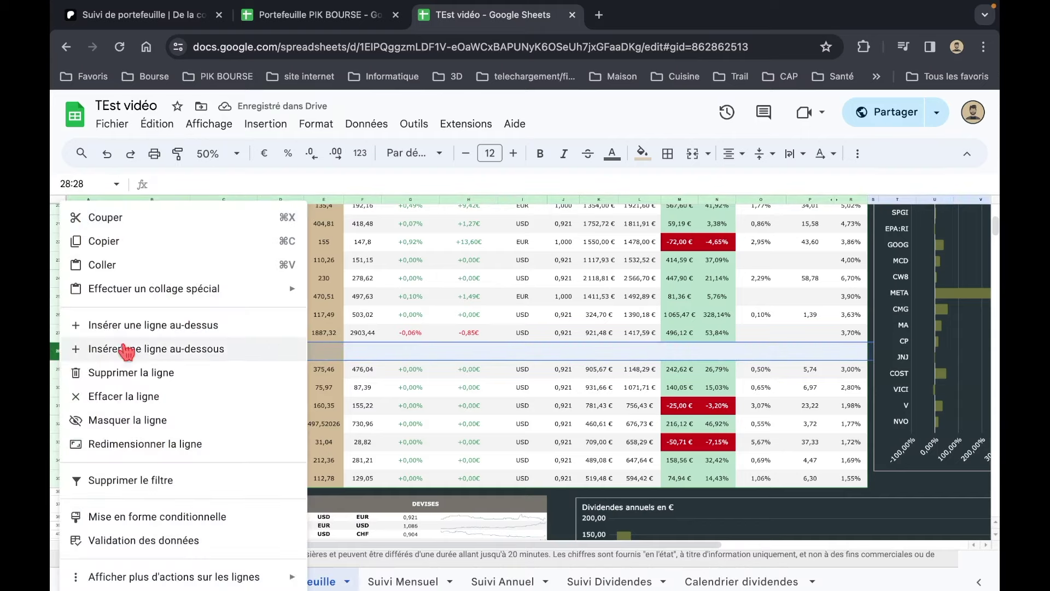
left_click(192, 381)
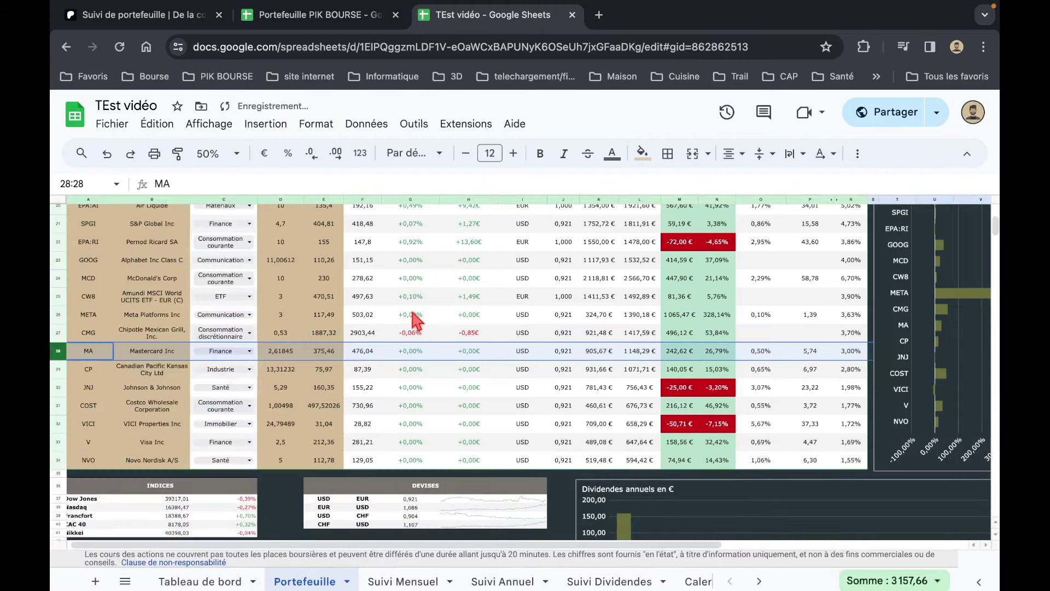
scroll(414, 320, "up", 10)
Step: Filter the SECTEURS column to show only Consommation courante holdings
scroll(328, 339, "down", 2)
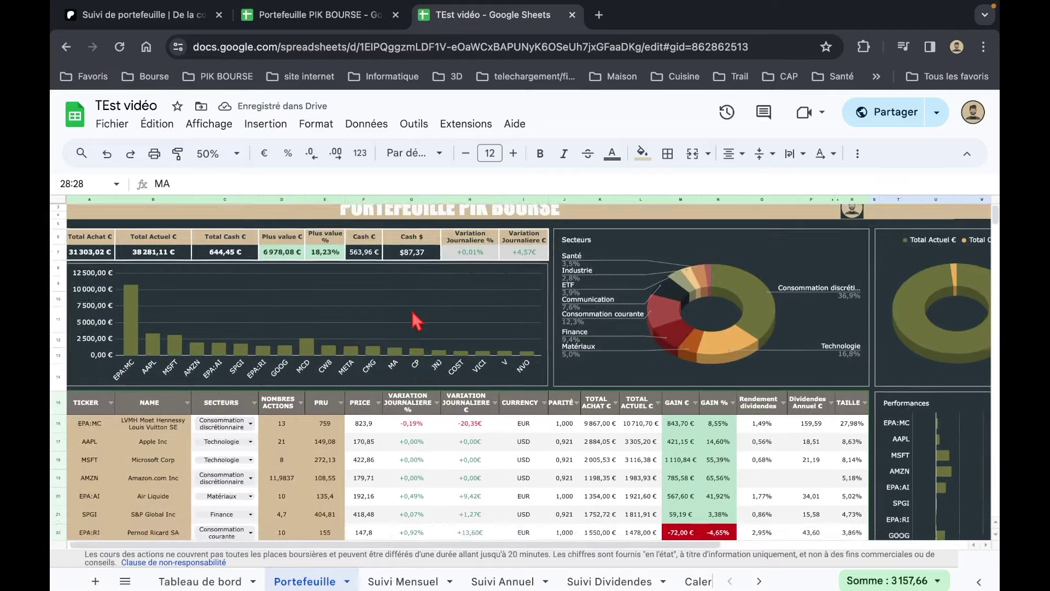
scroll(274, 355, "down", 2)
scroll(236, 362, "down", 2)
scroll(236, 362, "down", 1)
left_click(257, 302)
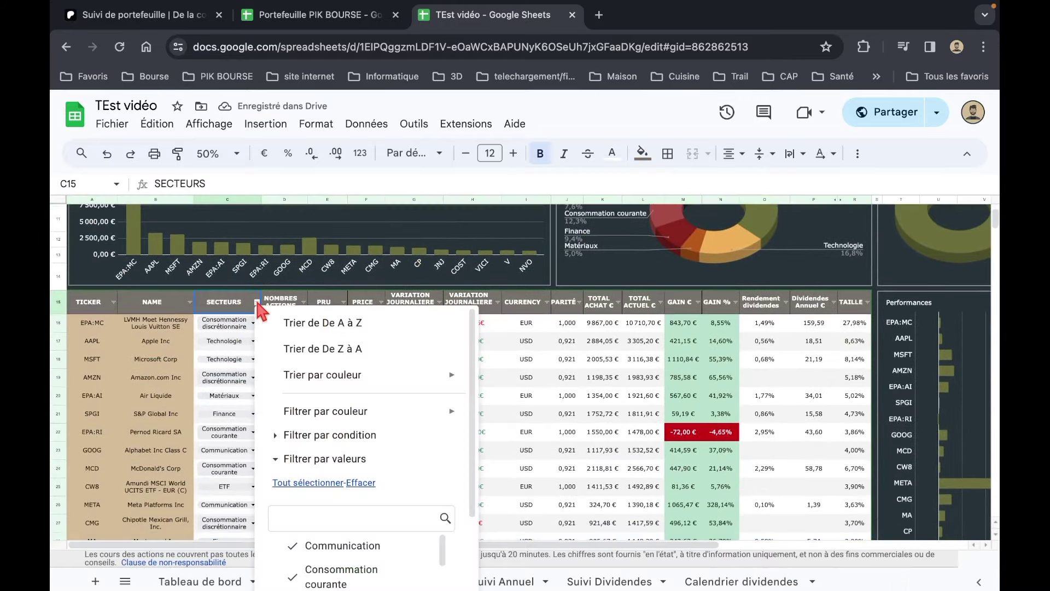
scroll(306, 424, "down", 2)
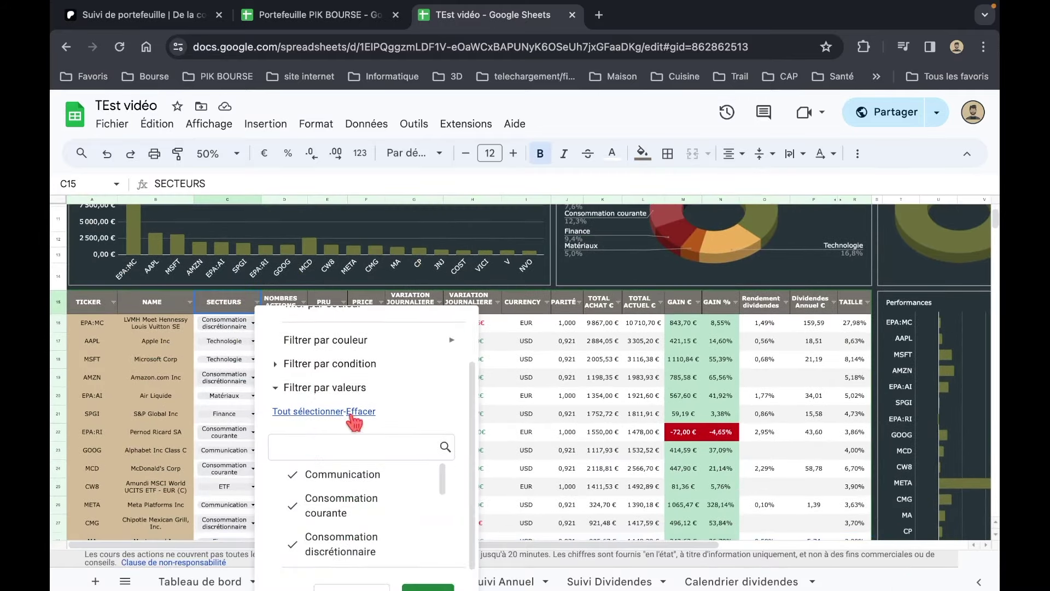
scroll(362, 420, "down", 1)
scroll(363, 506, "down", 2)
scroll(363, 507, "down", 2)
scroll(363, 508, "down", 1)
scroll(363, 508, "up", 2)
scroll(363, 509, "down", 2)
scroll(363, 506, "up", 3)
scroll(363, 504, "up", 2)
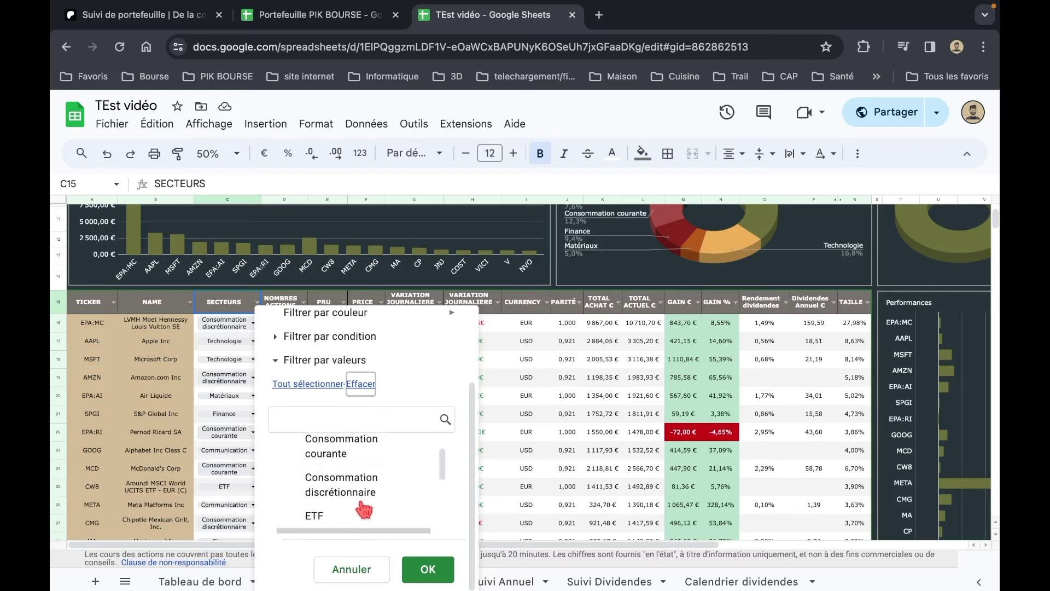
left_click(366, 455)
left_click(428, 569)
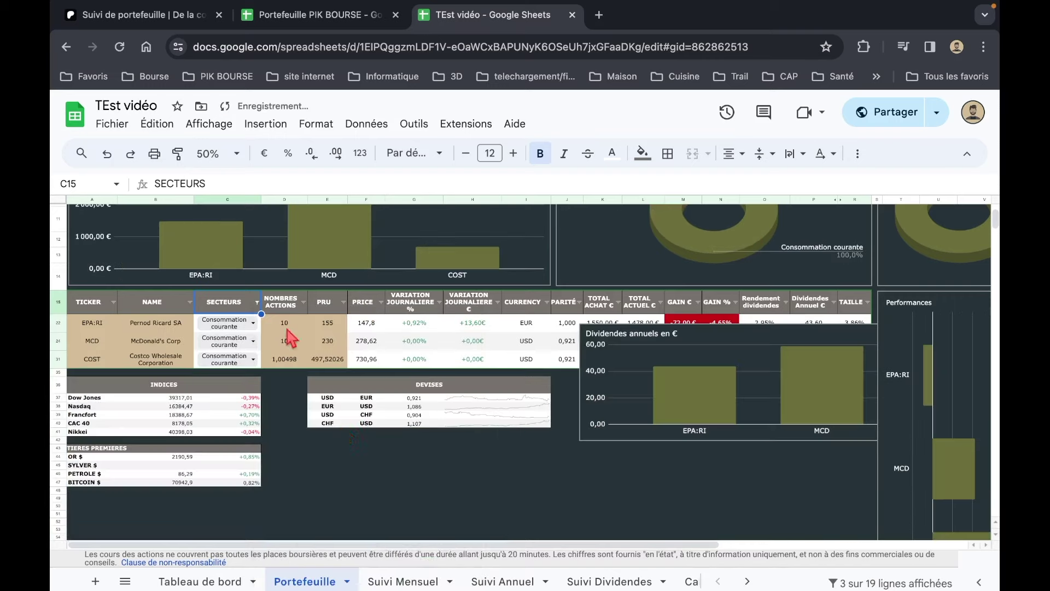
Step: Move the Dividendes annuels en € chart down and left below the currencies table
mouse_move(757, 372)
left_mouse_down()
mouse_move(710, 442)
mouse_move(554, 484)
left_mouse_up()
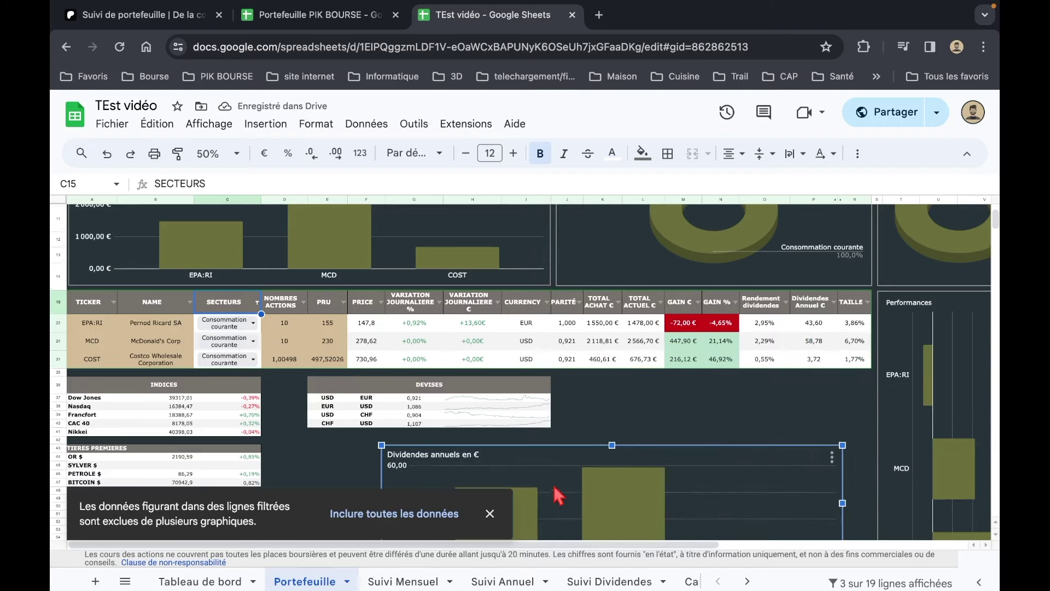
scroll(654, 411, "down", 2)
scroll(663, 419, "down", 1)
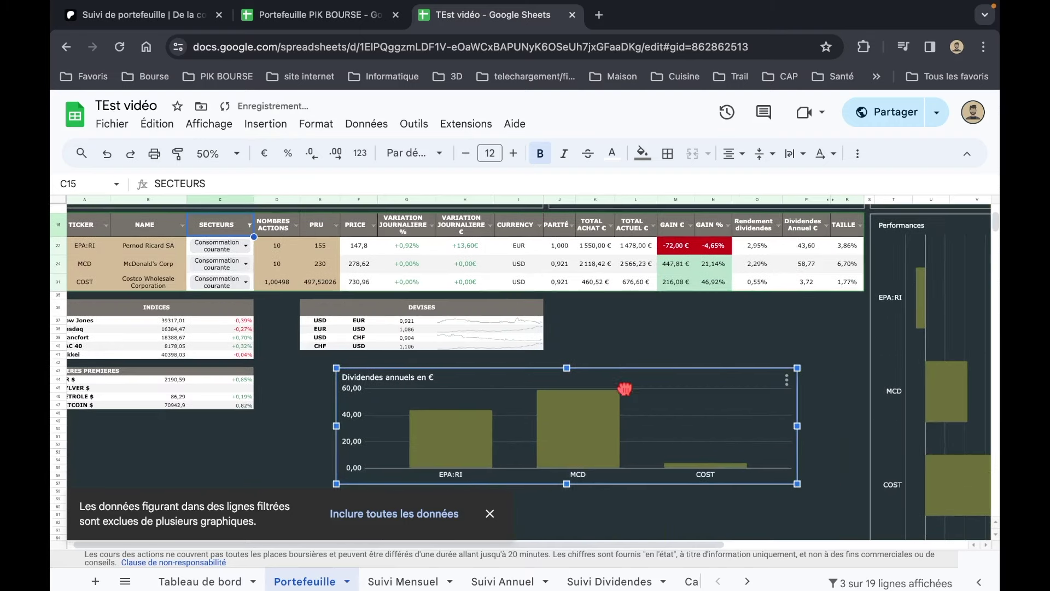
left_click_drag(664, 418, 607, 391)
left_click(668, 329)
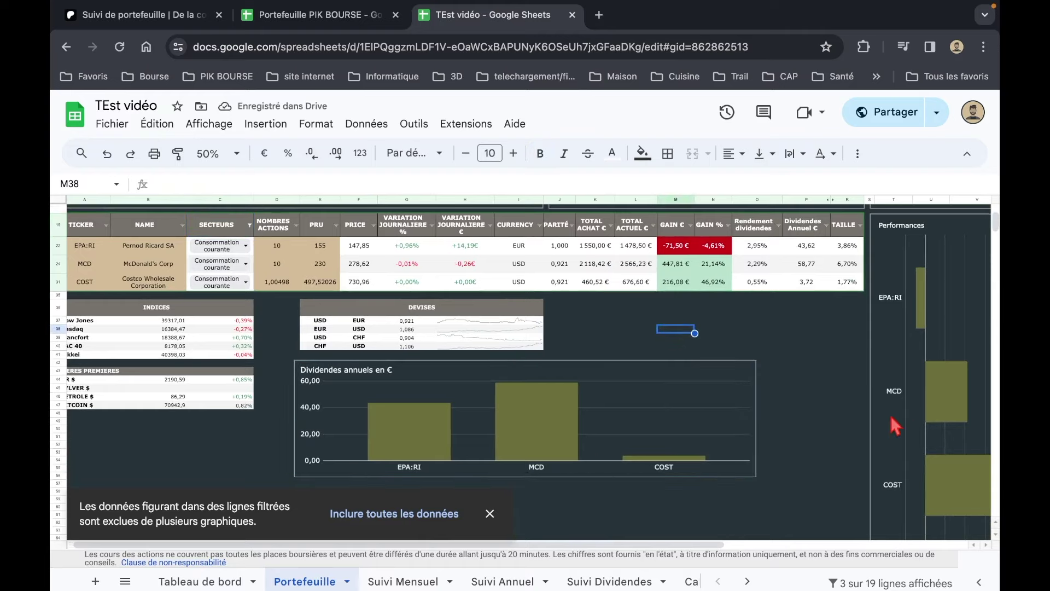
Step: Widen the Dividendes annuels en € chart and nudge it slightly right and down
scroll(895, 425, "up", 5)
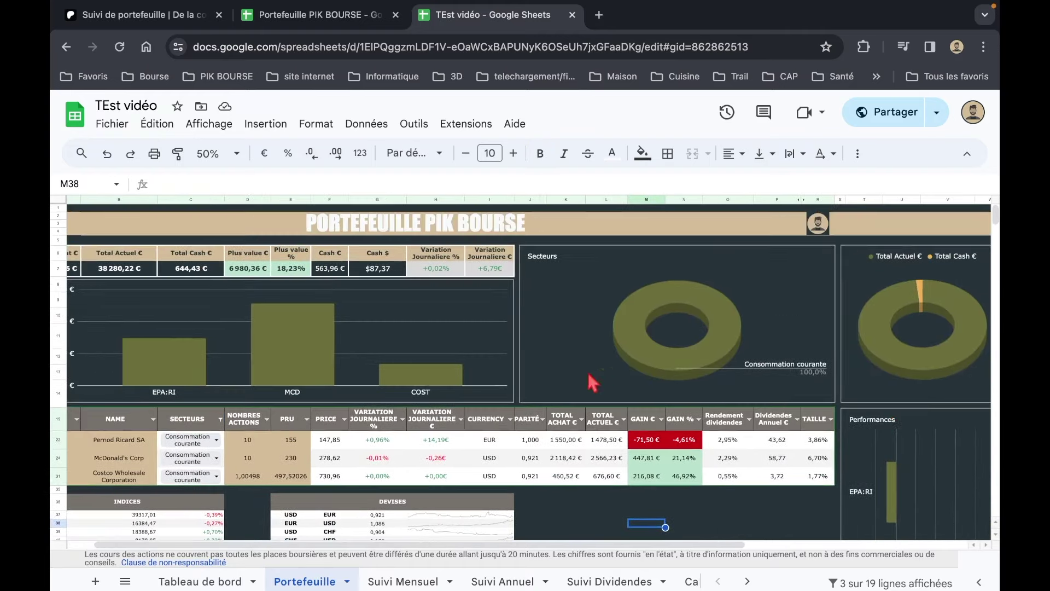
scroll(610, 438, "down", 3)
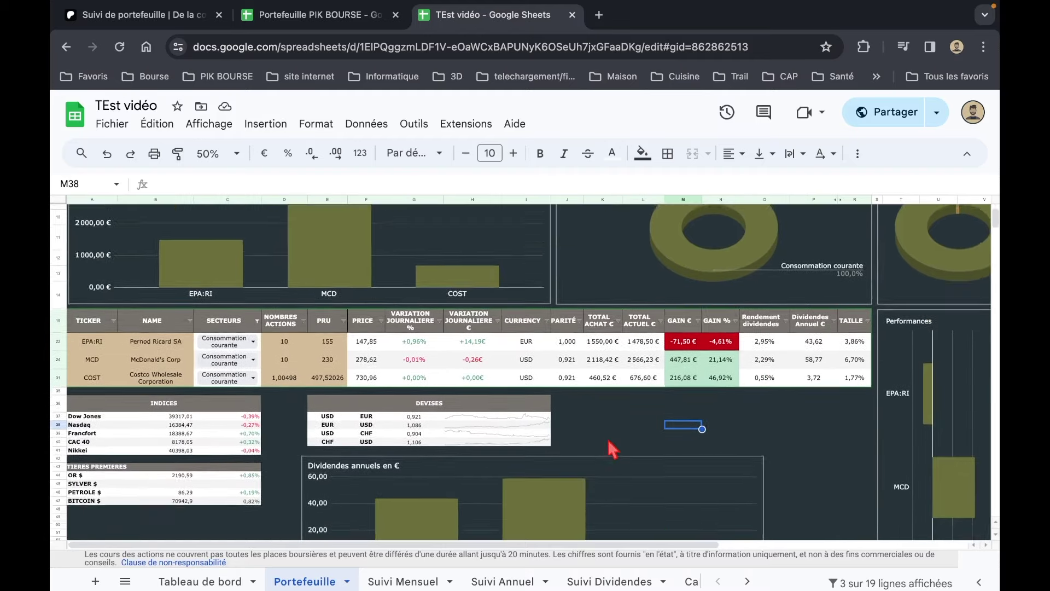
scroll(612, 448, "down", 2)
left_click(765, 408)
left_click(764, 407)
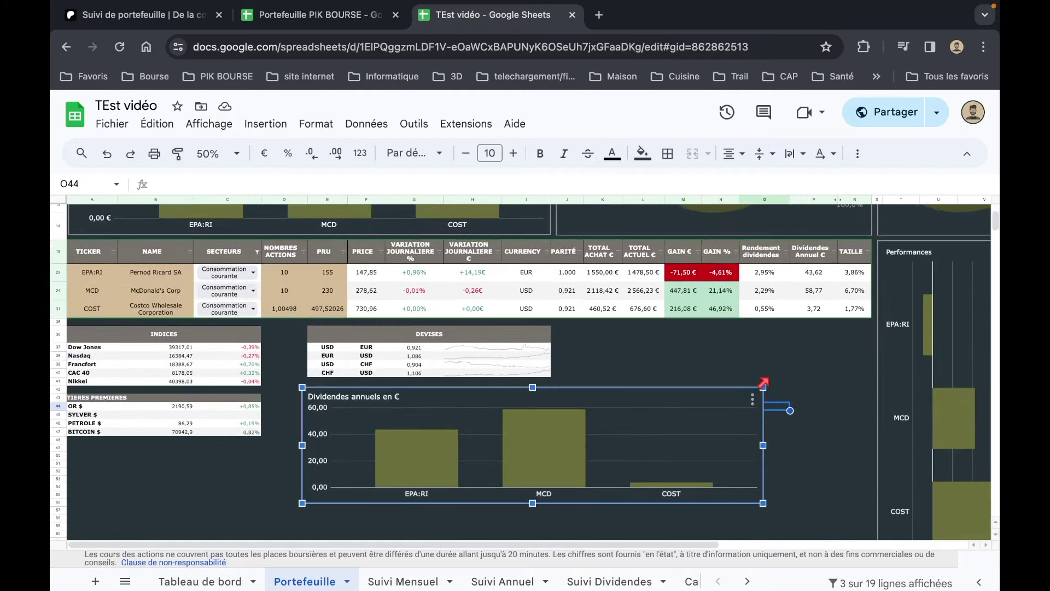
left_click_drag(764, 382, 779, 381)
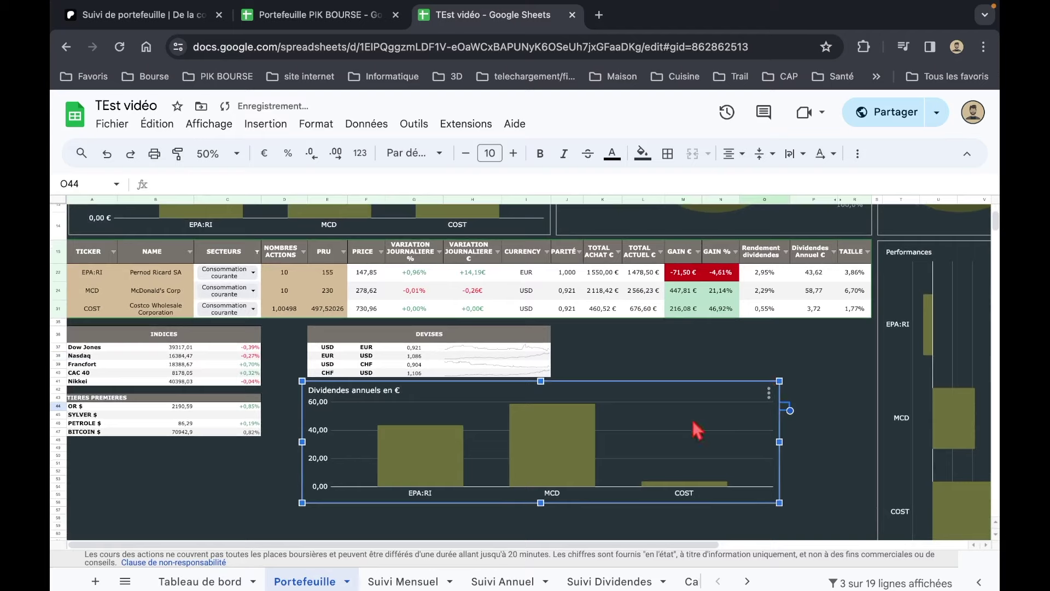
left_click_drag(695, 424, 723, 445)
left_click(699, 400)
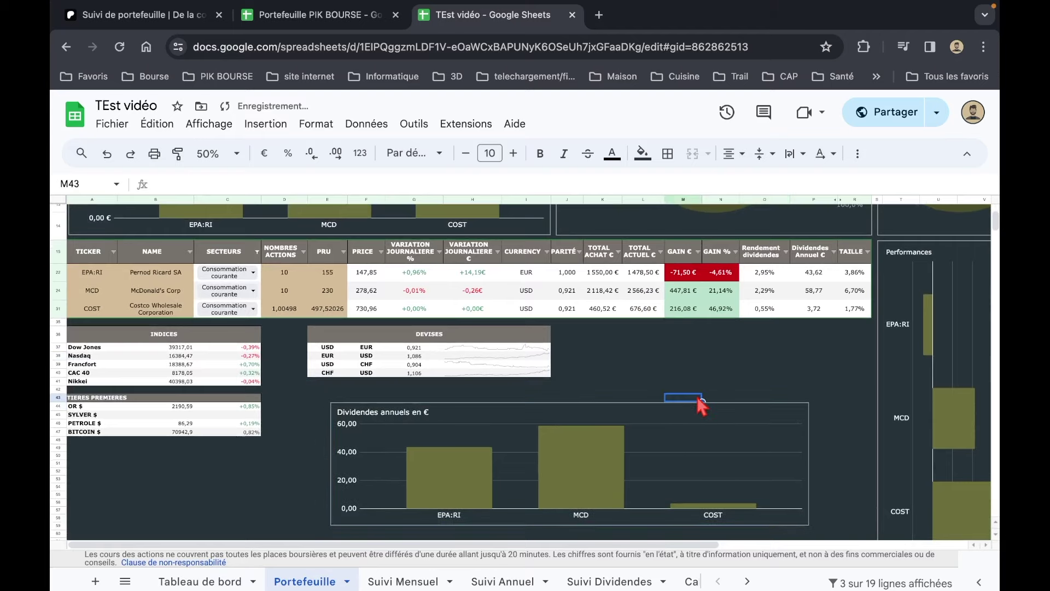
scroll(700, 405, "up", 2)
scroll(700, 404, "up", 2)
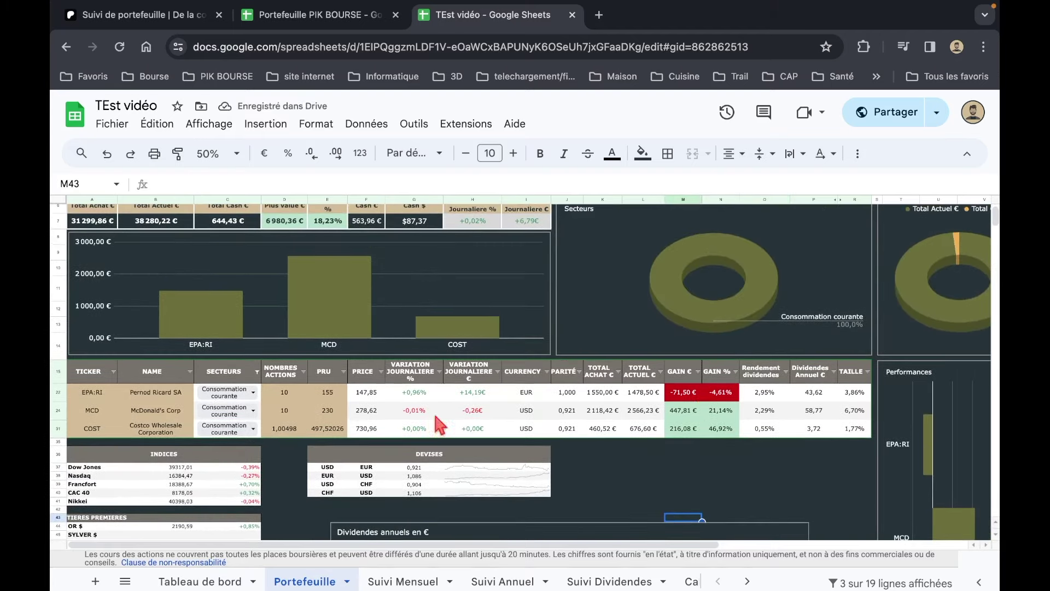
left_click(641, 393)
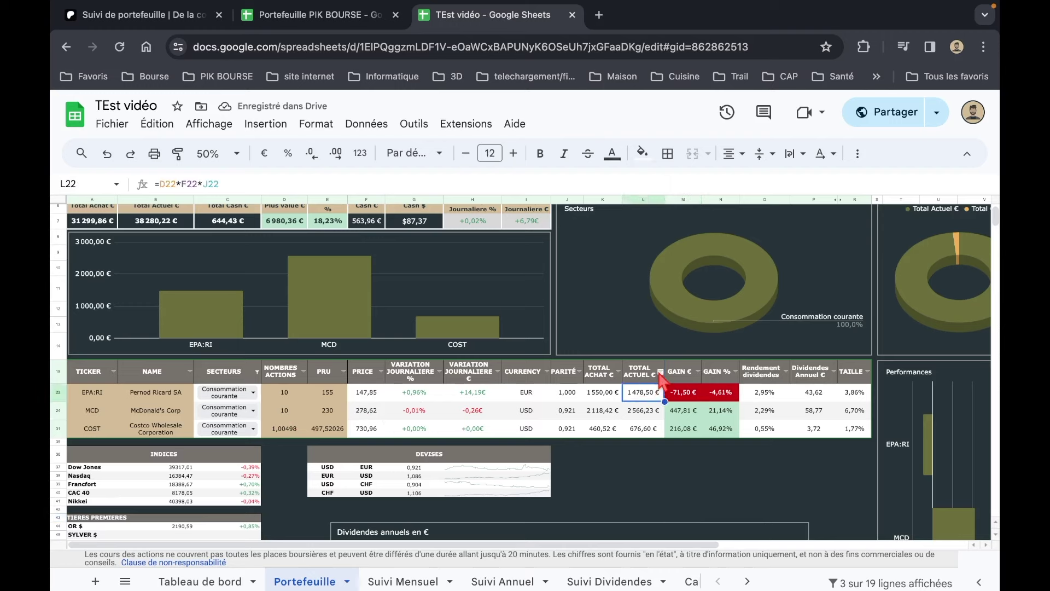
Step: Sort holdings by TOTAL ACTUEL € with Trier de Z à A and review the bar and Secteurs charts
left_click(660, 373)
left_click(566, 194)
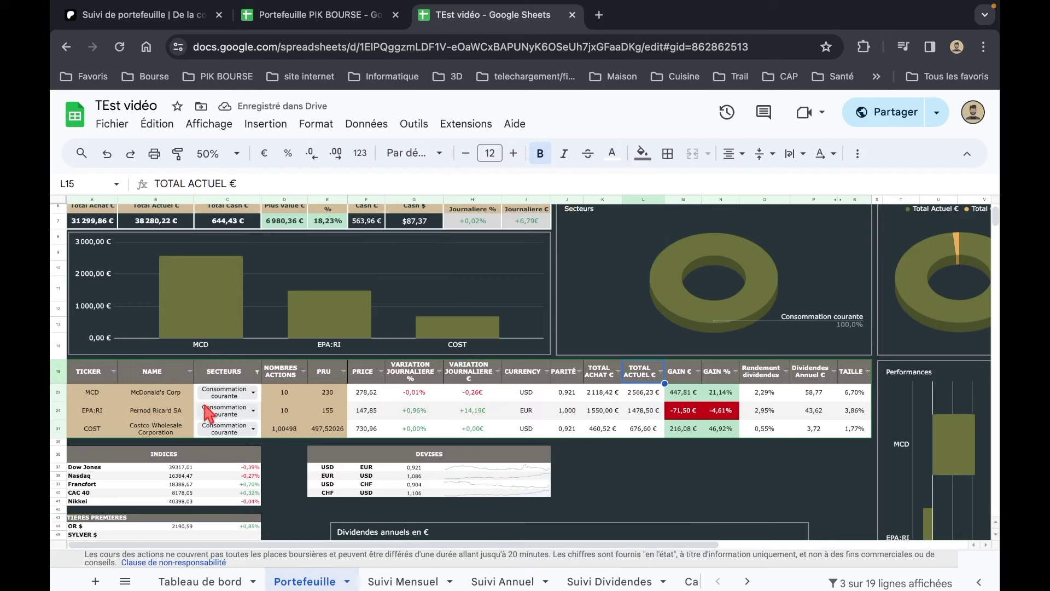
left_click(201, 316)
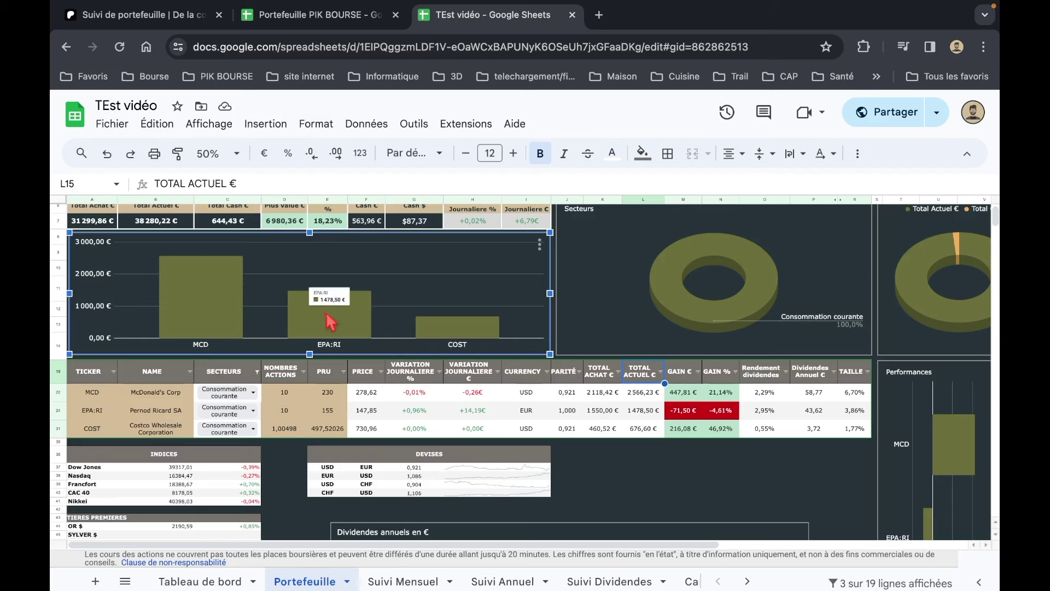
mouse_move(457, 327)
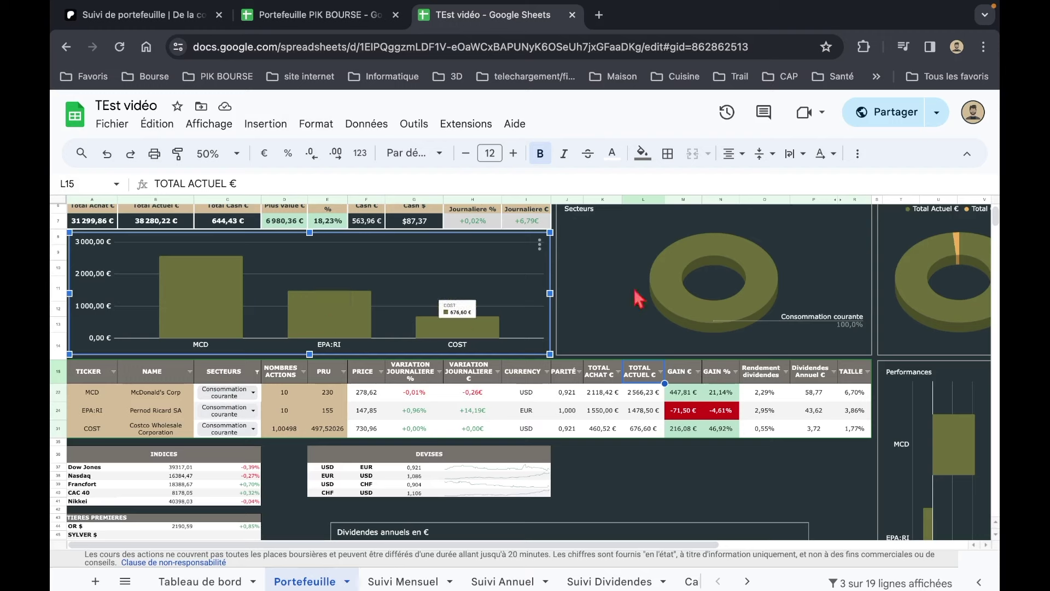
left_click(662, 304)
mouse_move(687, 321)
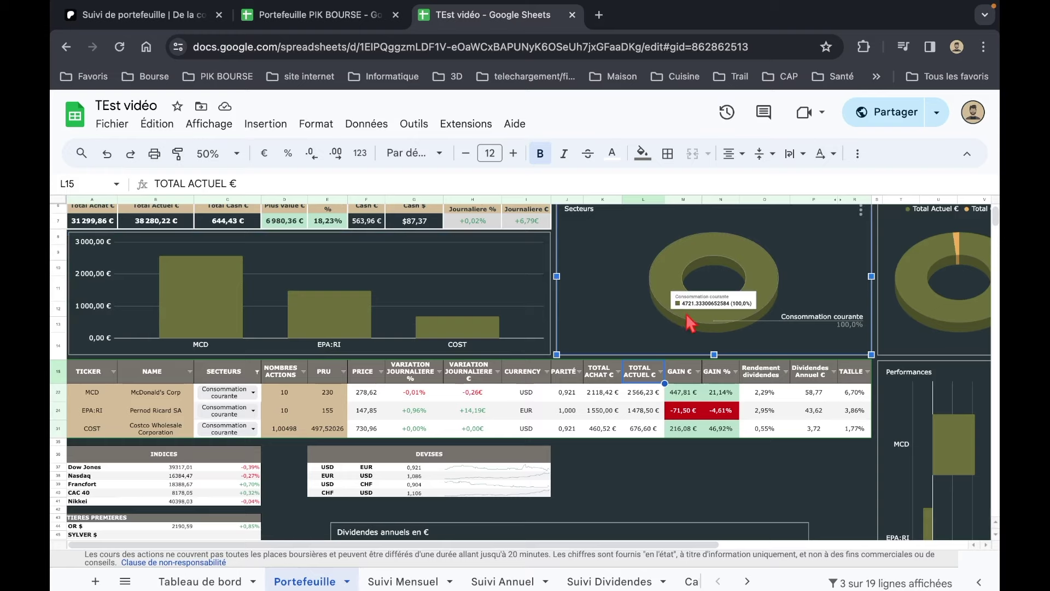
scroll(686, 313, "up", 2)
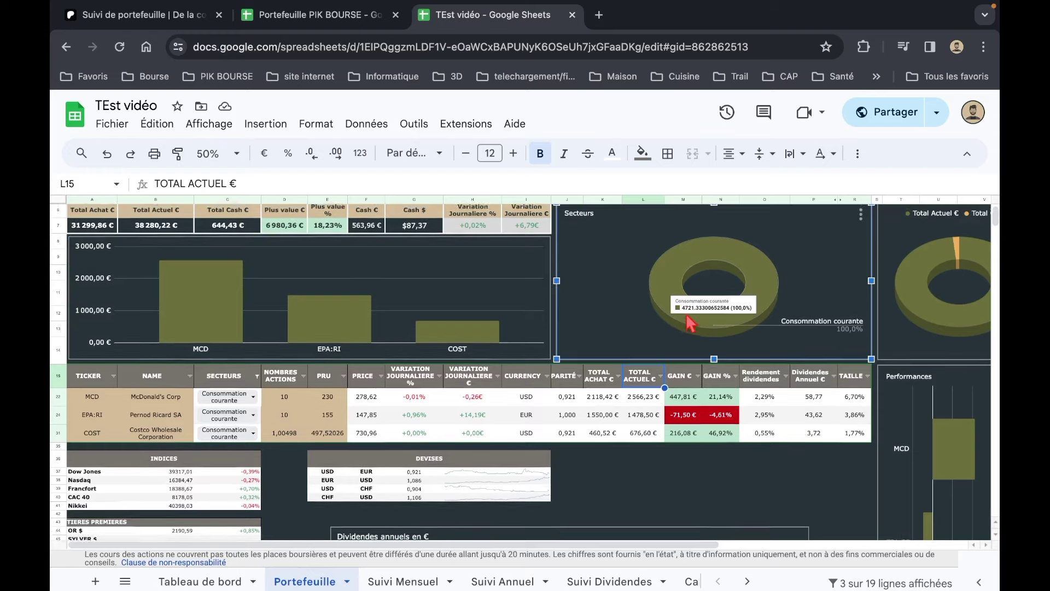
left_click(257, 420)
mouse_move(326, 350)
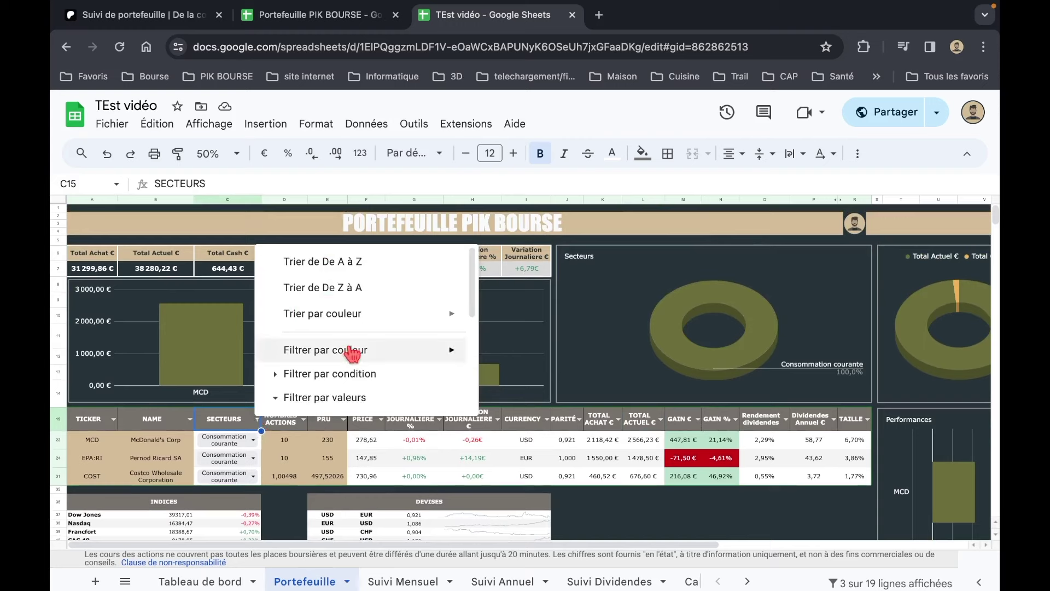
Step: Choose Tout sélectionner in the SECTEURS filter so every sector's holdings reappear
scroll(328, 322, "down", 2)
left_click(316, 309)
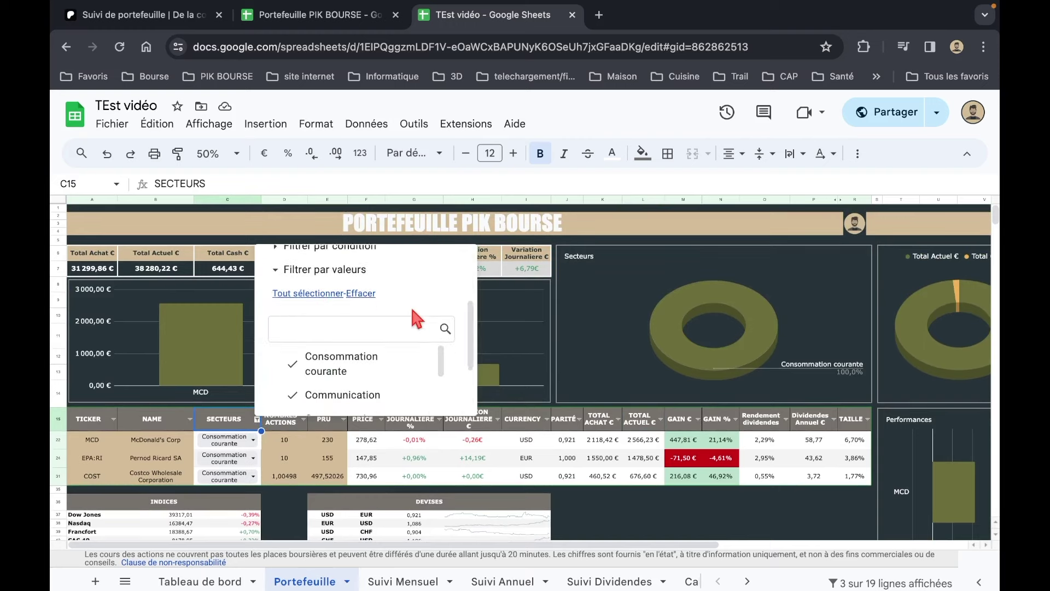
scroll(410, 304, "down", 2)
left_click(422, 389)
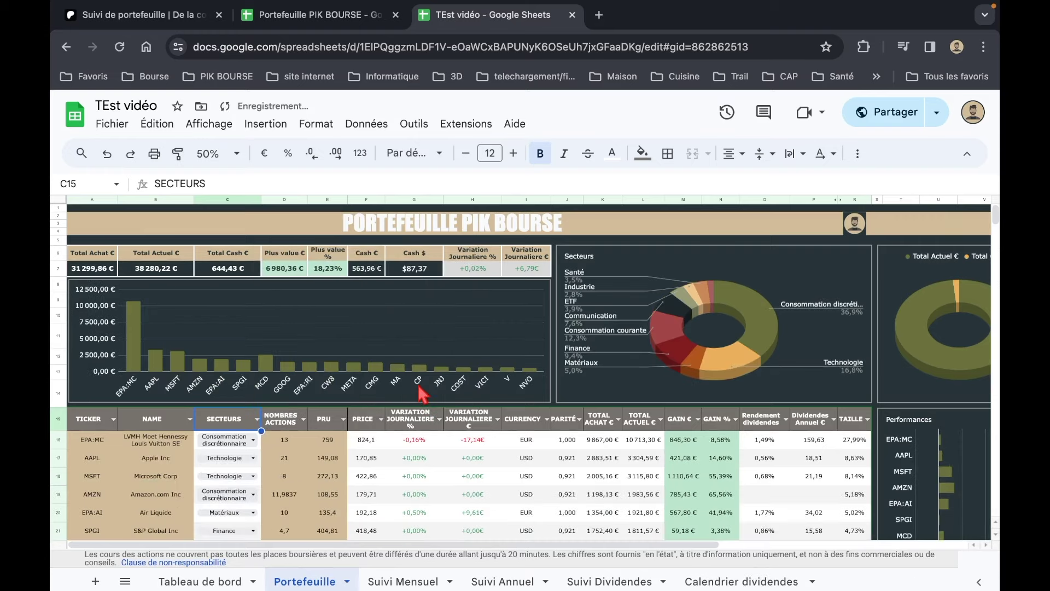
left_click(729, 356)
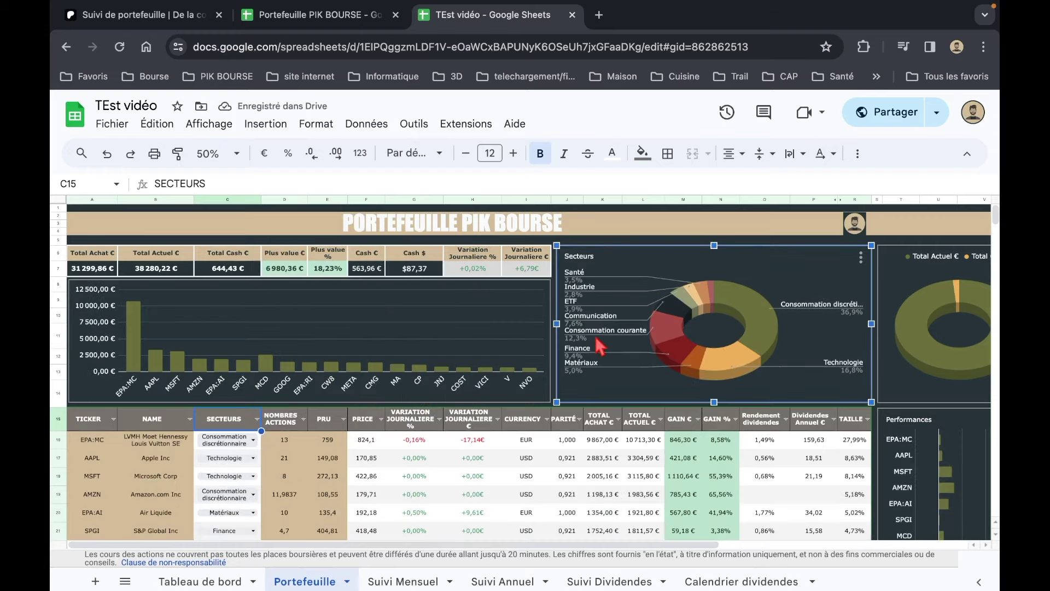
mouse_move(711, 294)
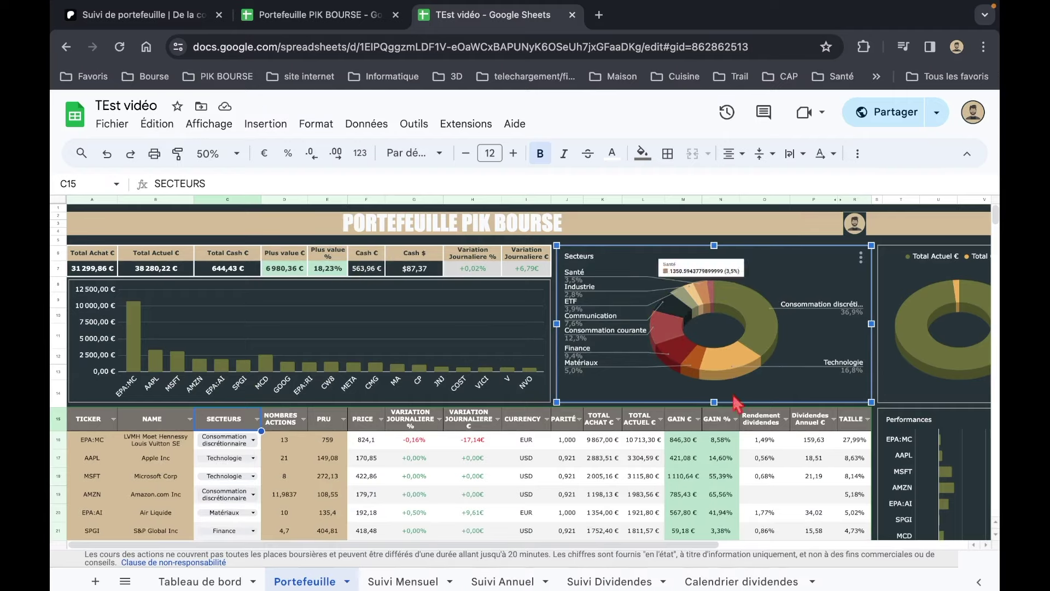
scroll(733, 361, "down", 10)
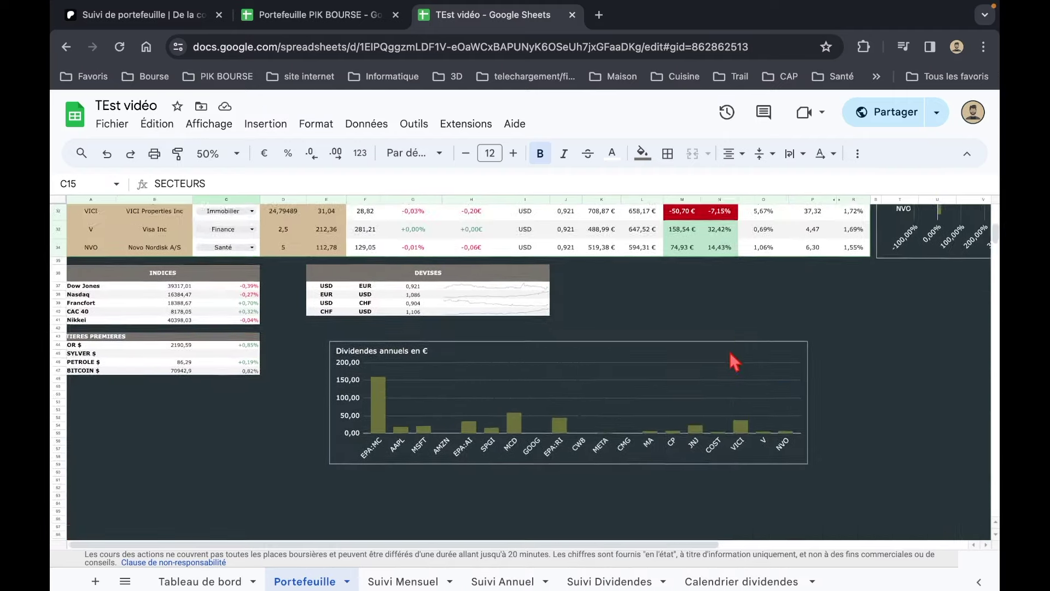
Step: Move the Dividendes annuels chart up and right, beside the Devises currency table
mouse_move(722, 358)
left_mouse_down()
mouse_move(935, 296)
mouse_move(930, 280)
left_mouse_up()
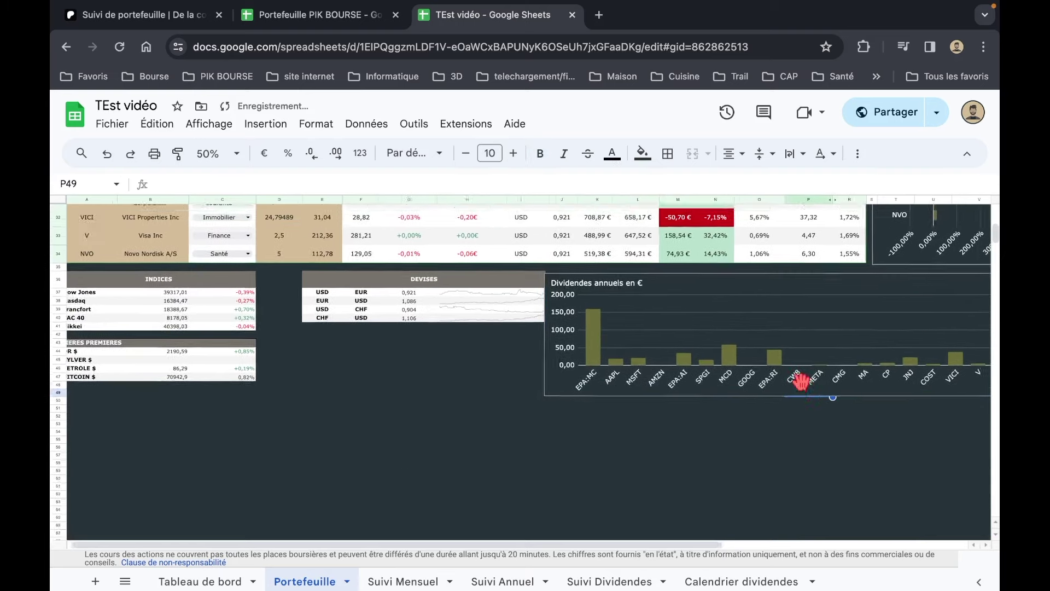
scroll(791, 406, "up", 3)
scroll(792, 405, "up", 6)
scroll(773, 364, "up", 3)
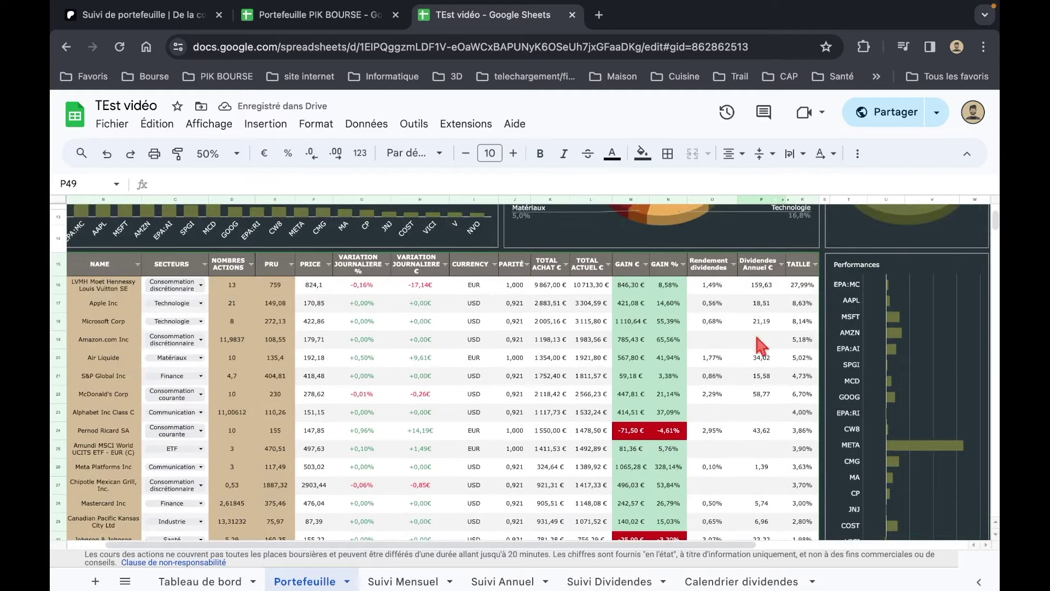
scroll(820, 407, "down", 5)
scroll(854, 406, "down", 1)
scroll(867, 377, "up", 3)
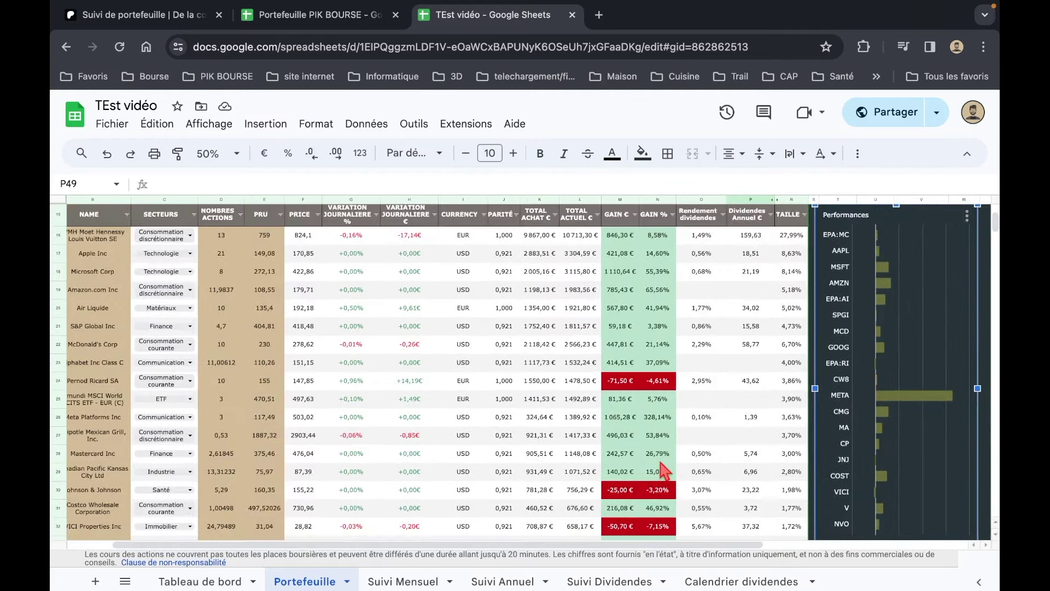
Step: Inspect the Performances chart settings, then close the chart editor
double_click(848, 364)
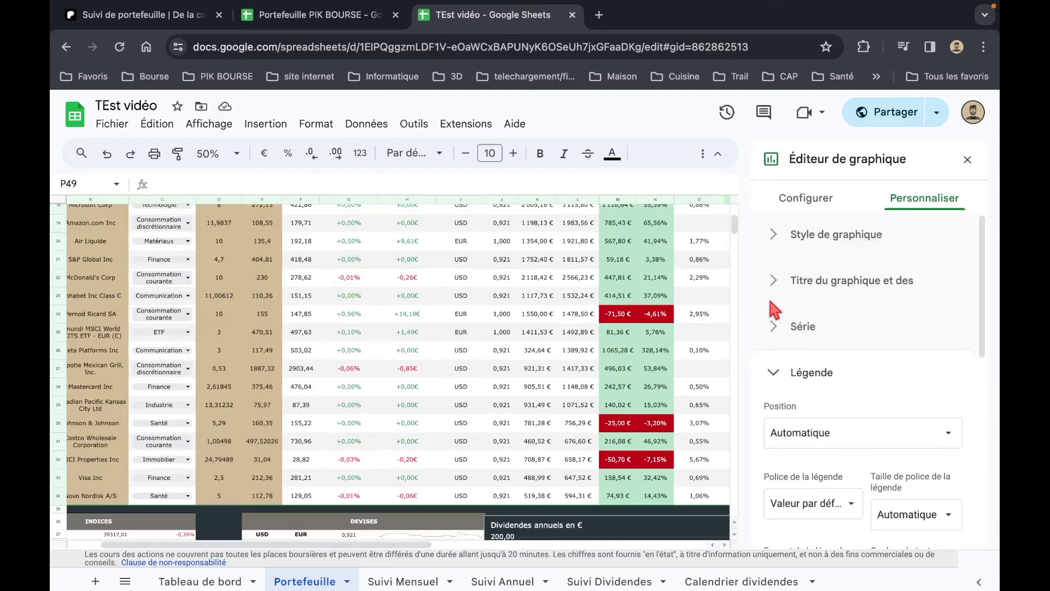
left_click(966, 160)
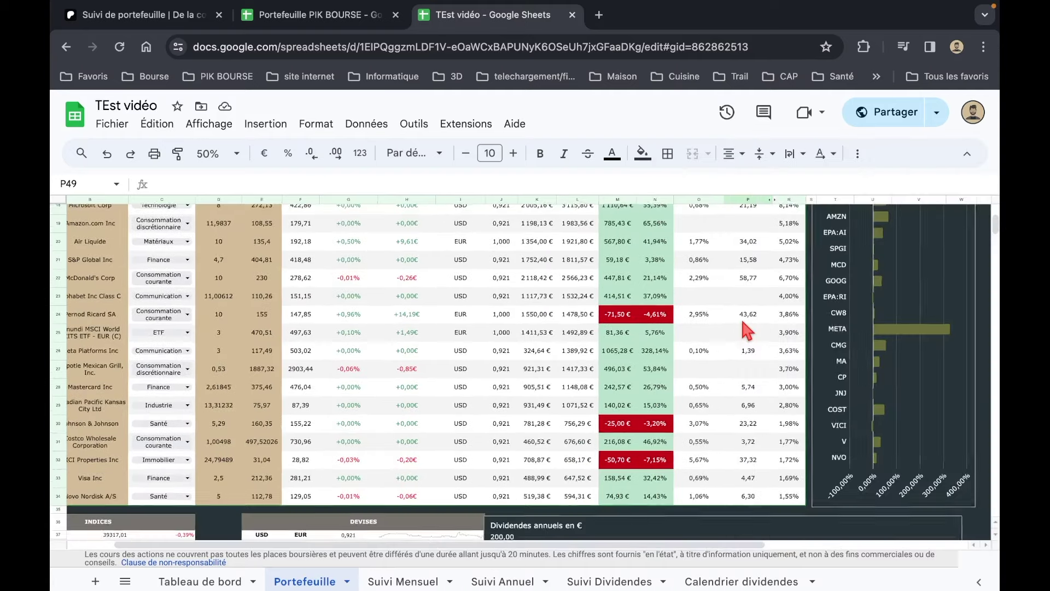
scroll(747, 330, "down", 1)
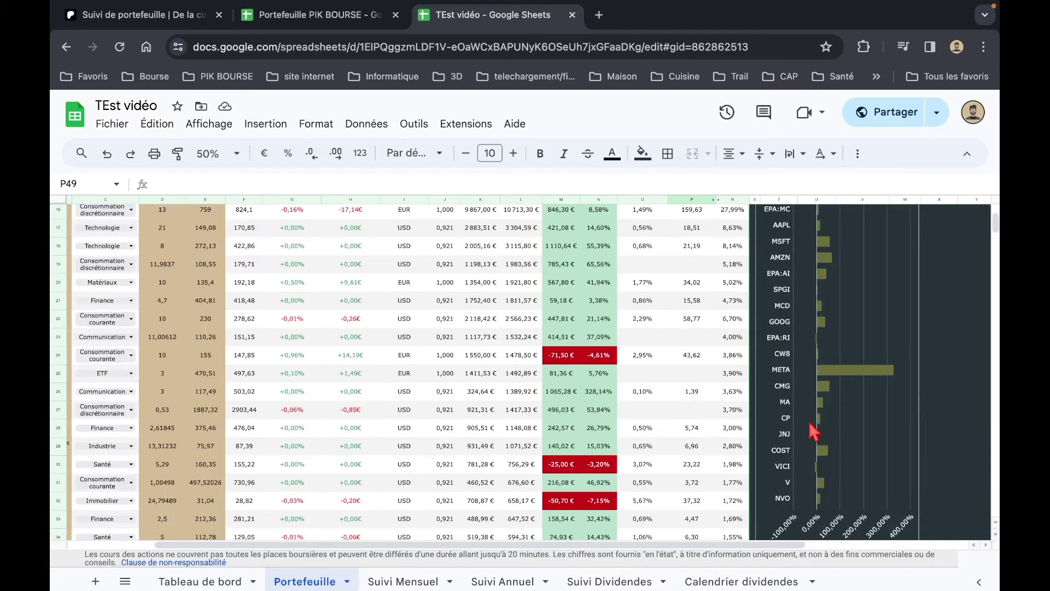
scroll(814, 432, "up", 2)
scroll(814, 432, "up", 3)
scroll(648, 278, "up", 3)
scroll(648, 278, "up", 3)
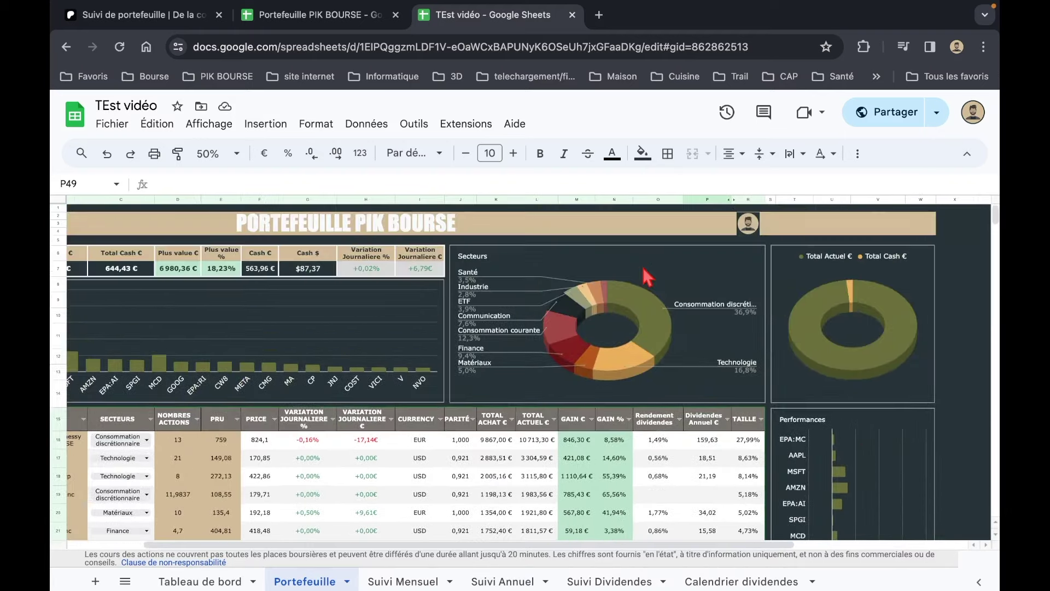
scroll(648, 278, "left", 1)
scroll(648, 277, "left", 2)
Step: Review the Total Achat € SOMME formula in A7 over K16:K34
double_click(105, 278)
scroll(510, 426, "down", 3)
scroll(601, 393, "down", 2)
scroll(601, 393, "down", 2)
scroll(600, 359, "down", 2)
Step: Review the Total Actuel € formula in B7
scroll(580, 334, "up", 10)
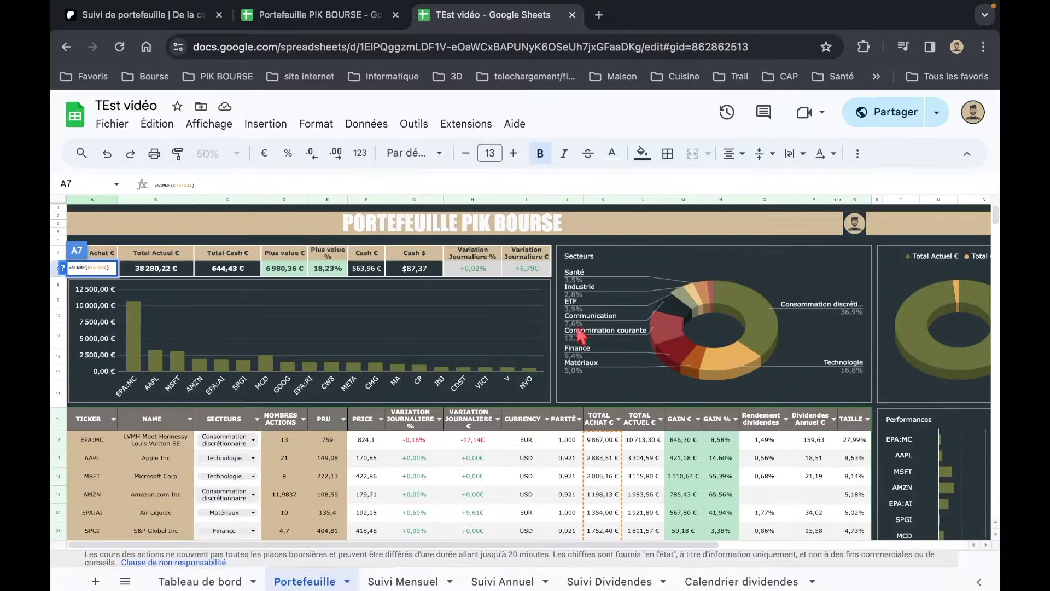
left_click(156, 268)
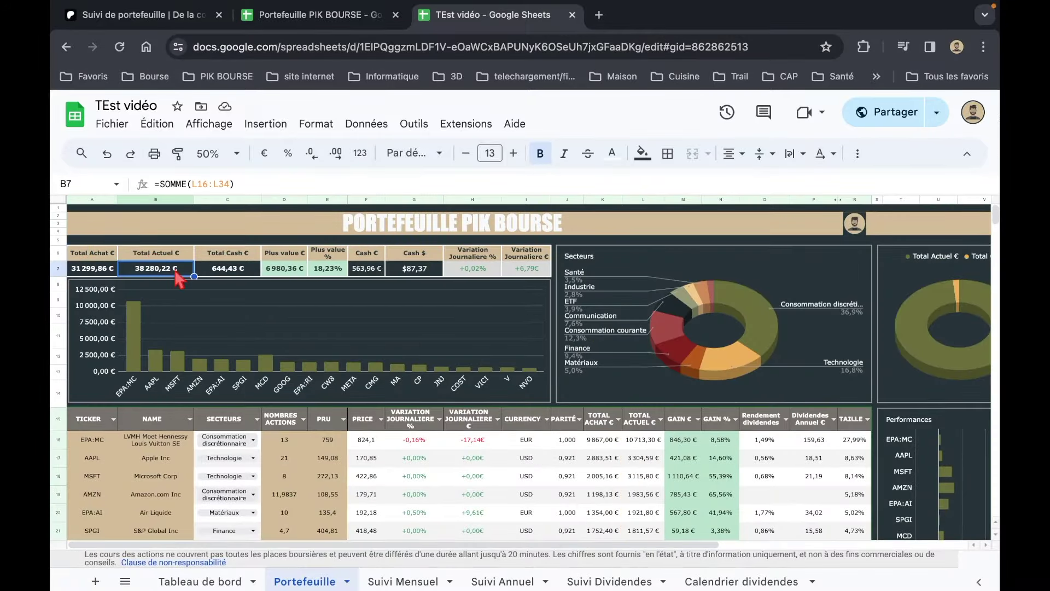
double_click(174, 268)
scroll(607, 422, "down", 3)
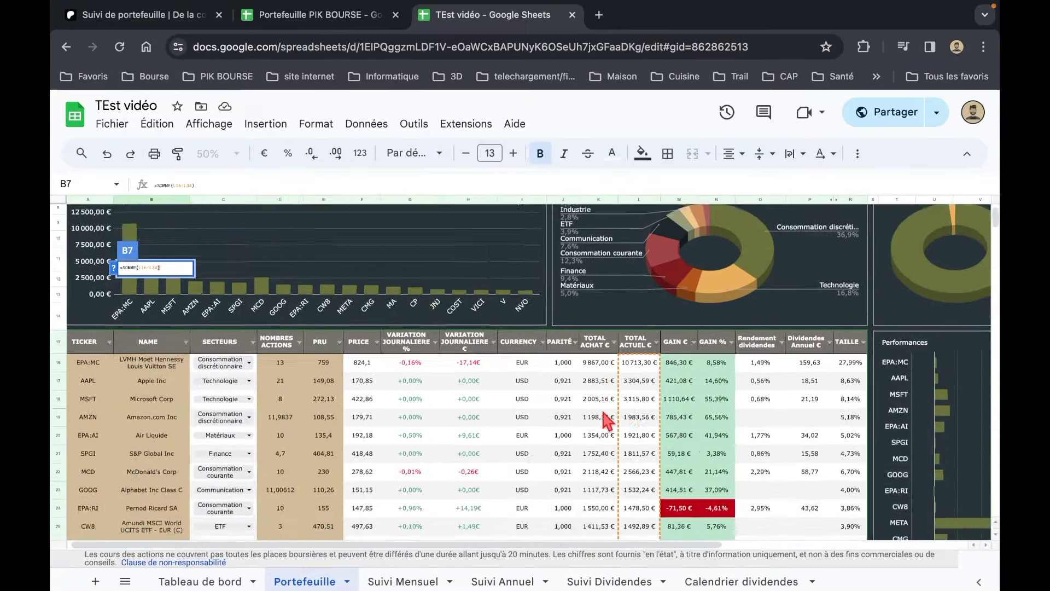
scroll(634, 328, "down", 2)
scroll(625, 447, "down", 2)
scroll(625, 447, "down", 1)
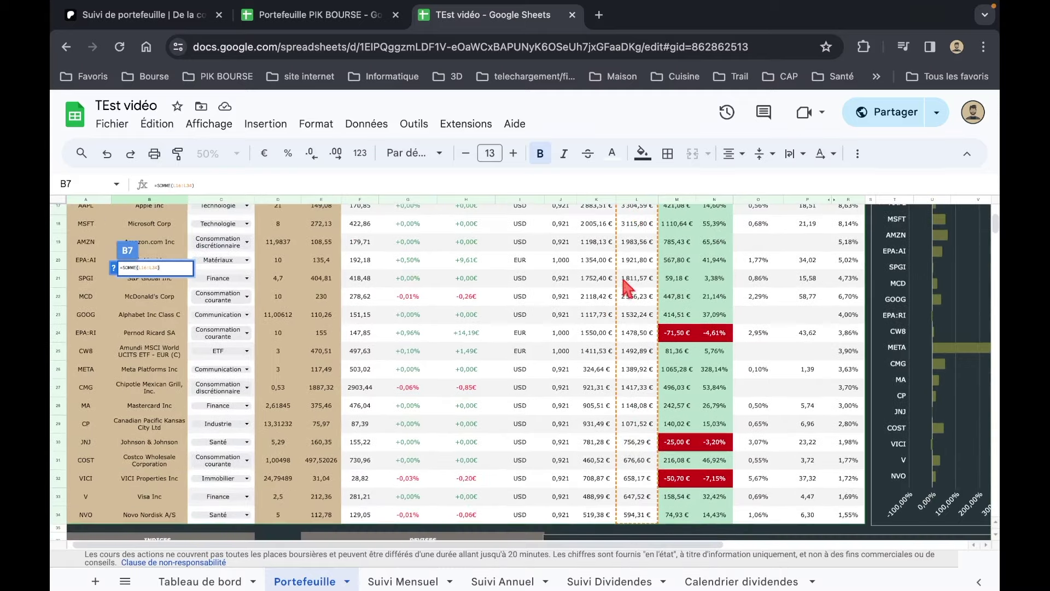
scroll(634, 342, "up", 3)
scroll(634, 342, "up", 2)
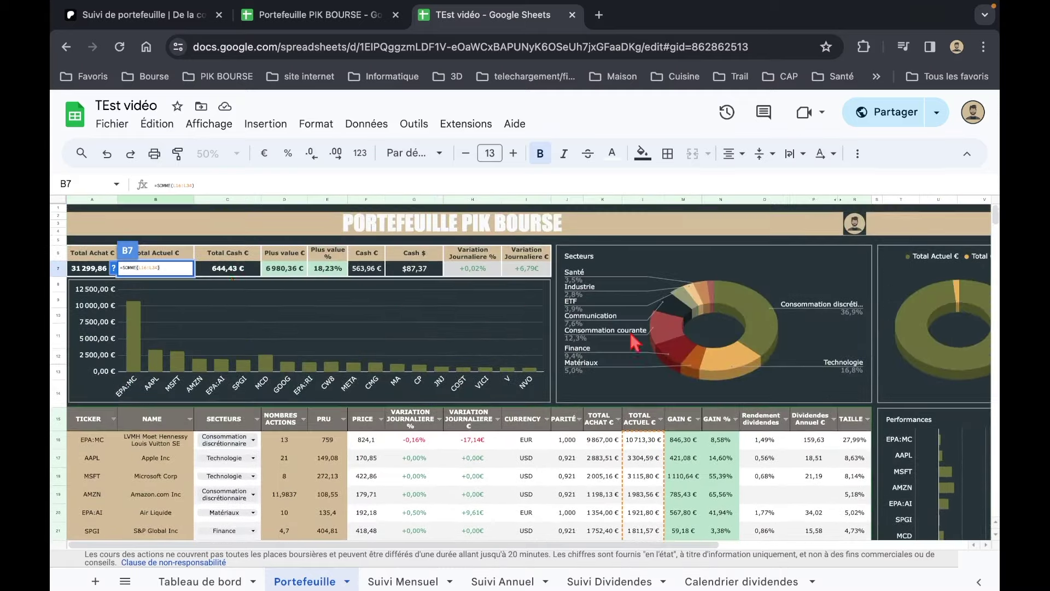
Step: Check the Cash € (F7) and Cash $ (G7) values and the Total Cash € formula
left_click(224, 267)
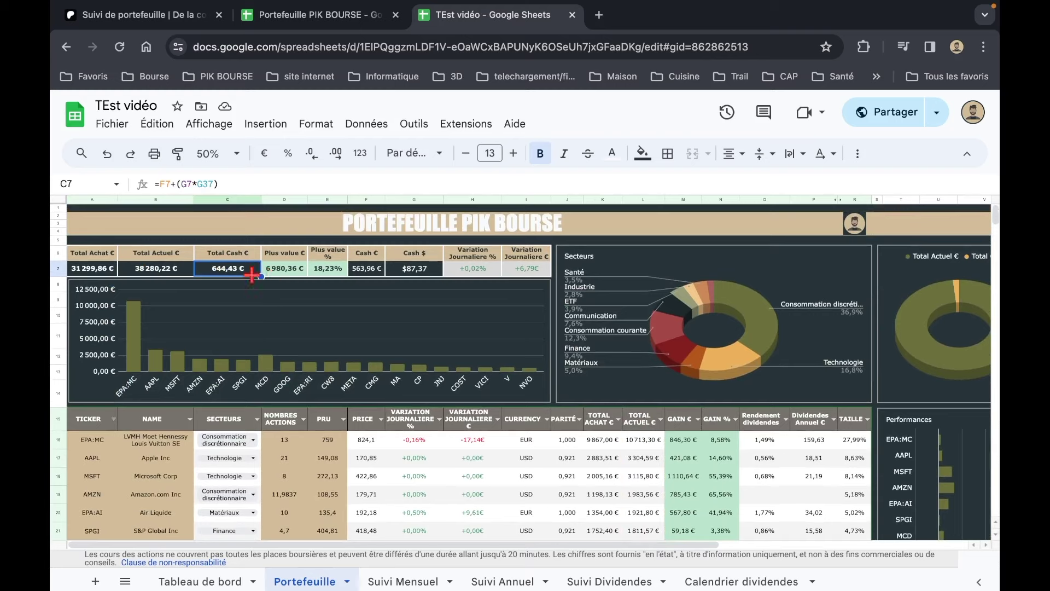
left_click(377, 266)
left_click(414, 270)
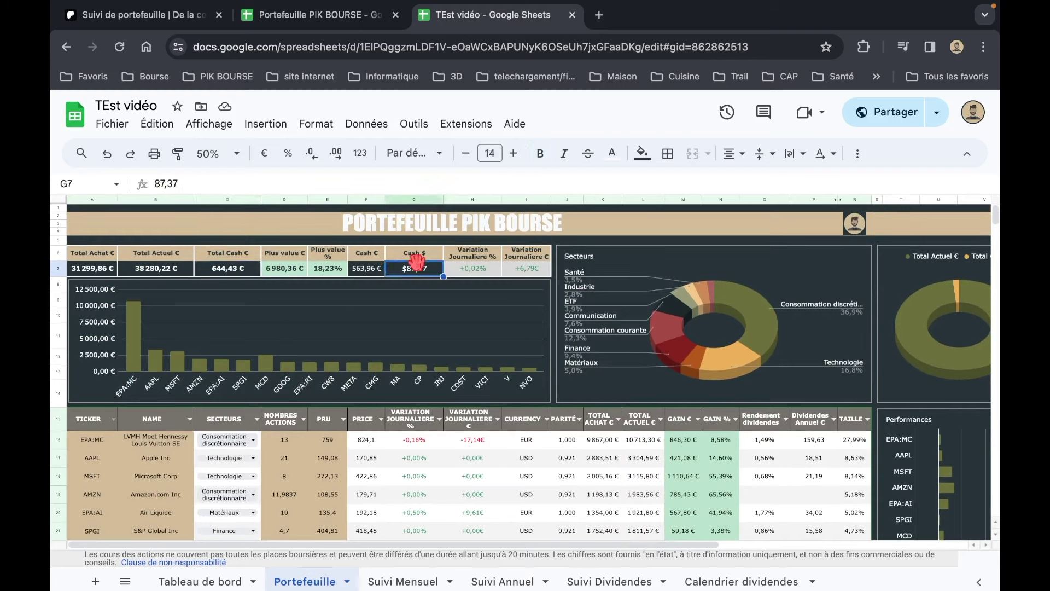
left_click(235, 277)
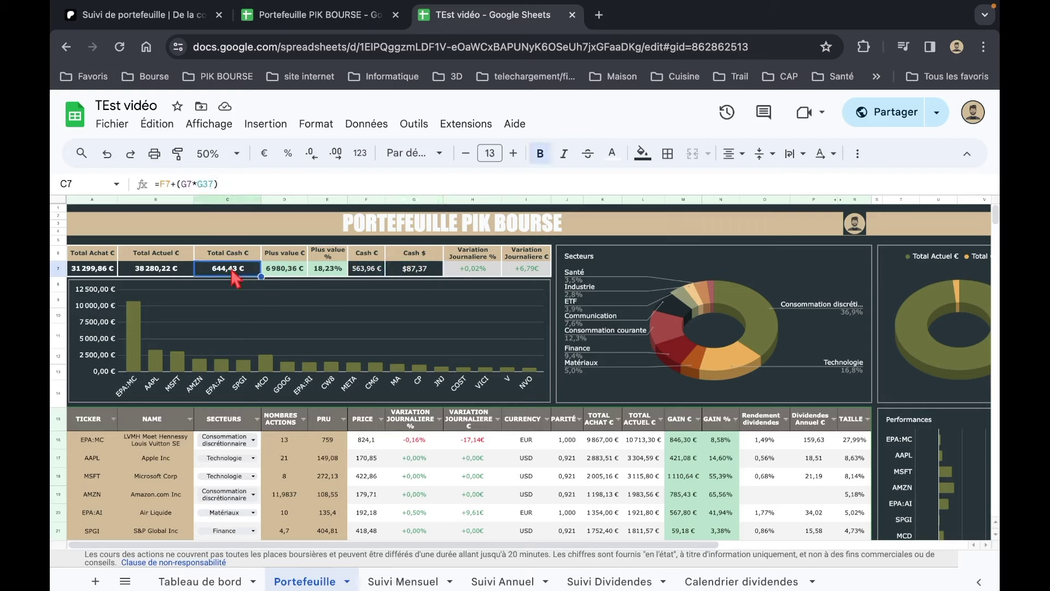
double_click(232, 271)
key("Escape")
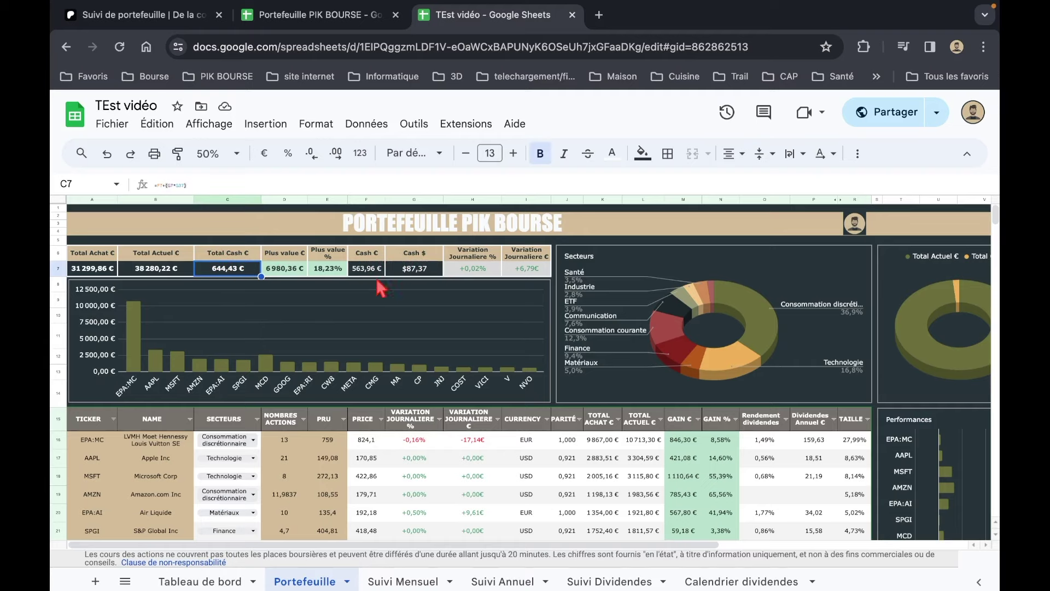
Step: Check the G37 currency conversion formula and the daily variation percentage and total formulas
scroll(464, 385, "down", 5)
scroll(463, 385, "down", 5)
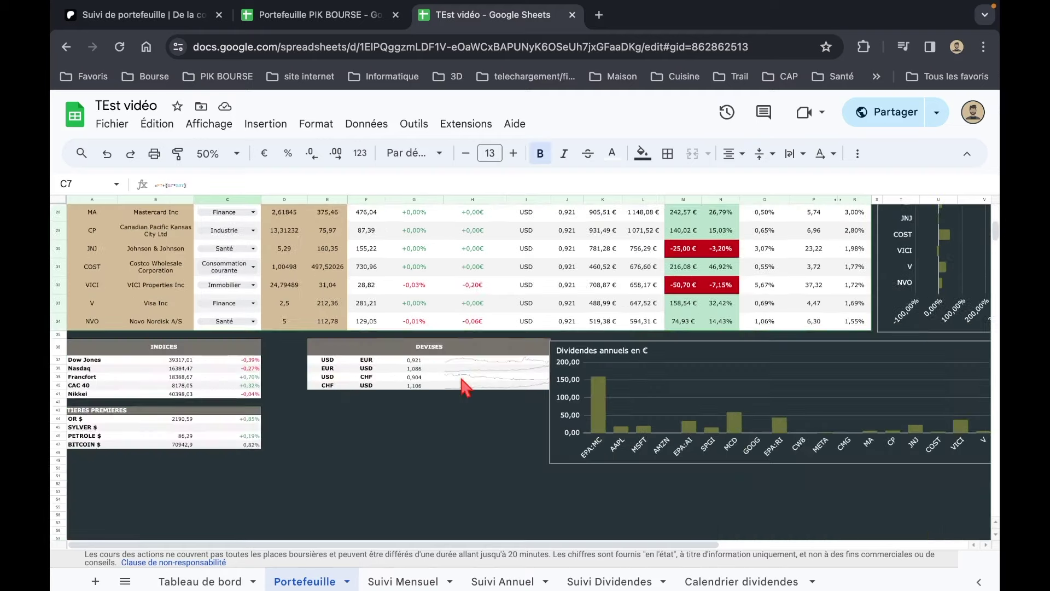
left_click(414, 360)
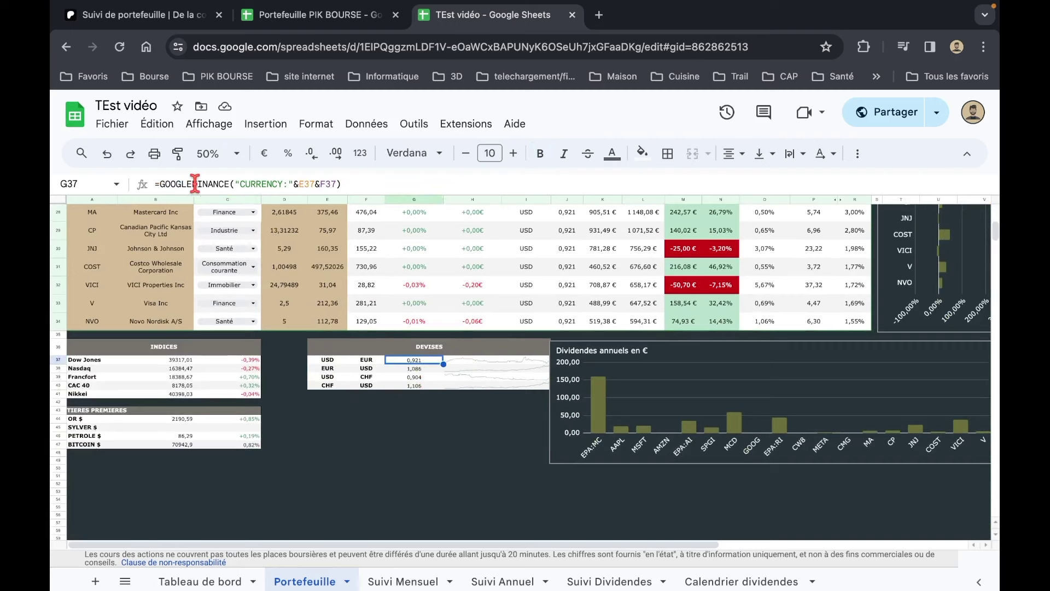
scroll(281, 377, "up", 1)
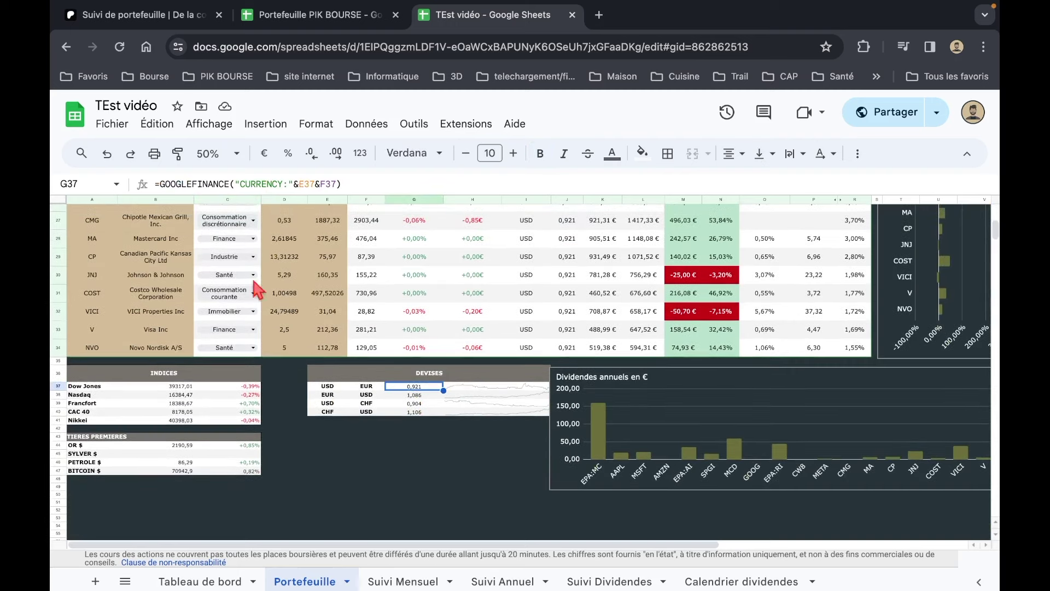
scroll(366, 336, "up", 5)
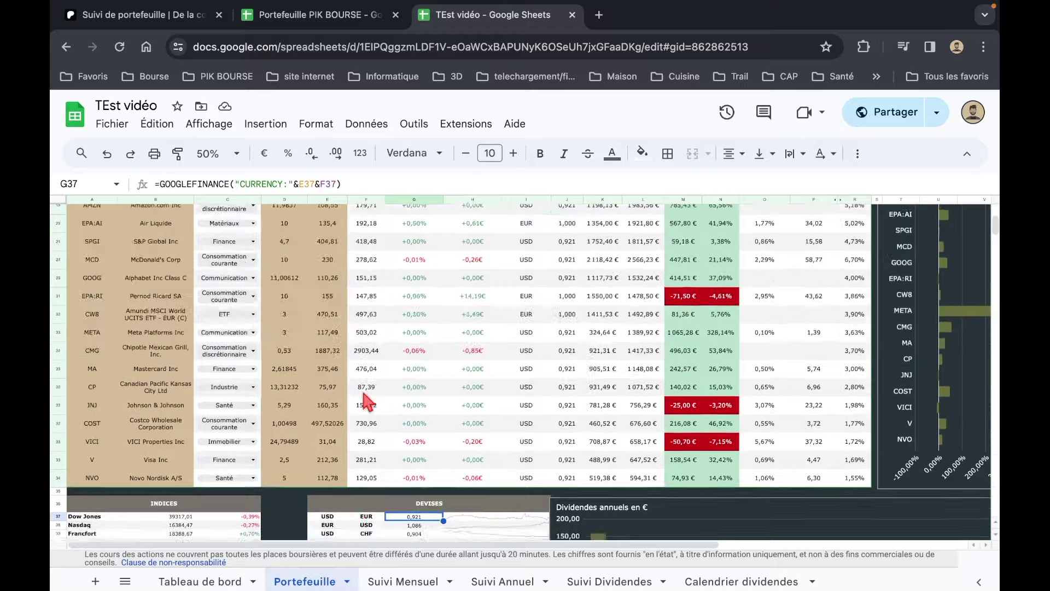
scroll(365, 400, "up", 5)
left_click(432, 272)
left_click(492, 270)
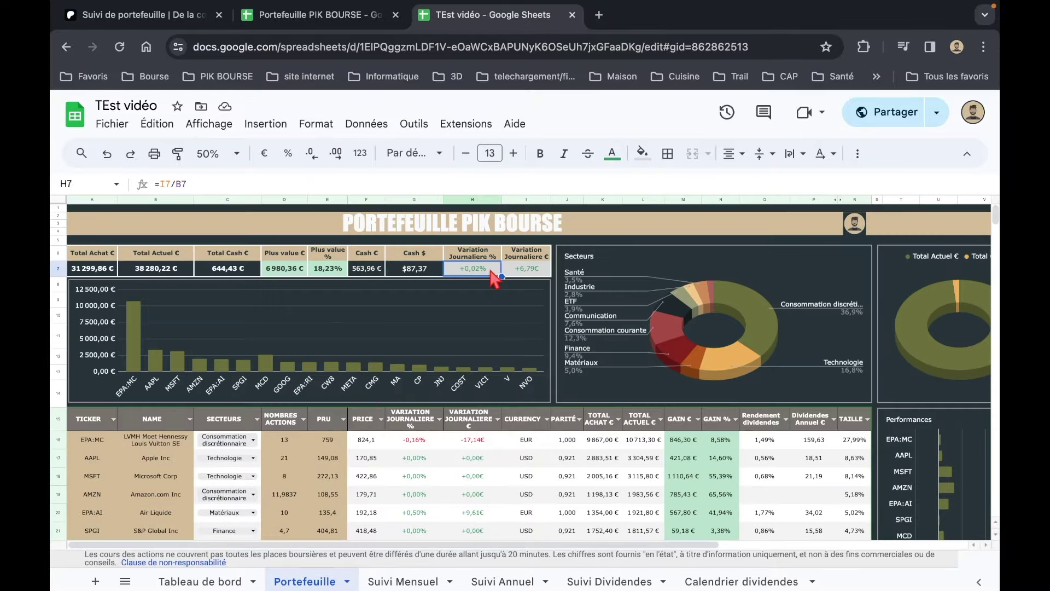
left_click(530, 272)
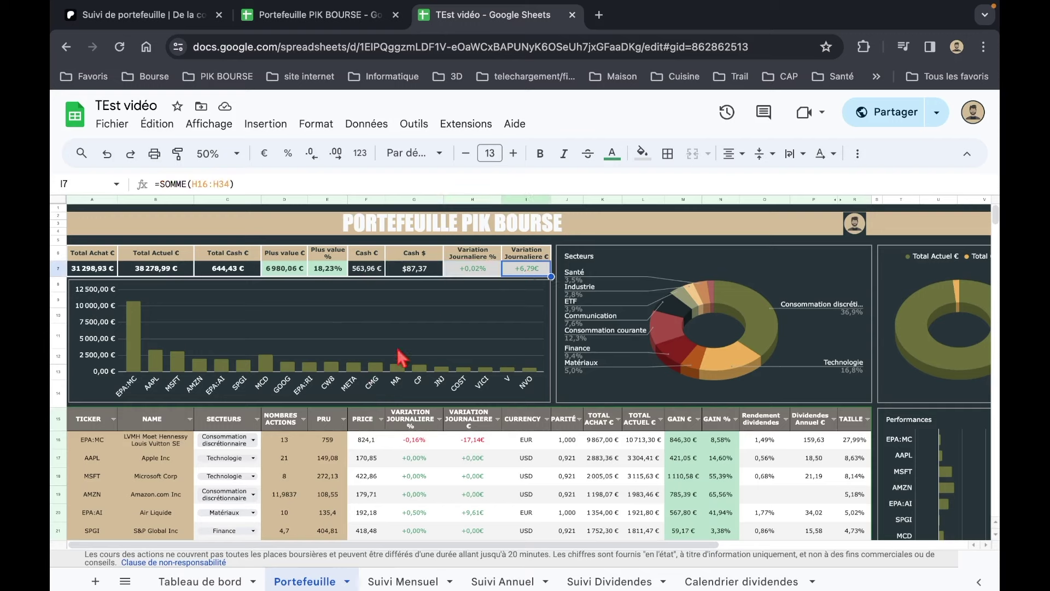
Step: Inspect the holdings bar chart settings and the MSFT Total Actuel formula
double_click(372, 328)
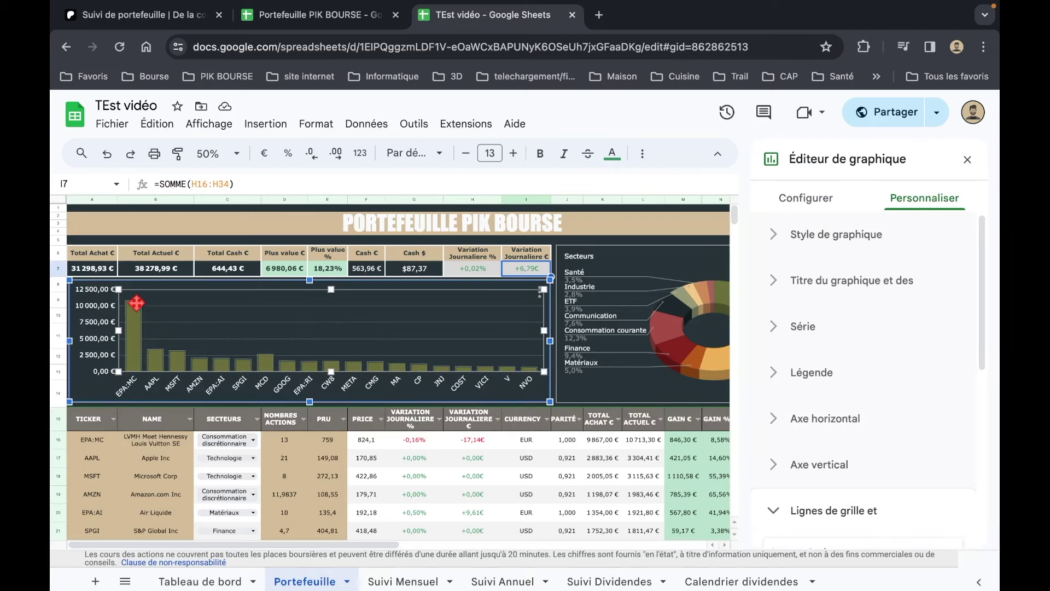
left_click(967, 160)
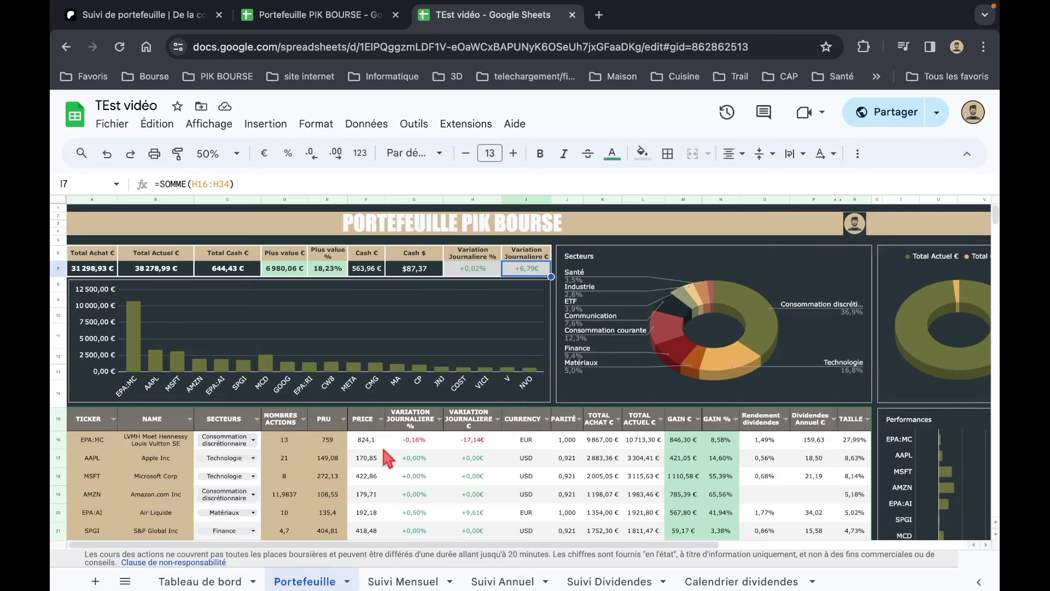
left_click(629, 481)
scroll(629, 484, "down", 1)
scroll(630, 488, "up", 1)
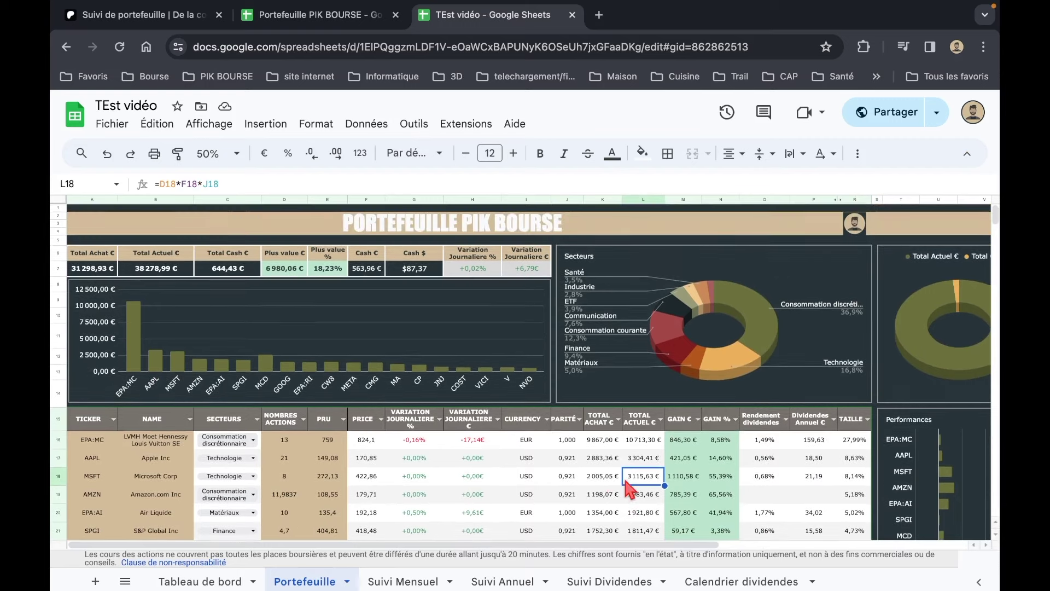
Step: Check the Plus value and Plus value % formulas, then go to Tableau de bord
left_click(291, 274)
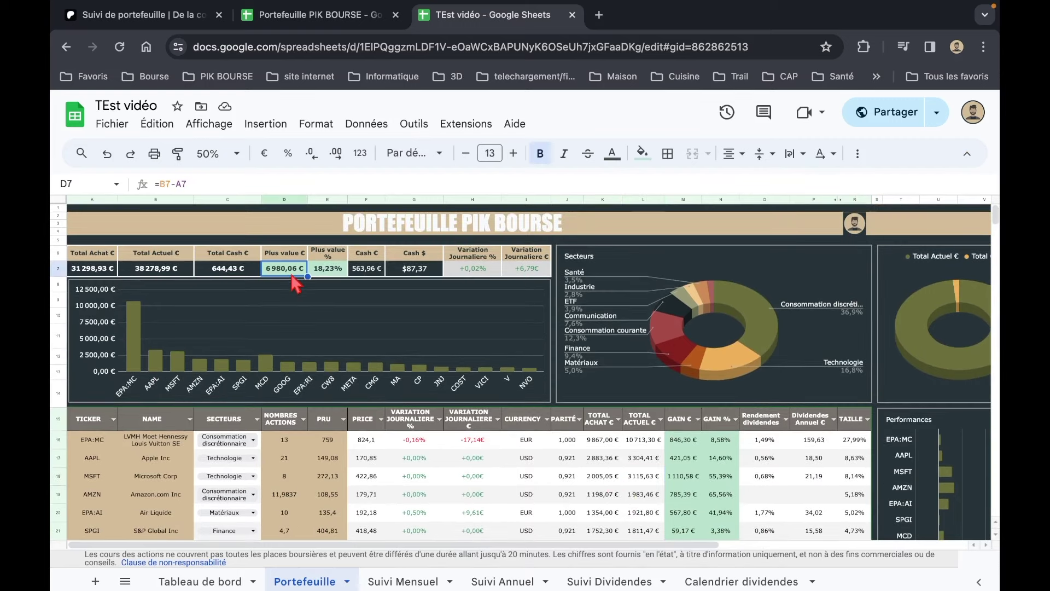
scroll(599, 495, "down", 1)
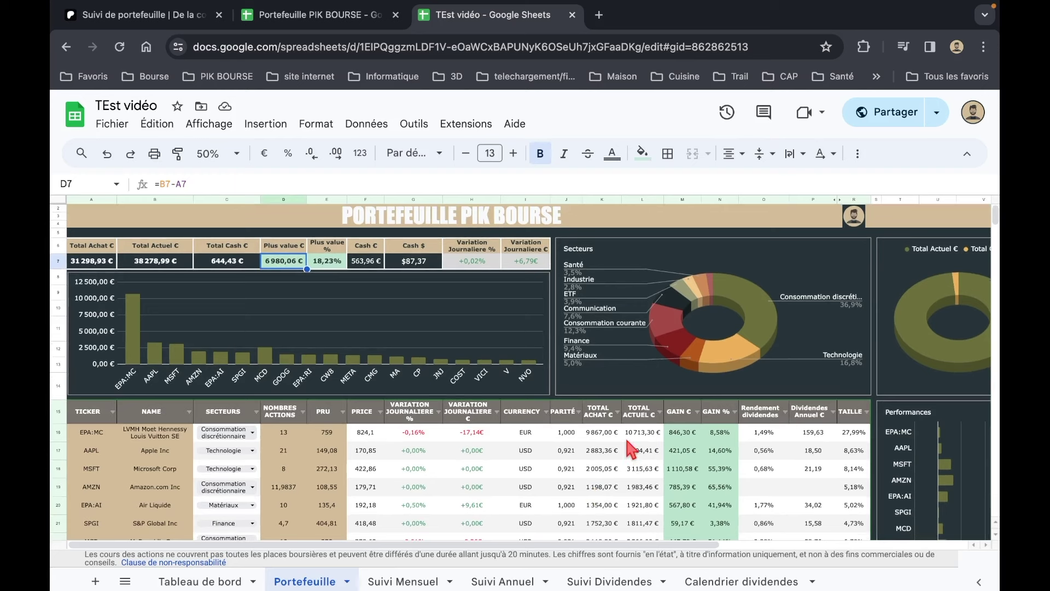
left_click(328, 262)
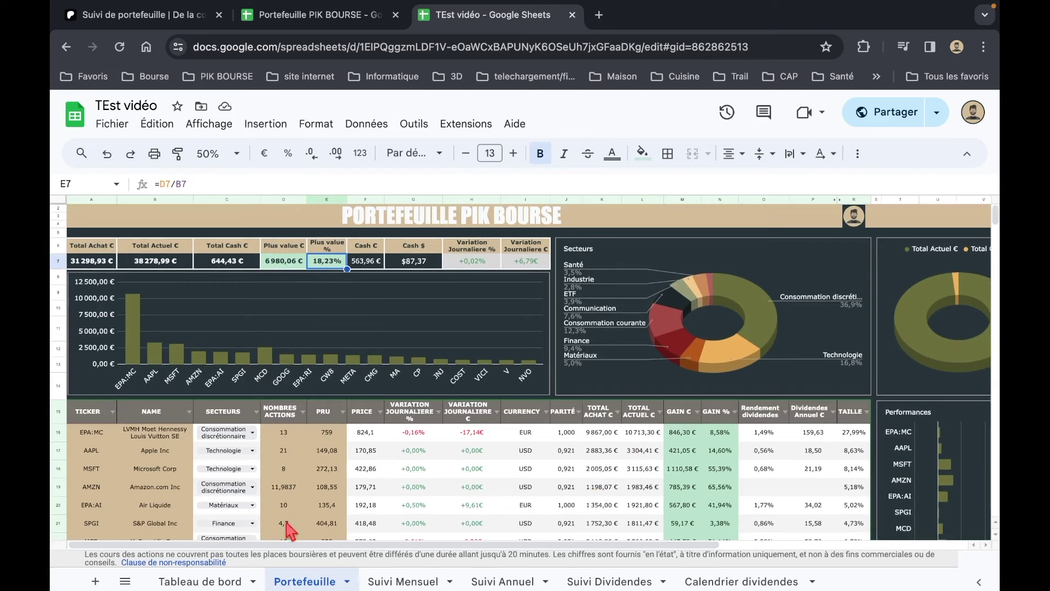
left_click(224, 581)
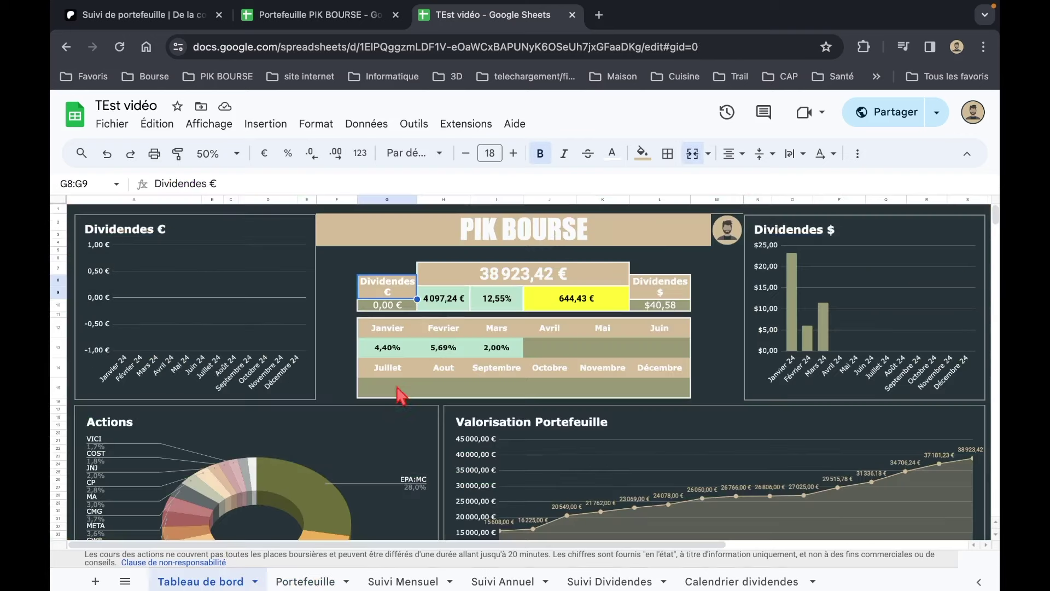
Step: Check the dashboard's gain and performance figures
left_click(446, 306)
left_click(517, 307)
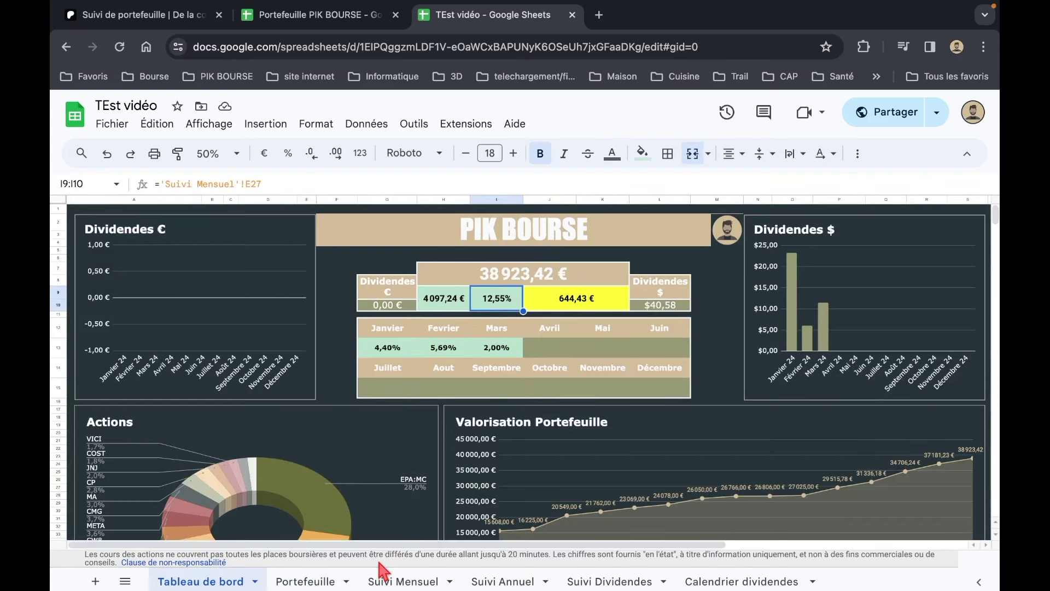
left_click(302, 581)
key("ctrl+shift+Page_Up")
scroll(291, 431, "down", 5)
Step: Look over the Actions and Secteurs pie charts, then open the Suivi Mensuel sheet
left_click(269, 498)
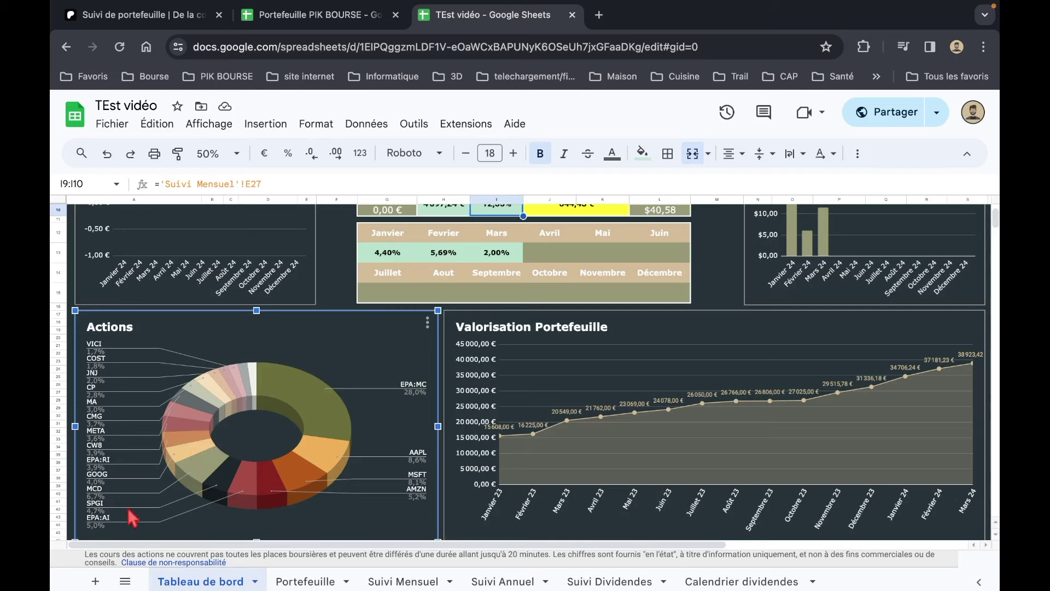
scroll(253, 447, "down", 5)
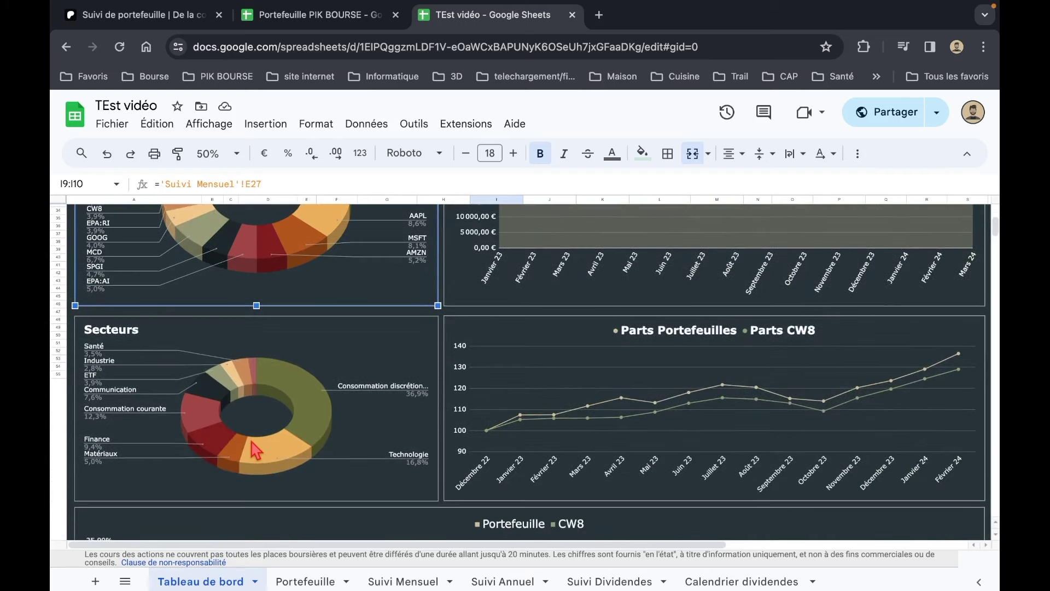
scroll(255, 450, "down", 2)
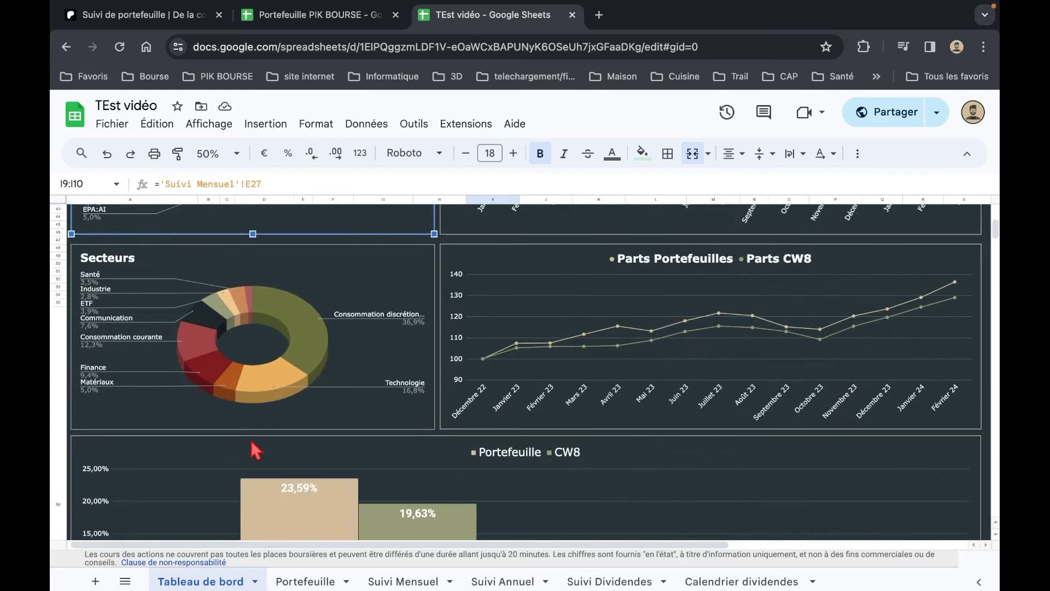
left_click(171, 365)
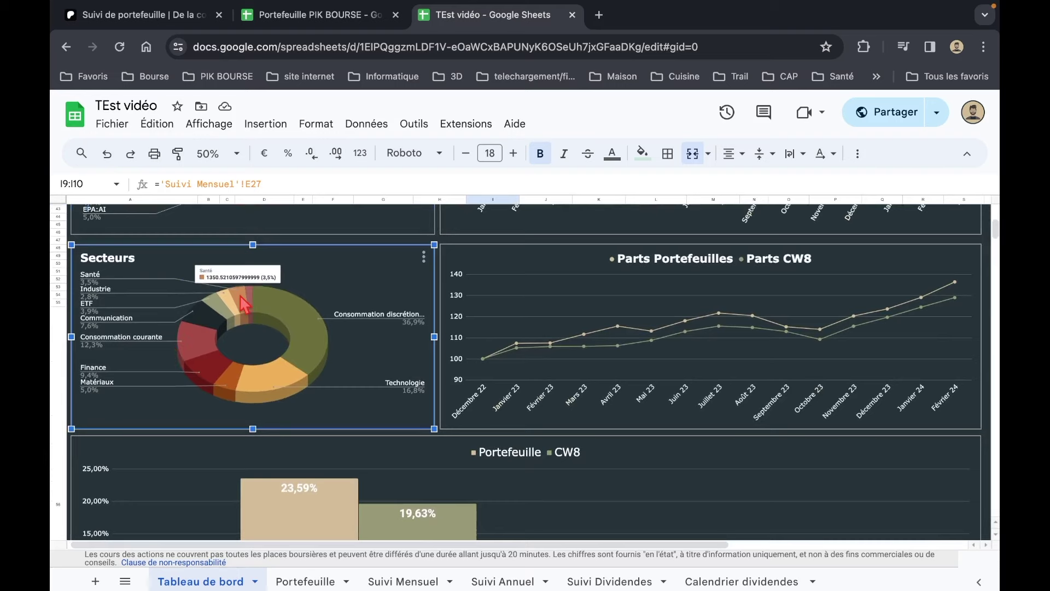
scroll(245, 304, "down", 1)
scroll(245, 304, "up", 10)
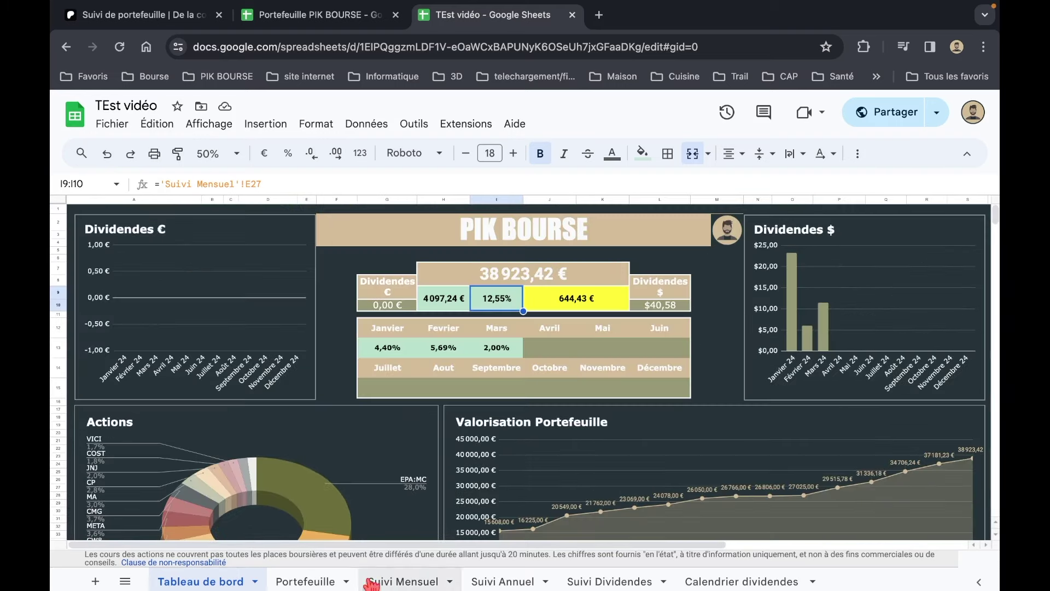
left_click(372, 583)
left_click(357, 463)
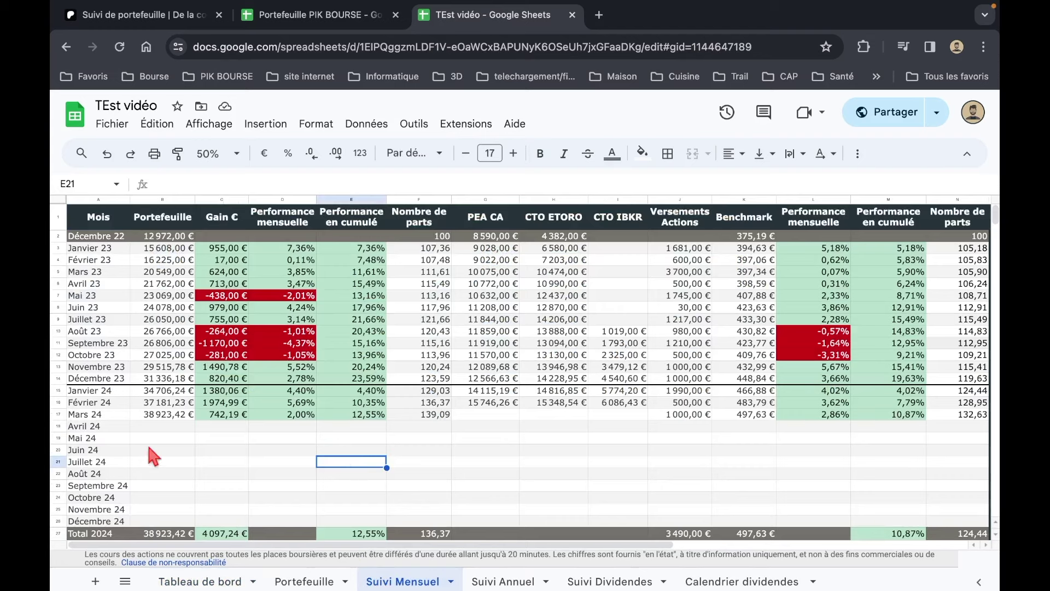
Step: Fill the Décembre 23 row (row 14) with grey
left_click(57, 378)
right_click(58, 378)
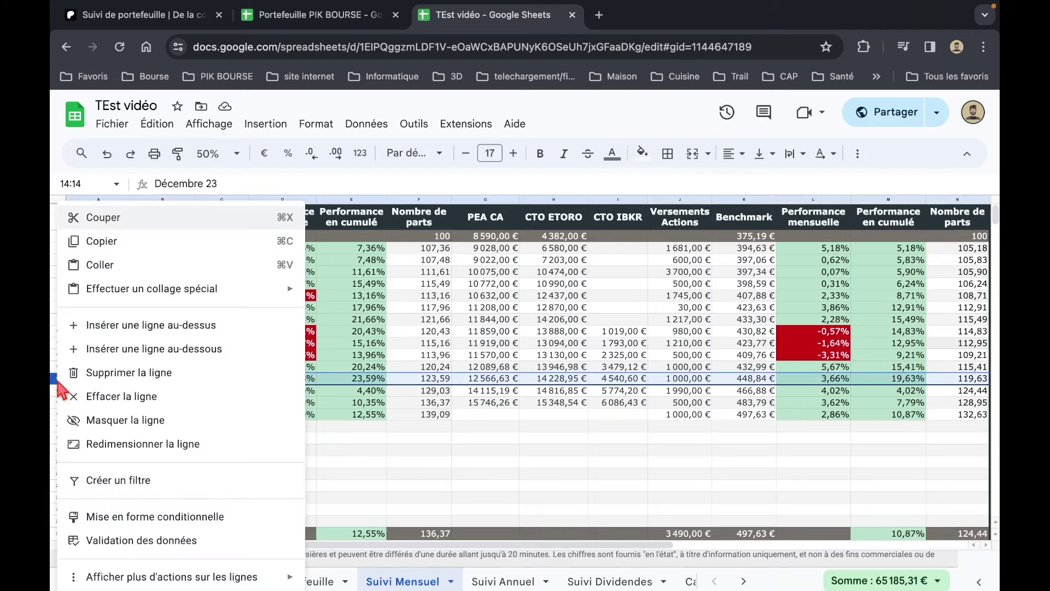
left_click(354, 451)
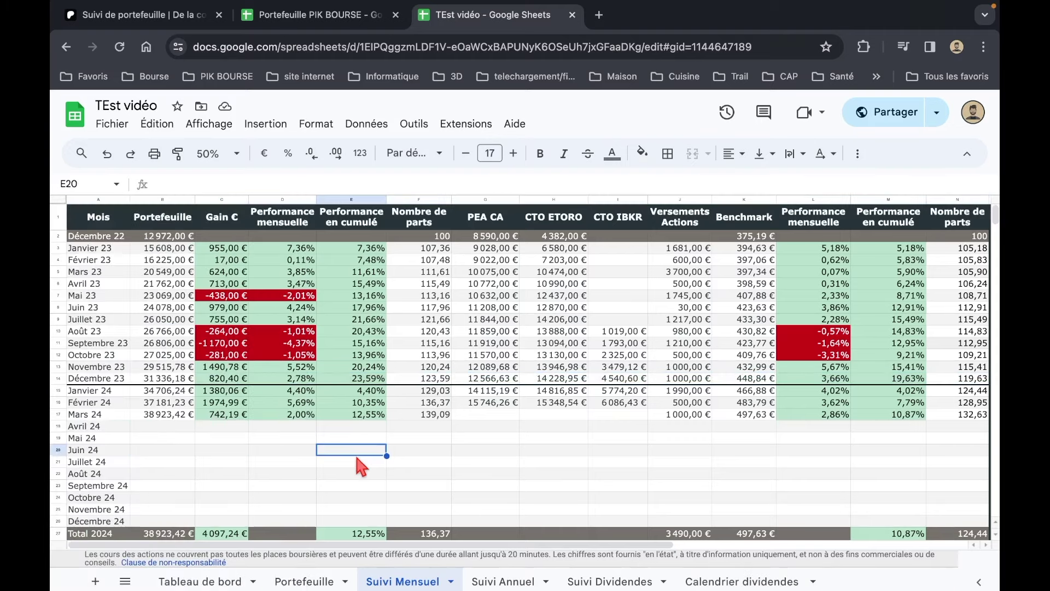
left_click(58, 378)
left_click(643, 153)
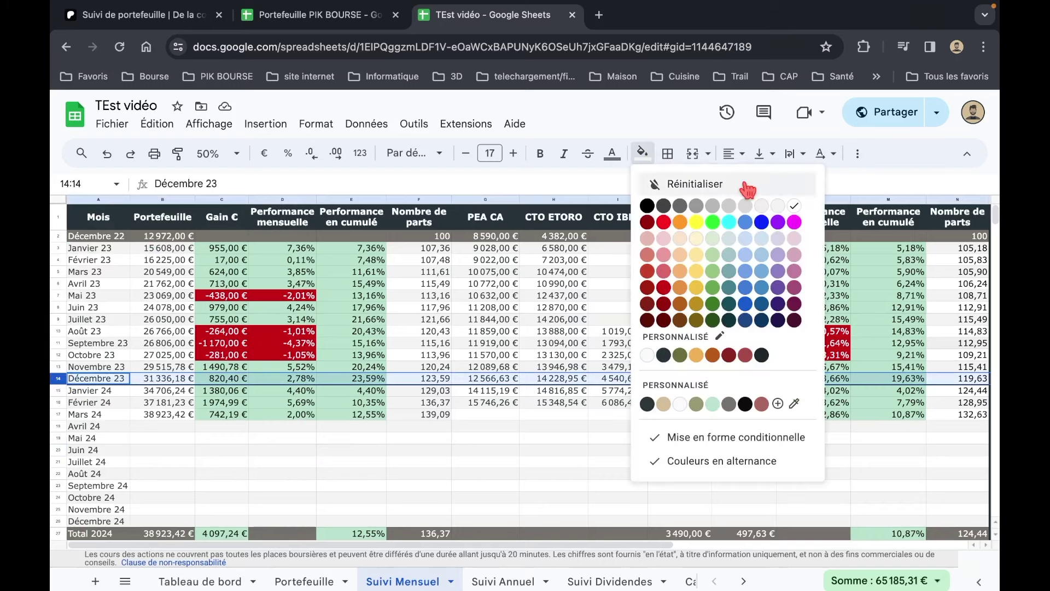
left_click(697, 206)
left_click(599, 415)
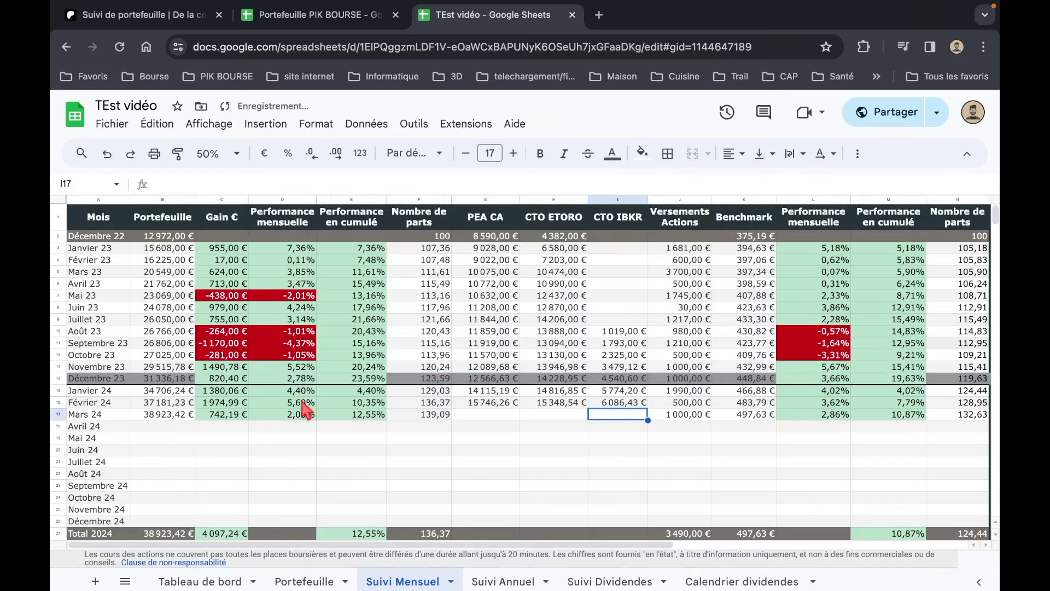
Step: Delete rows 2–13, Décembre 22 through Novembre 23
left_click_drag(58, 236, 72, 374)
right_click(69, 367)
mouse_move(153, 287)
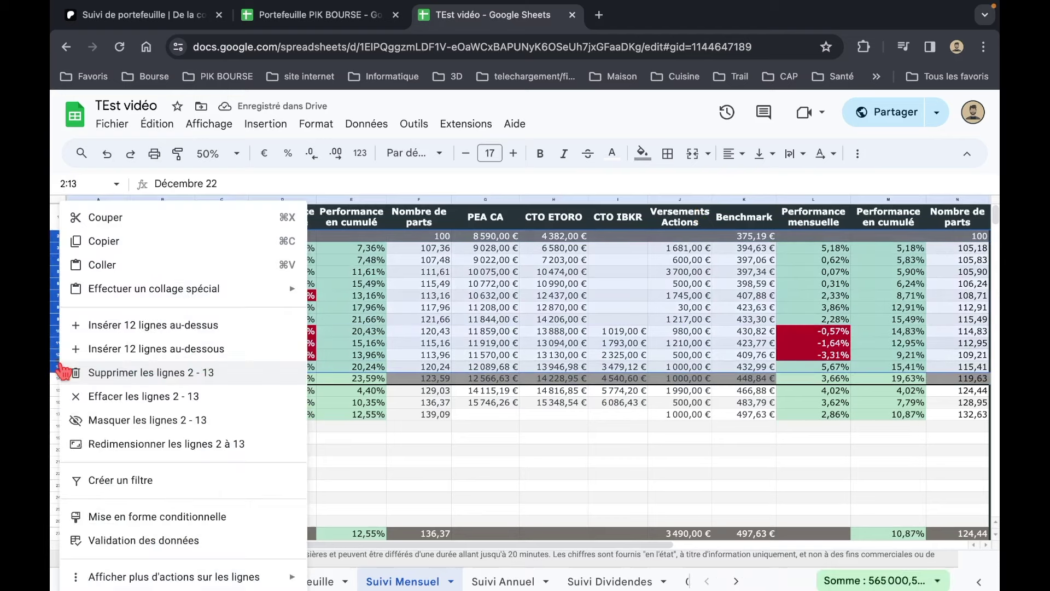
left_click(164, 372)
left_click(280, 343)
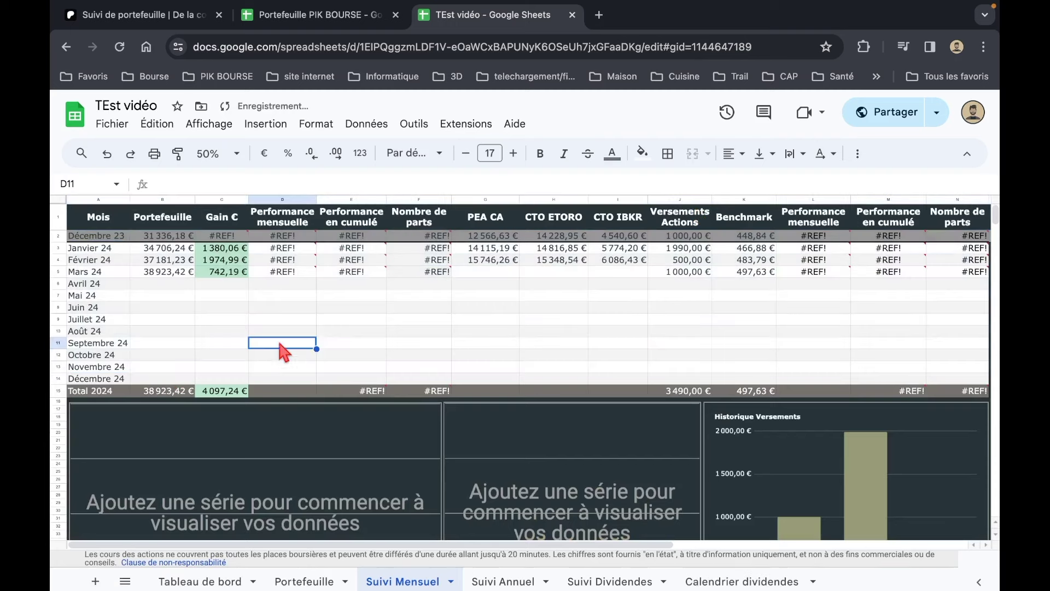
Step: Enter starting share counts of 100 in F2 and 10 in N2
left_click(425, 241)
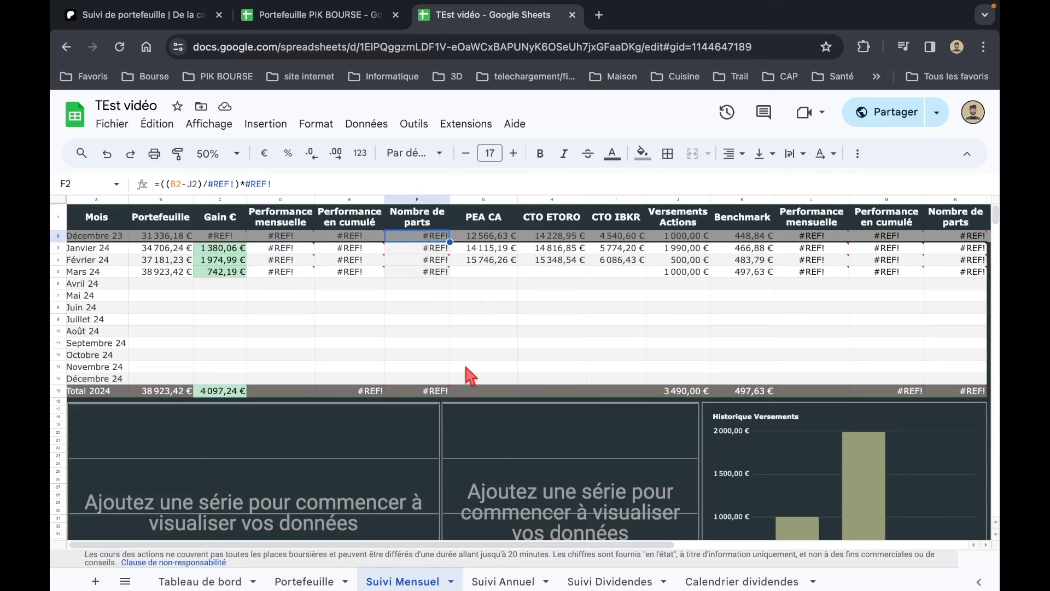
type("100")
left_click(492, 376)
left_click(547, 298)
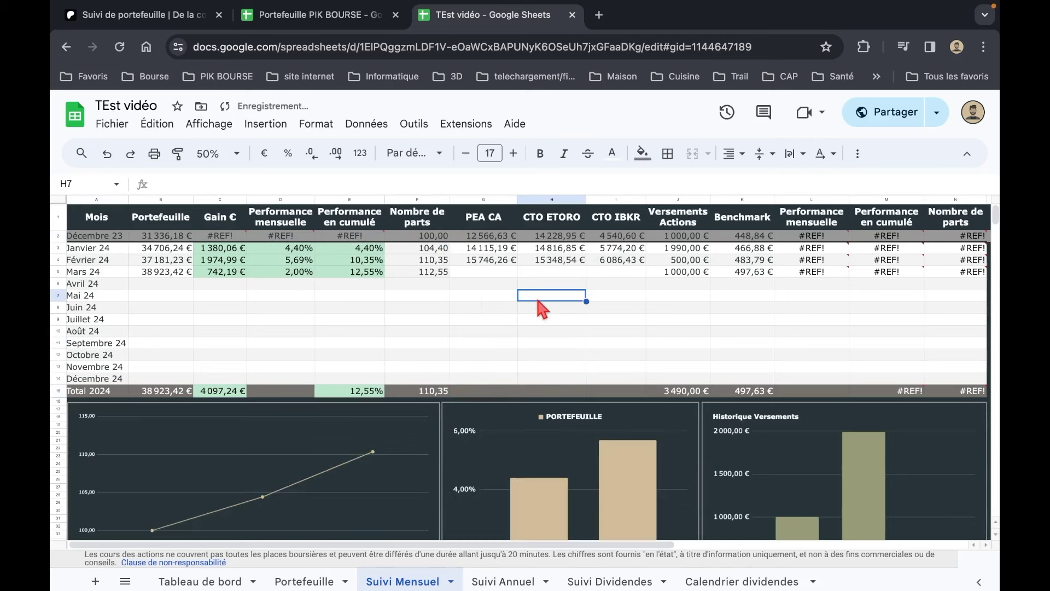
left_click(957, 236)
type("100")
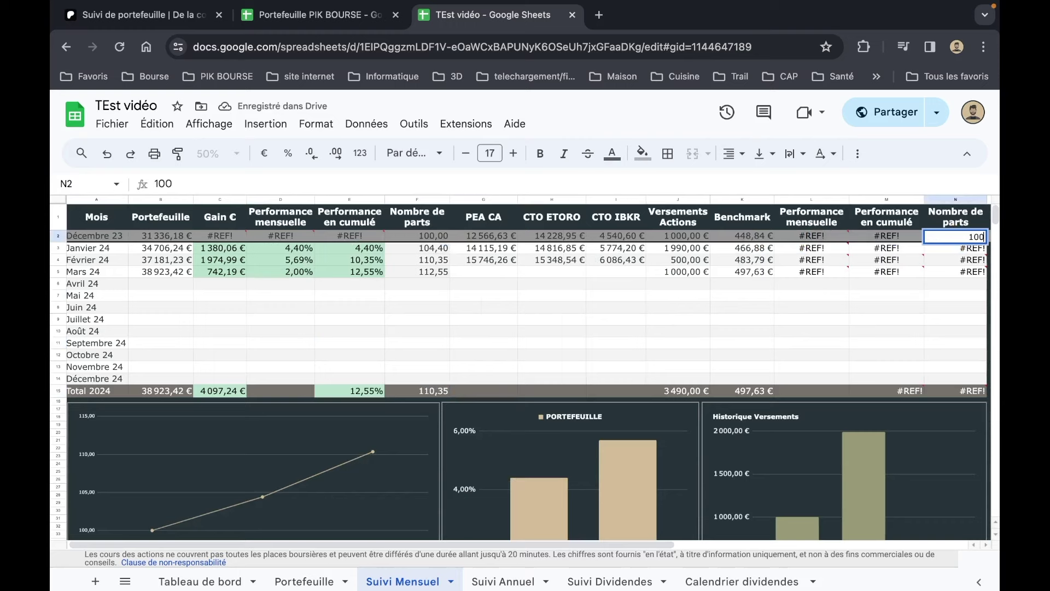
key("Return")
left_click(810, 320)
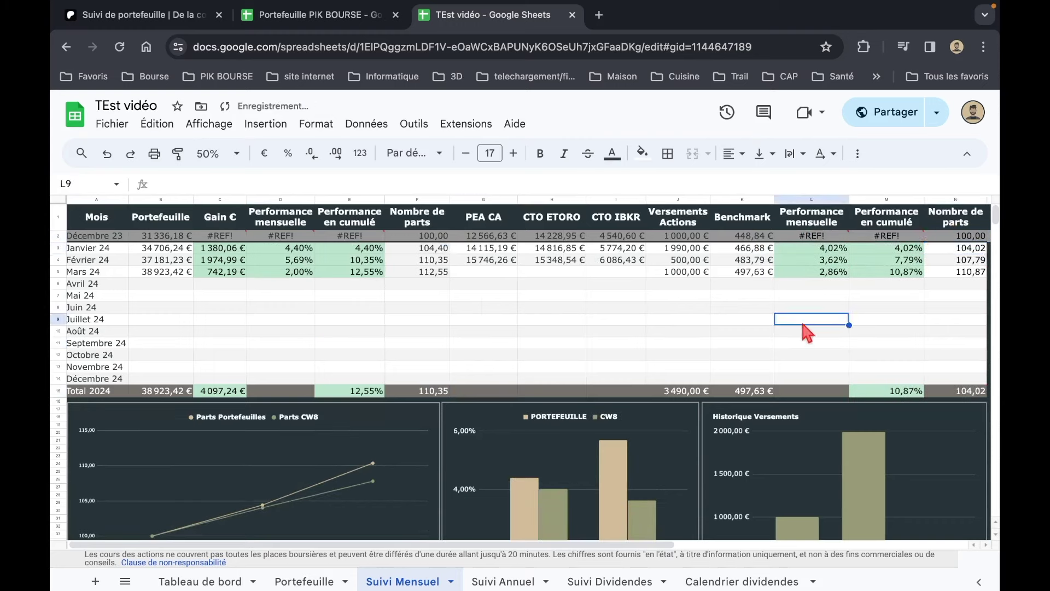
Step: Clear the #REF! formulas from L2:M2, D2:E2 and the Décembre 23 gain cell C2
left_click_drag(814, 236, 865, 239)
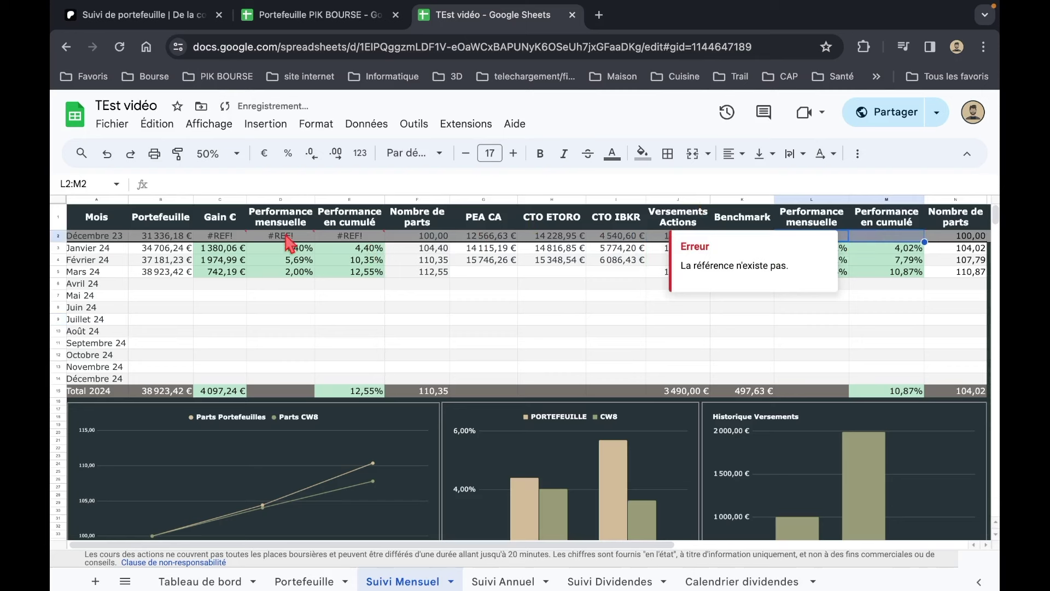
key("Delete")
left_click_drag(280, 236, 345, 243)
key("Delete")
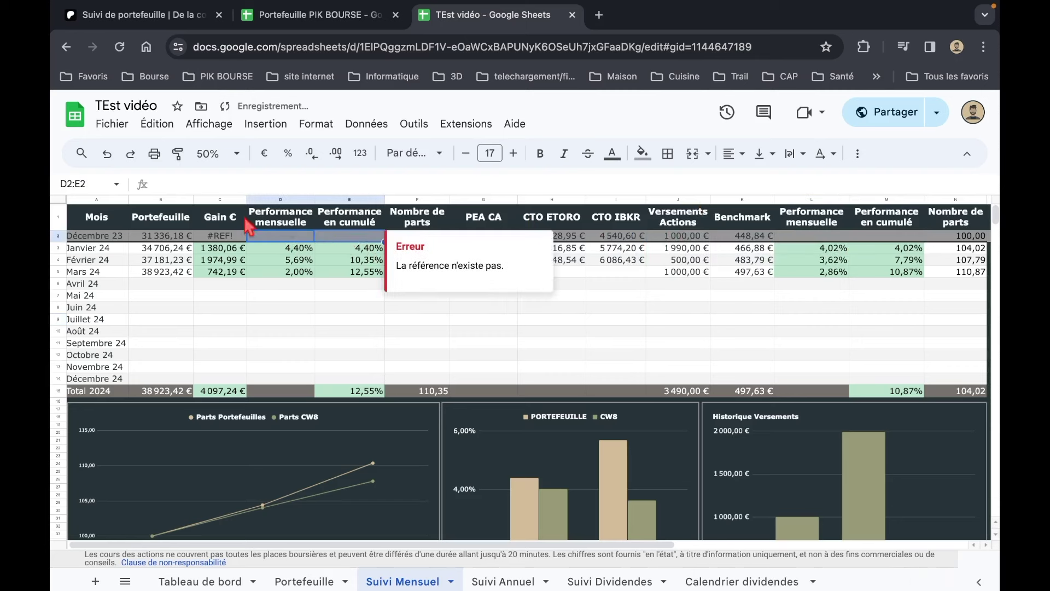
left_click(229, 236)
key("Delete")
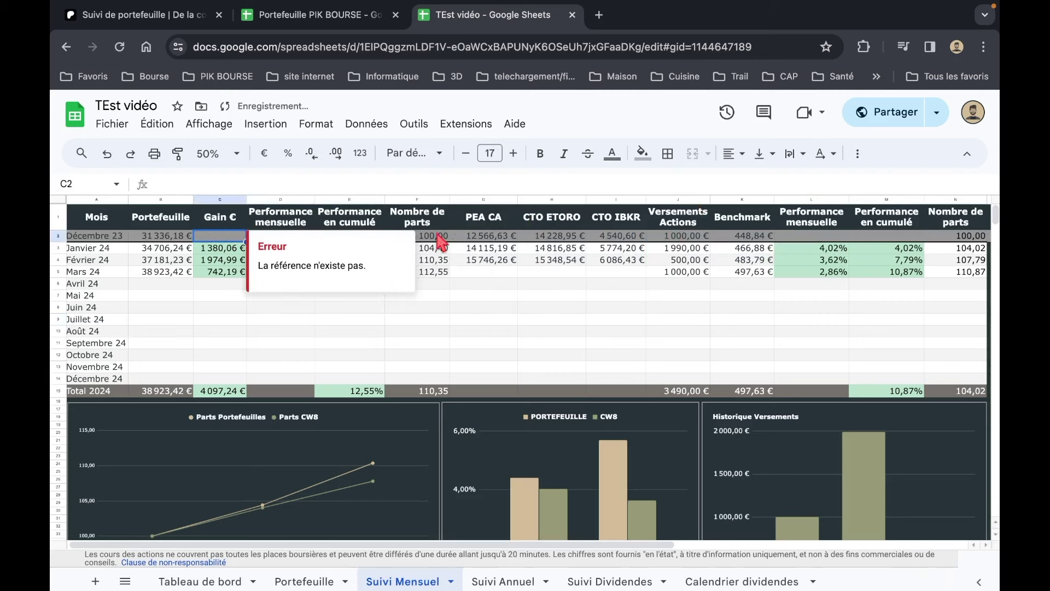
left_click(616, 308)
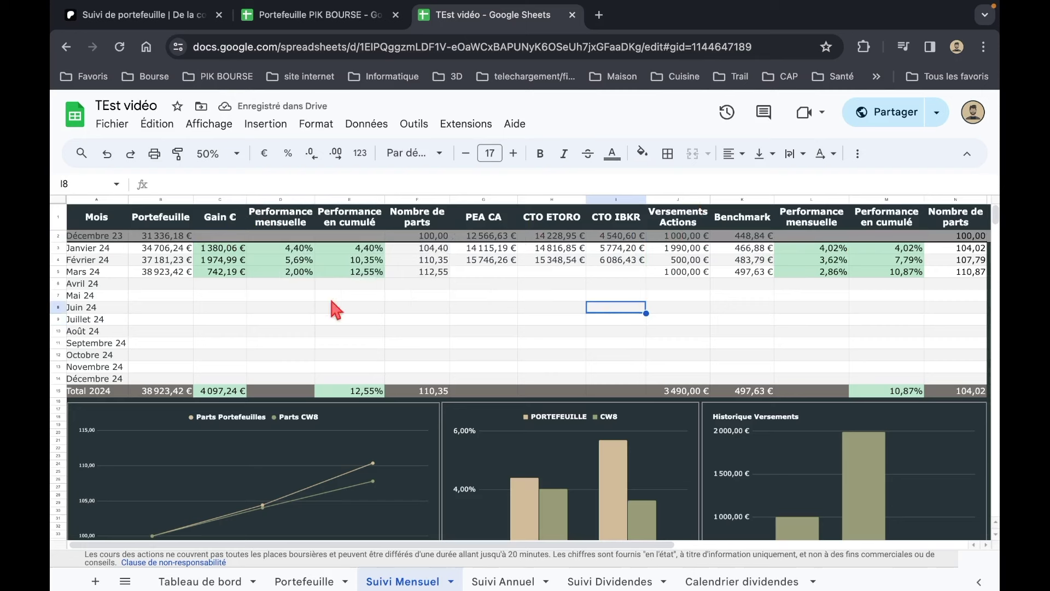
left_click(496, 272)
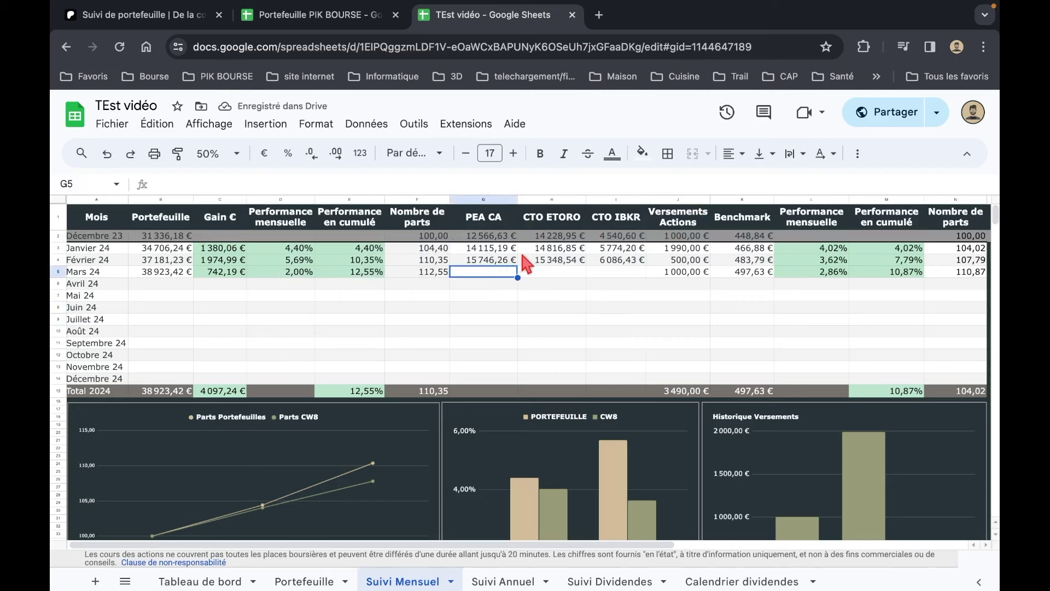
left_click(499, 262)
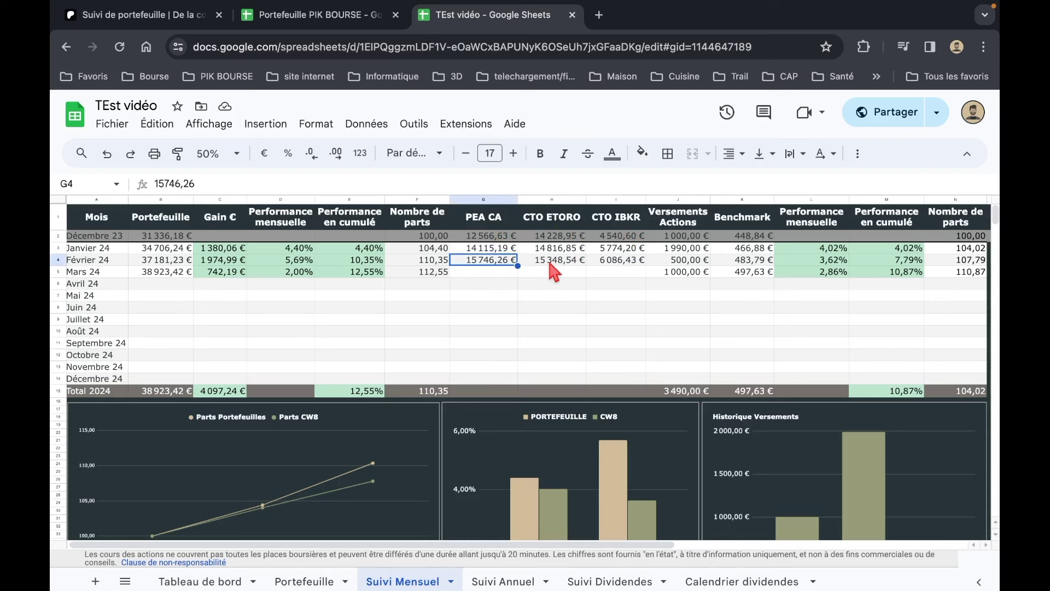
Step: Delete the CTO ETORO column
left_click(557, 224)
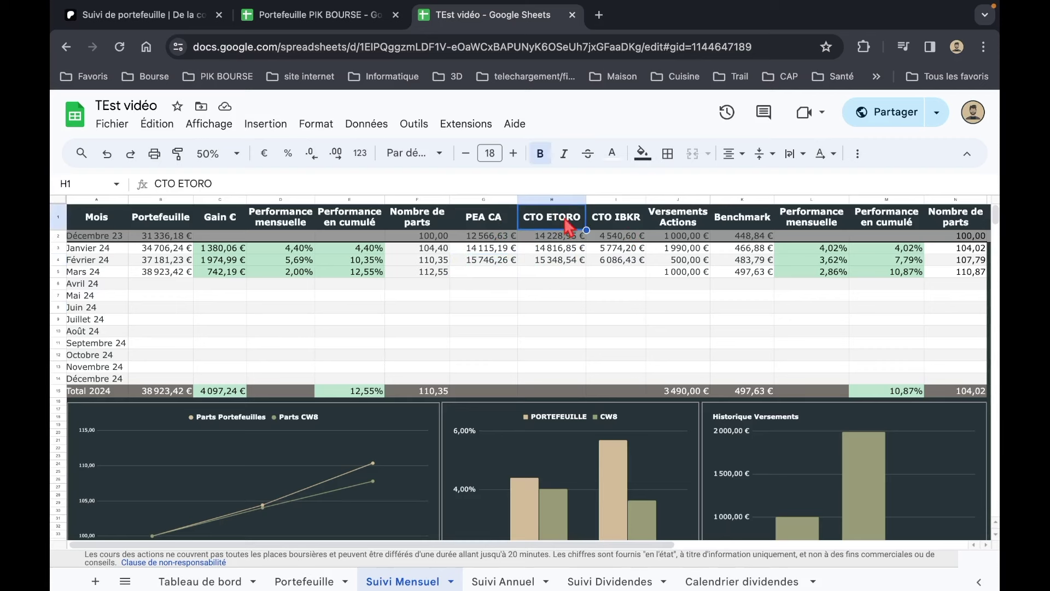
left_click(558, 200)
right_click(559, 200)
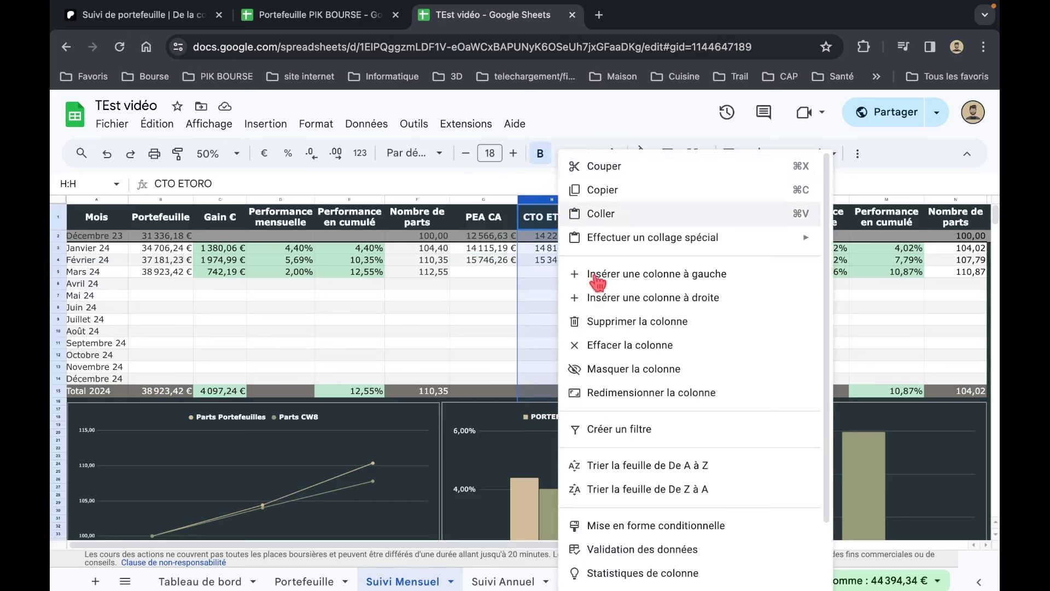
left_click(612, 322)
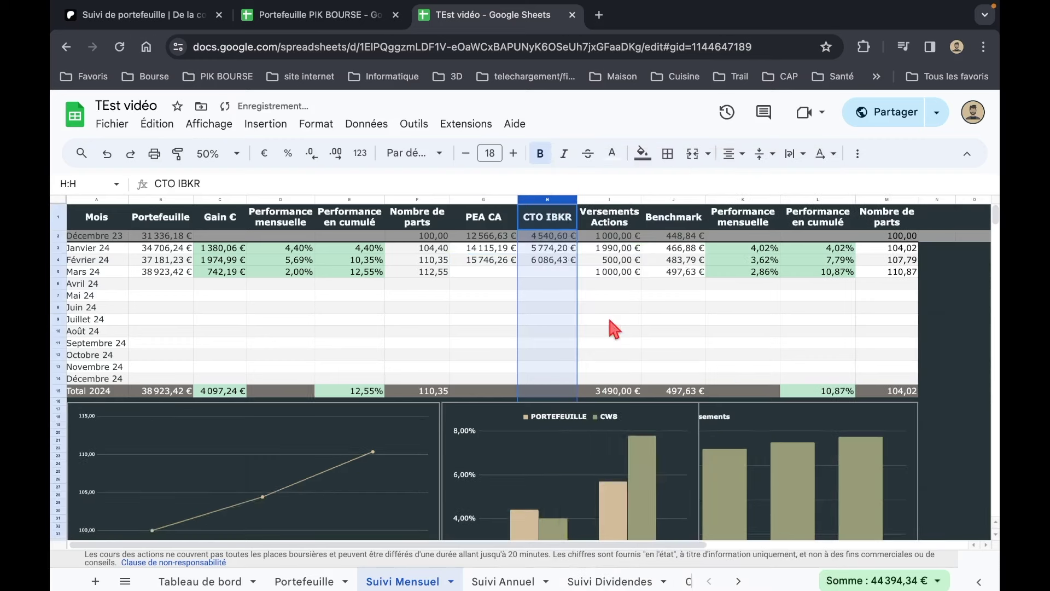
Step: Fix the Décembre 23 Portefeuille formula to =G2+H2 and fill it down to Février 24
left_click(163, 236)
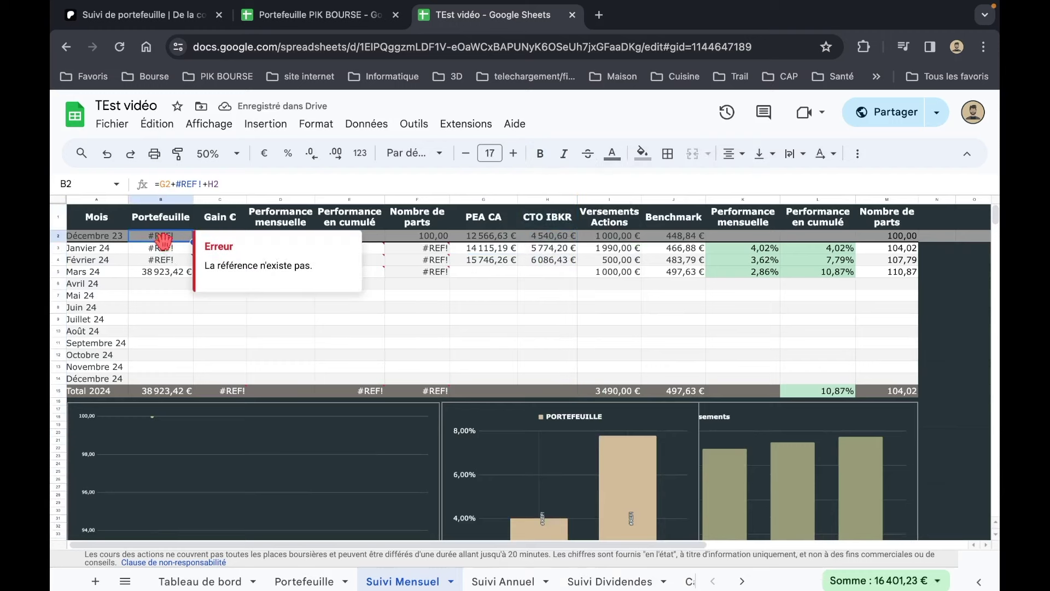
left_click(199, 184)
key("BackSpace")
key("BackSpace")
key("BackSpace")
key("BackSpace")
key("BackSpace")
key("BackSpace")
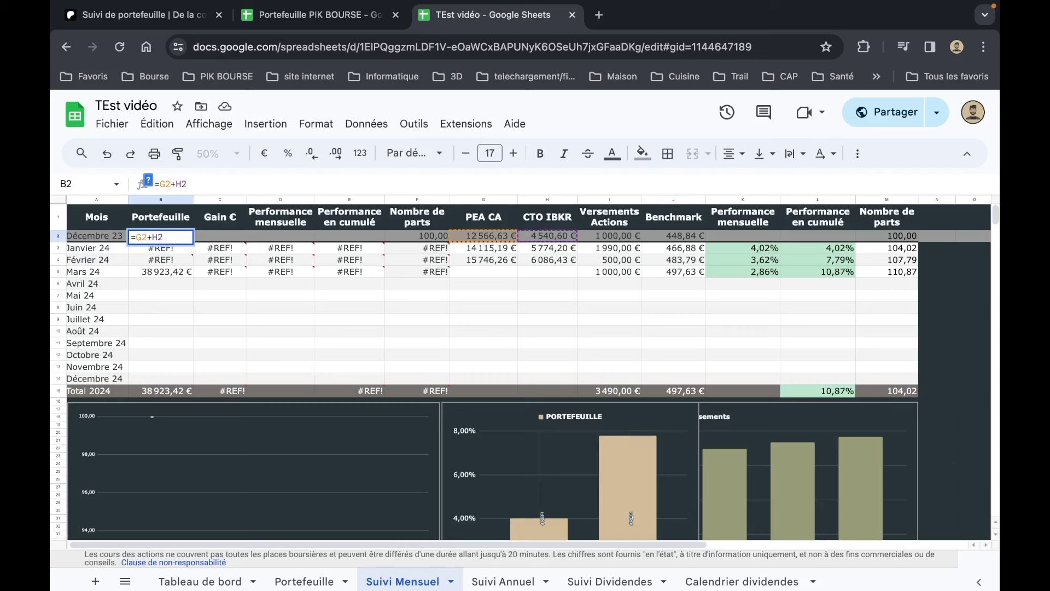
key("Return")
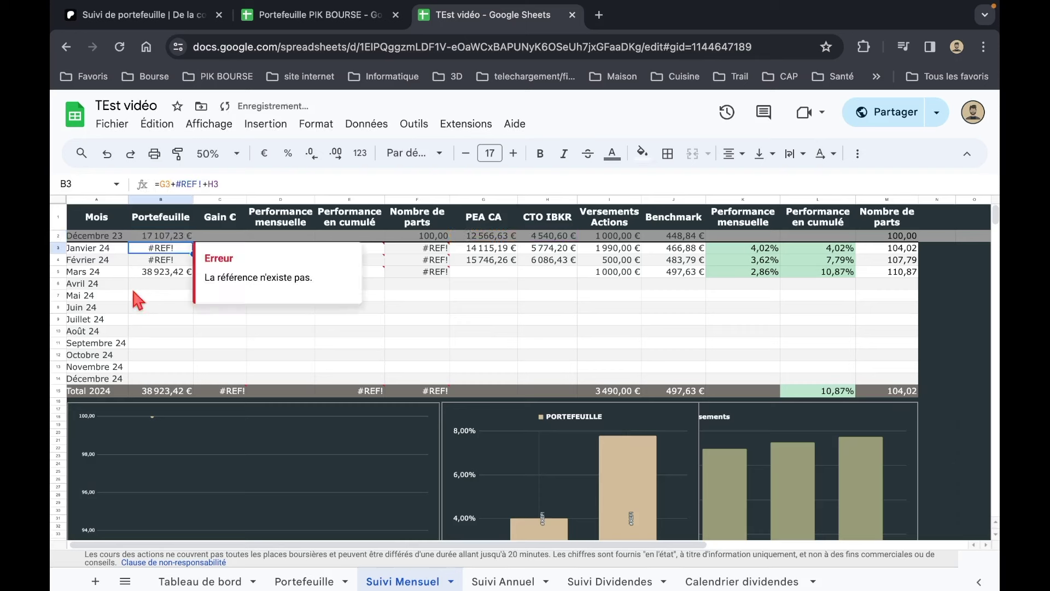
left_click(185, 239)
left_click_drag(192, 239, 192, 259)
left_click(350, 318)
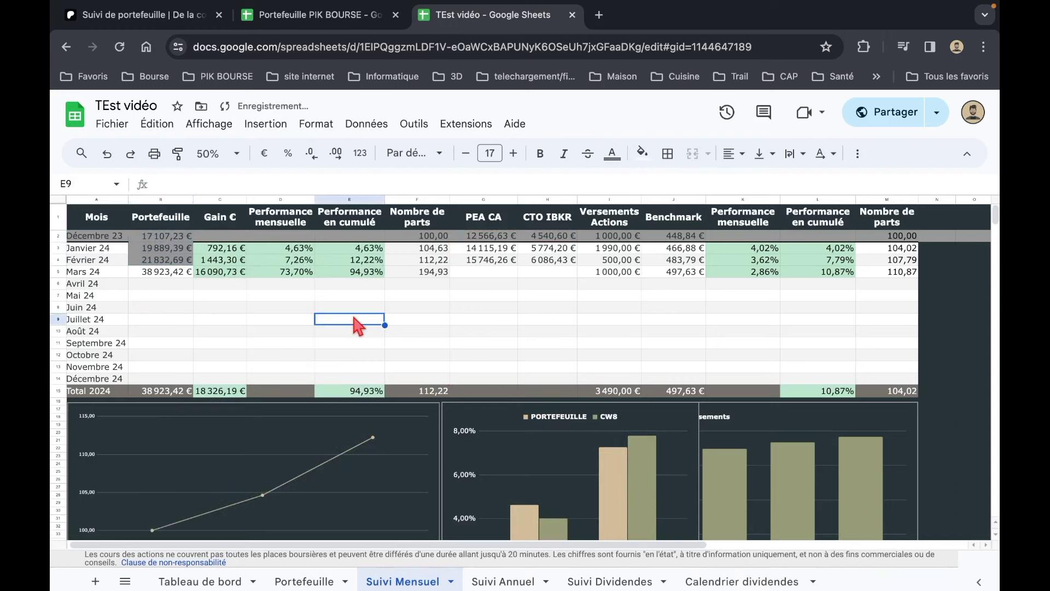
Step: Reset the fill colour of the Janvier 24 Portefeuille cell
left_click(176, 238)
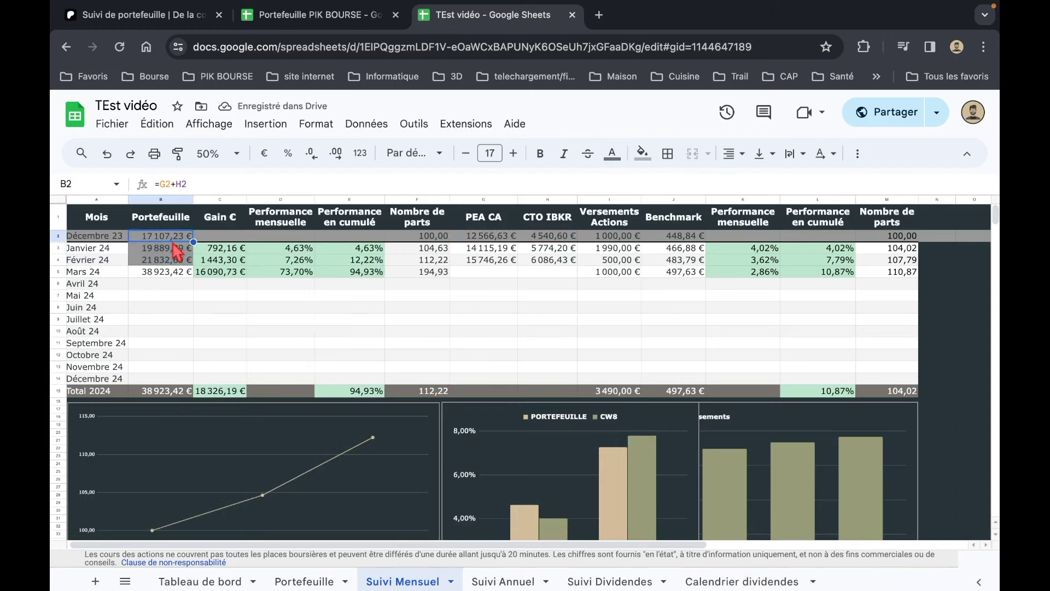
left_click(160, 249)
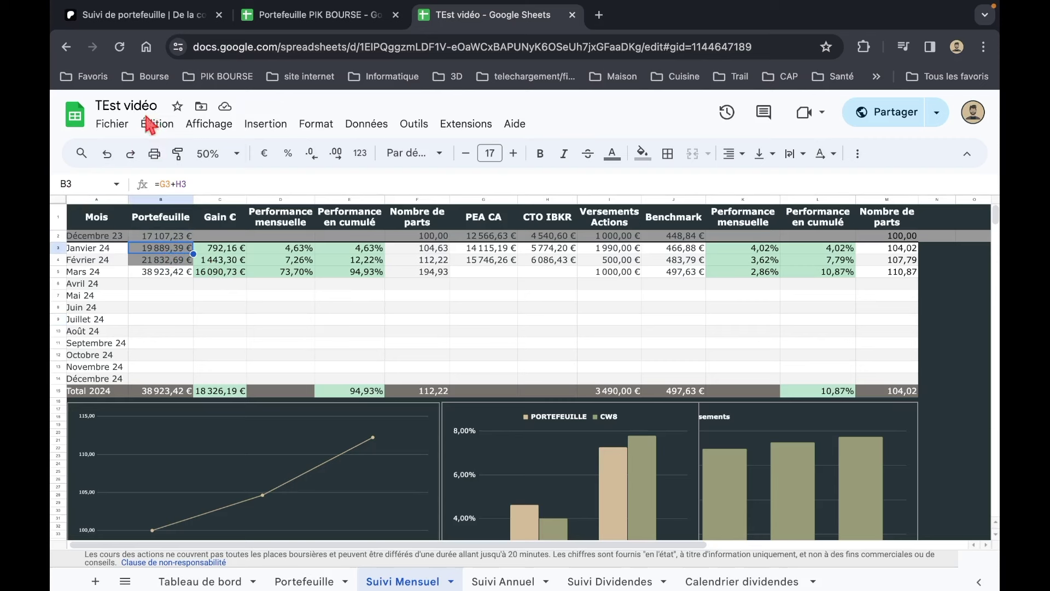
left_click(642, 154)
left_click(697, 186)
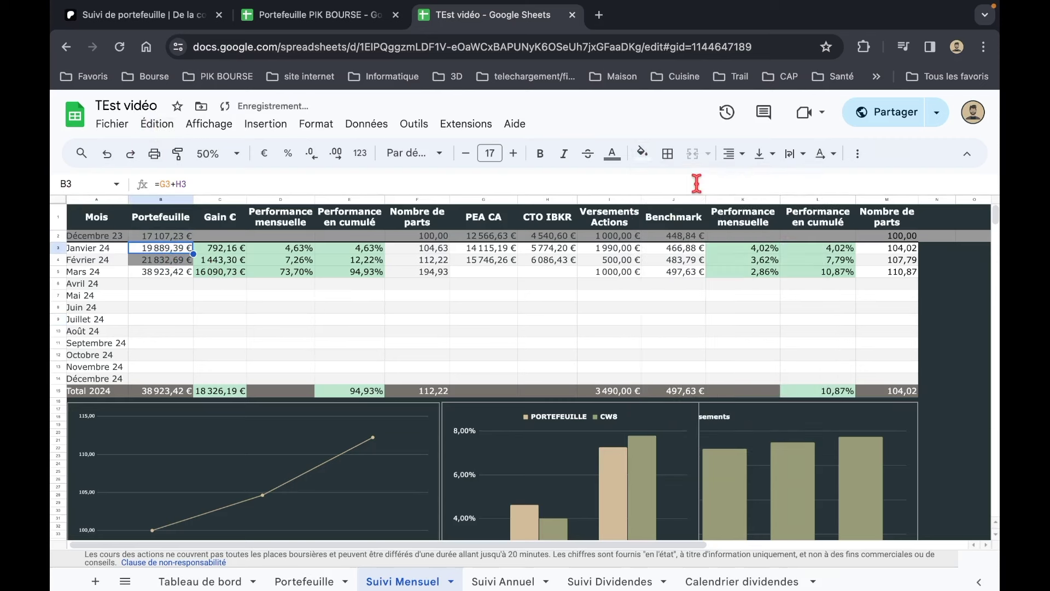
Step: Reset the fill colour of the February Portefeuille cell (B4)
left_click(172, 260)
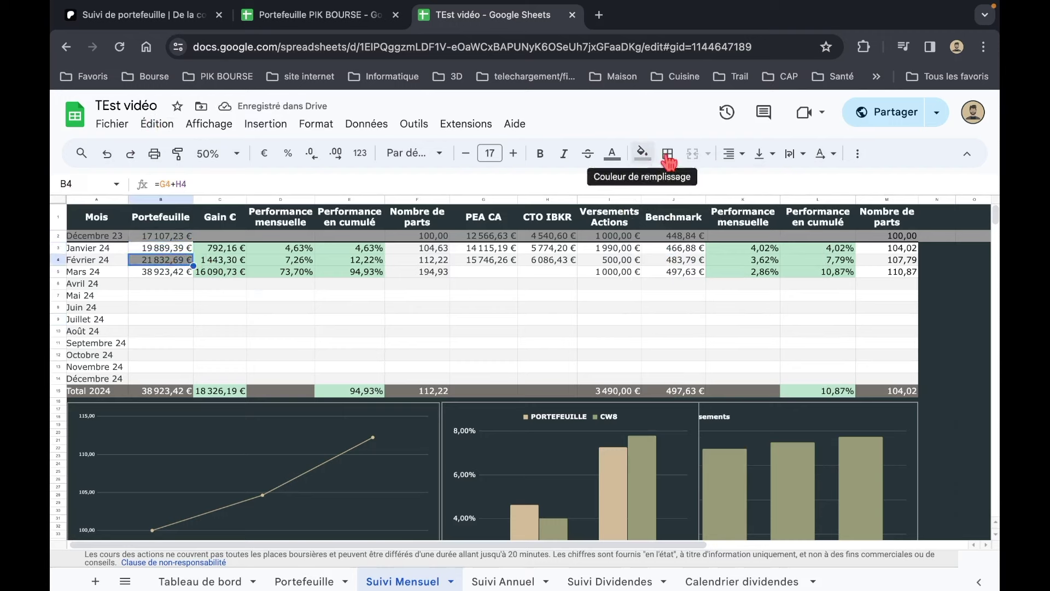
left_click(643, 153)
left_click(280, 319)
Step: Add a bottom border to the December 23 Portefeuille cell (B2) and choose a line style
left_click(178, 238)
left_click(668, 153)
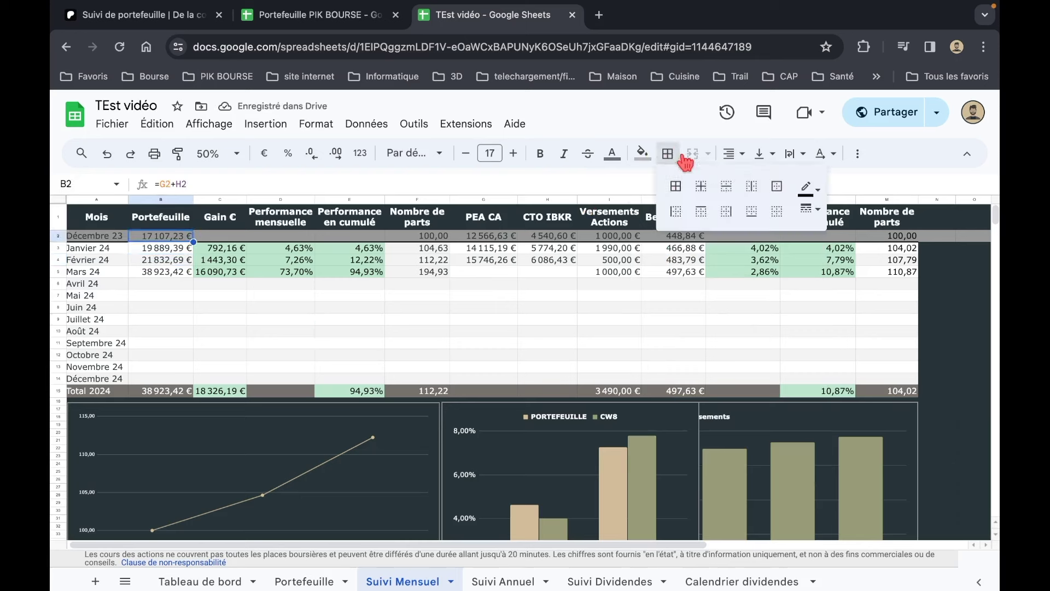
left_click(751, 211)
left_click(657, 308)
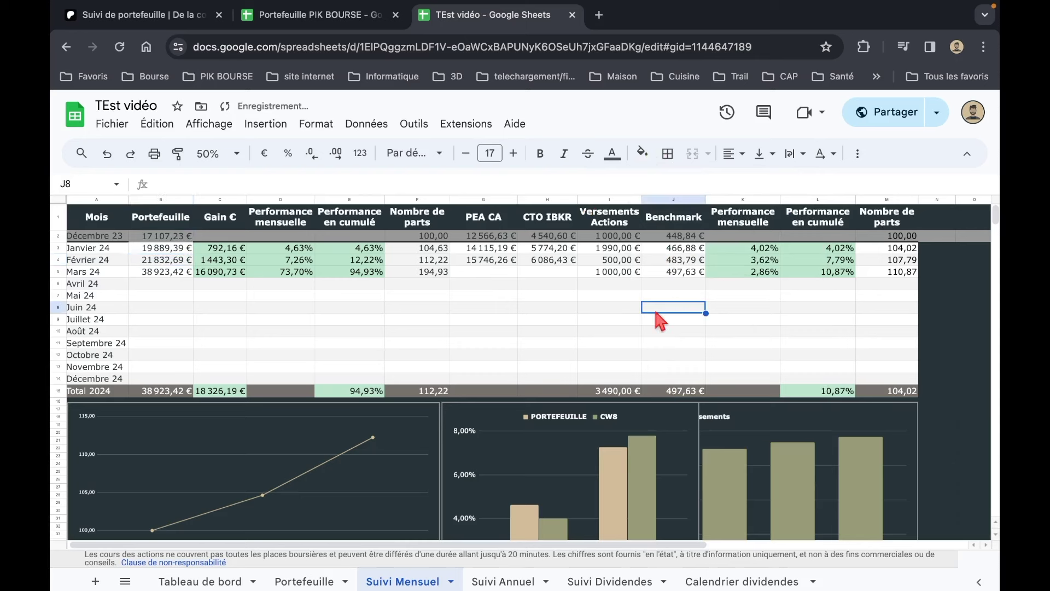
left_click(144, 239)
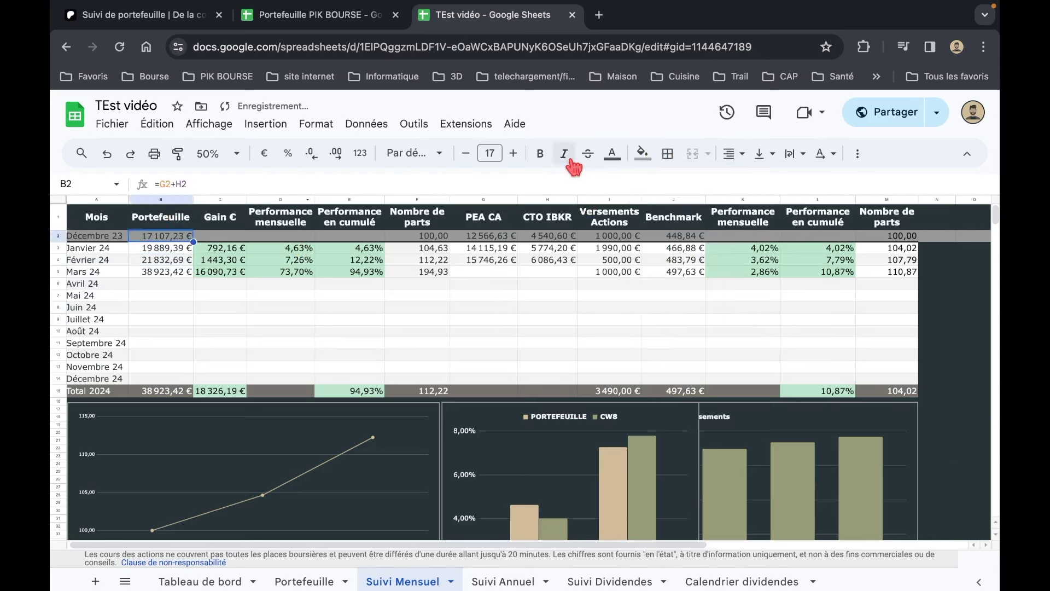
left_click(670, 155)
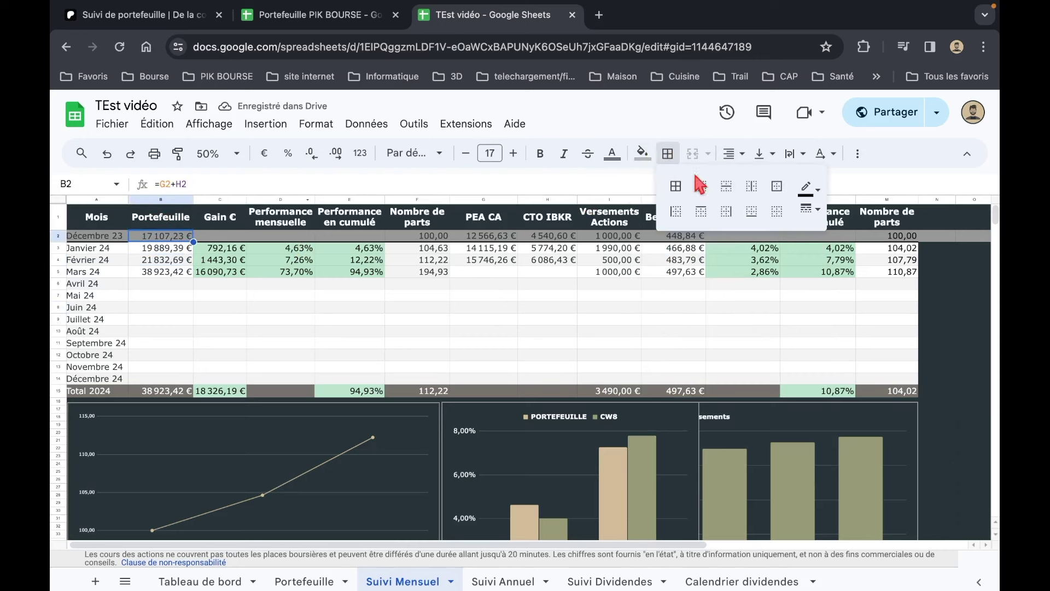
left_click(762, 220)
left_click(814, 190)
left_click(814, 190)
left_click(814, 191)
left_click(815, 191)
left_click(816, 212)
left_click(832, 255)
left_click(568, 343)
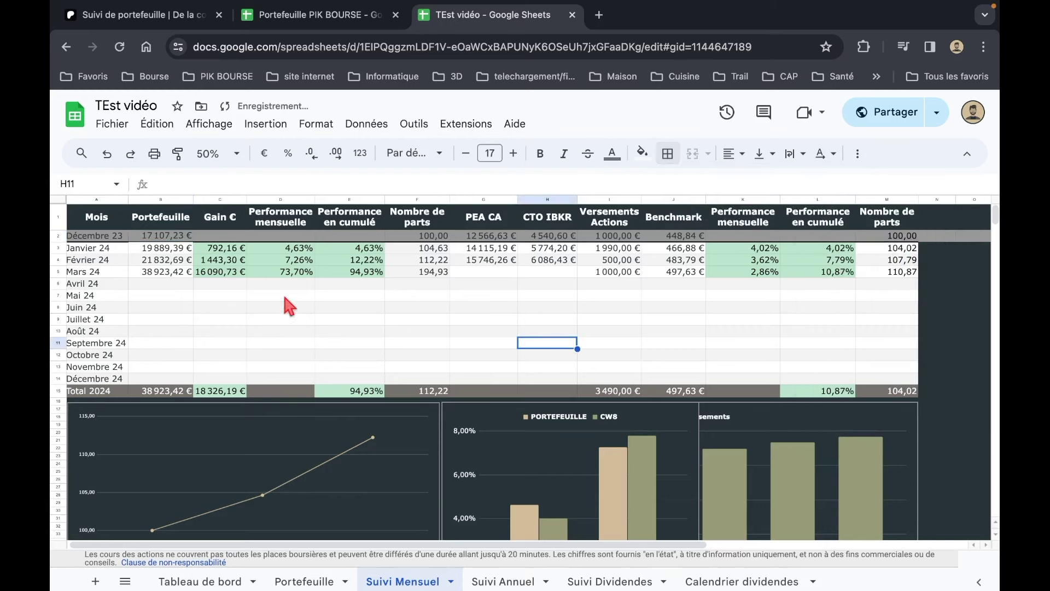
Step: Reapply B2's bottom border with a different line style until it looks right
left_click(181, 240)
left_click(668, 154)
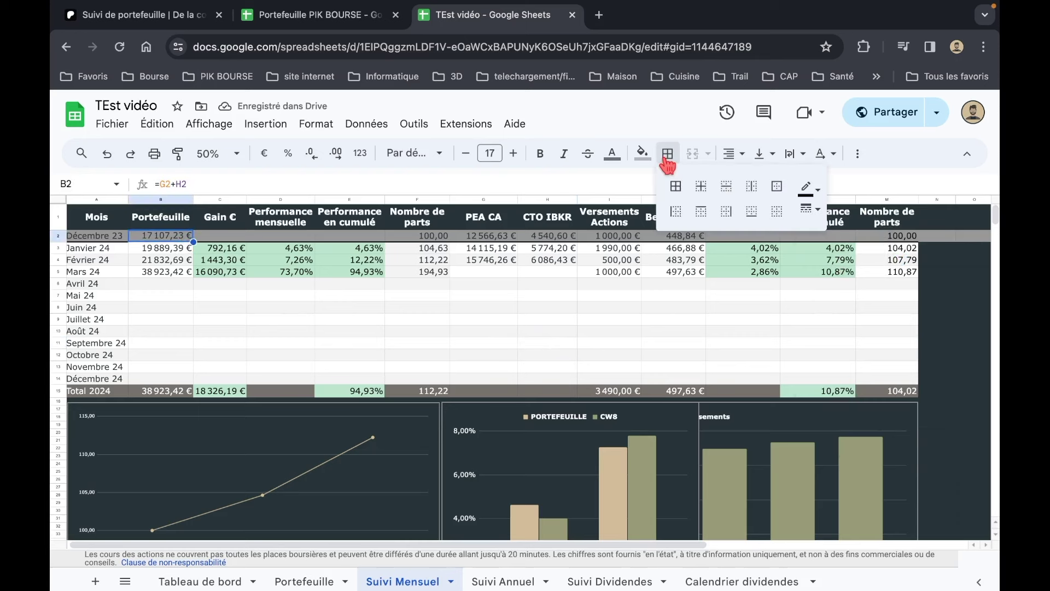
left_click(763, 214)
left_click(469, 309)
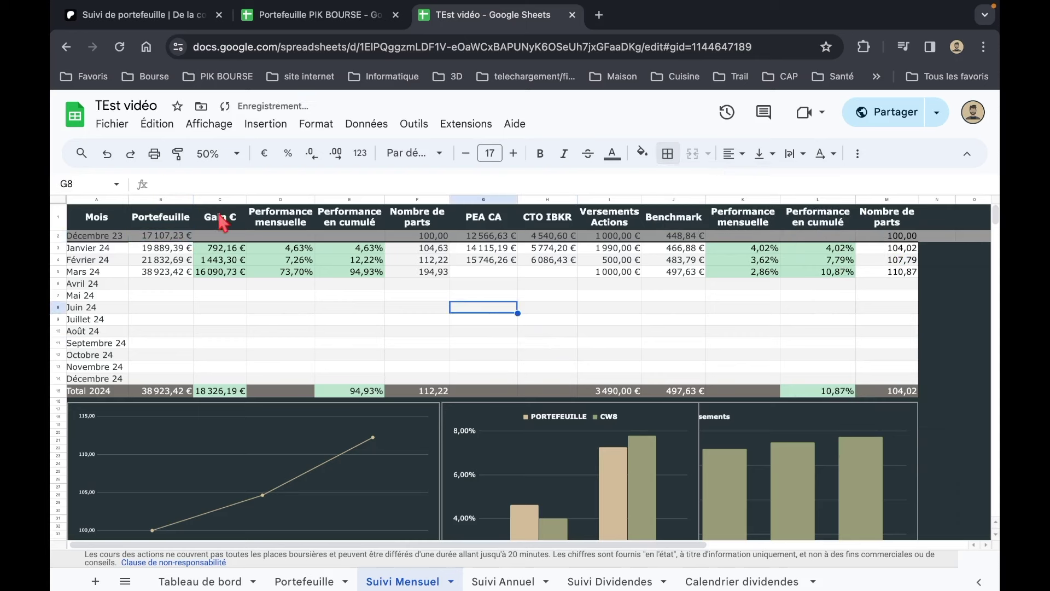
left_click(151, 237)
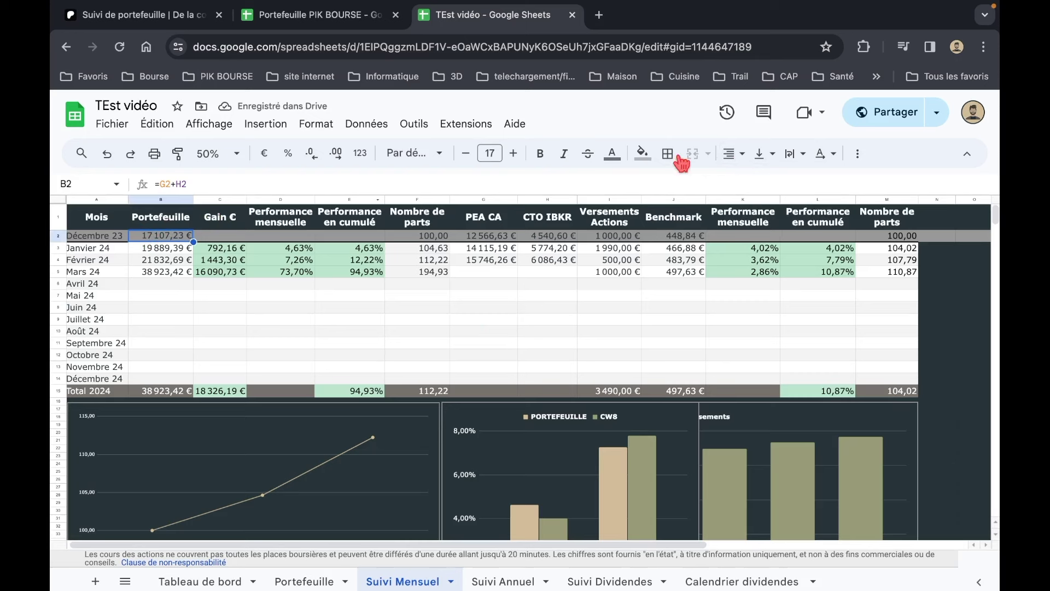
left_click(668, 153)
left_click(809, 209)
left_click(826, 271)
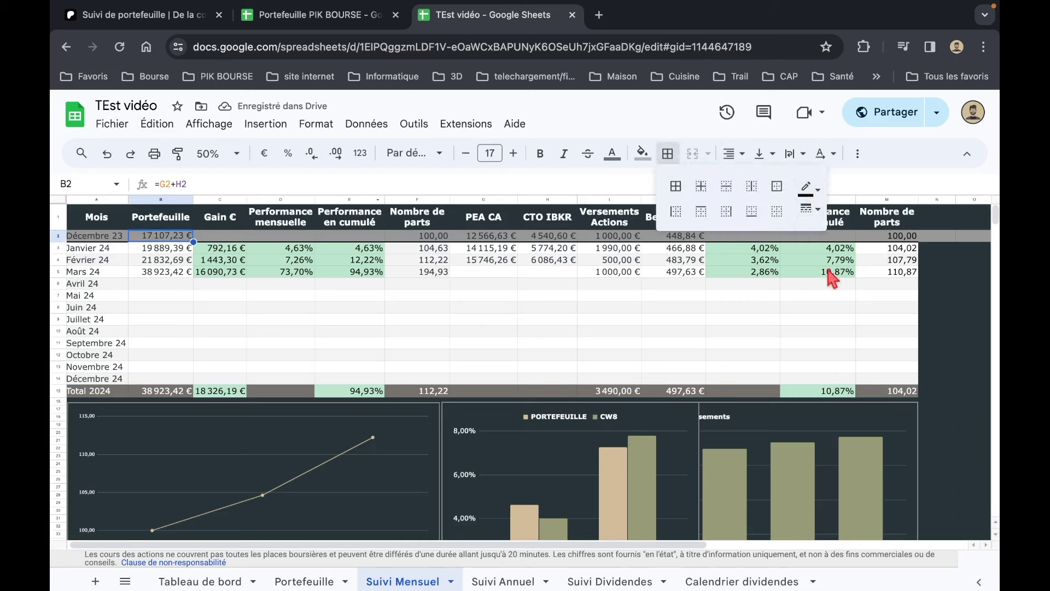
left_click(556, 333)
left_click(667, 154)
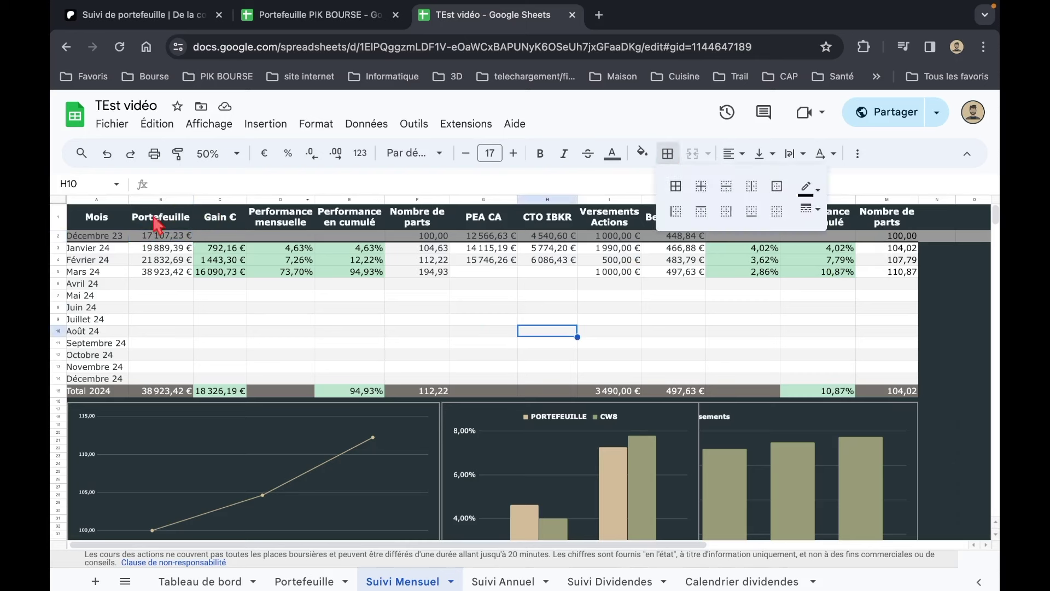
left_click(143, 236)
left_click(668, 154)
left_click(810, 209)
left_click(751, 212)
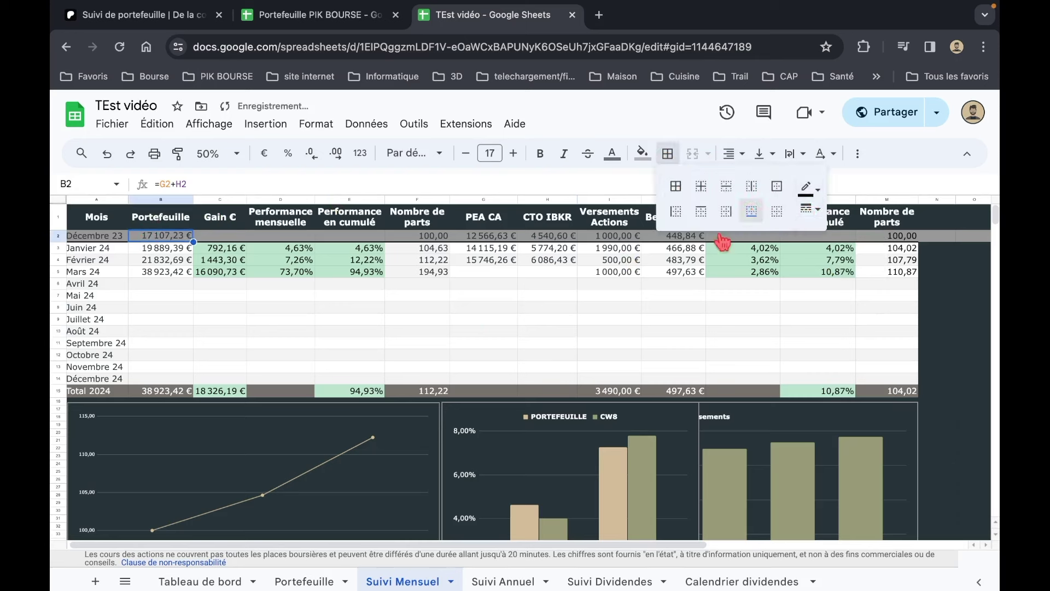
left_click(587, 308)
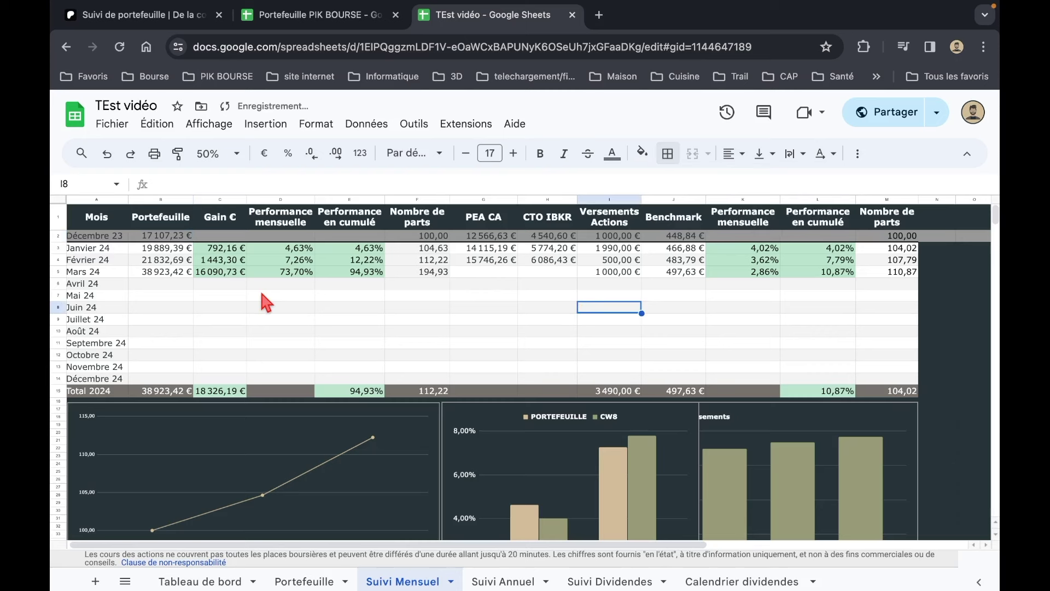
left_click(233, 295)
left_click(181, 237)
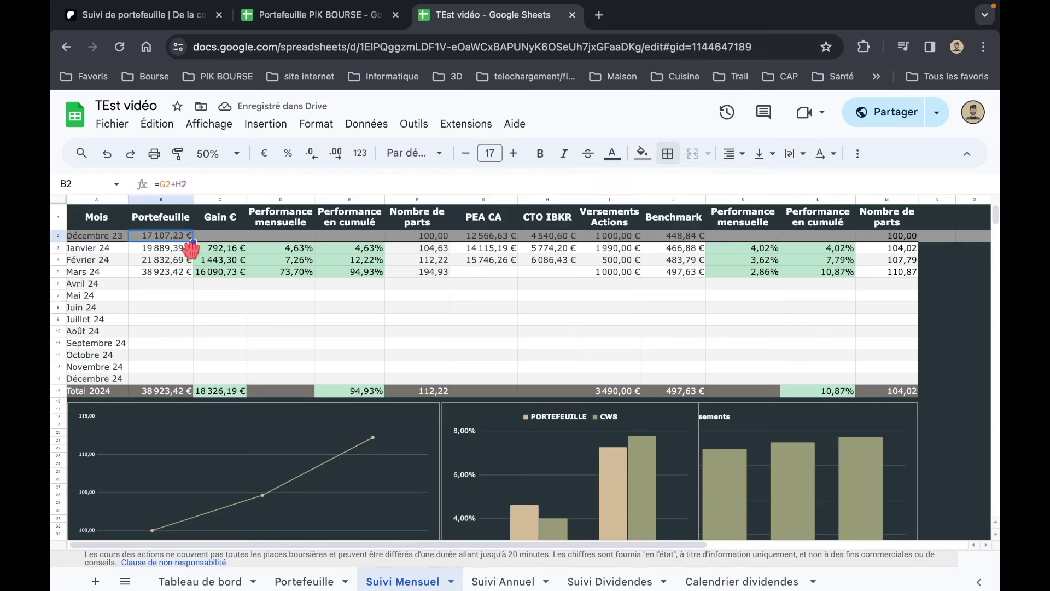
left_click(539, 337)
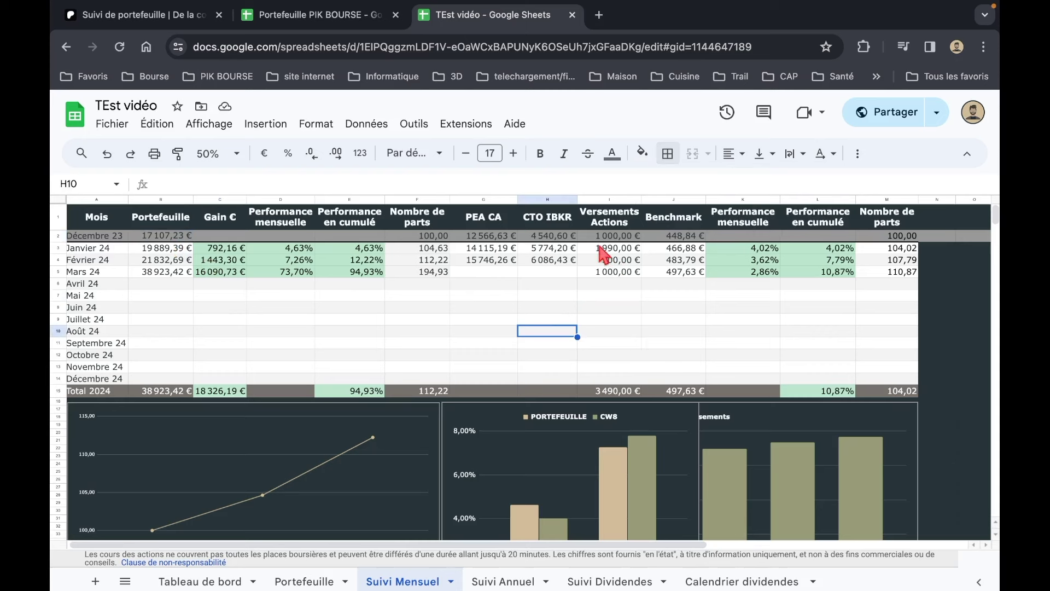
left_click(158, 285)
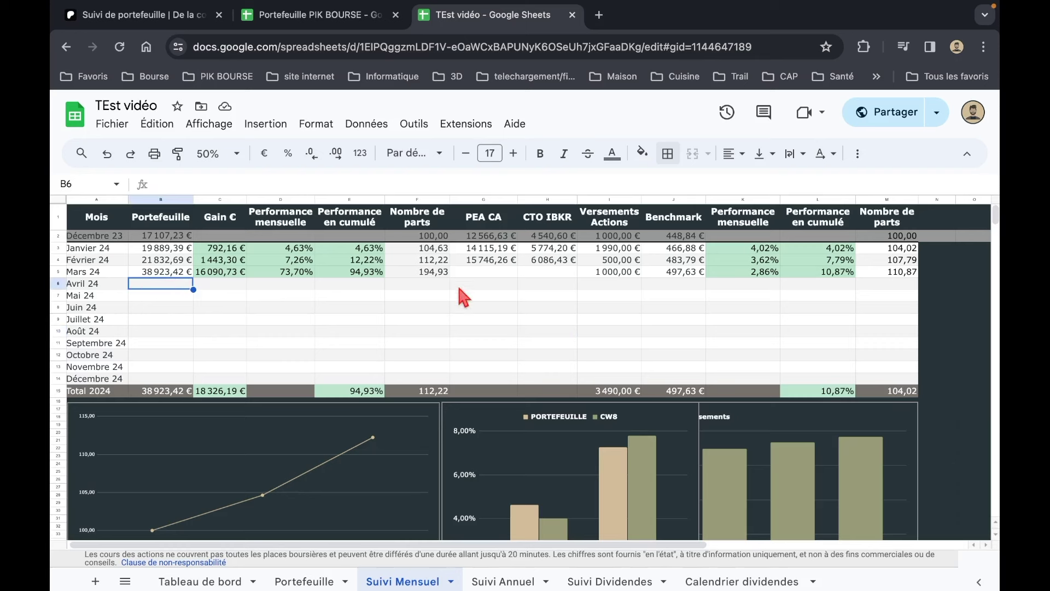
Step: Enter Mars 24 balances of 7 000,00 € in CTO IBKR (H5) and 16 000,00 € in PEA CA (G5)
left_click(548, 271)
left_click(508, 261)
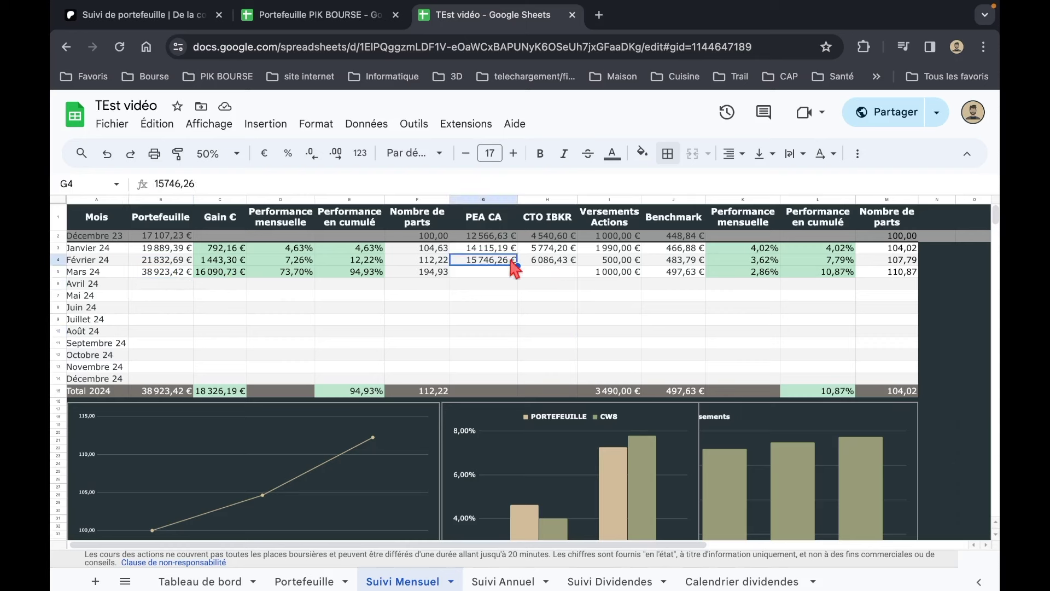
left_click(561, 262)
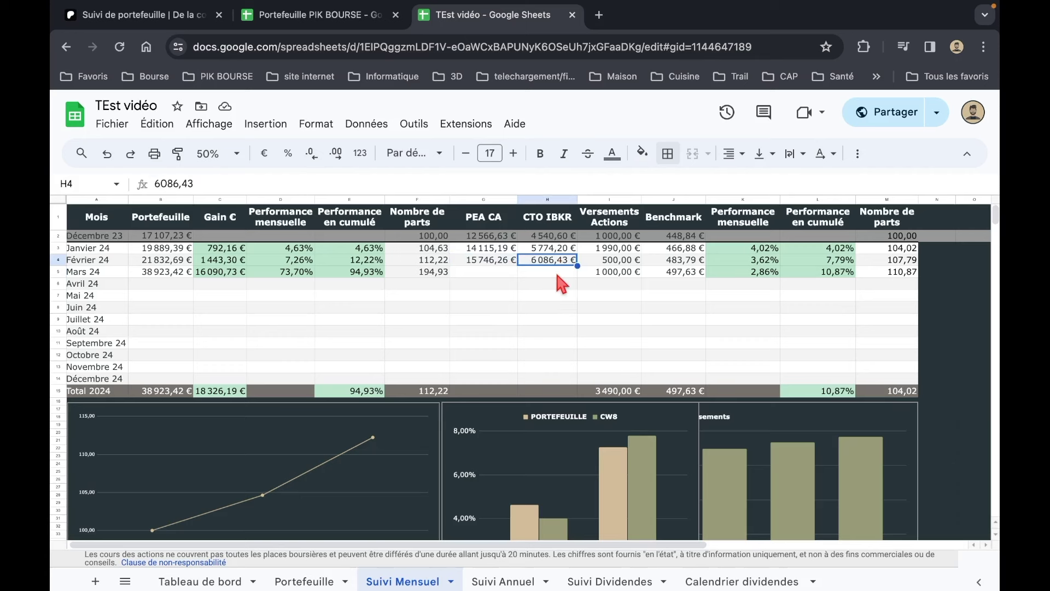
left_click(557, 274)
type("7000")
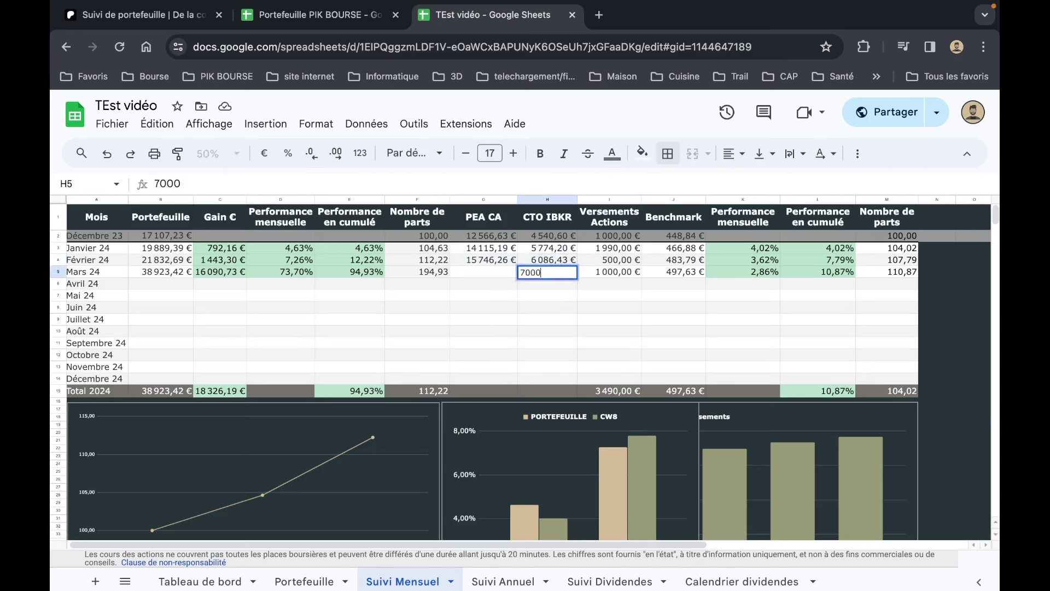
key("Return")
left_click(488, 271)
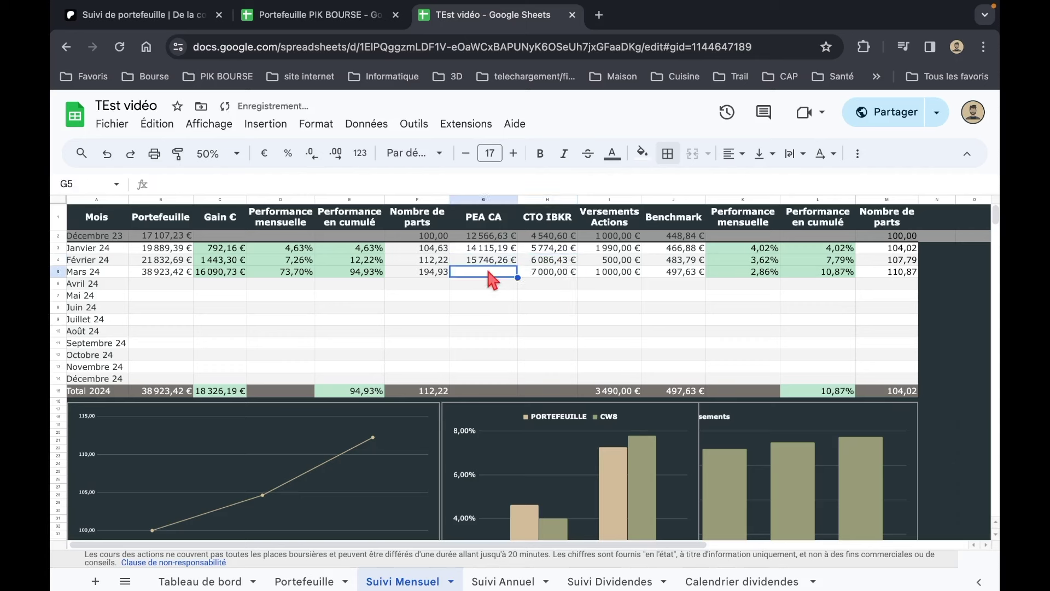
type("8")
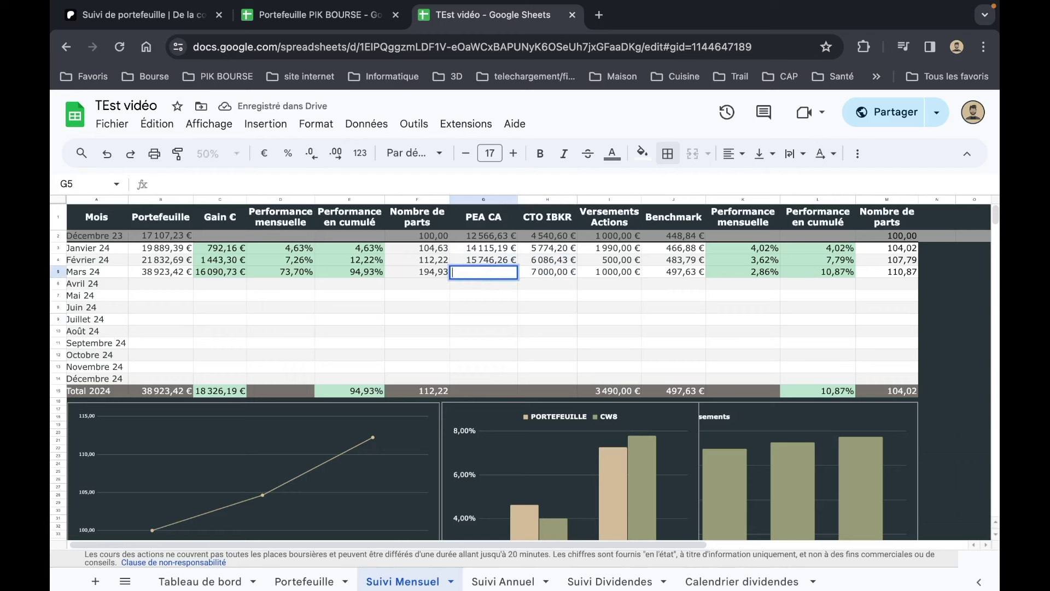
type("0")
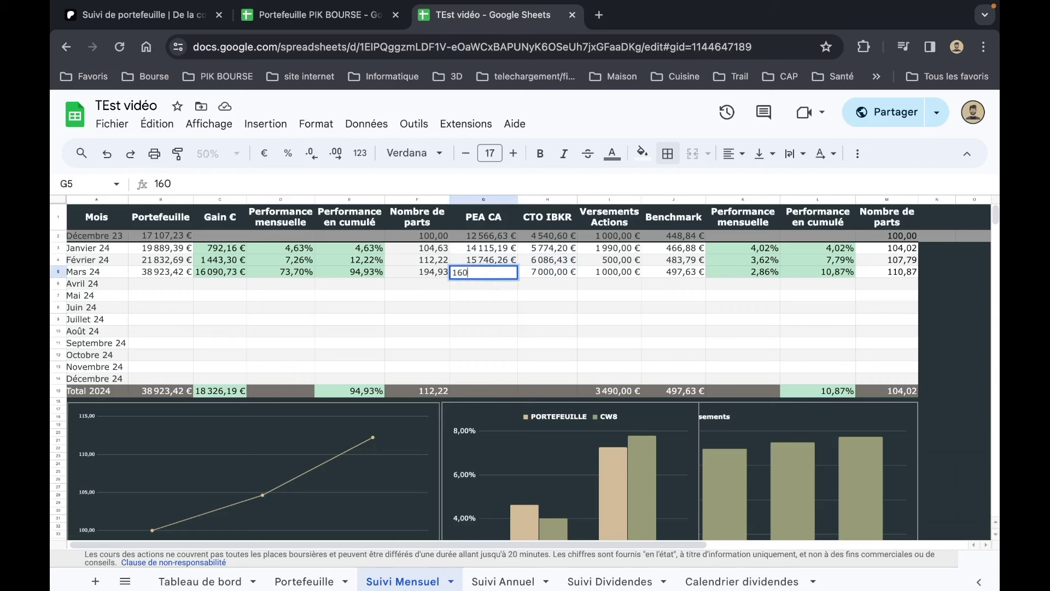
key("Return")
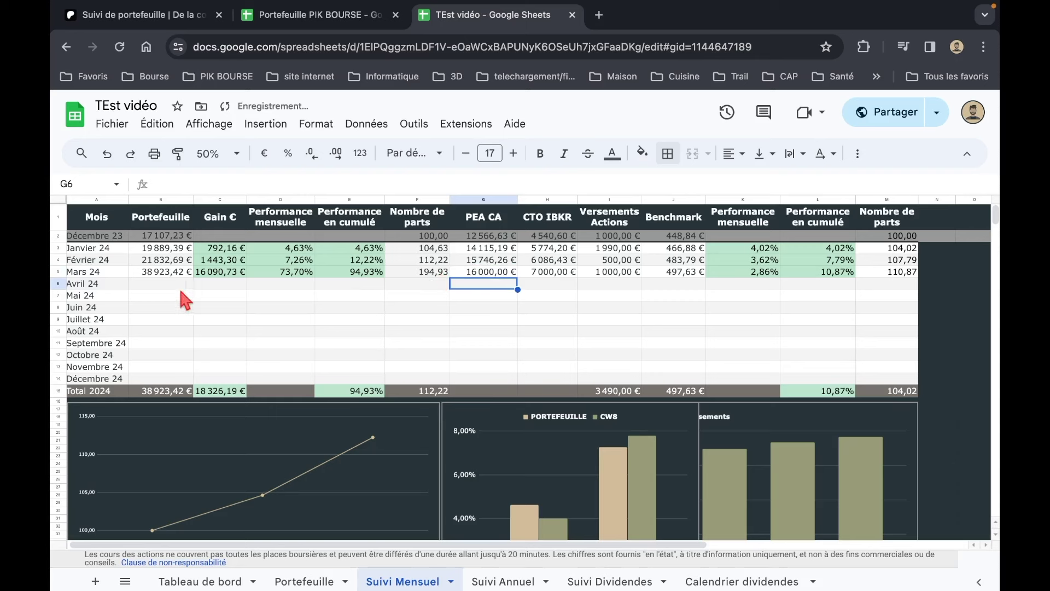
left_click(176, 273)
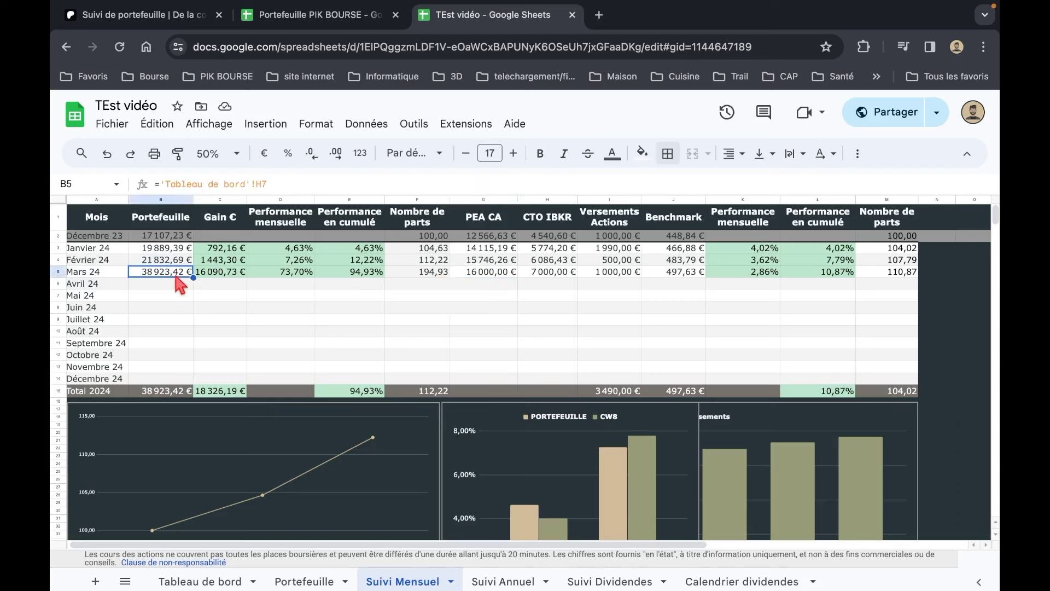
Step: Make Avril 24's Portefeuille cell (B6) reference Tableau de bord H7, showing 38 923,42 €
left_click(204, 582)
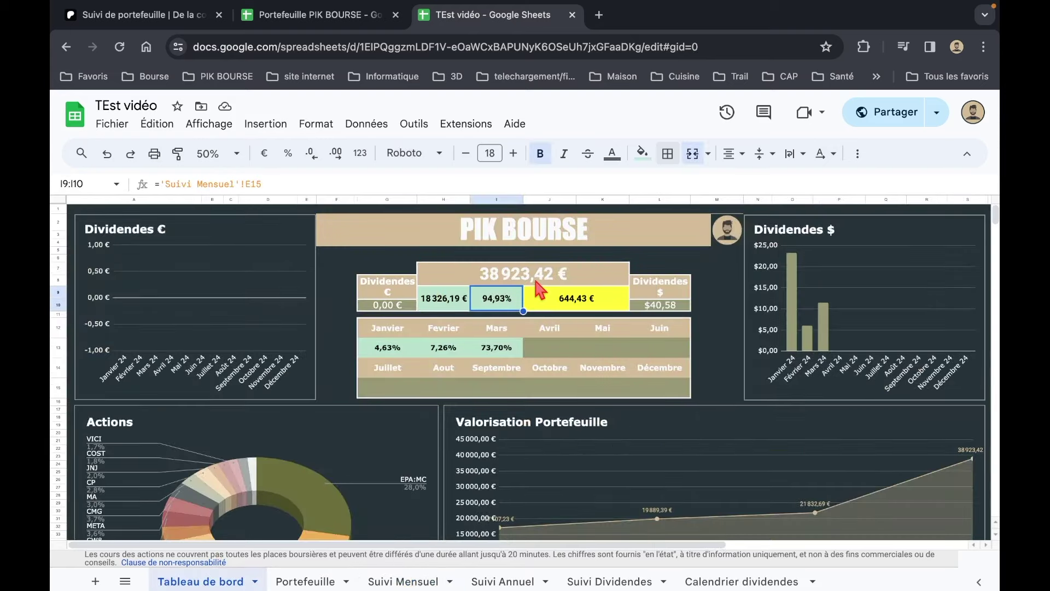
left_click(539, 287)
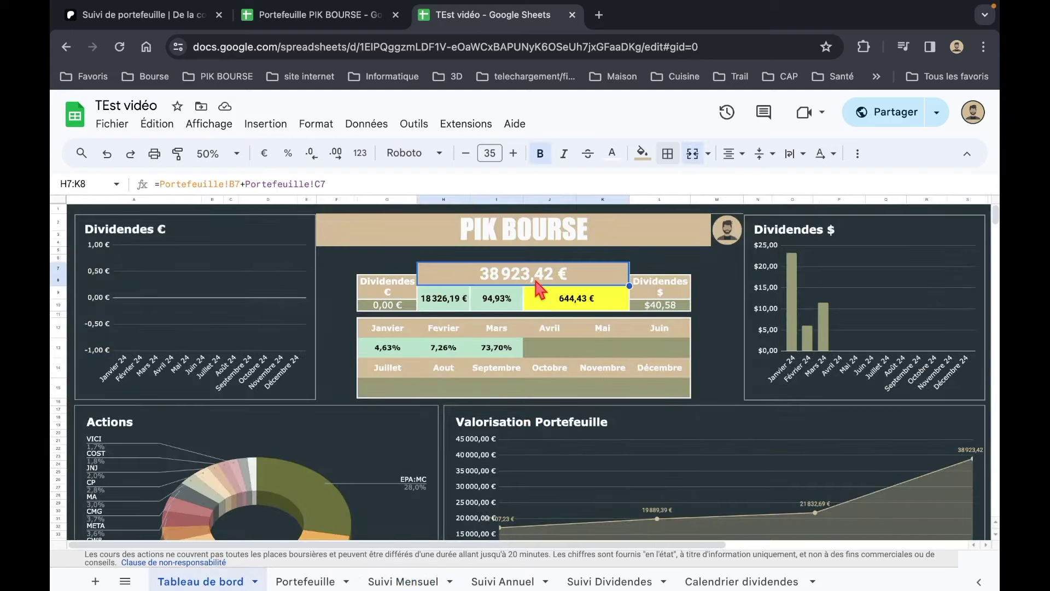
left_click(301, 583)
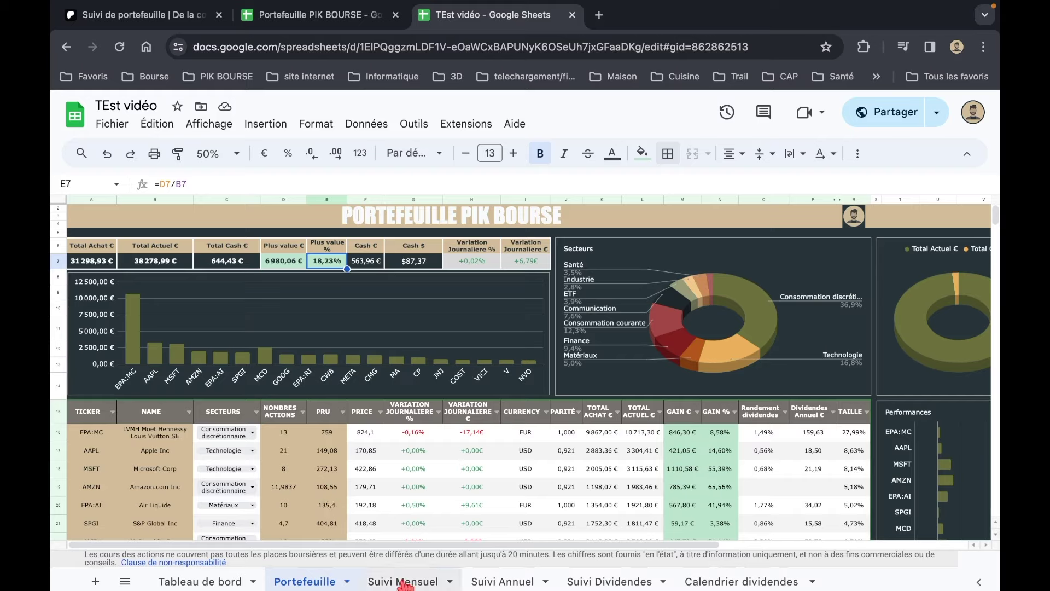
left_click(404, 582)
left_click(165, 286)
type("=")
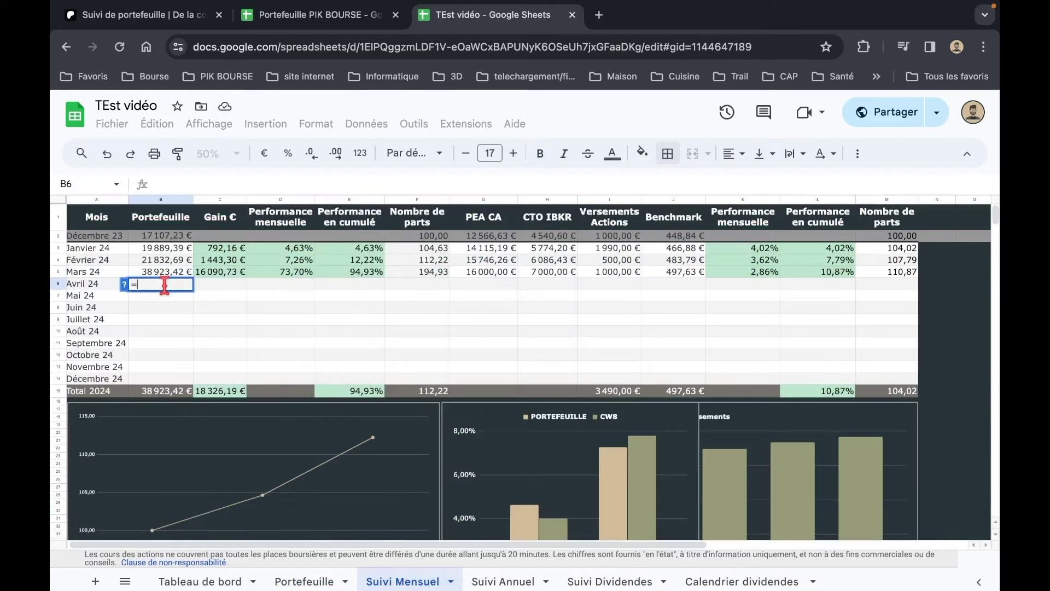
left_click(208, 583)
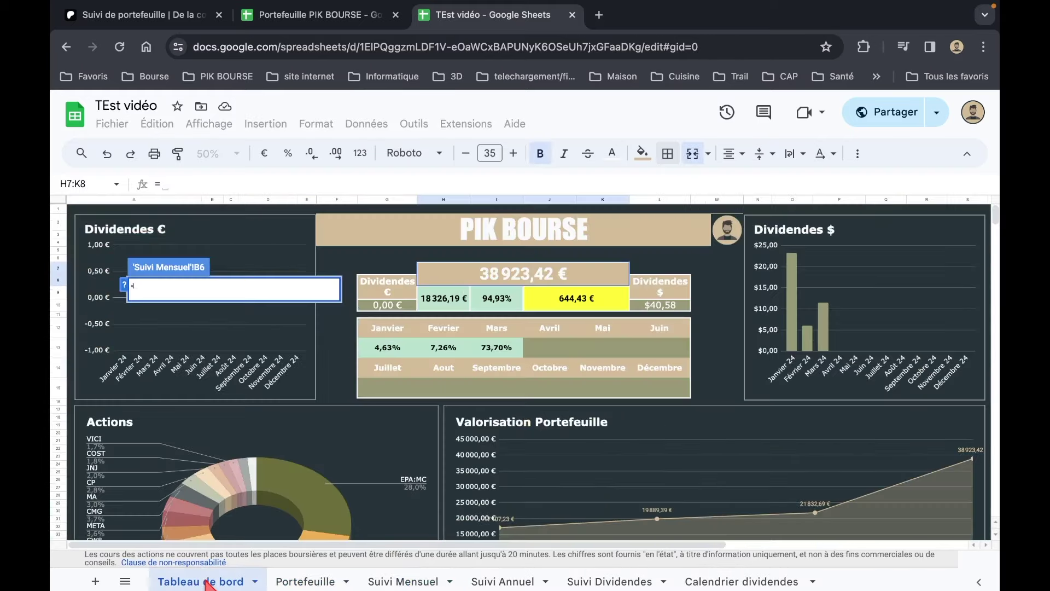
left_click(488, 279)
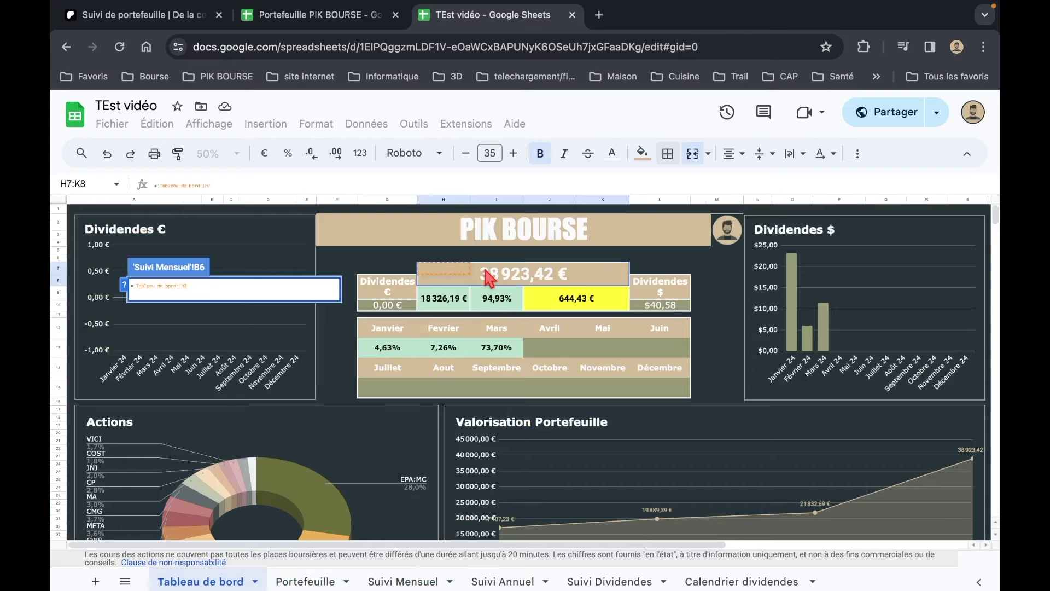
key("Return")
left_click(183, 272)
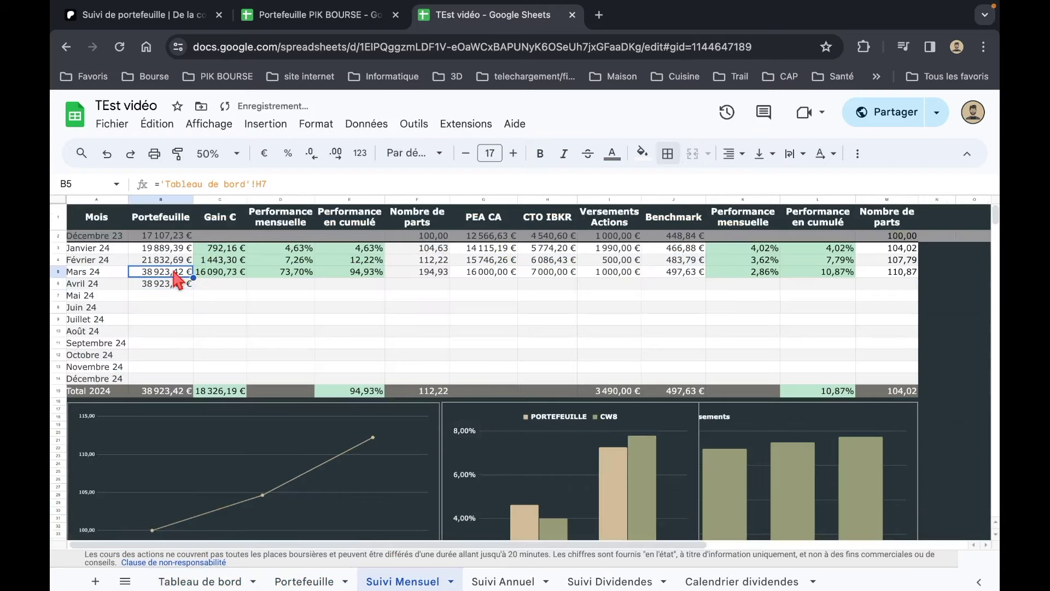
left_click(188, 262)
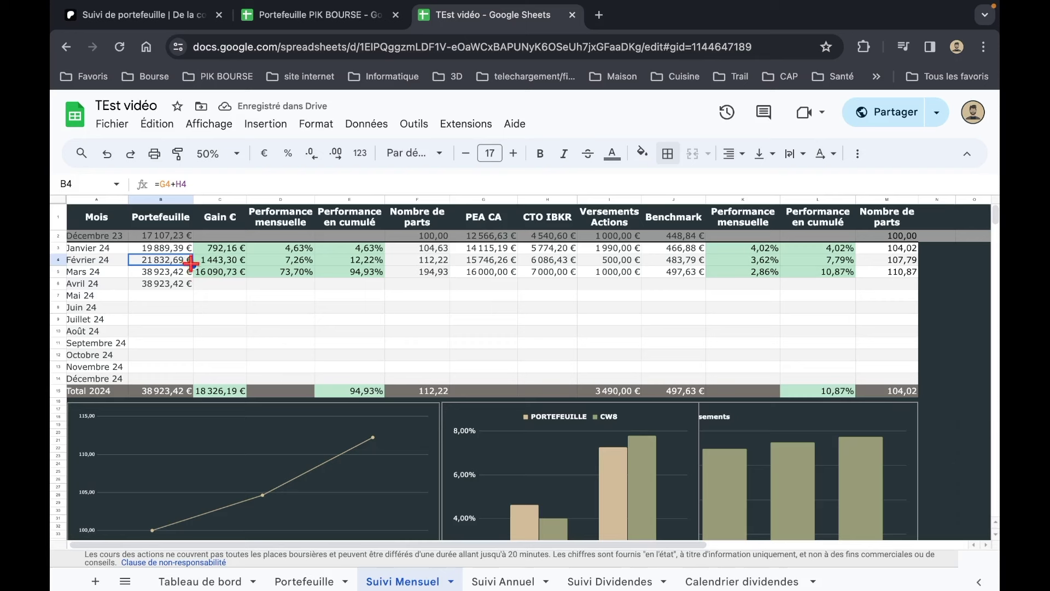
Step: Fill B4's sum formula down to B5 so Mars 24's portfolio equals G5 plus H5
left_click_drag(190, 263, 188, 273)
left_click(280, 307)
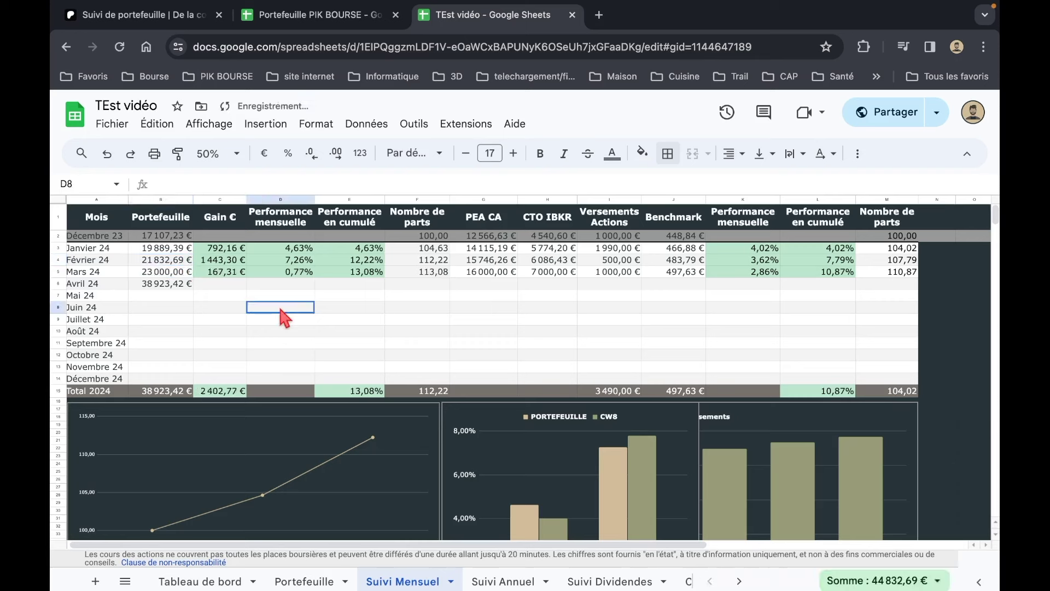
left_click(552, 273)
left_click(511, 274)
left_click(550, 274)
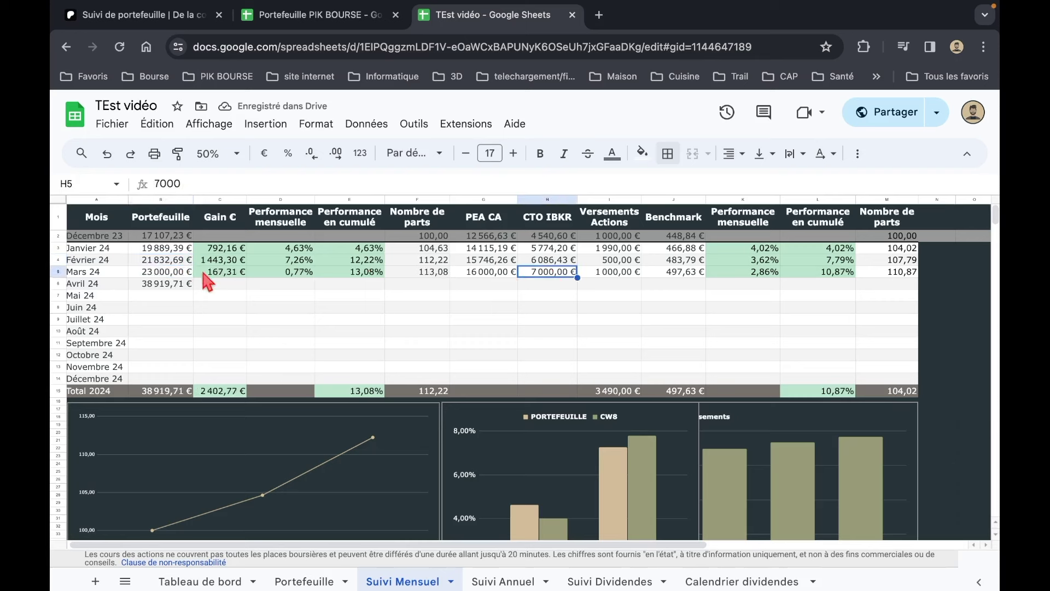
left_click(162, 273)
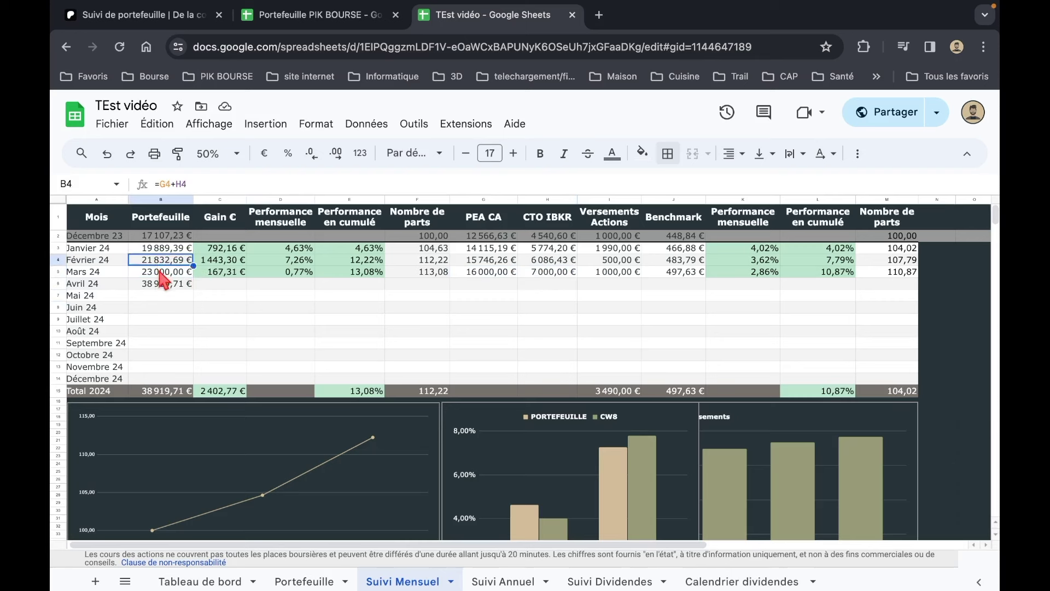
left_click(557, 272)
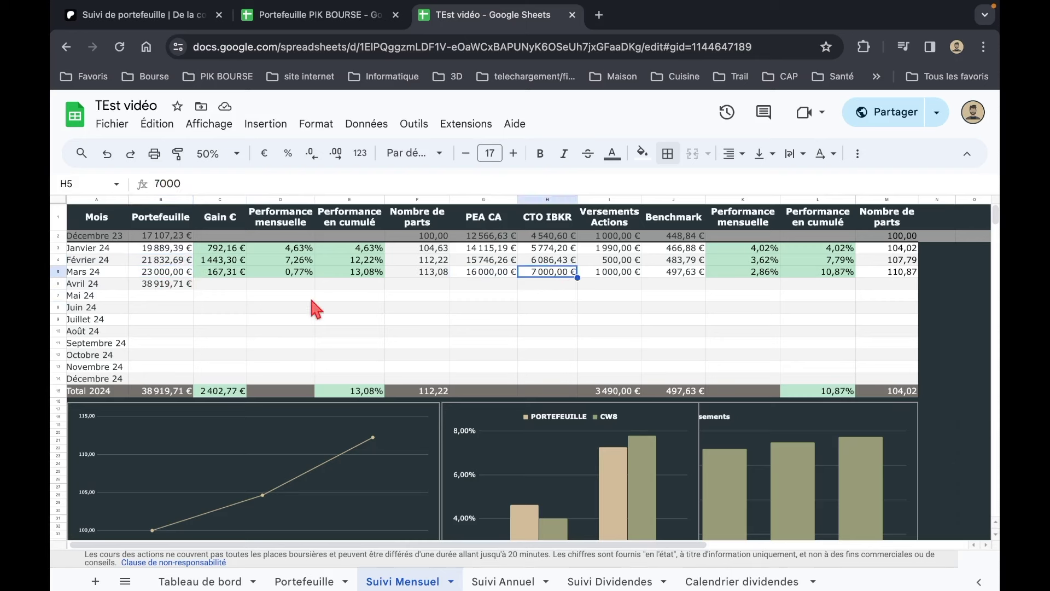
Step: Extend Mars 24's gain, performance and parts formulas (C5:F5) down to the Avril 24 row
left_click(233, 285)
left_click_drag(223, 271, 377, 271)
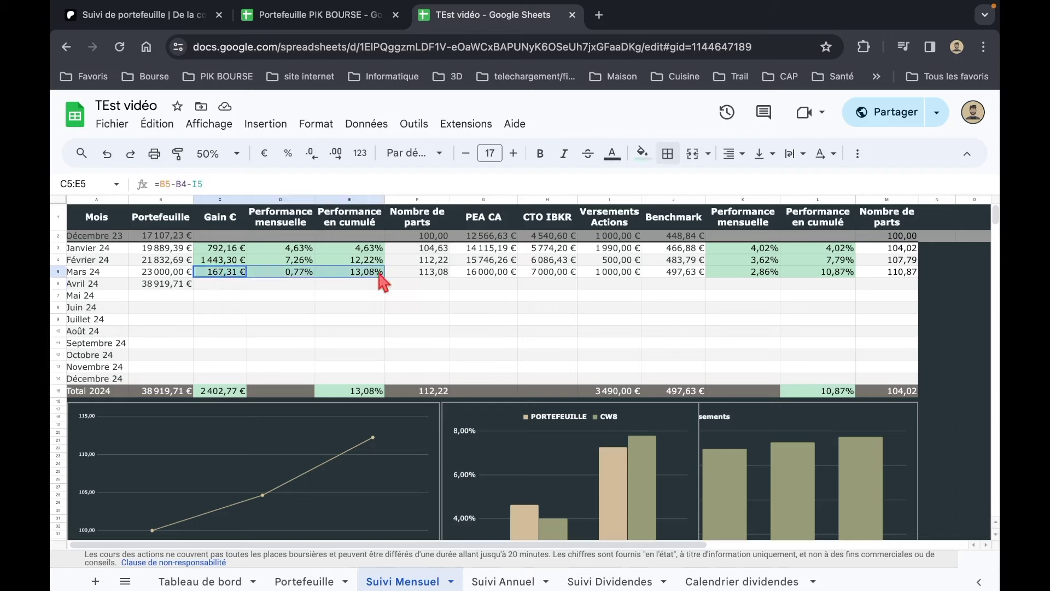
left_click(442, 286)
left_click_drag(228, 274, 453, 285)
left_click(529, 328)
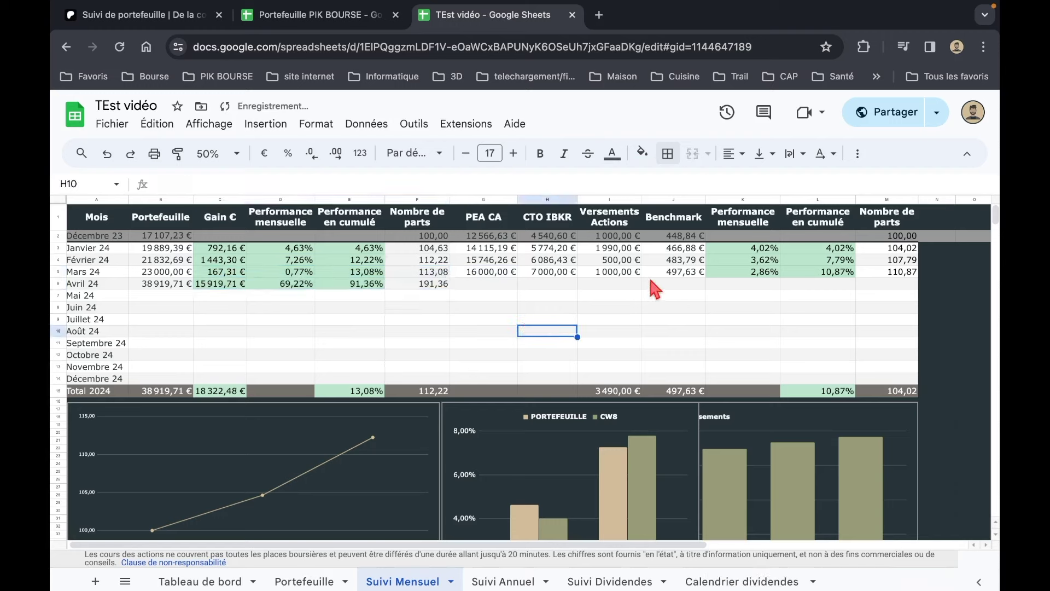
left_click(685, 273)
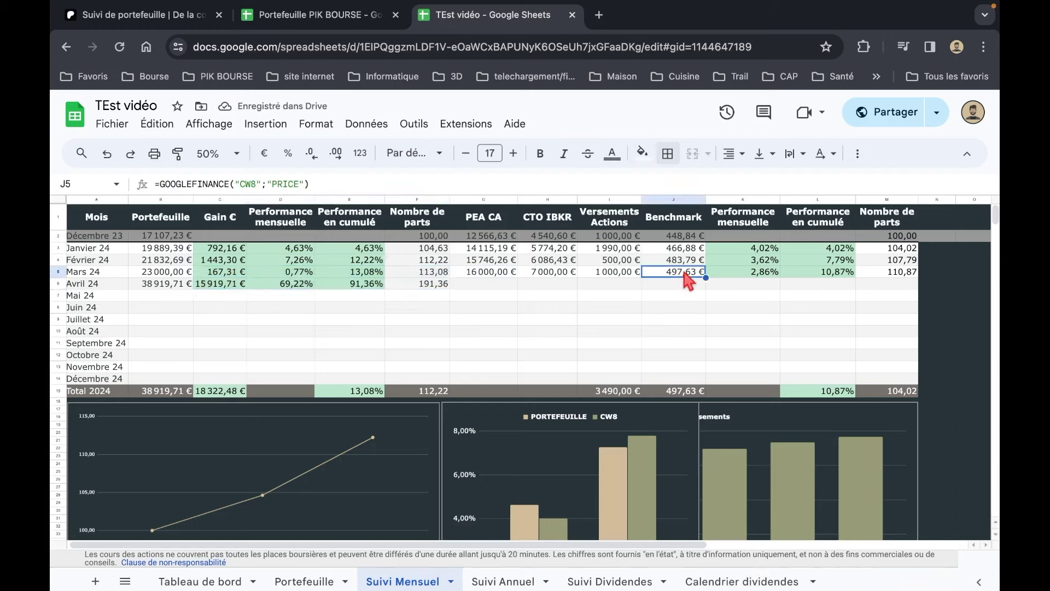
Step: Paste Mars 24's benchmark price into Avril 24 and revise the Mars 24 benchmark value
left_click(682, 287)
key("ctrl+v")
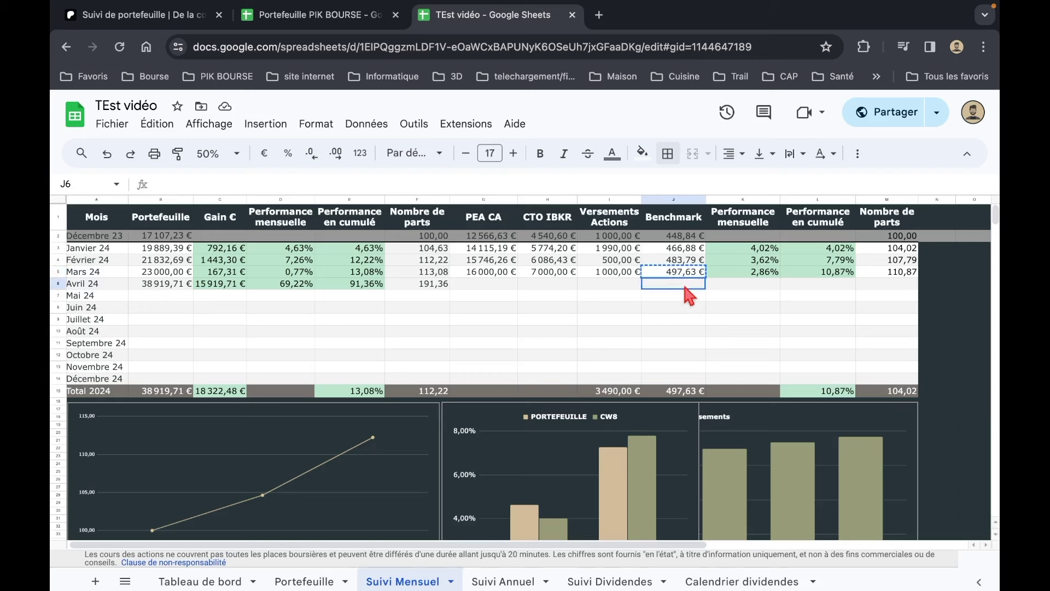
left_click(681, 272)
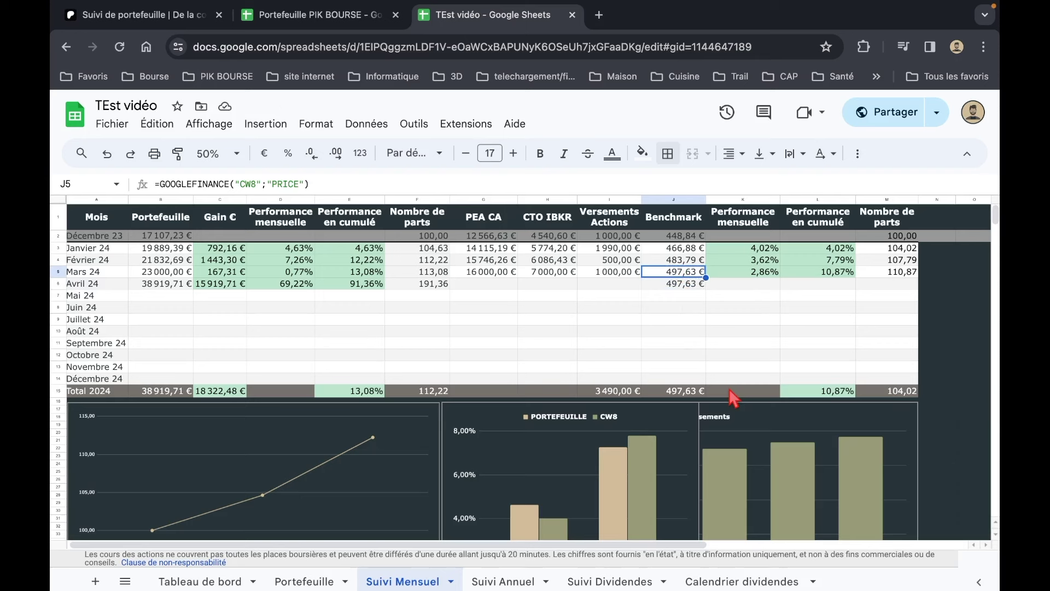
type("497")
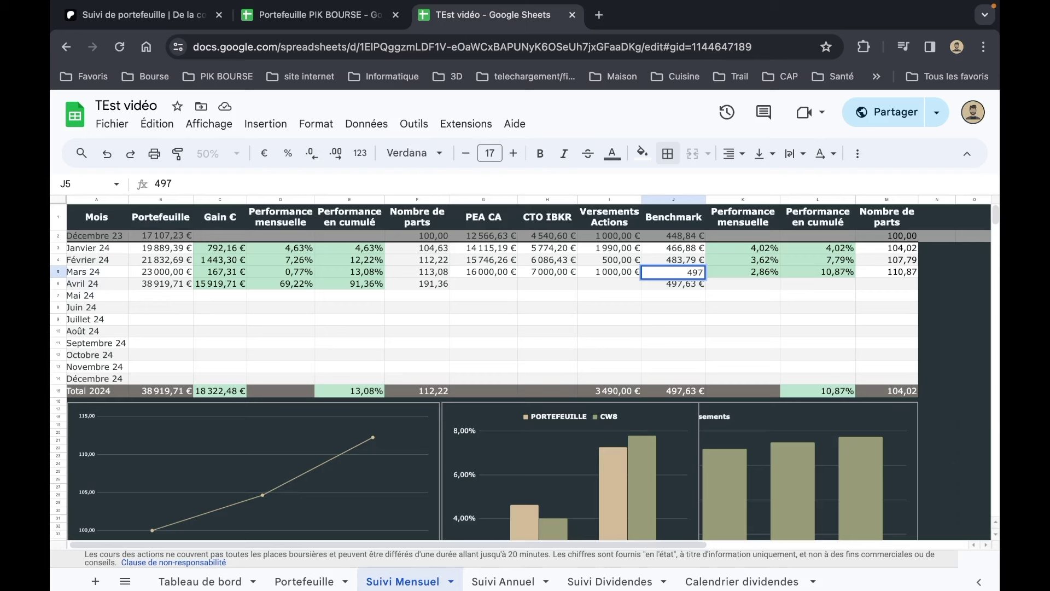
left_click(754, 381)
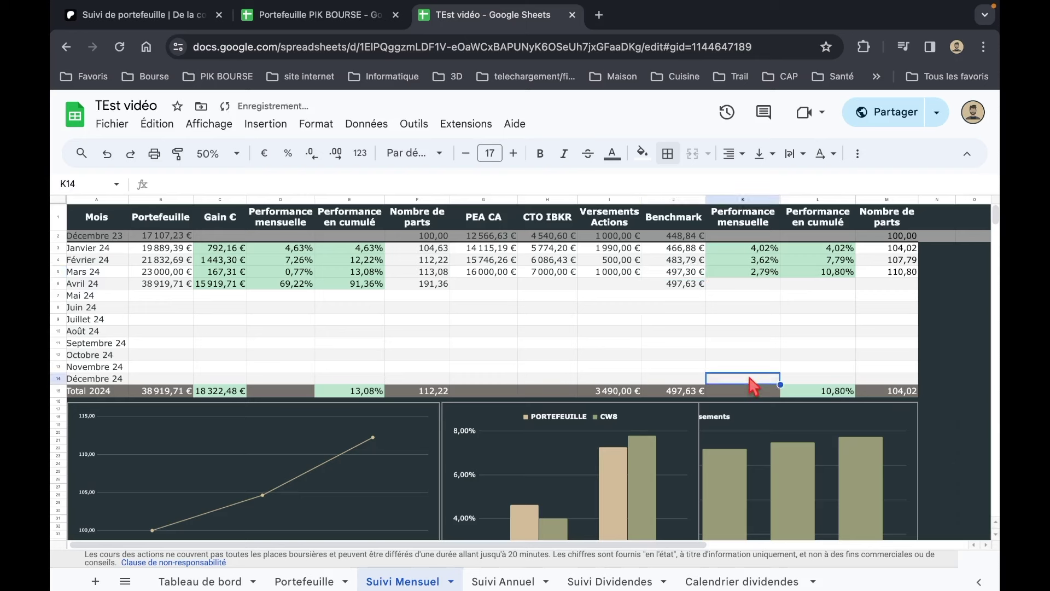
left_click(688, 262)
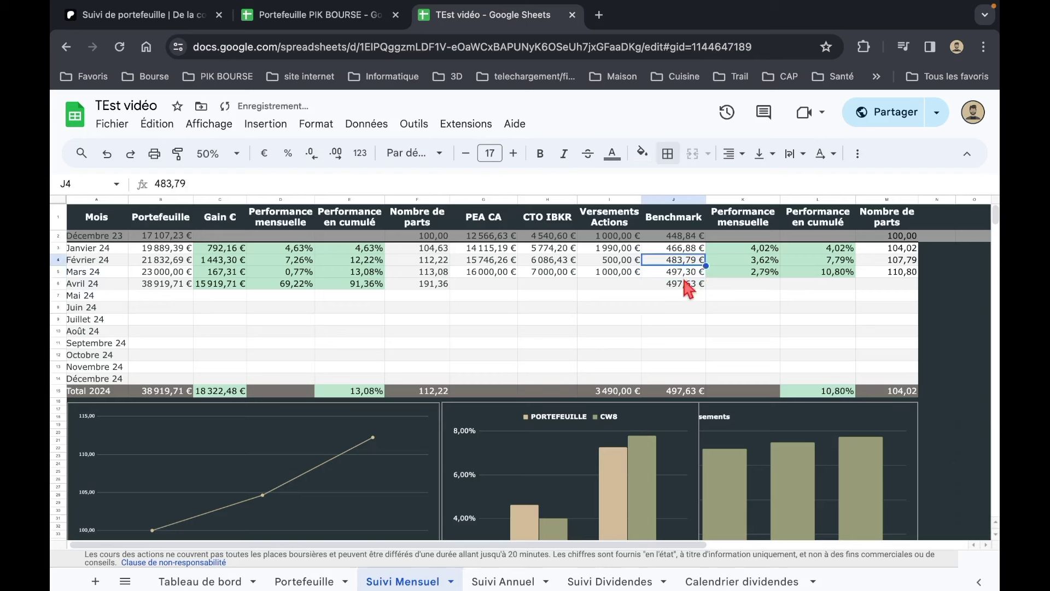
key("Down")
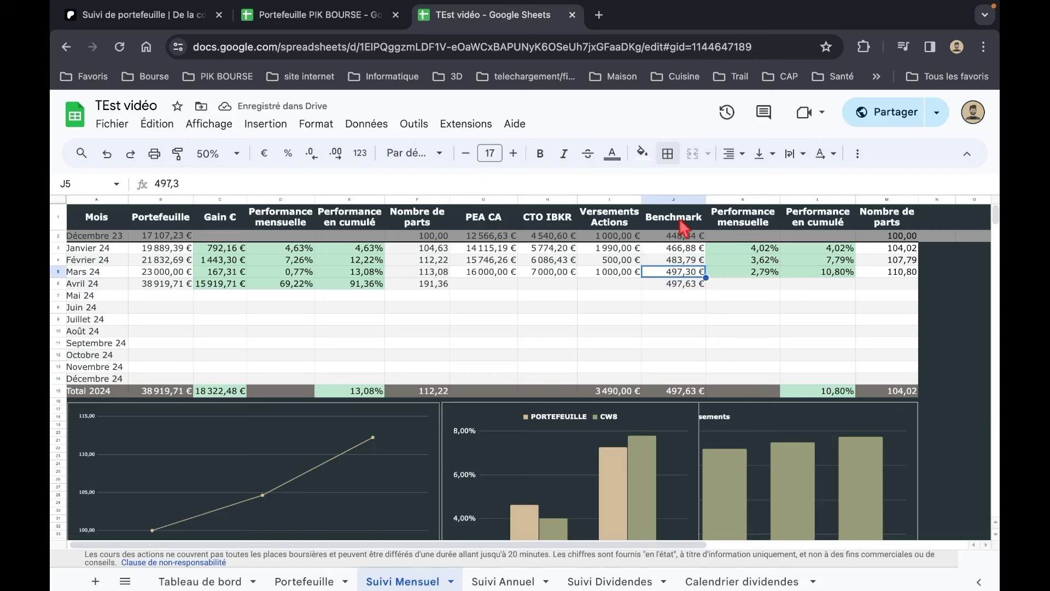
left_click(684, 296)
left_click(683, 273)
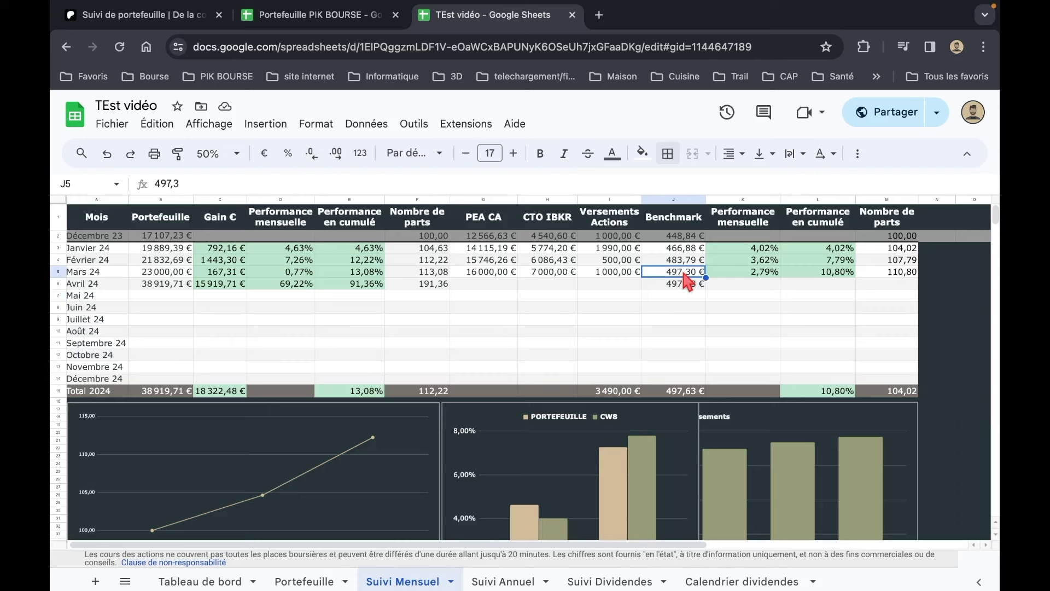
Step: Extend Mars 24's benchmark performance formulas down to the Avril 24 row
left_click_drag(760, 273, 917, 287)
left_click(891, 307)
left_click(751, 310)
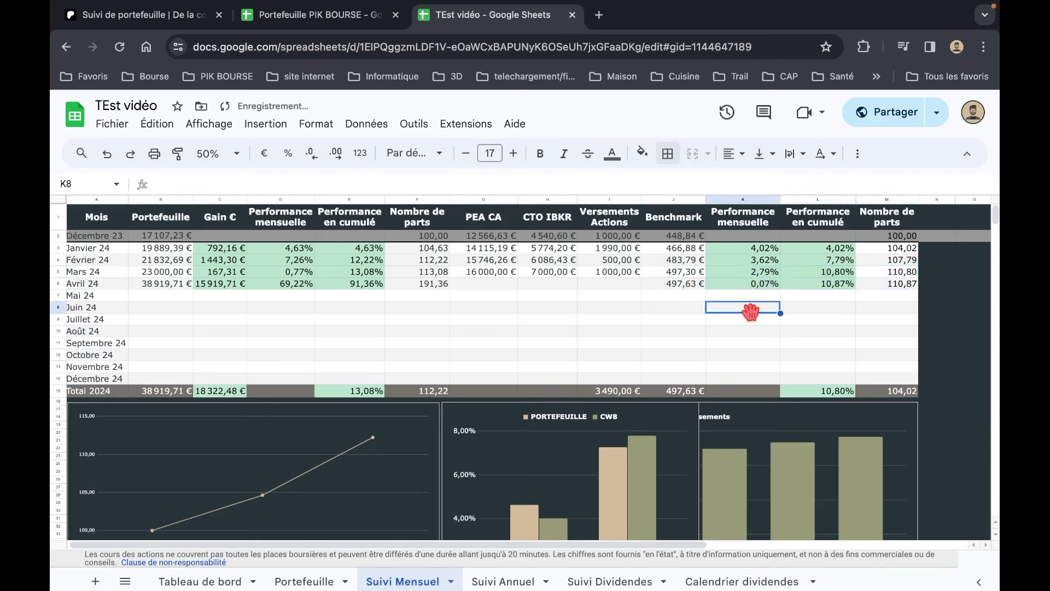
left_click(686, 272)
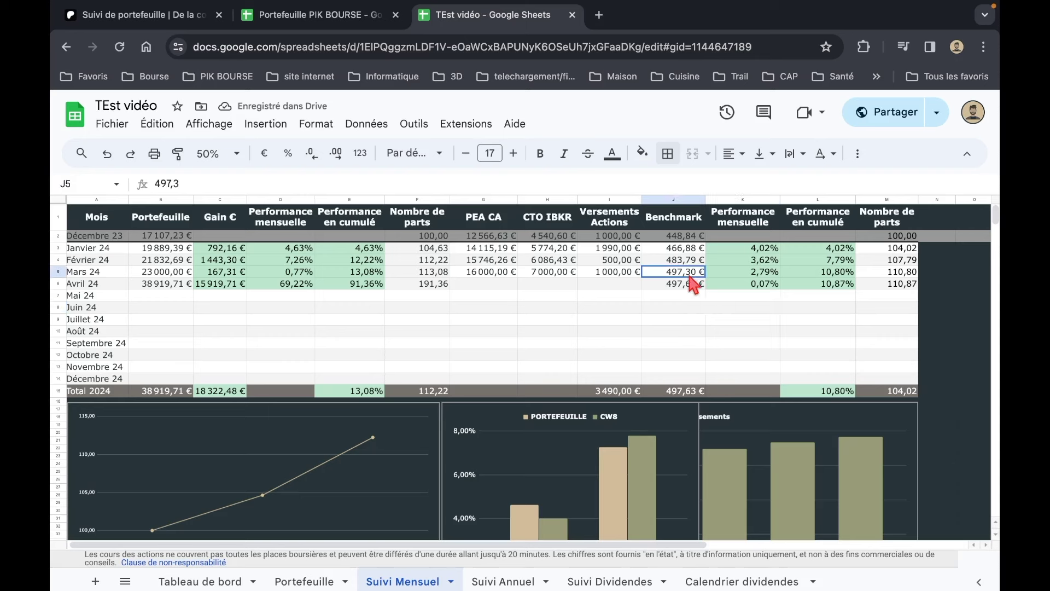
left_click(730, 284)
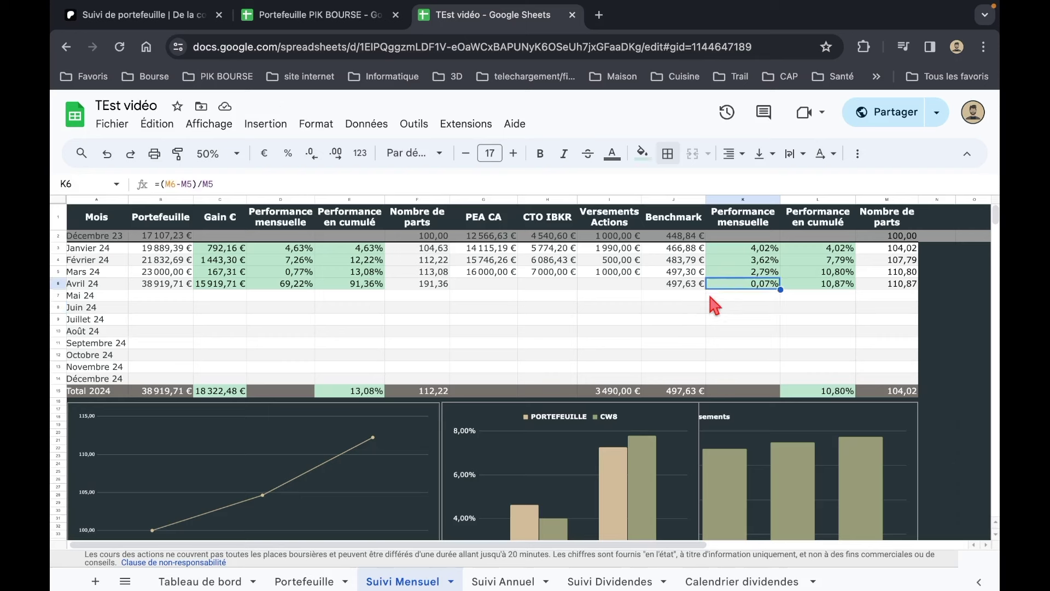
Step: Correct the Mars 24 benchmark value (J5) to 497,63 €
left_click(693, 286)
double_click(691, 271)
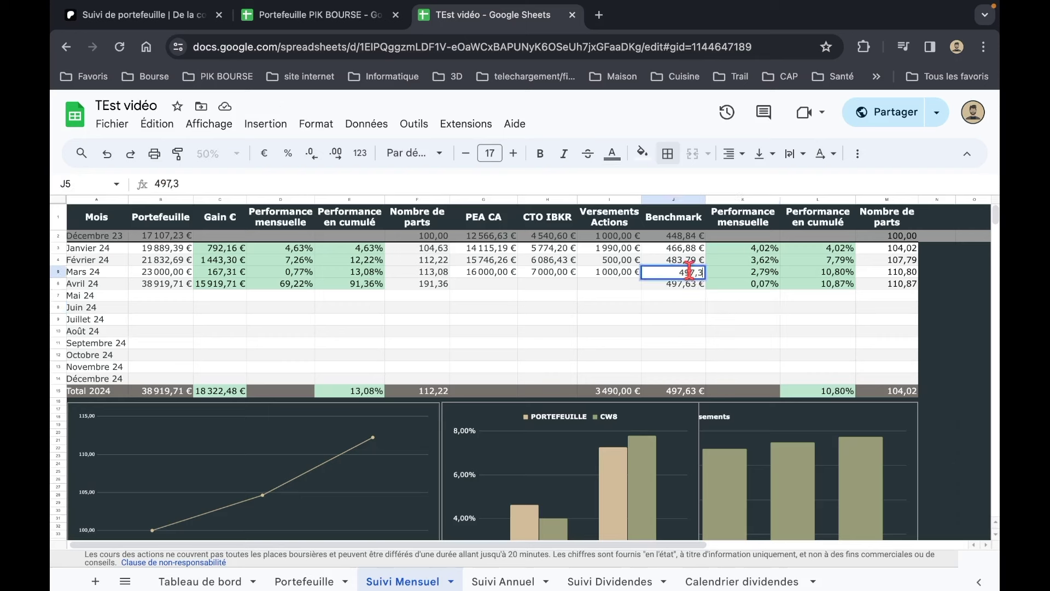
key("BackSpace")
type("63")
key("Return")
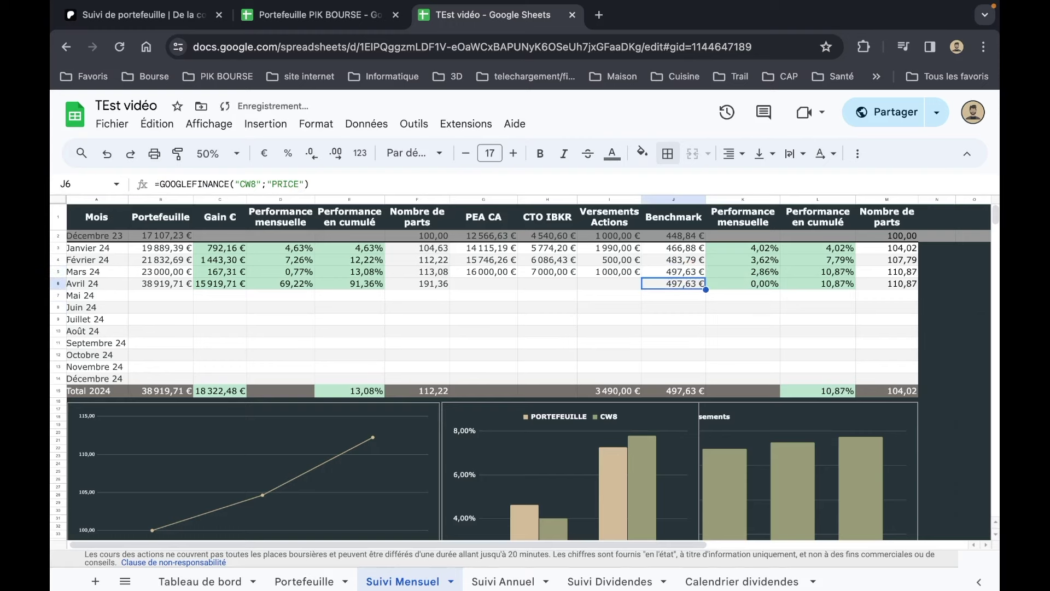
left_click(735, 343)
Step: Change the performance chart's data range from A2:M4 to A2:M6 so PORTEFEUILLE and CW8 bars reach Avril 24
scroll(700, 335, "down", 3)
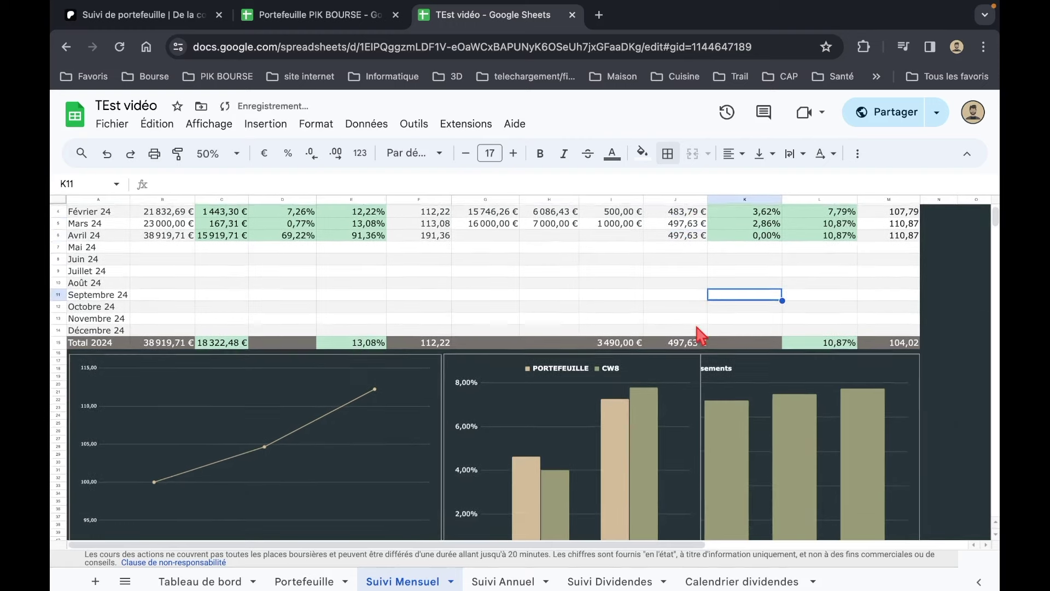
scroll(700, 335, "up", 1)
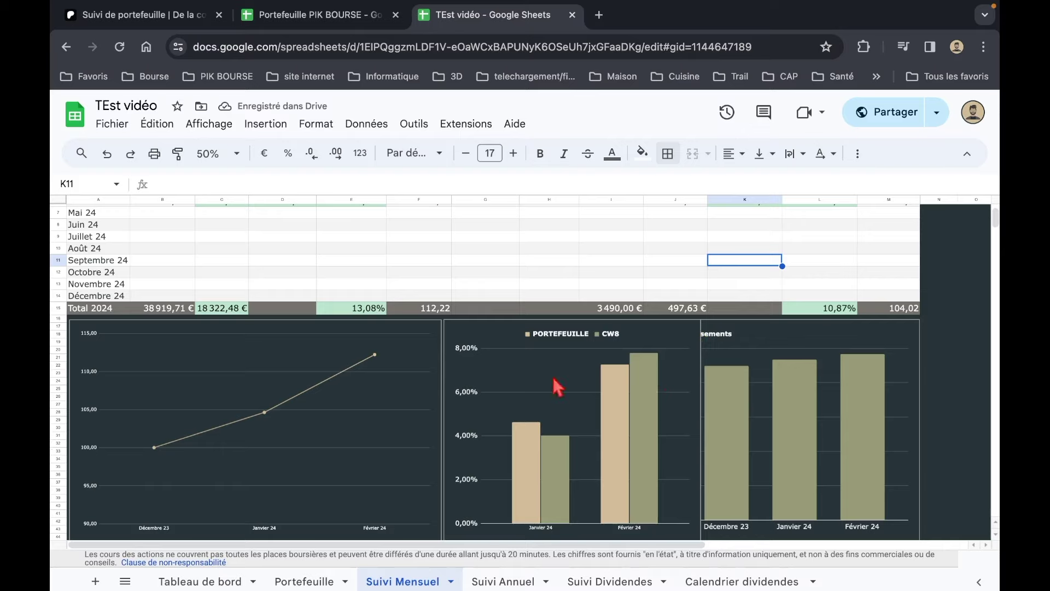
scroll(550, 471, "up", 3)
scroll(553, 483, "down", 3)
left_click(553, 483)
scroll(553, 483, "down", 1)
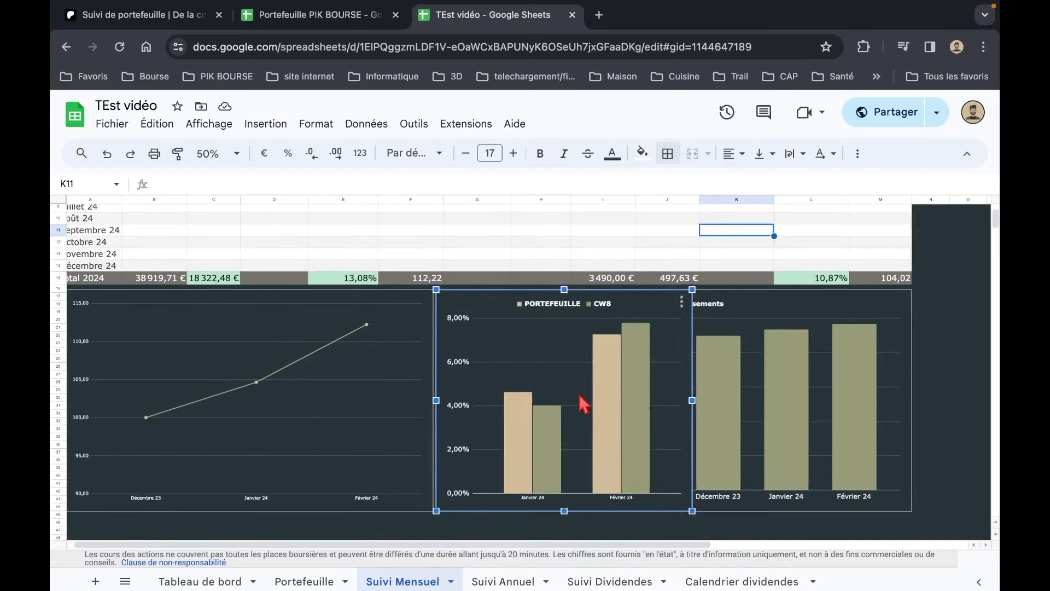
scroll(578, 394, "up", 3)
double_click(568, 403)
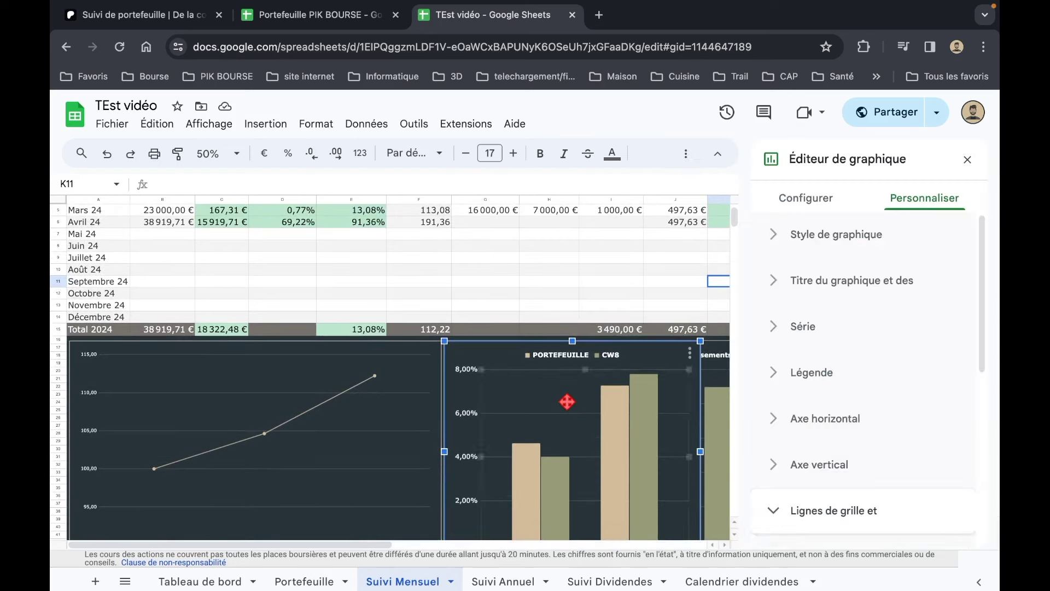
left_click(793, 200)
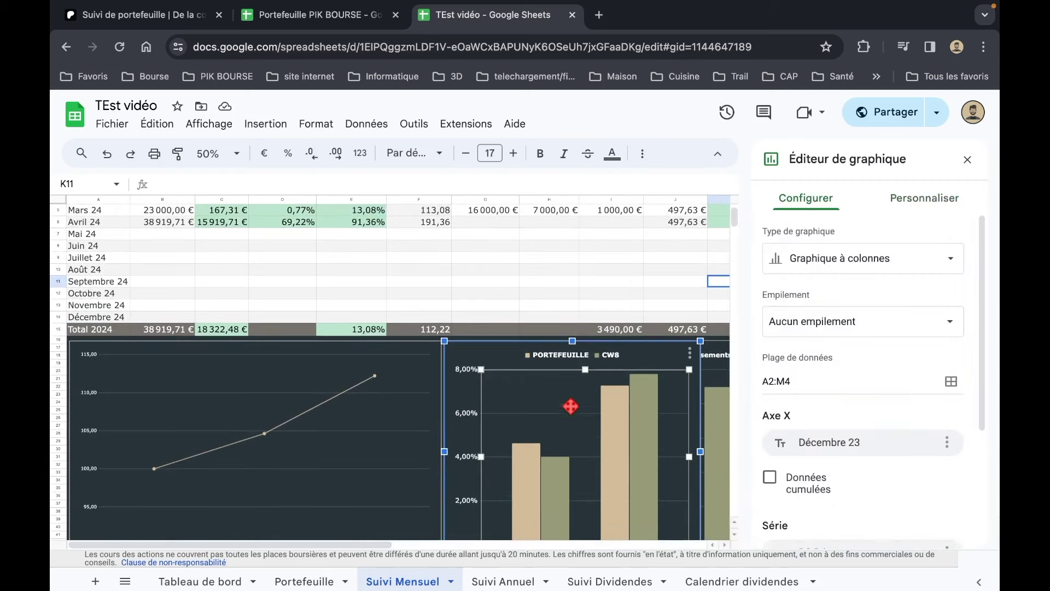
left_click(832, 378)
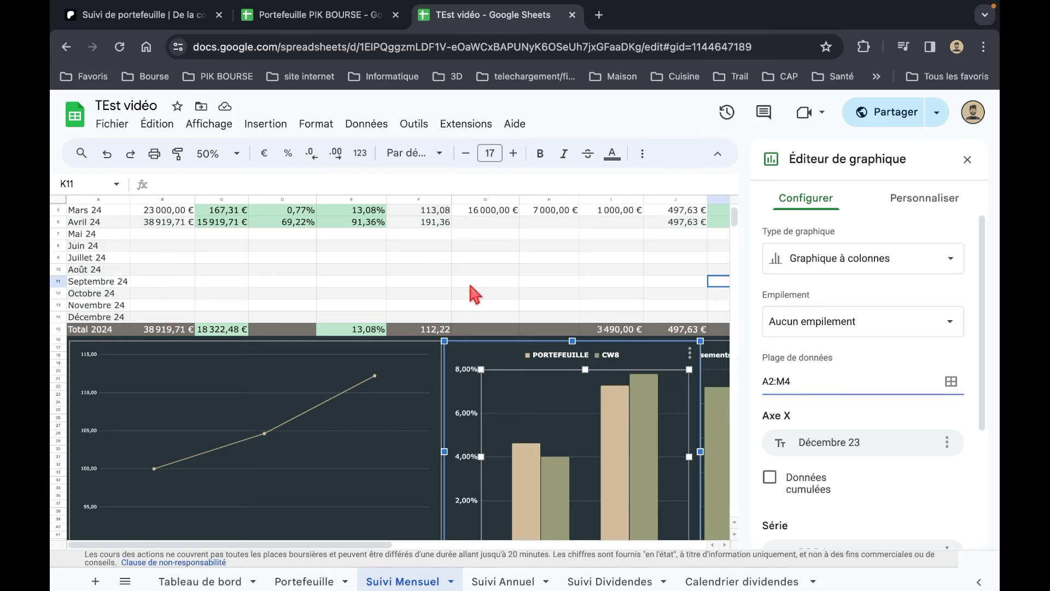
scroll(473, 291, "up", 3)
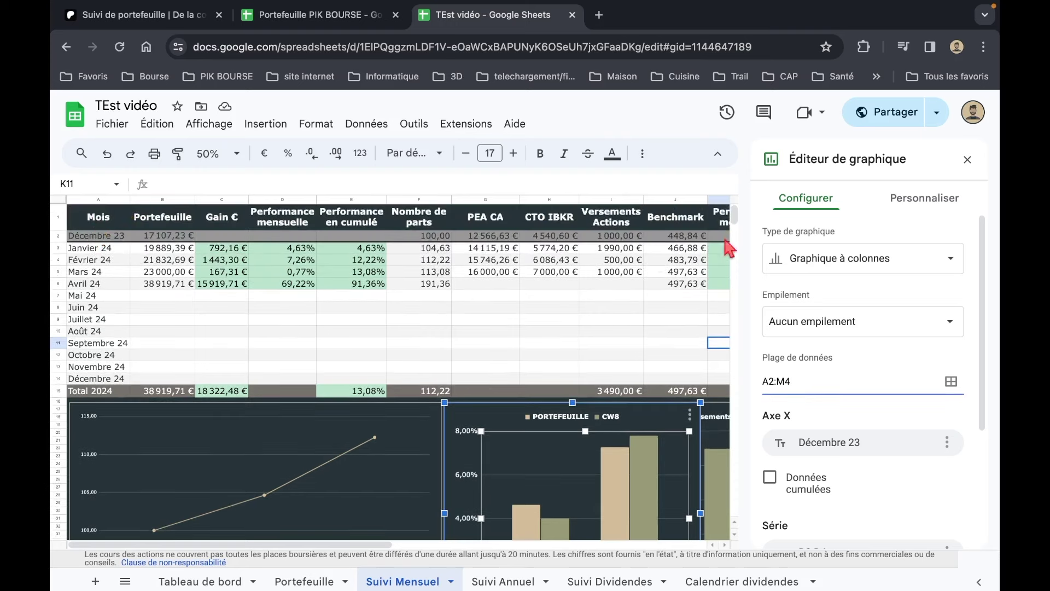
scroll(659, 303, "right", 5)
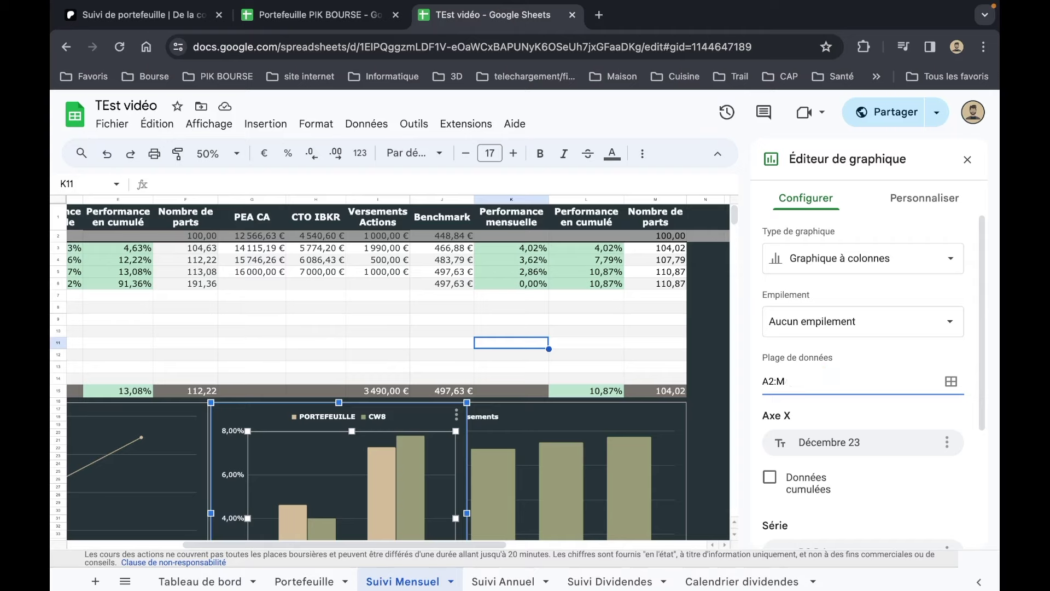
type("6")
key("Return")
left_click(441, 344)
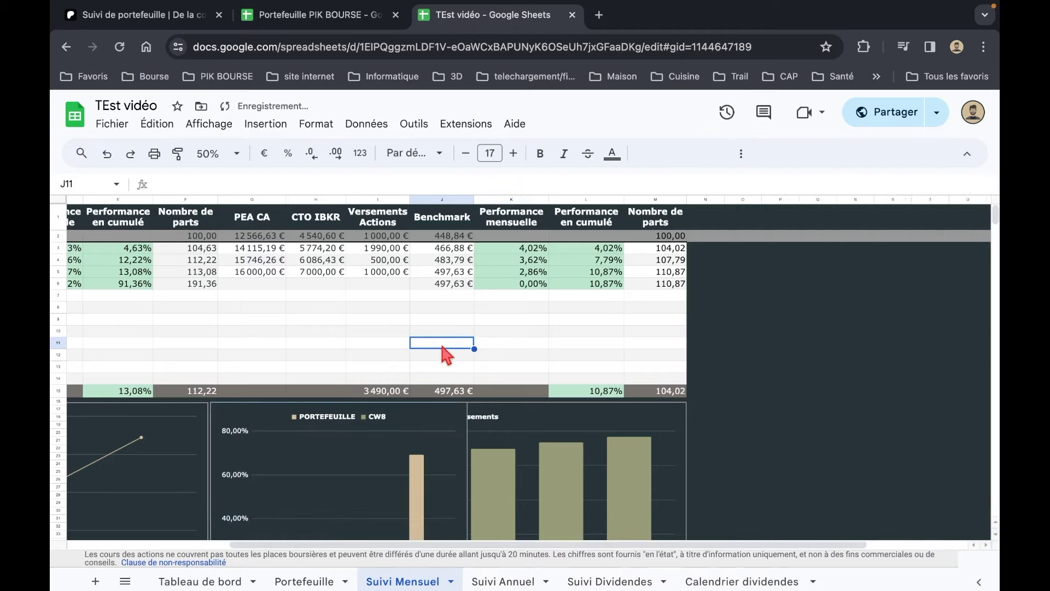
scroll(441, 344, "down", 2)
scroll(441, 345, "down", 3)
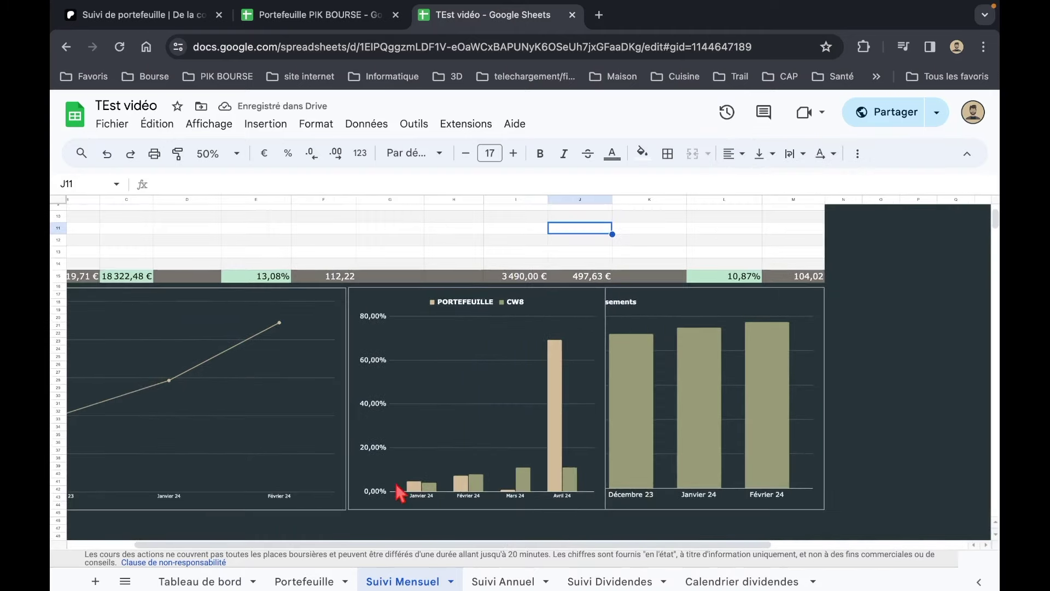
left_click(562, 429)
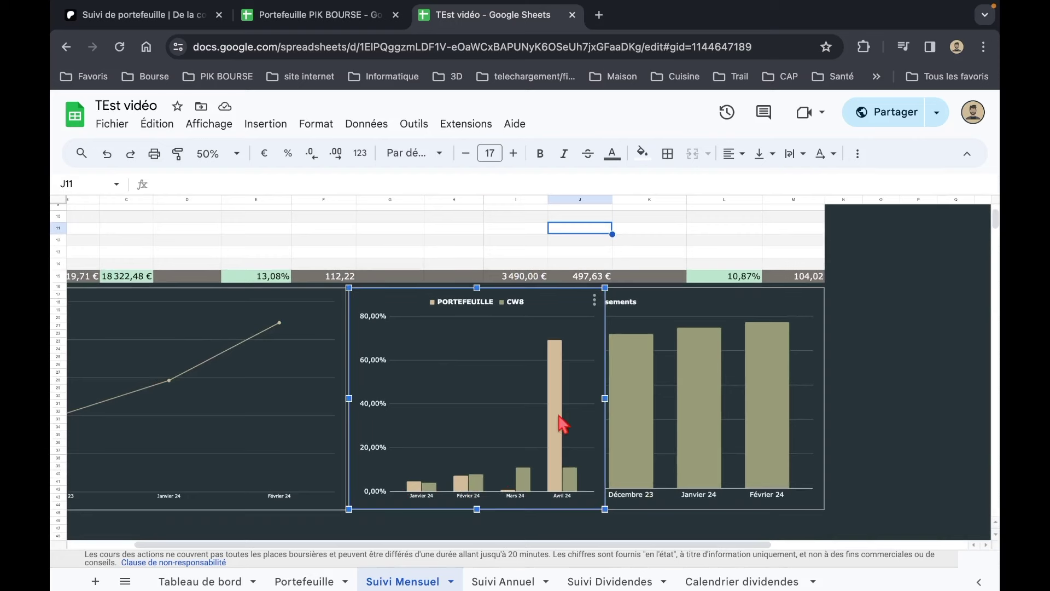
scroll(563, 428, "up", 5)
left_click(241, 319)
left_click(298, 285)
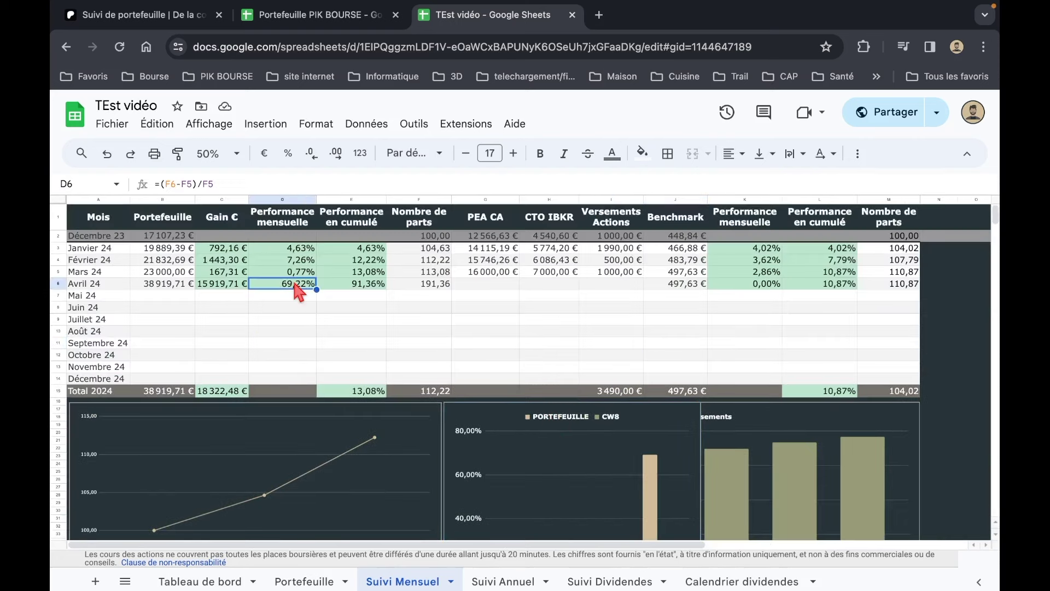
left_click(366, 286)
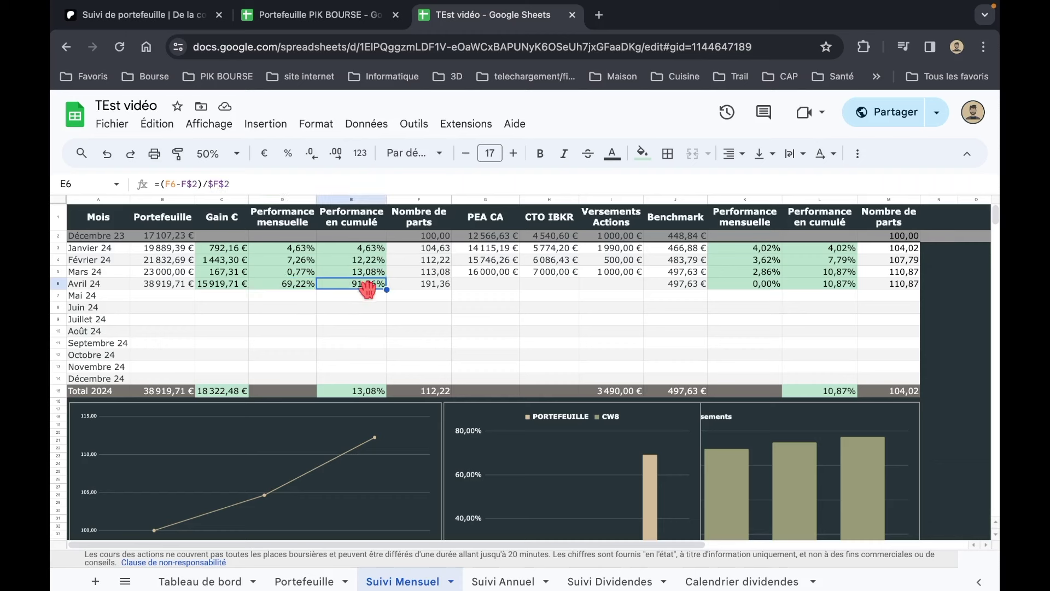
double_click(366, 284)
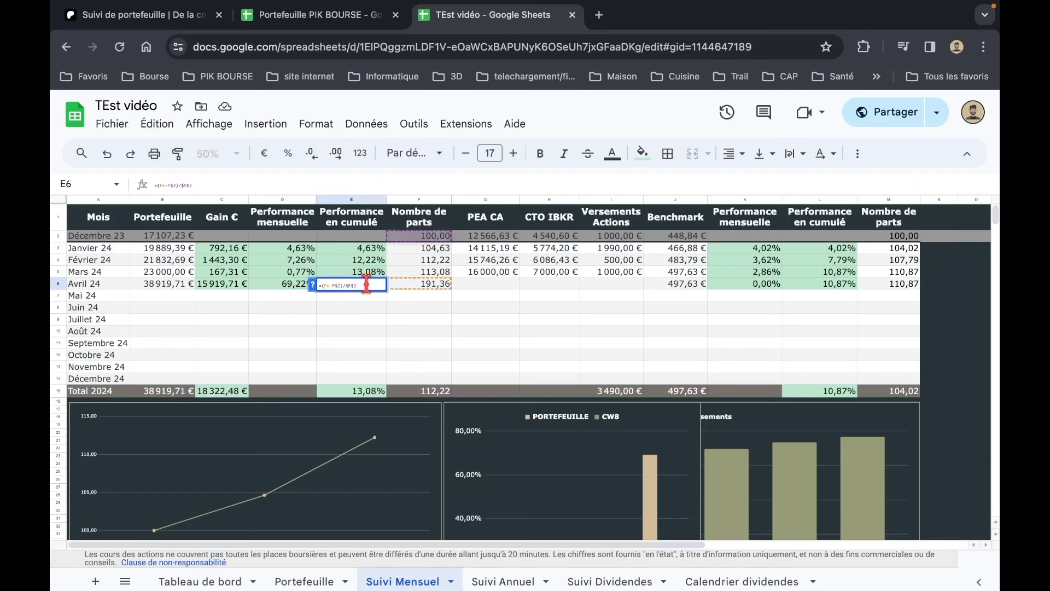
key("Escape")
left_click(365, 343)
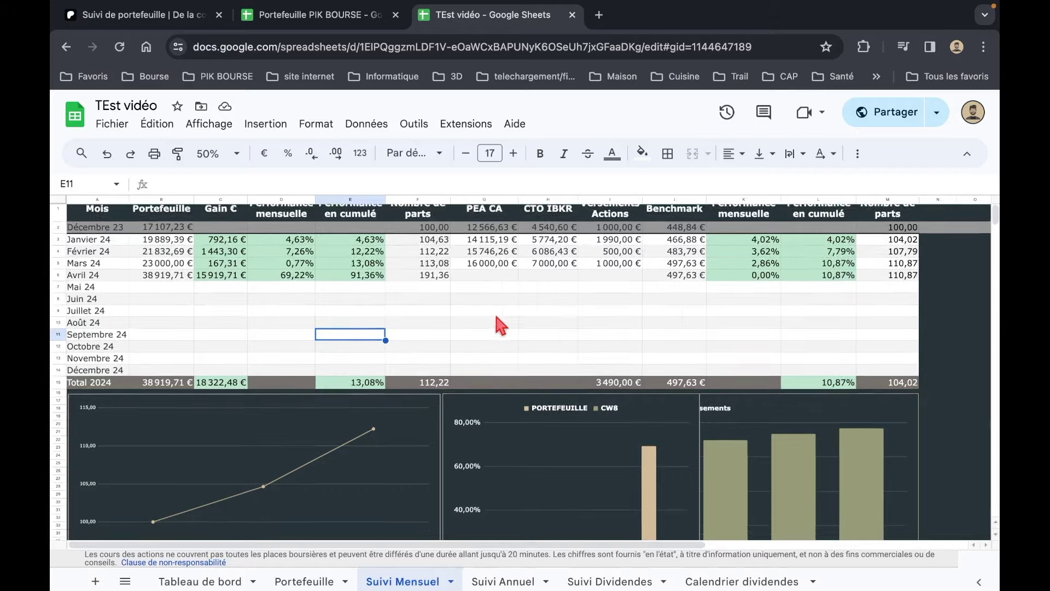
scroll(496, 316, "down", 3)
left_click(648, 368)
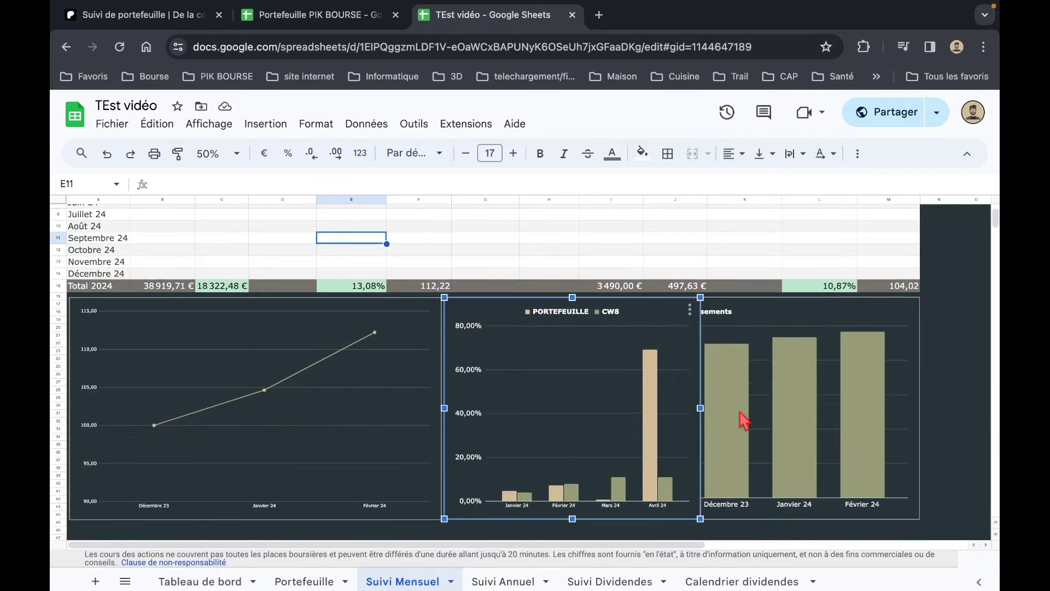
scroll(534, 344, "up", 2)
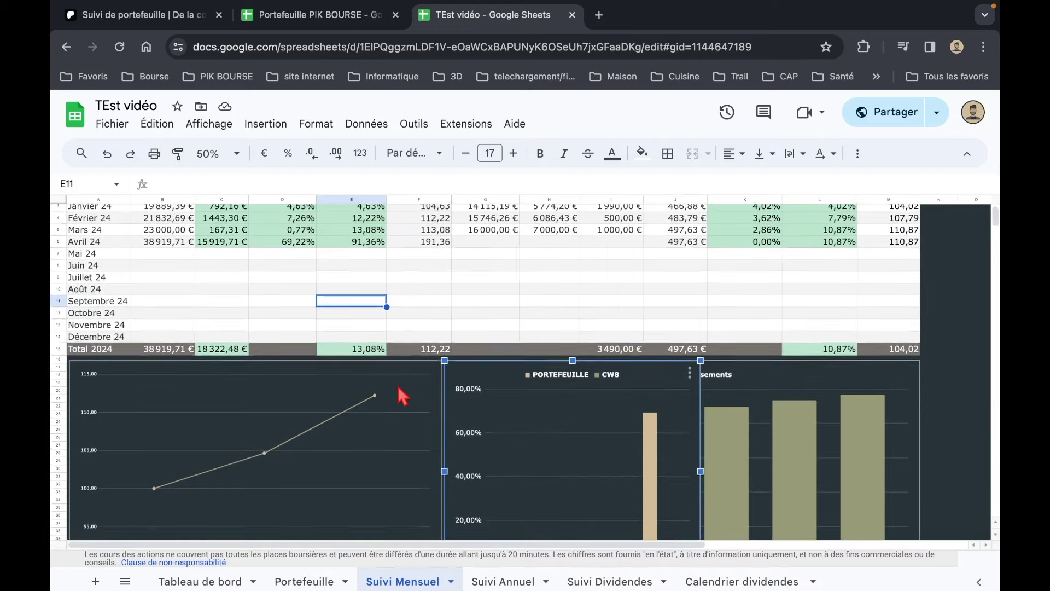
double_click(557, 395)
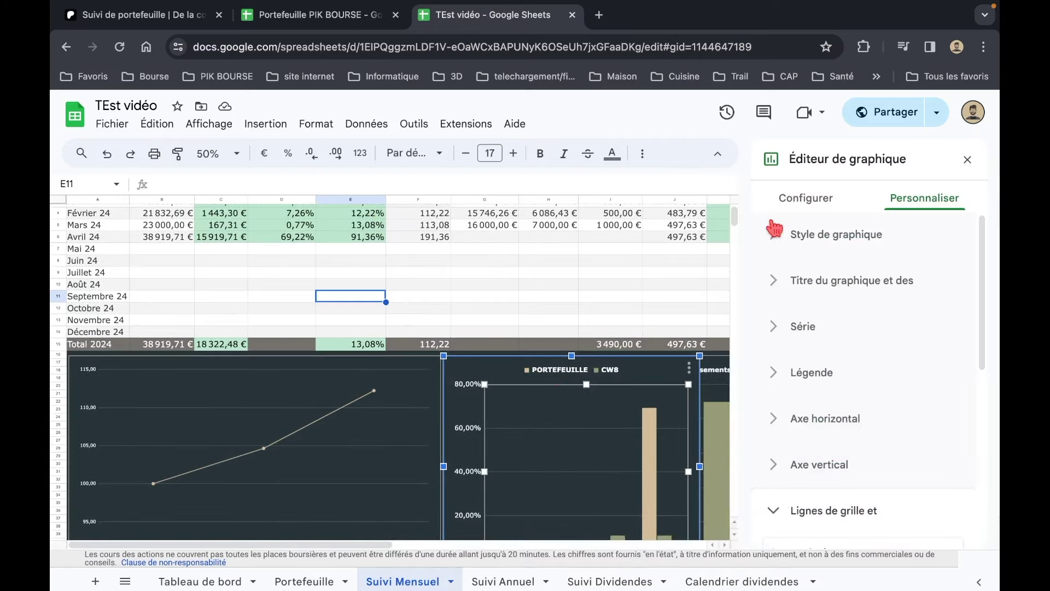
left_click(804, 198)
scroll(613, 399, "up", 2)
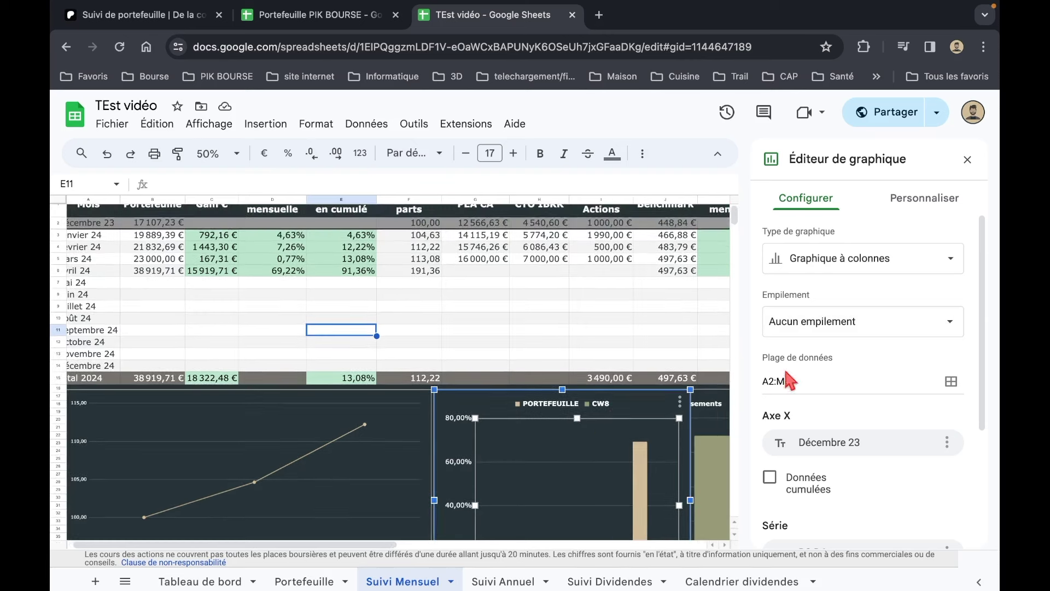
left_click(793, 377)
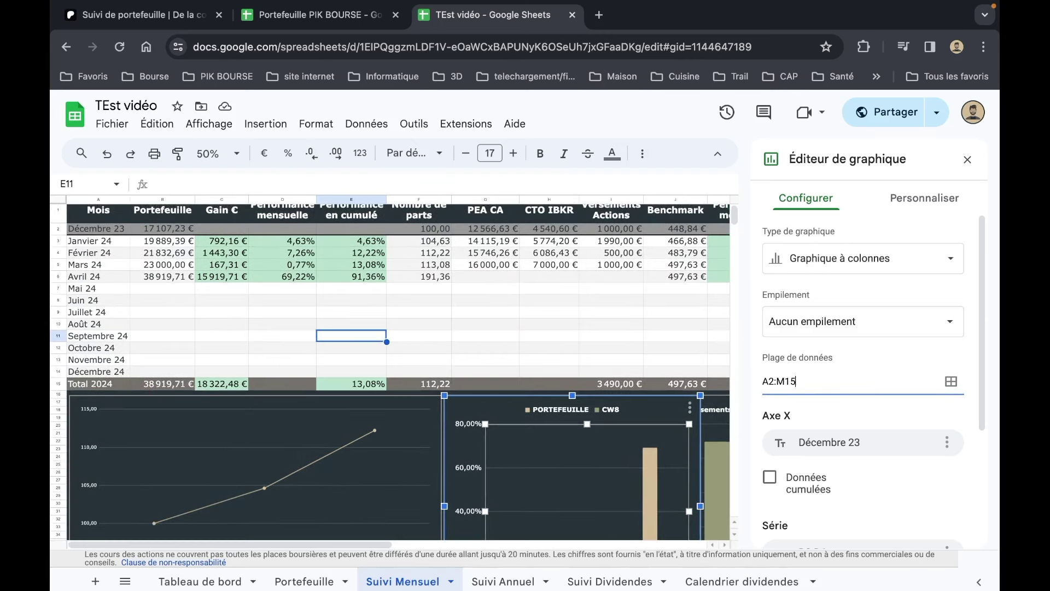
type("4")
key("Return")
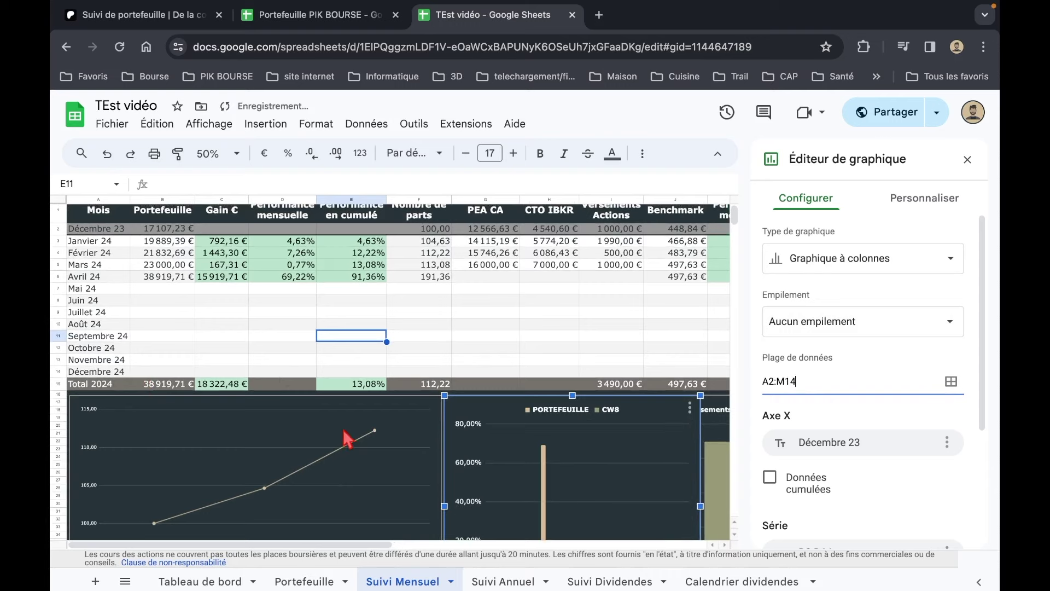
scroll(348, 436, "down", 3)
scroll(350, 438, "down", 2)
left_click(450, 502)
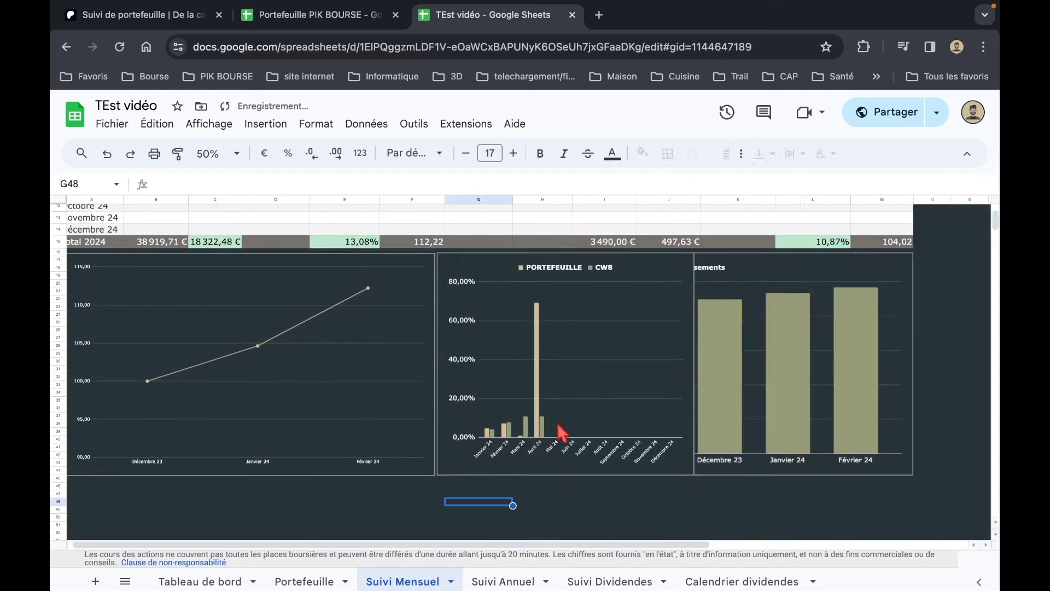
scroll(673, 492, "up", 2)
scroll(673, 519, "up", 3)
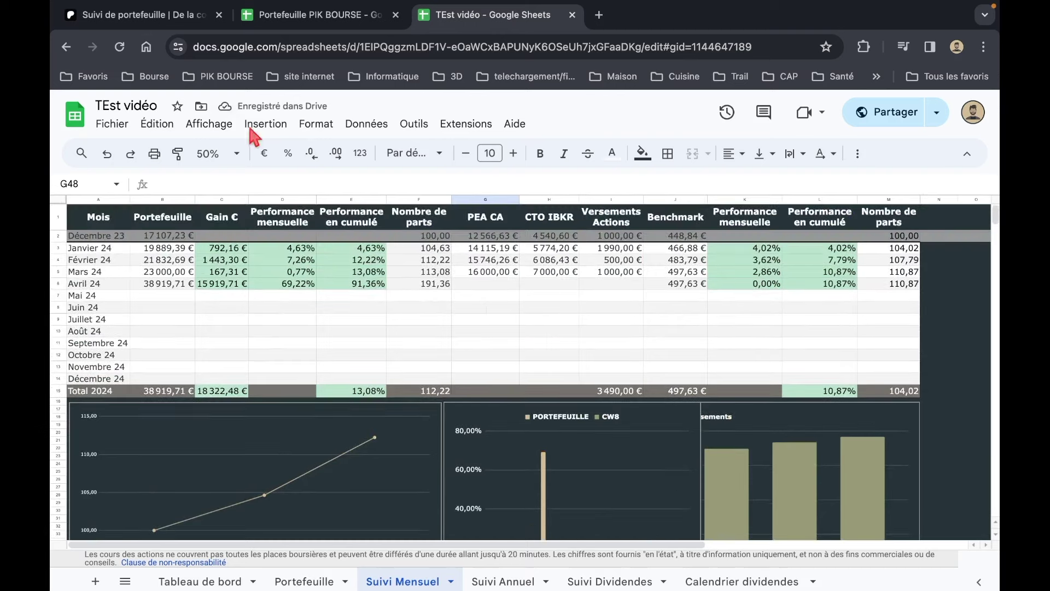
left_click(107, 153)
Step: Narrow the line chart and move the performance bar chart left beside it
scroll(371, 301, "down", 1)
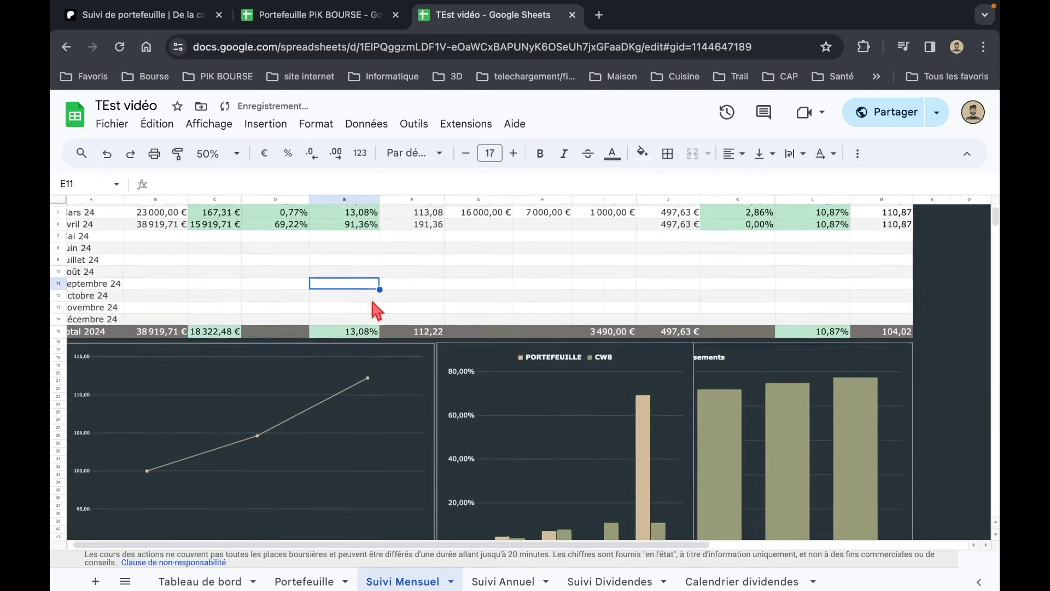
scroll(656, 413, "down", 1)
left_click(410, 409)
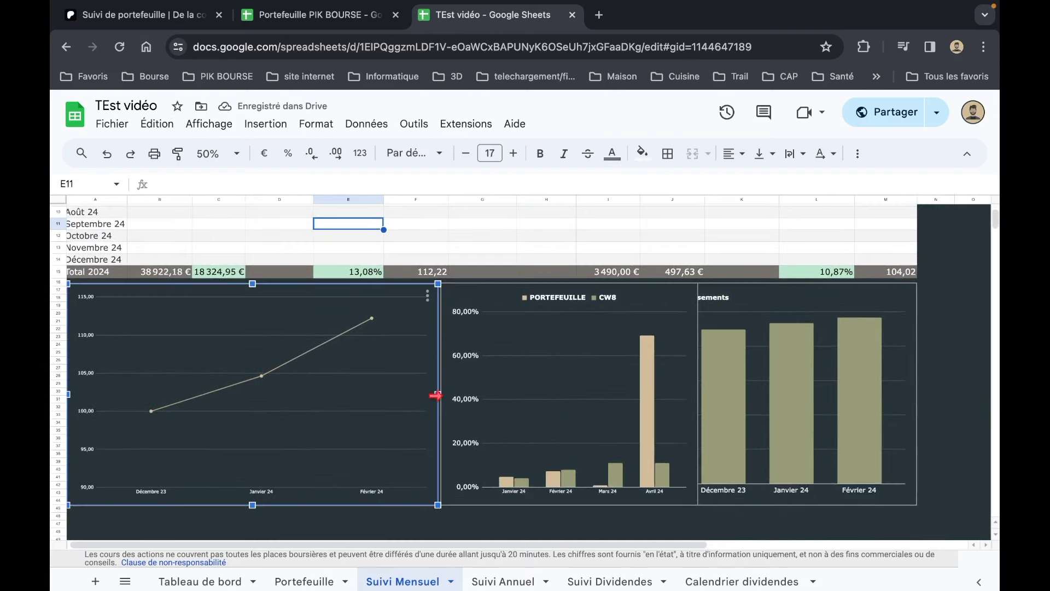
left_click_drag(438, 394, 350, 402)
left_click(525, 402)
left_click_drag(543, 403, 454, 399)
Step: Set the Historique Versements chart's data range to A3:M6 and check its bars through Avril 24
left_click(731, 417)
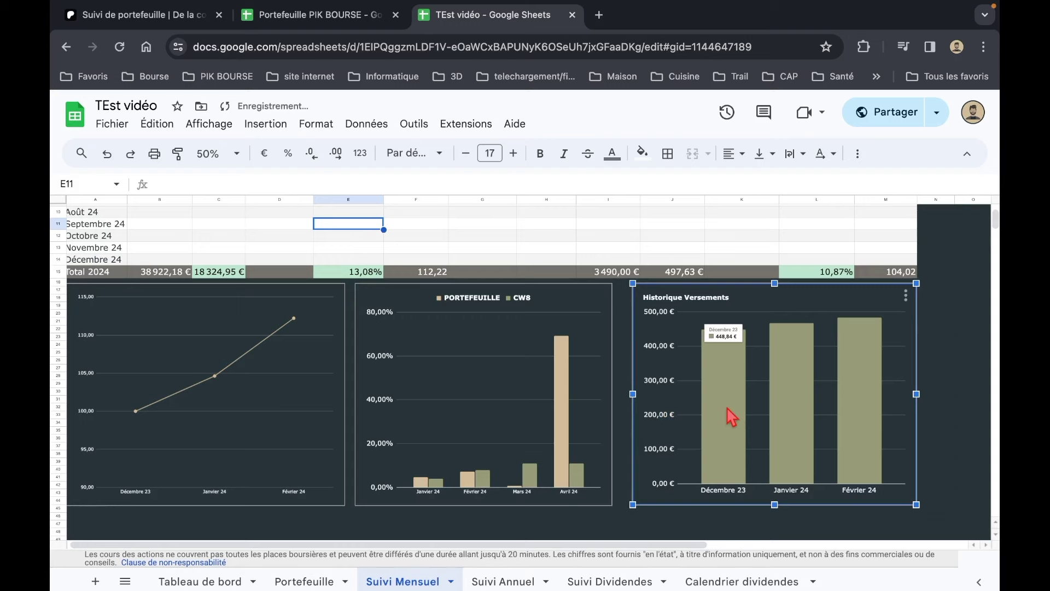
scroll(732, 417, "up", 1)
double_click(732, 417)
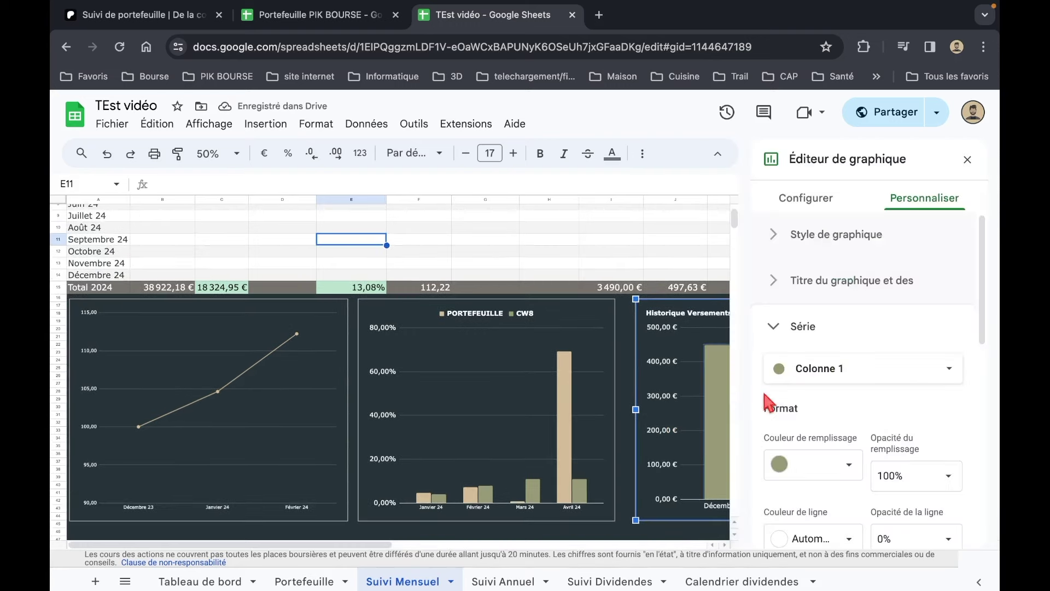
key("Escape")
double_click(760, 330)
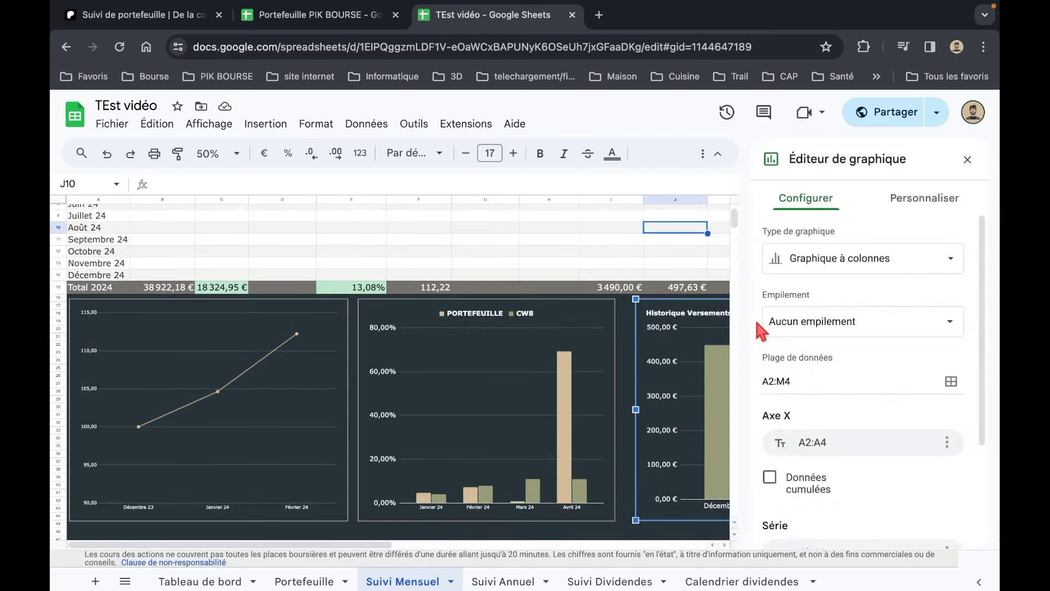
scroll(584, 347, "up", 4)
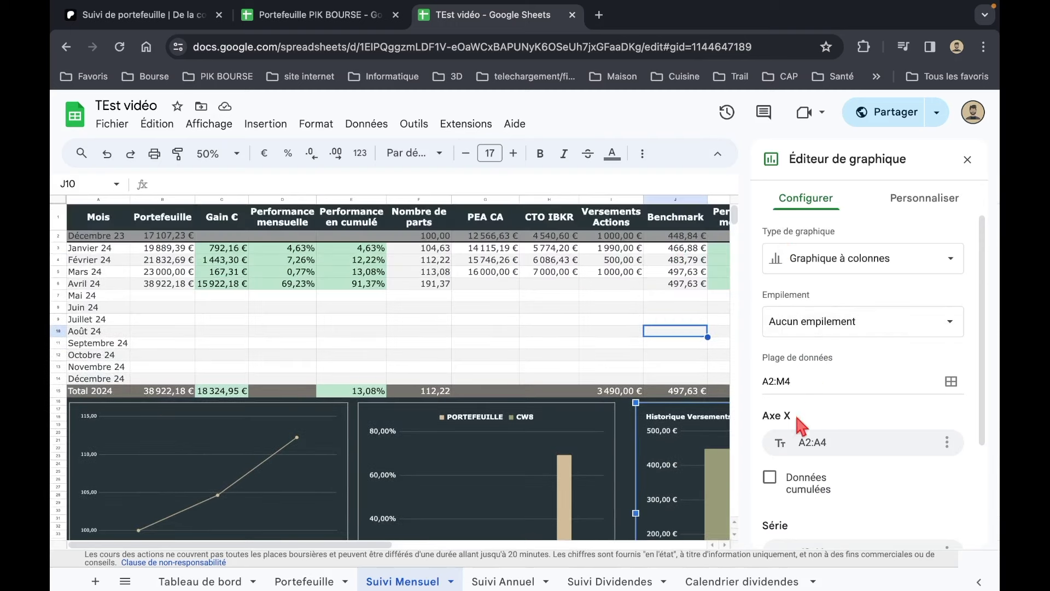
left_click(769, 381)
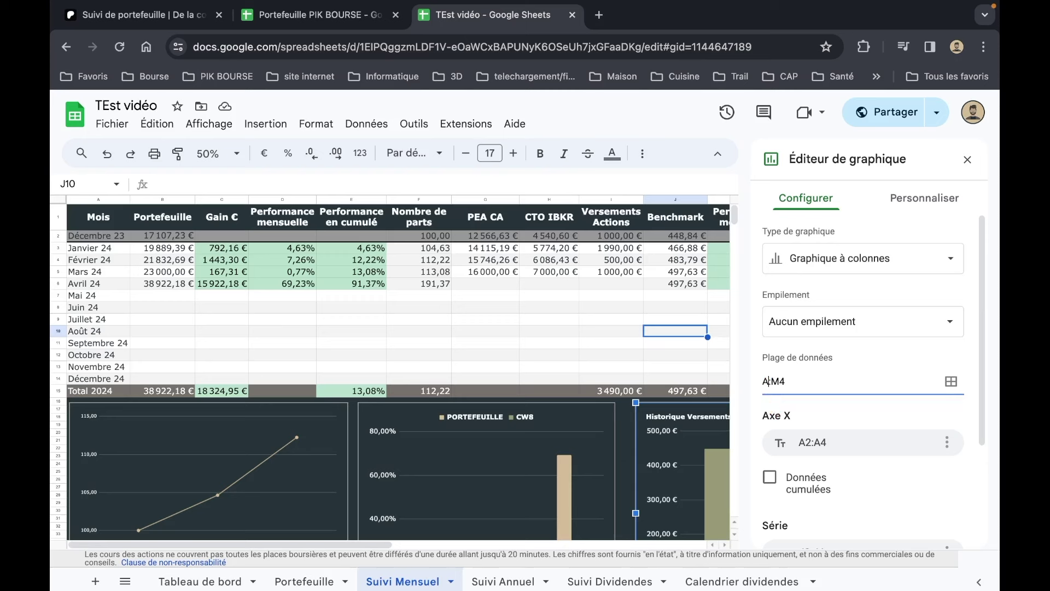
type("3")
left_click(799, 383)
type("6")
key("Return")
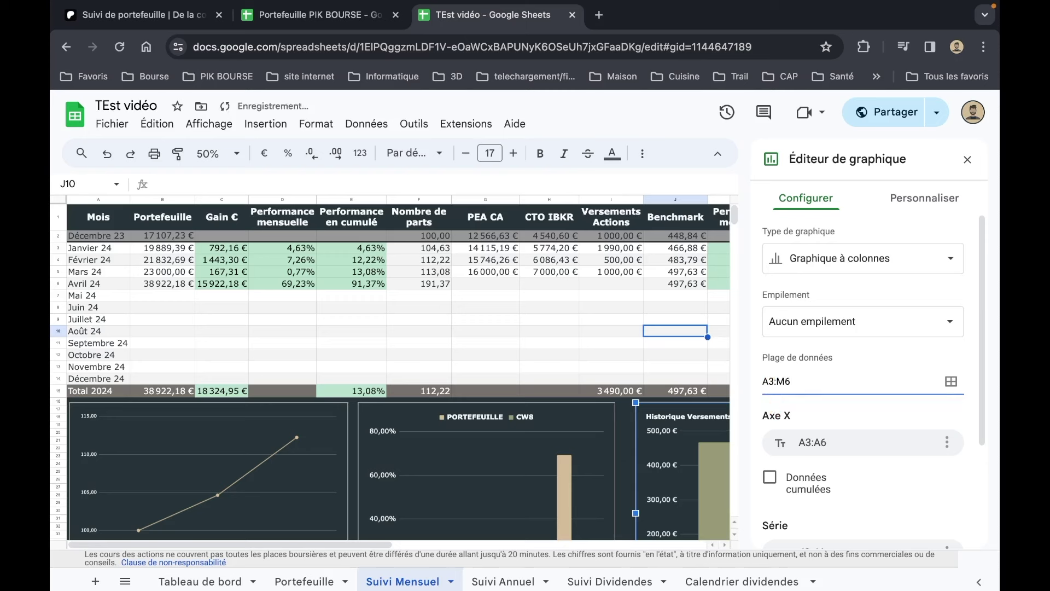
left_click(636, 343)
scroll(657, 383, "down", 2)
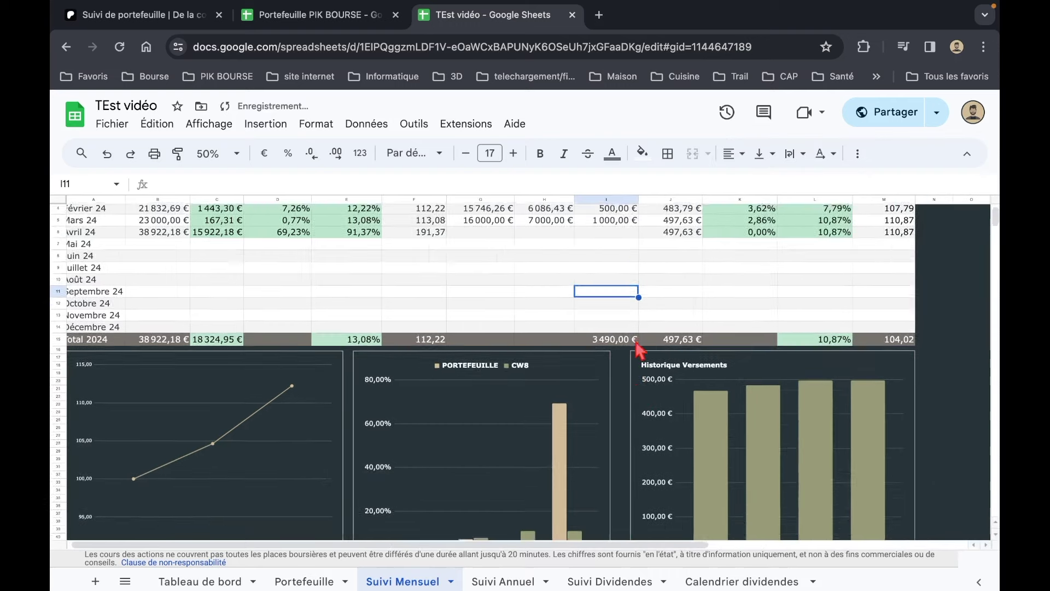
scroll(700, 438, "down", 2)
left_click(712, 462)
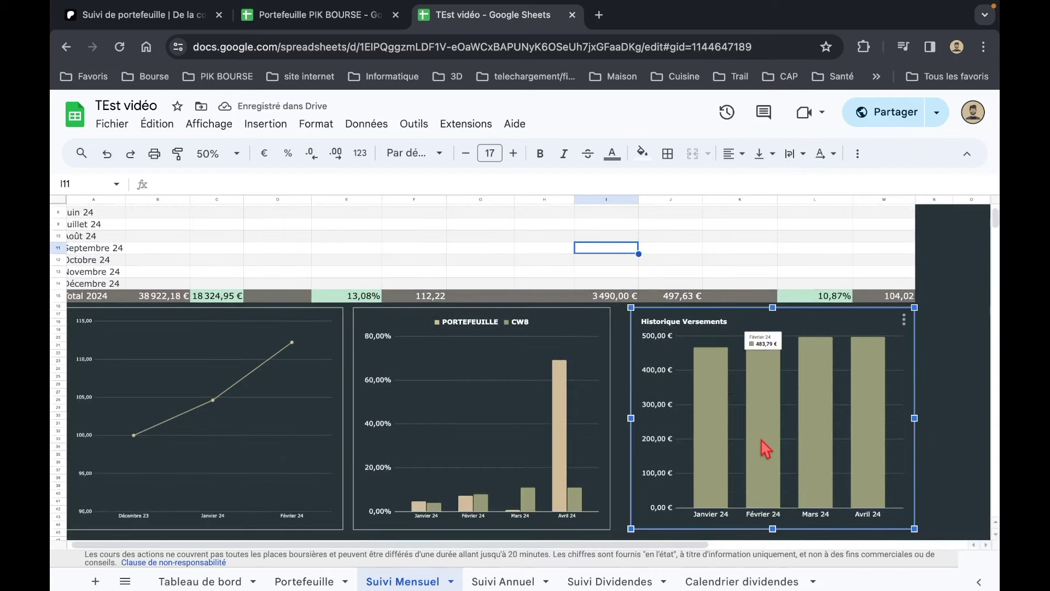
scroll(748, 506, "up", 3)
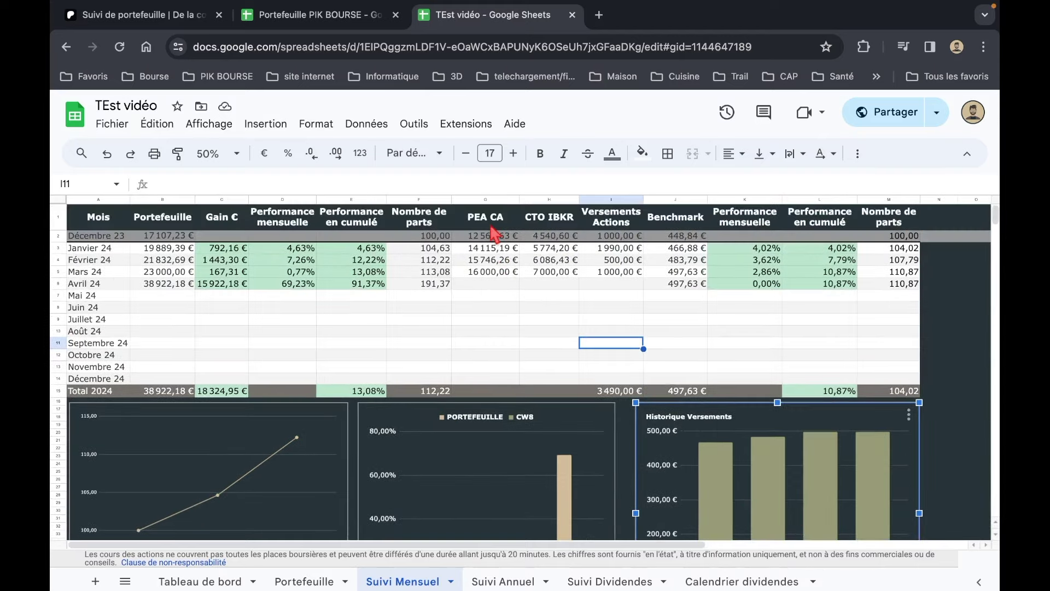
scroll(713, 469, "down", 2)
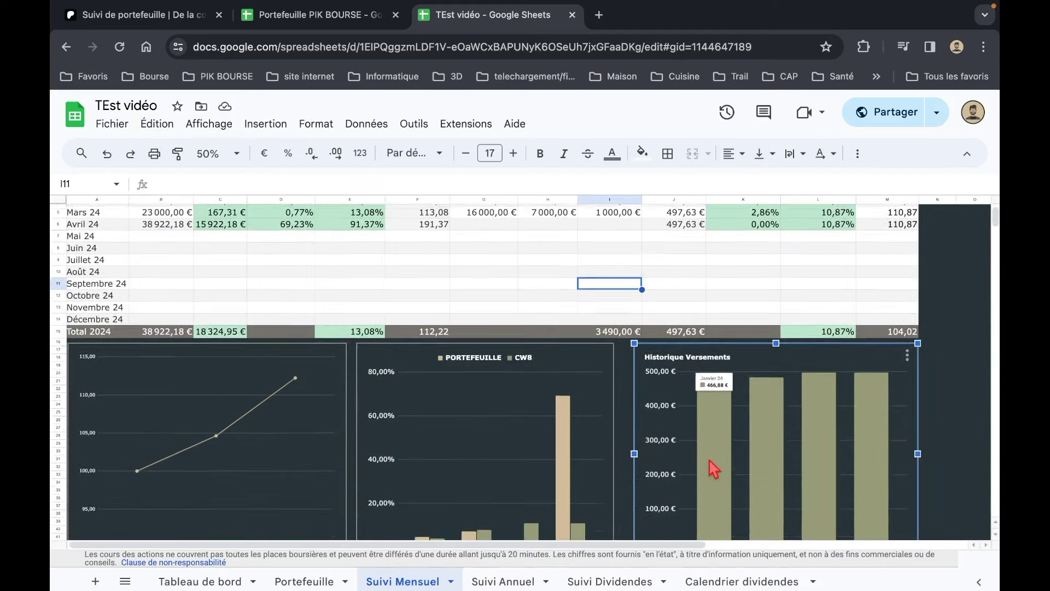
scroll(814, 441, "right", 2)
scroll(815, 441, "up", 3)
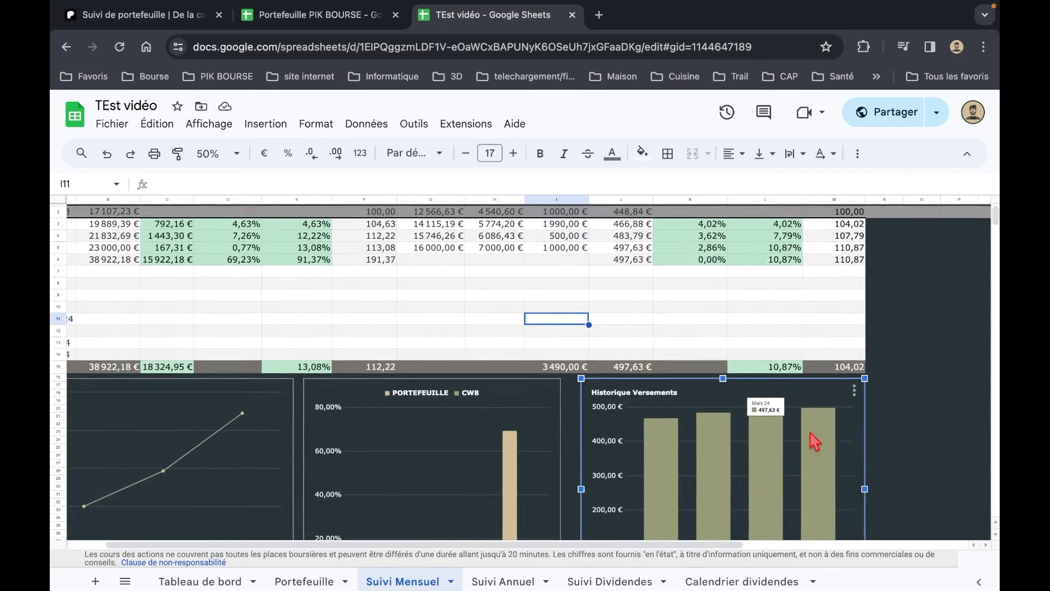
scroll(644, 285, "up", 1)
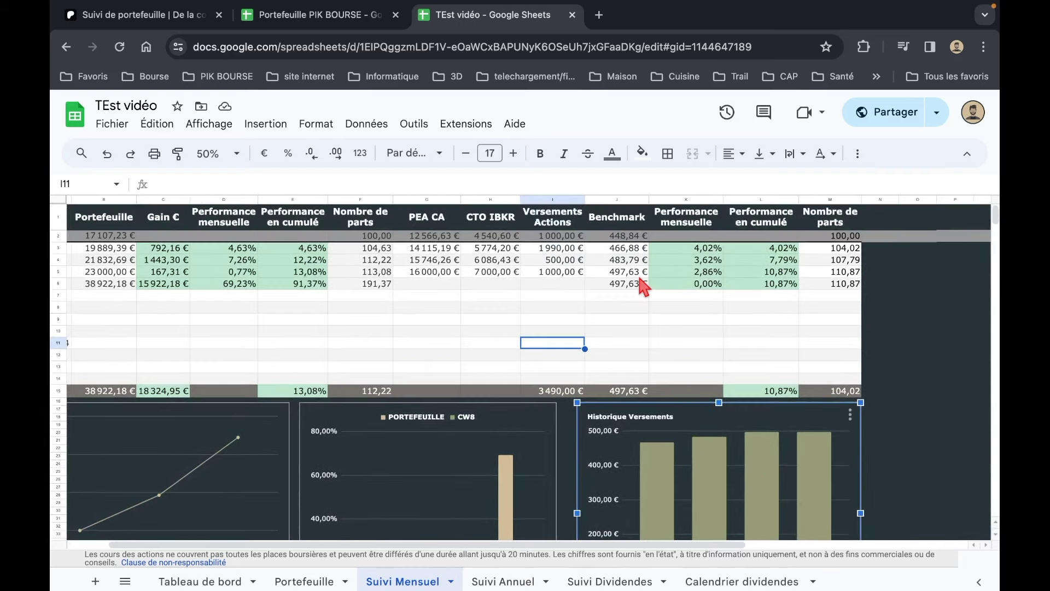
scroll(628, 305, "down", 3)
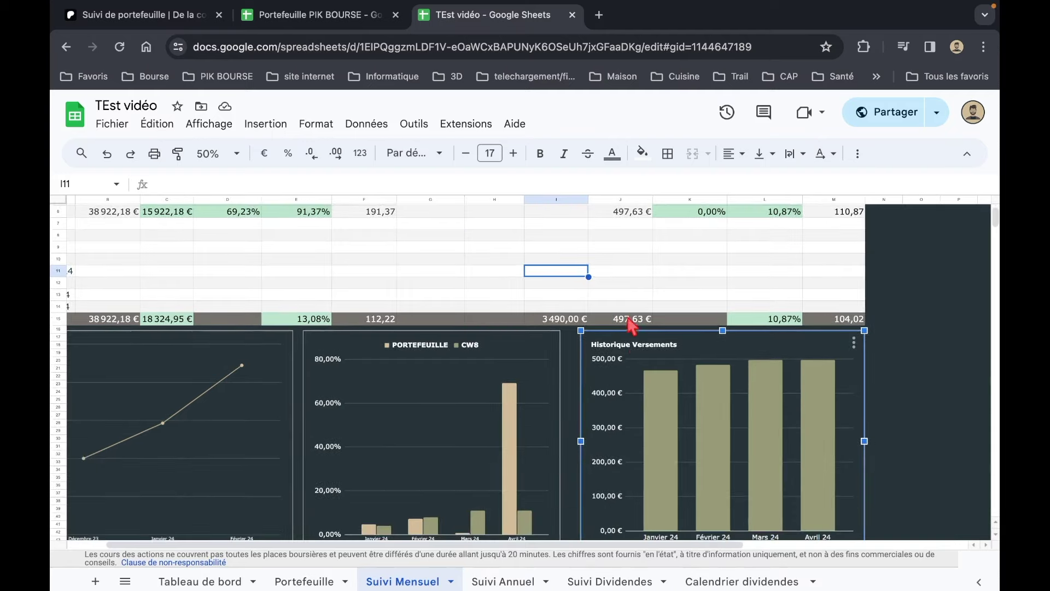
Step: Replace the chart's J3:J6 series with the Versements Actions range I3:I6
double_click(633, 345)
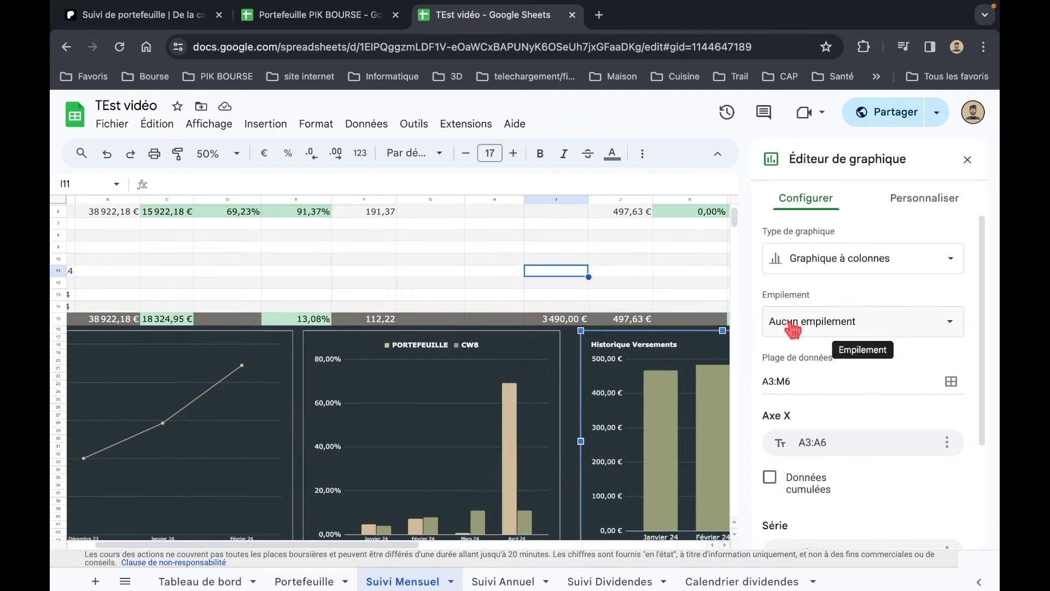
scroll(789, 328, "down", 2)
left_click(947, 424)
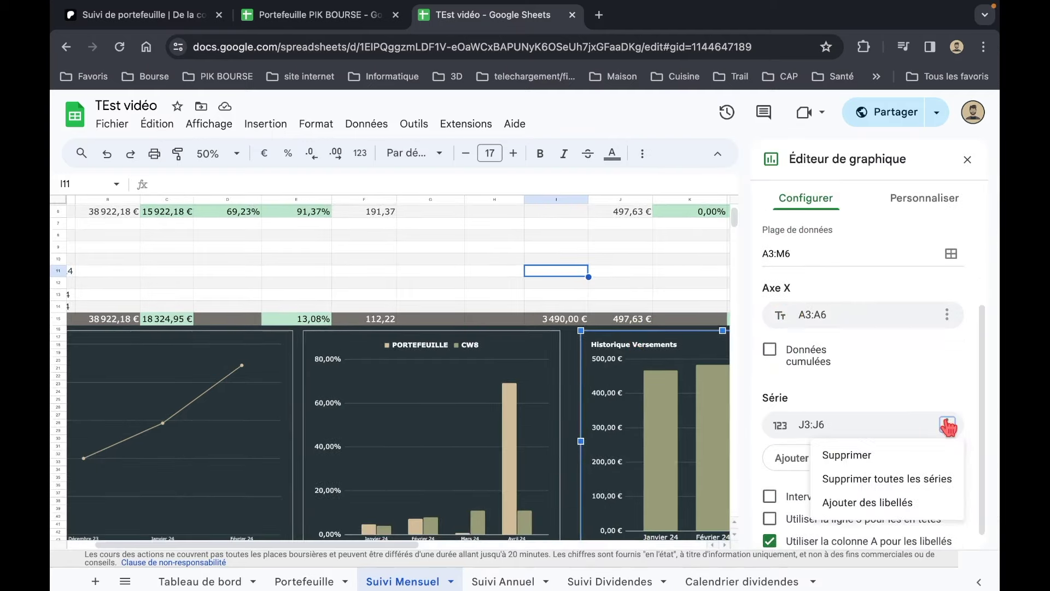
scroll(633, 326, "up", 3)
scroll(606, 271, "right", 1)
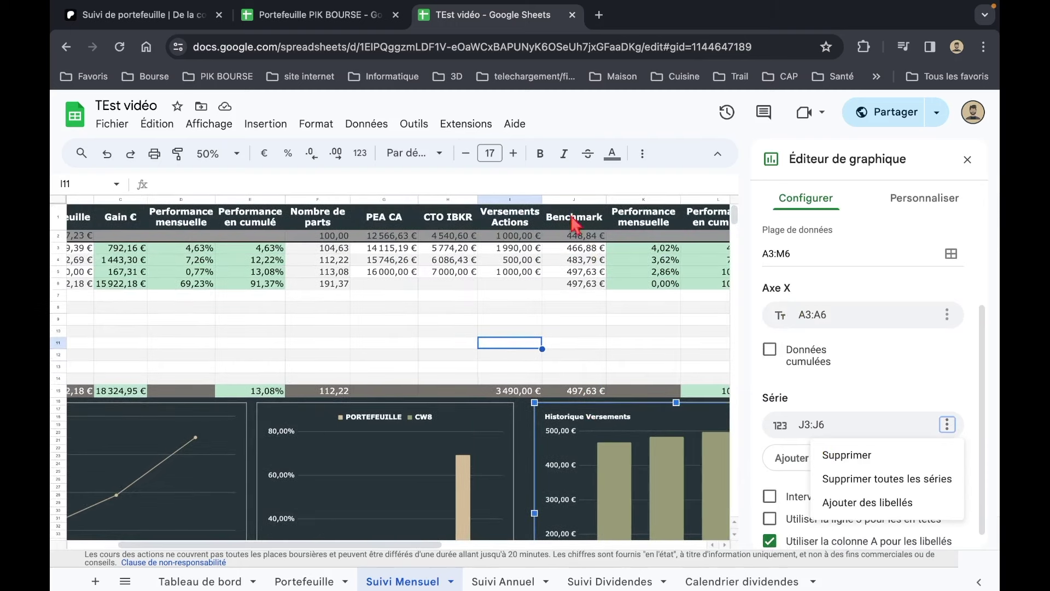
left_click(845, 455)
left_click(926, 450)
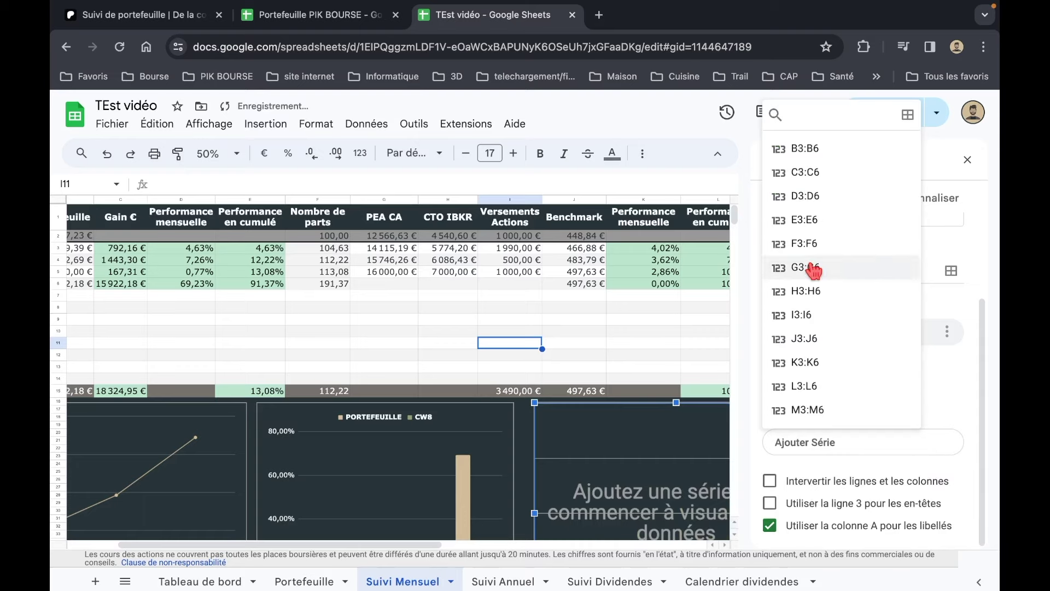
left_click(808, 314)
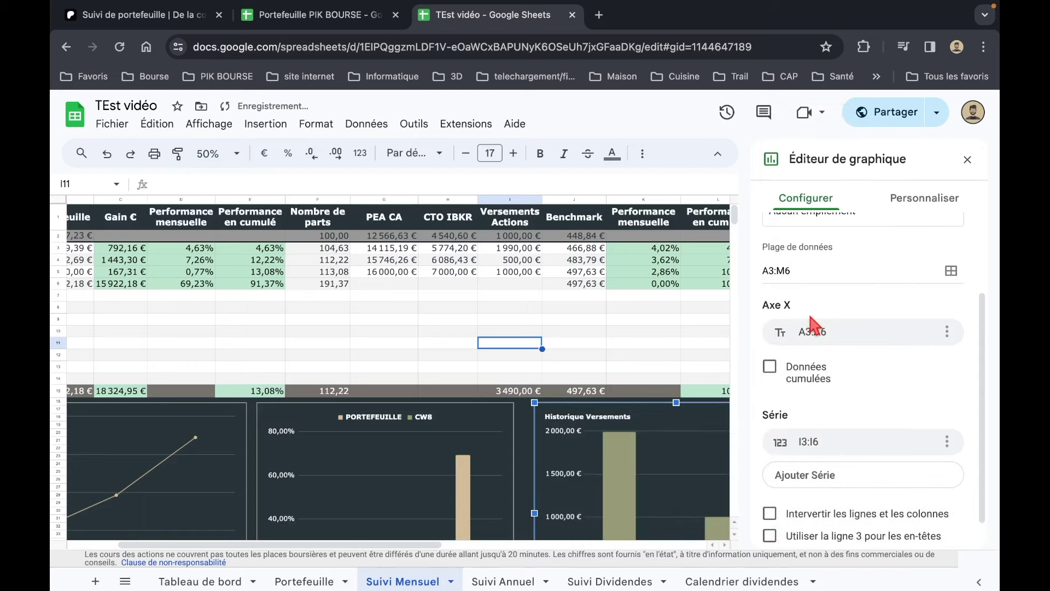
left_click(593, 319)
Step: Review the Historique Versements chart showing 1 990 €, 500 € and 1 000 € contributions
scroll(752, 440, "down", 2)
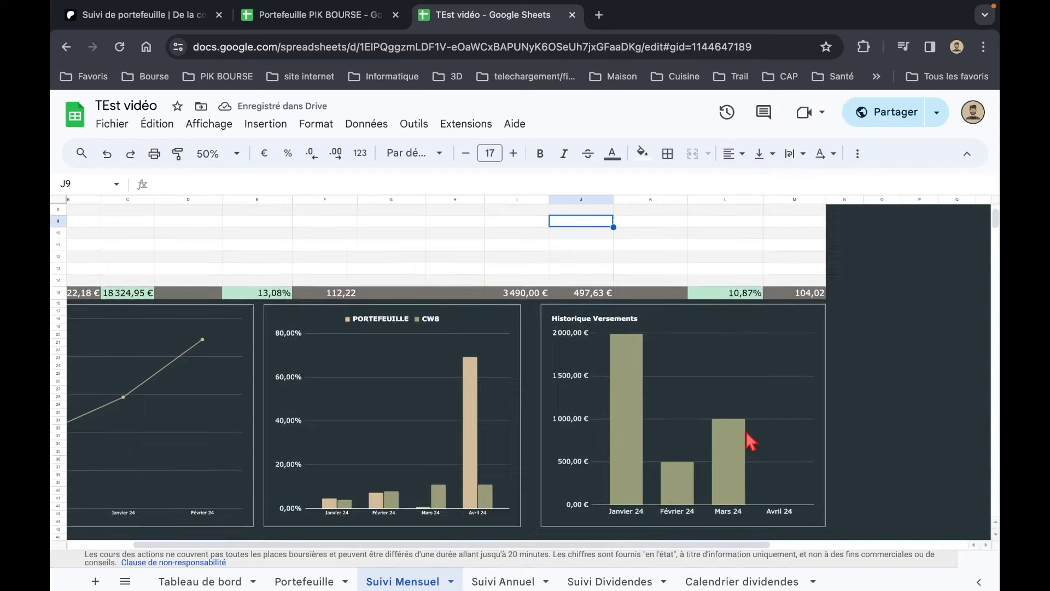
scroll(752, 441, "down", 1)
left_click(749, 442)
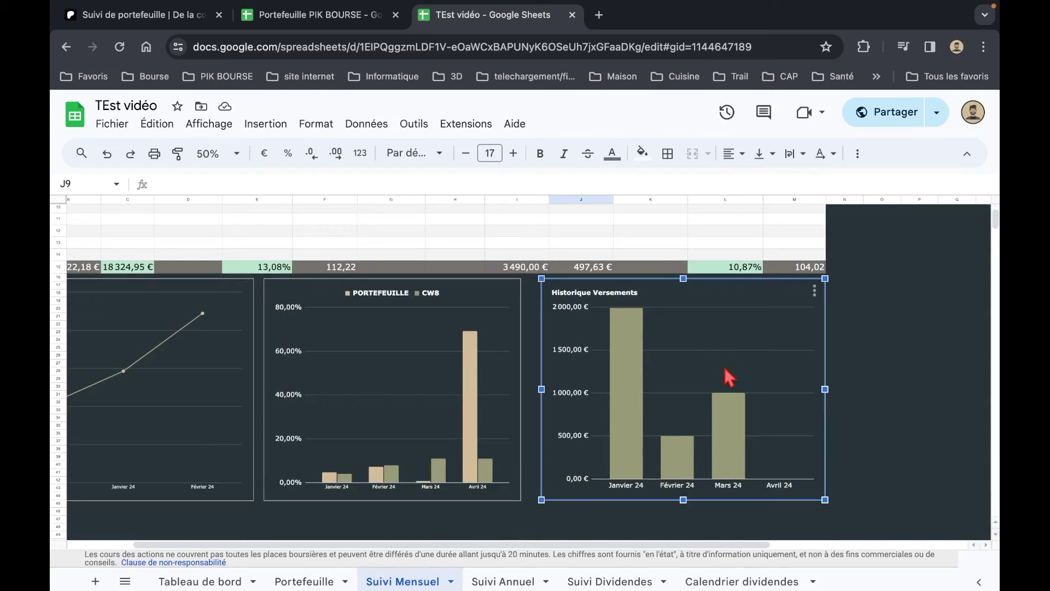
scroll(730, 377, "up", 3)
scroll(730, 378, "left", 2)
left_click(625, 323)
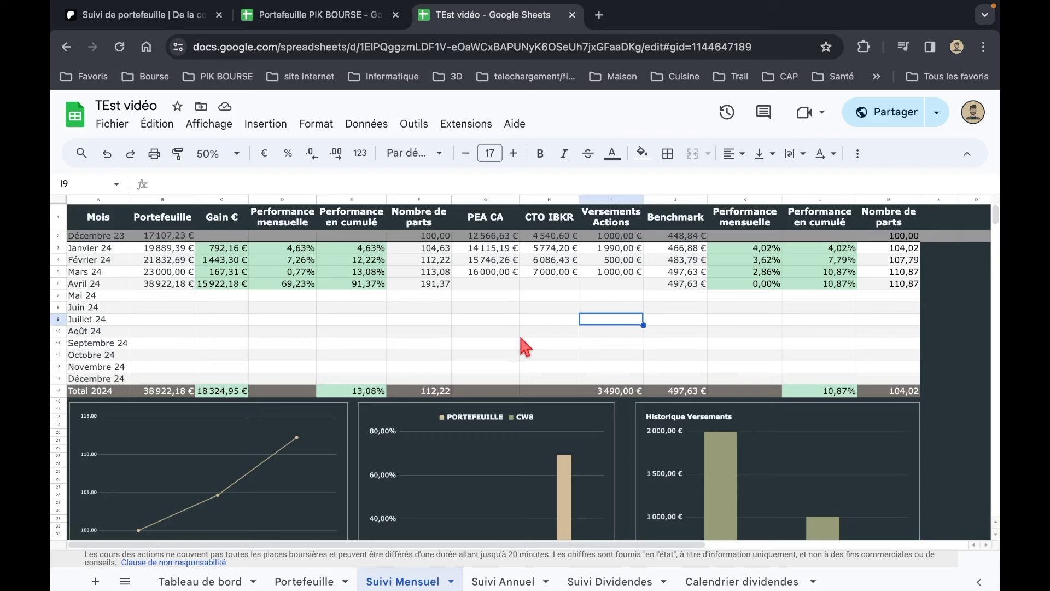
Step: Review the Total 2024 formulas and point the cumulative performance total at April's E6
left_click(176, 390)
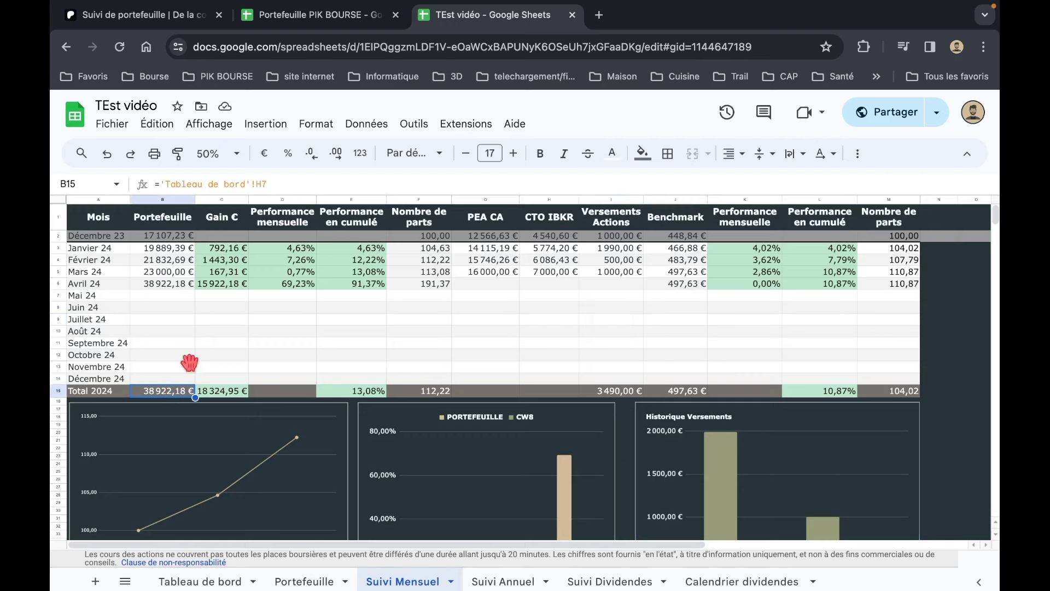
left_click(231, 390)
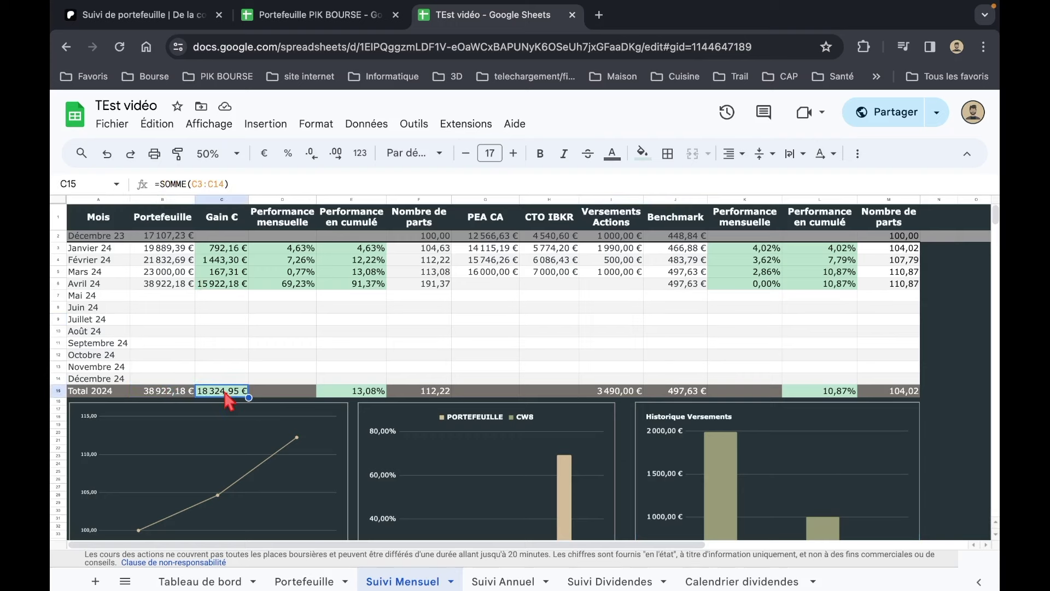
left_click(377, 394)
double_click(352, 391)
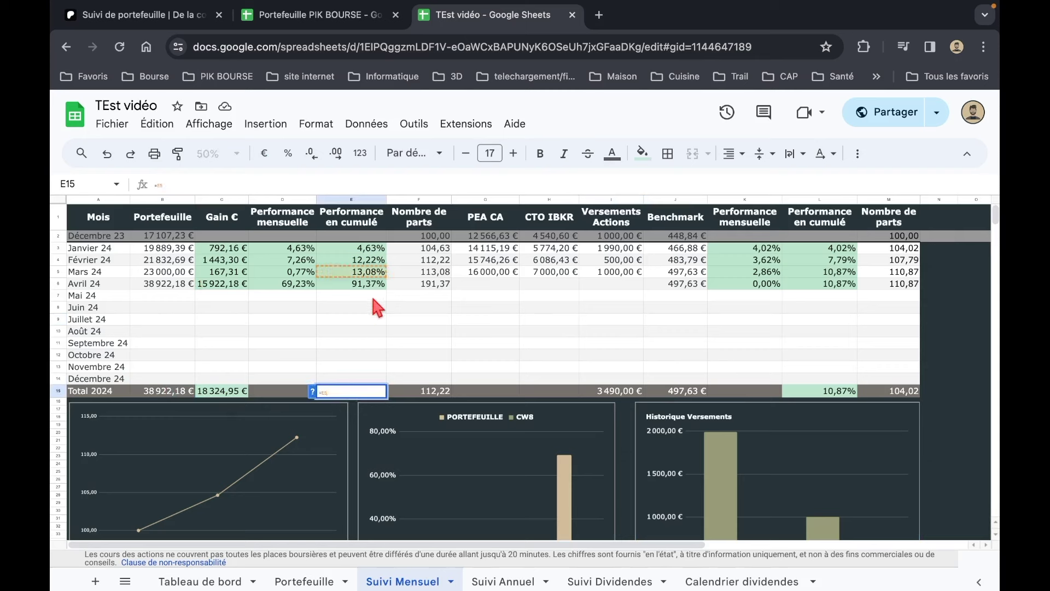
key("Down")
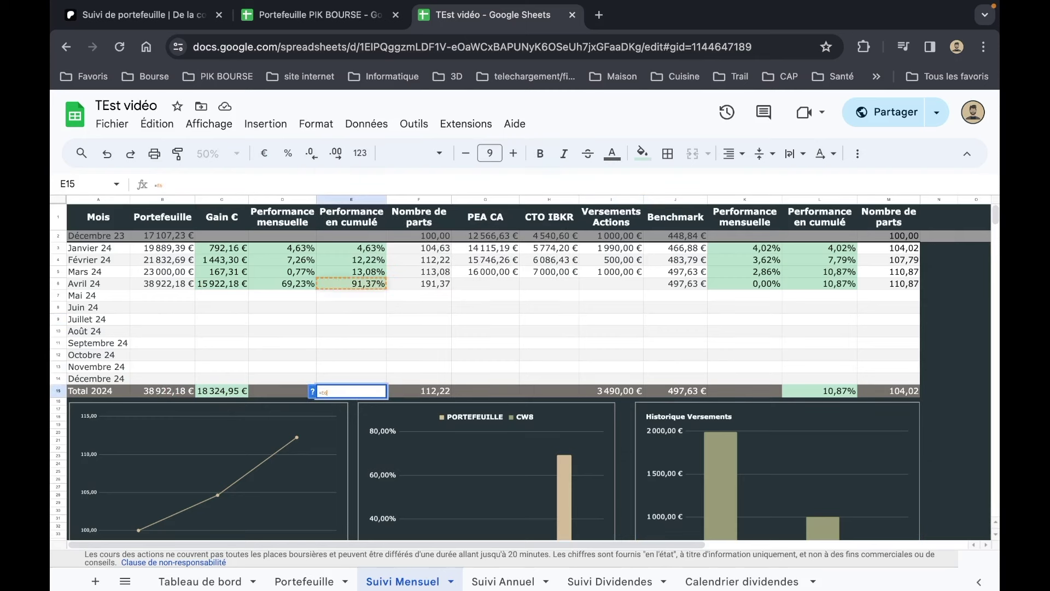
key("Return")
left_click(227, 379)
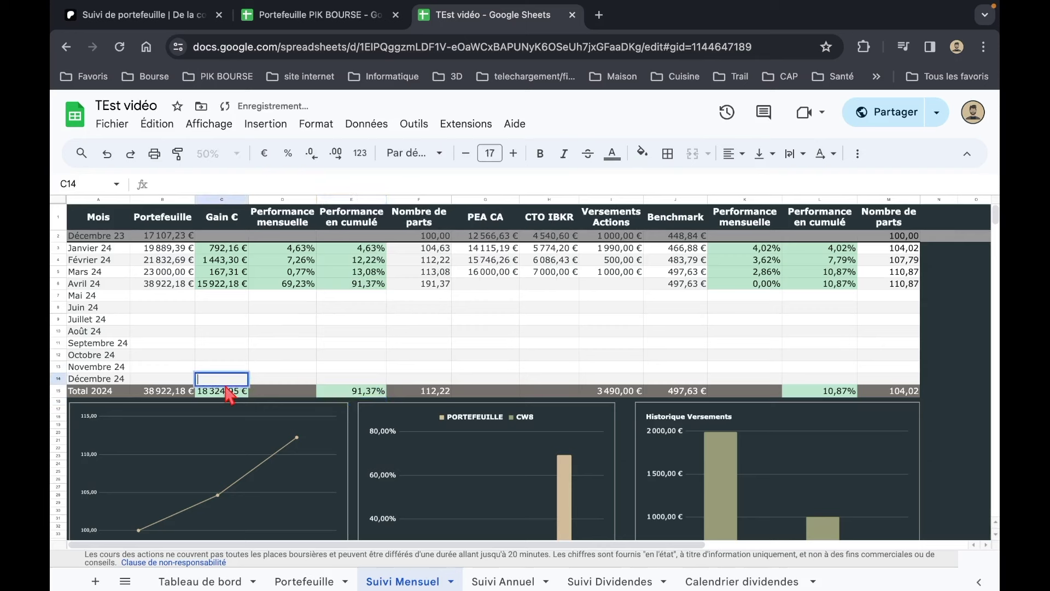
key("Return")
key("Return")
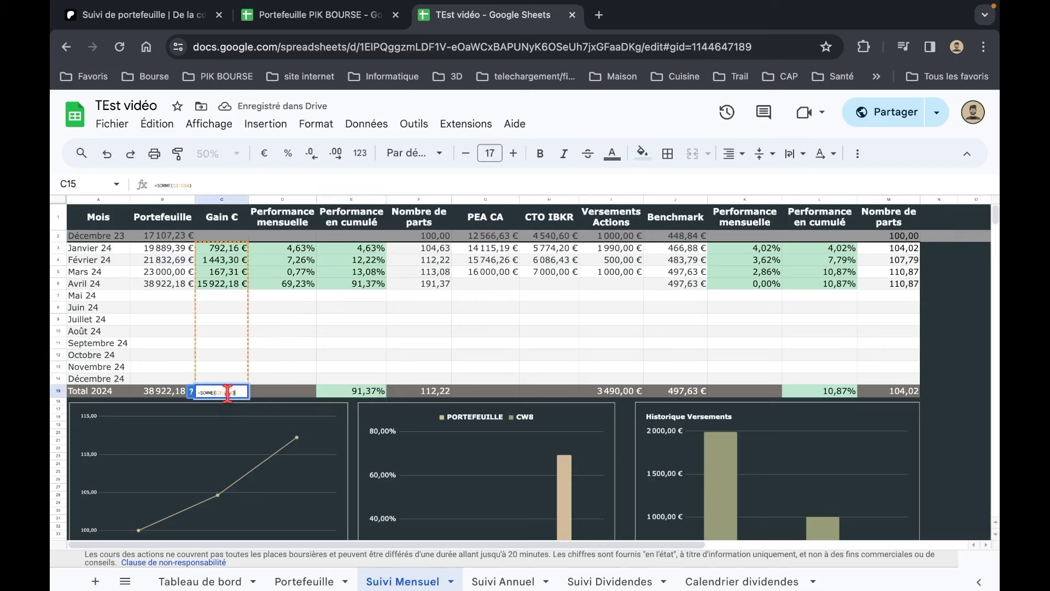
key("Return")
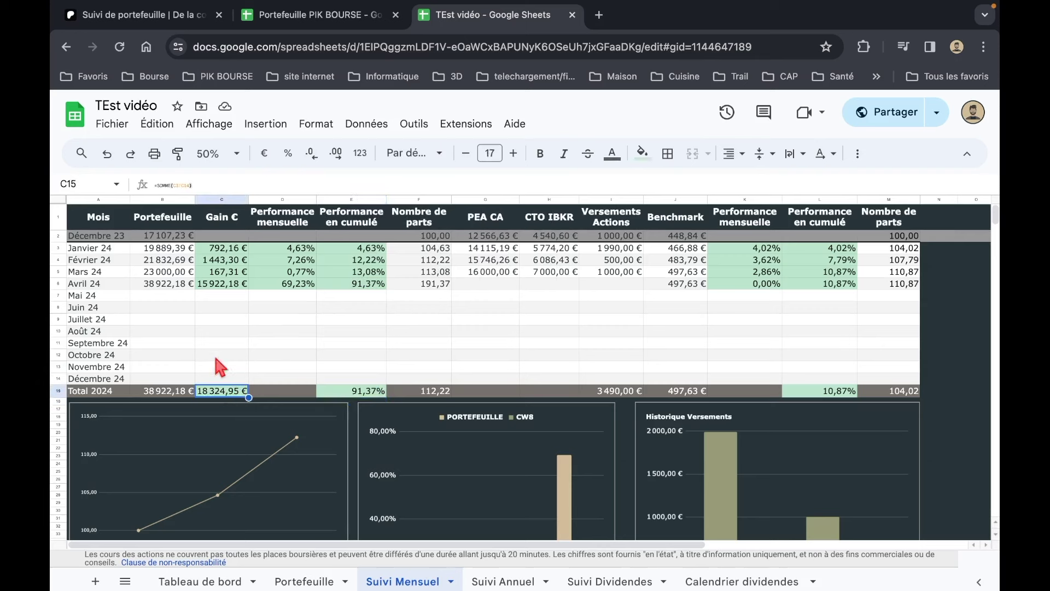
Step: Set the Nombre de parts total to =F6, April's share count
left_click(438, 392)
double_click(436, 392)
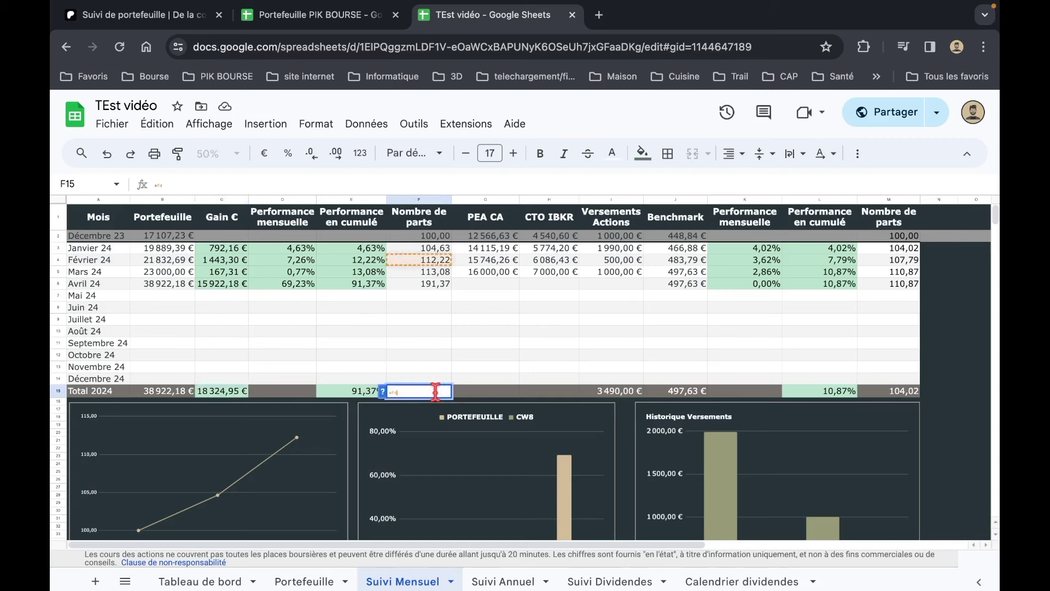
key("BackSpace")
key("BackSpace")
key("BackSpace")
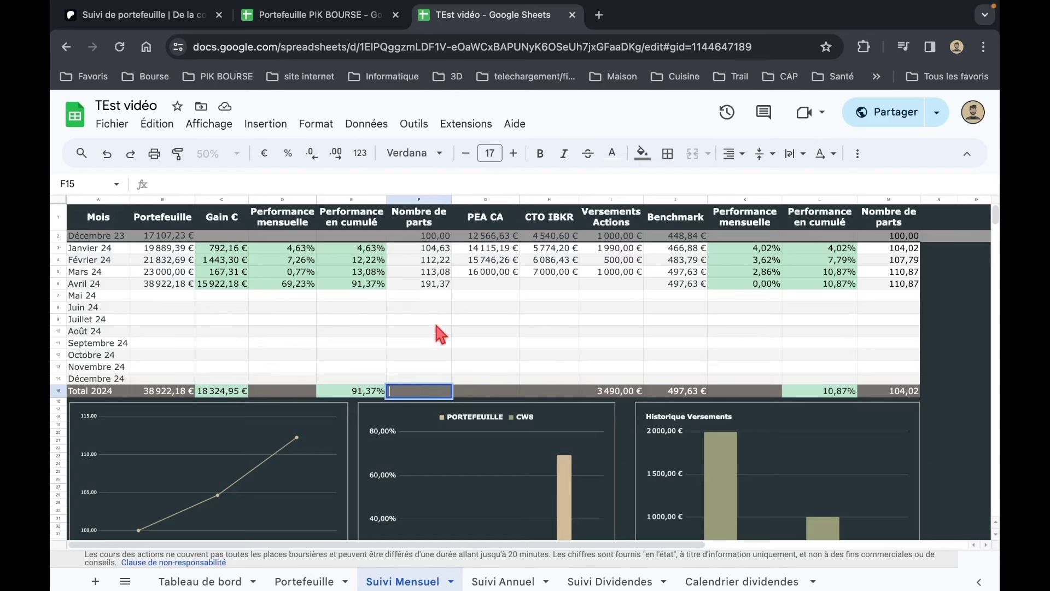
left_click(437, 287)
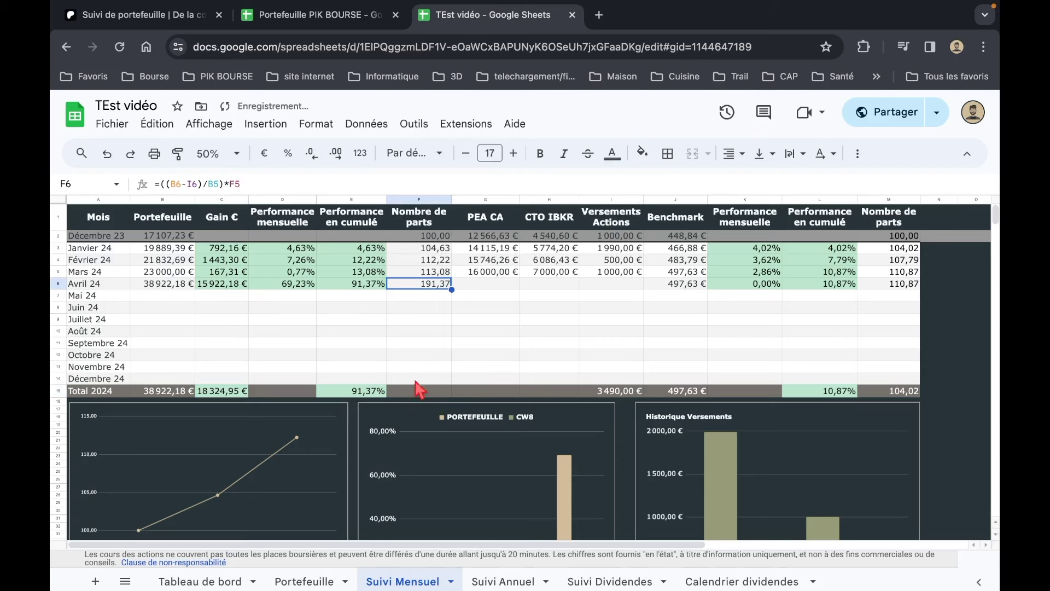
left_click(419, 389)
type("=")
left_click(435, 284)
key("Return")
Step: Check the Versements Actions sum and Benchmark total formulas without changing them
left_click(634, 388)
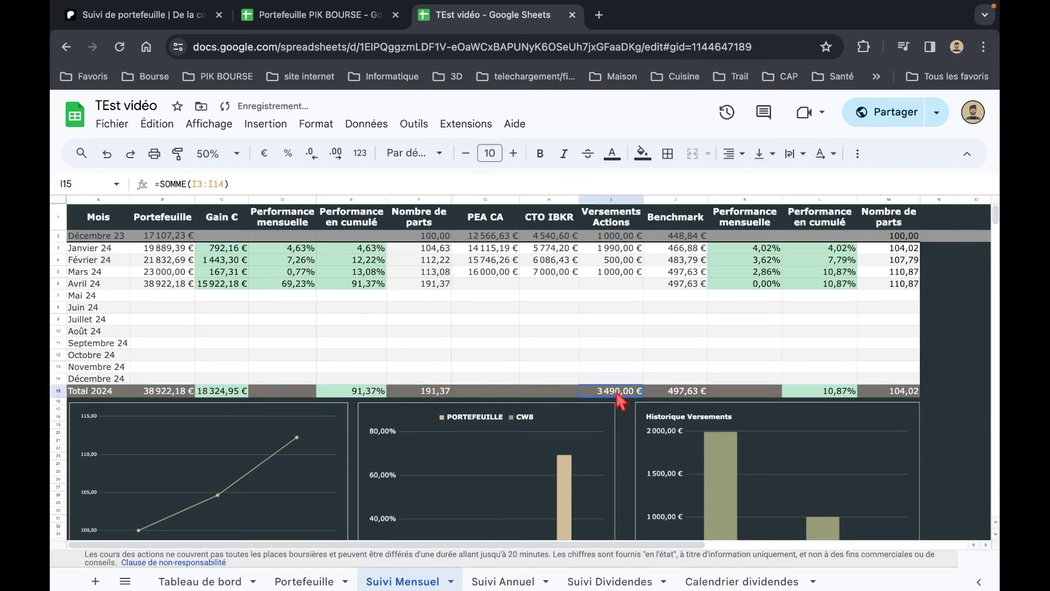
double_click(616, 392)
key("Return")
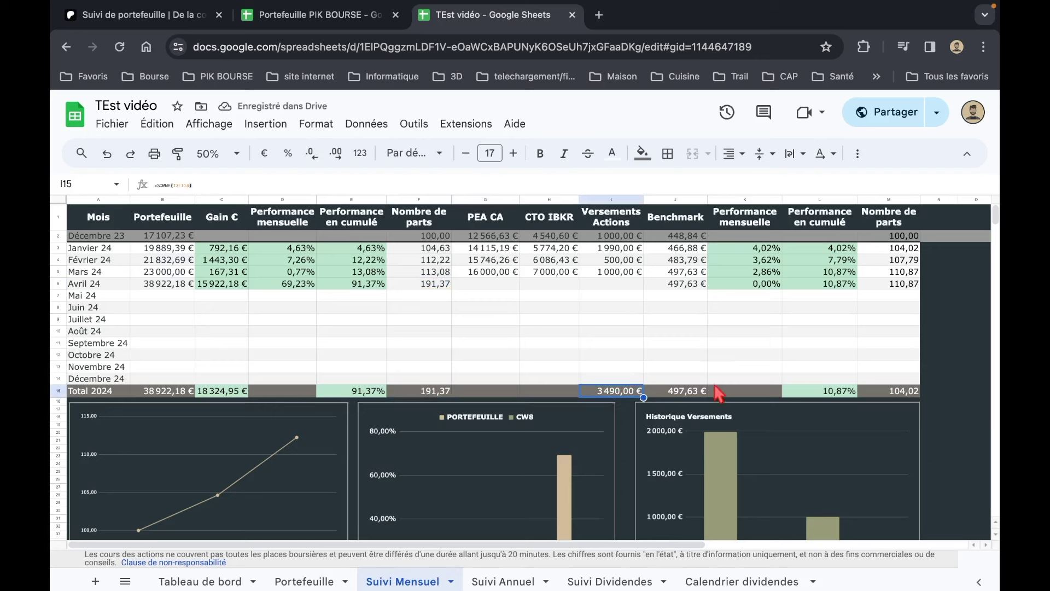
left_click(699, 391)
double_click(703, 389)
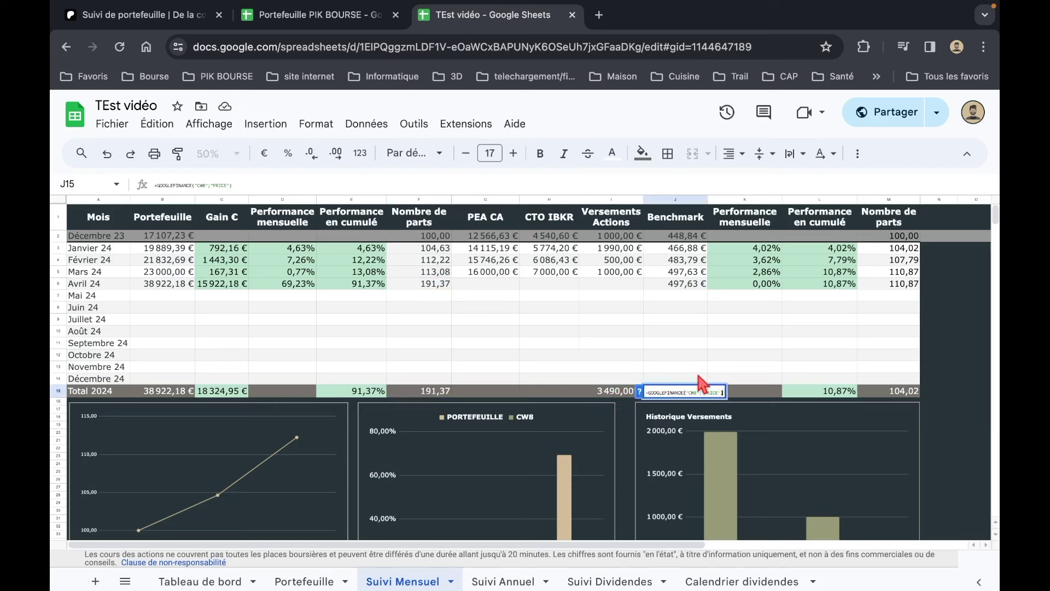
key("Escape")
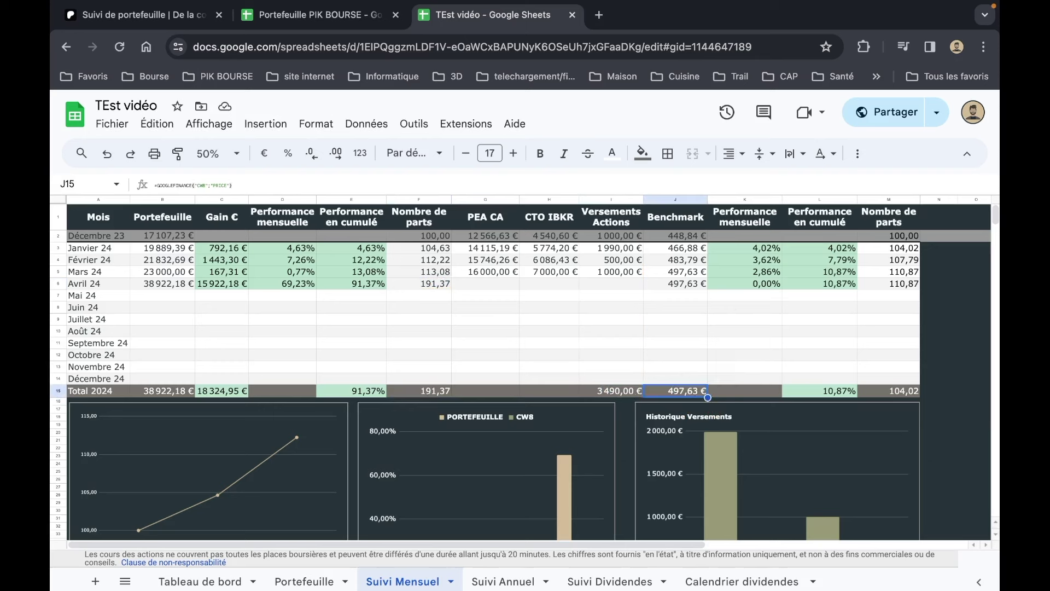
Step: Point the benchmark totals at April: L15 =L6 (10,87%) and M15 =M6 (110,87)
left_click(815, 391)
type("=")
left_click(843, 271)
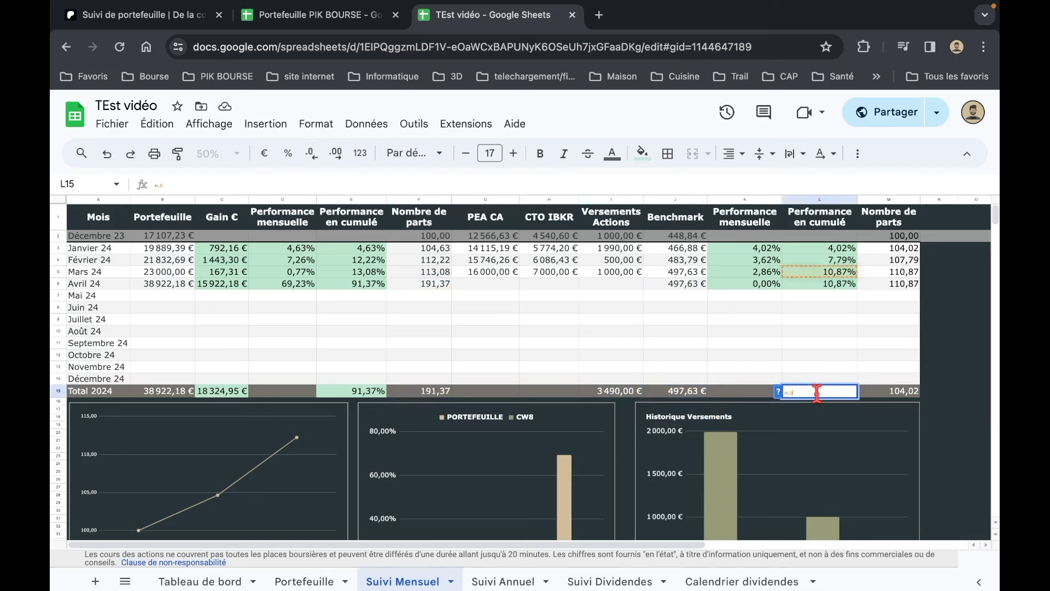
key("BackSpace")
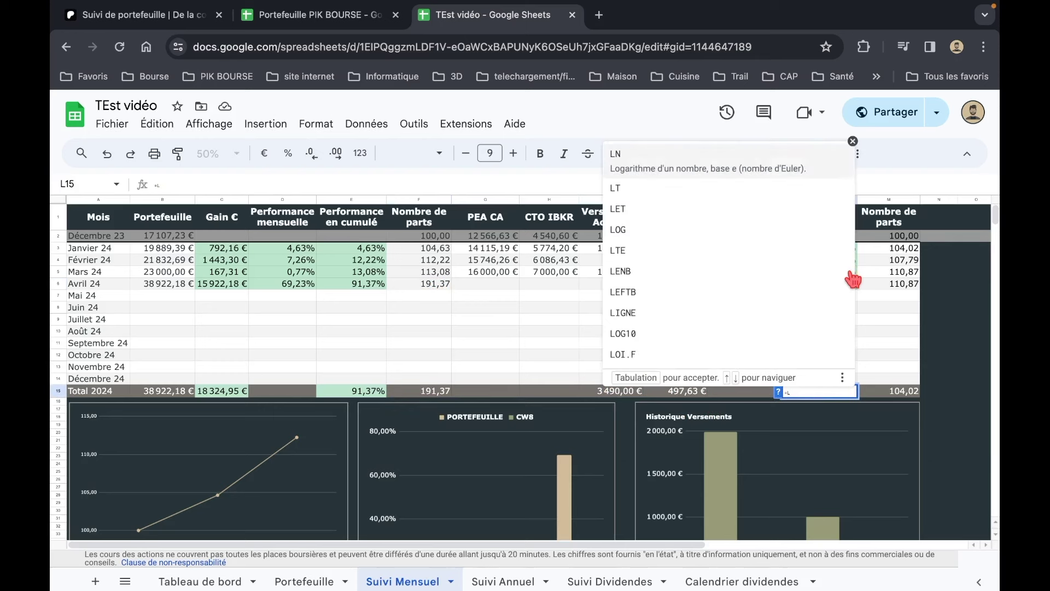
type("6")
key("Return")
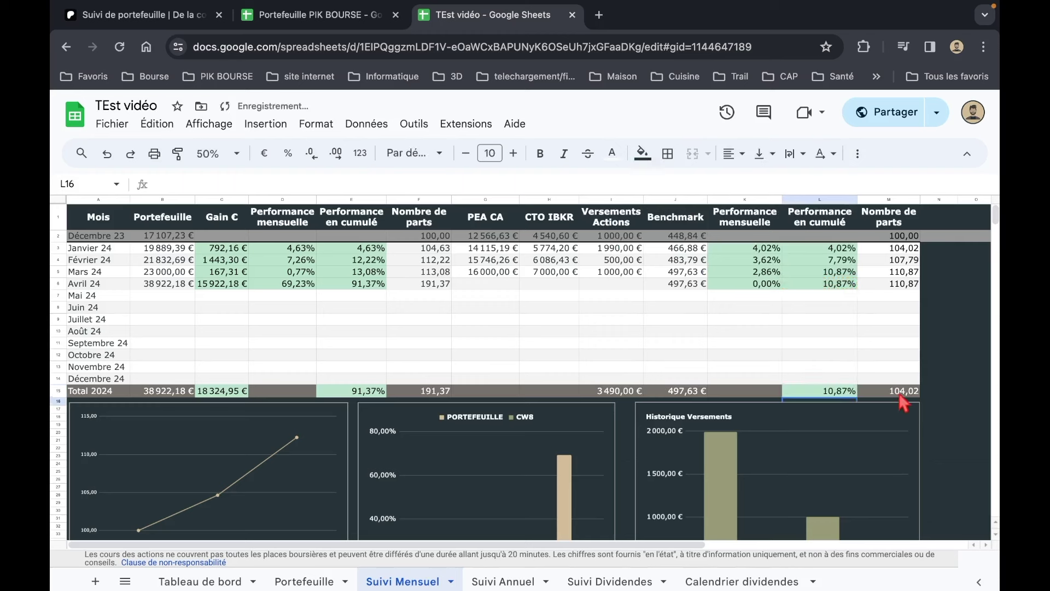
double_click(899, 391)
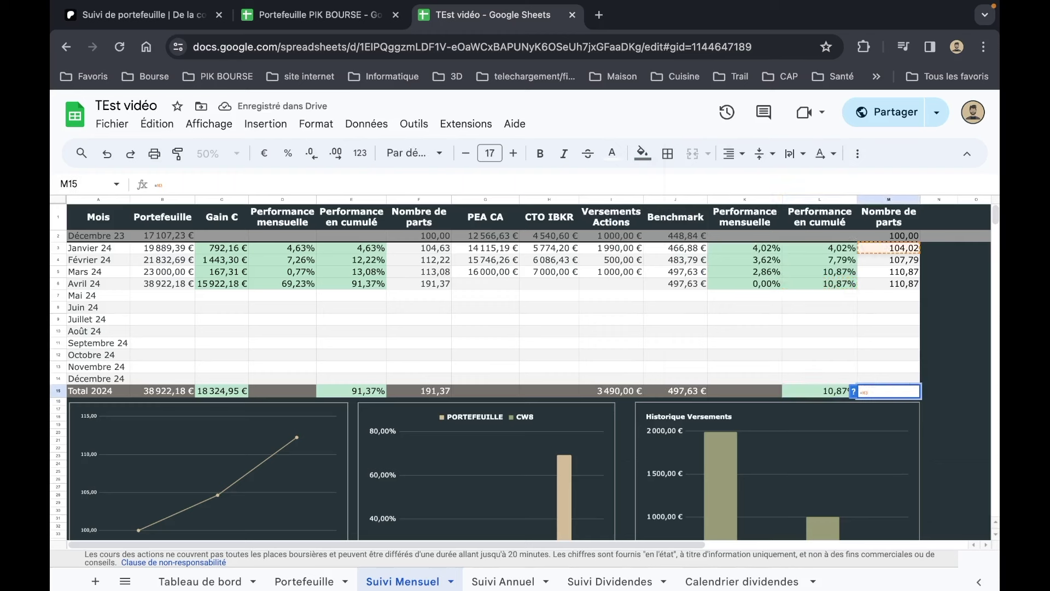
key("BackSpace")
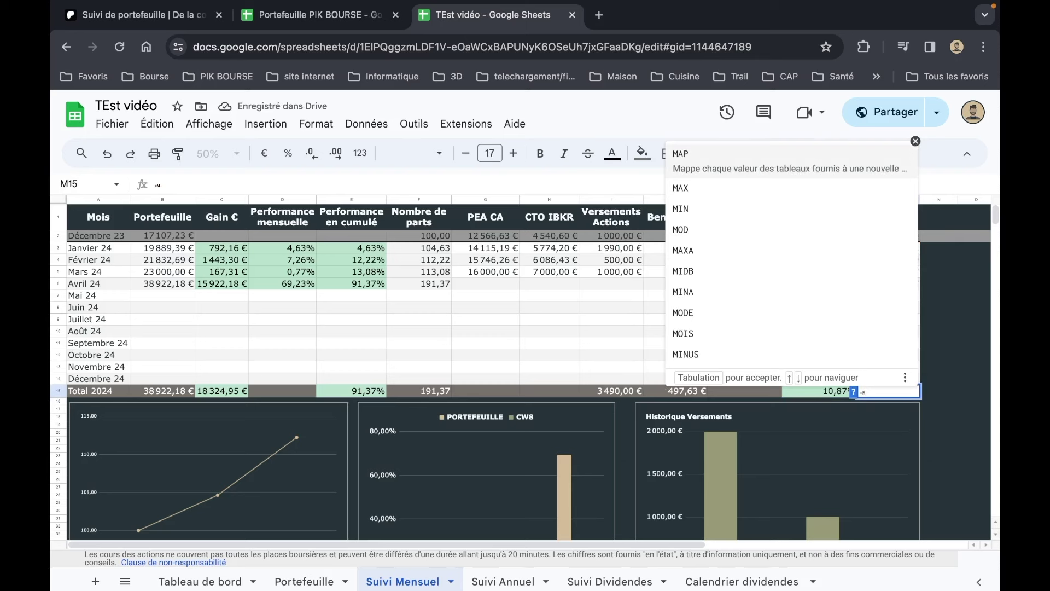
type("6")
key("Return")
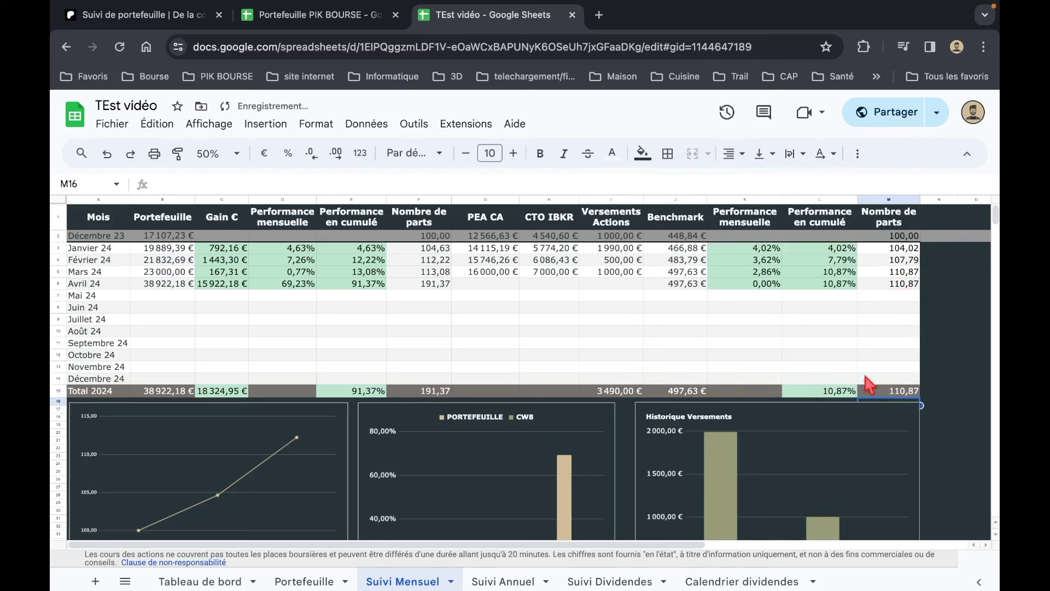
Step: Check April's contributions and gain cells, then go to the Suivi Annuel sheet
left_click(780, 332)
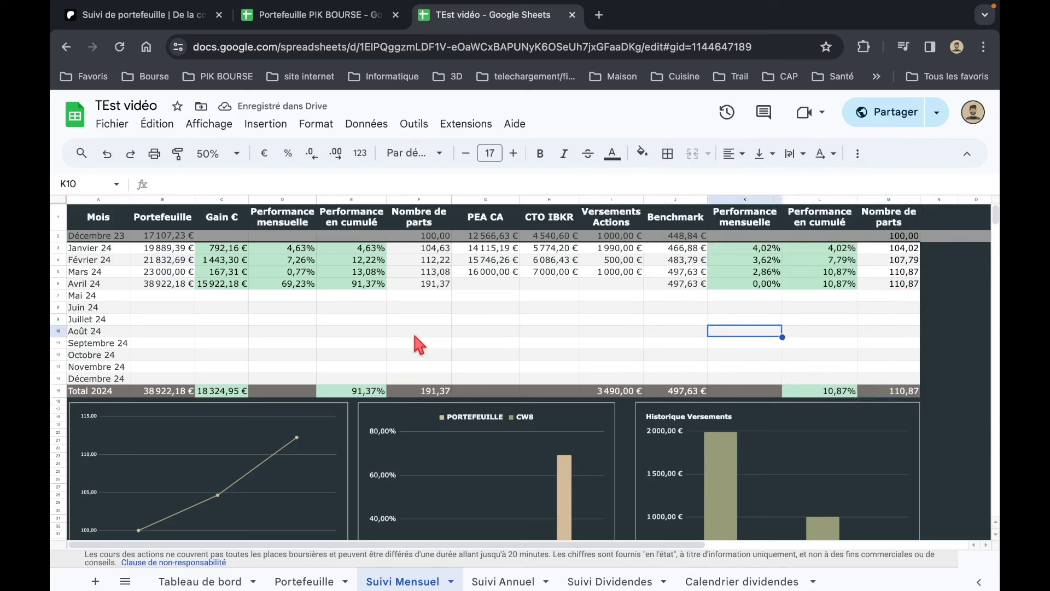
left_click(629, 285)
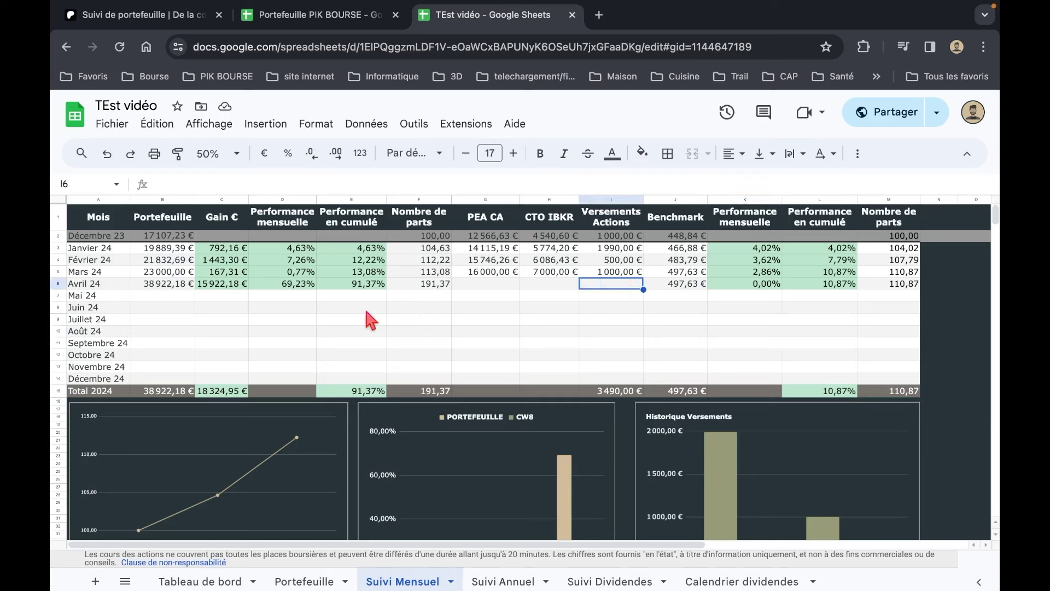
left_click(224, 287)
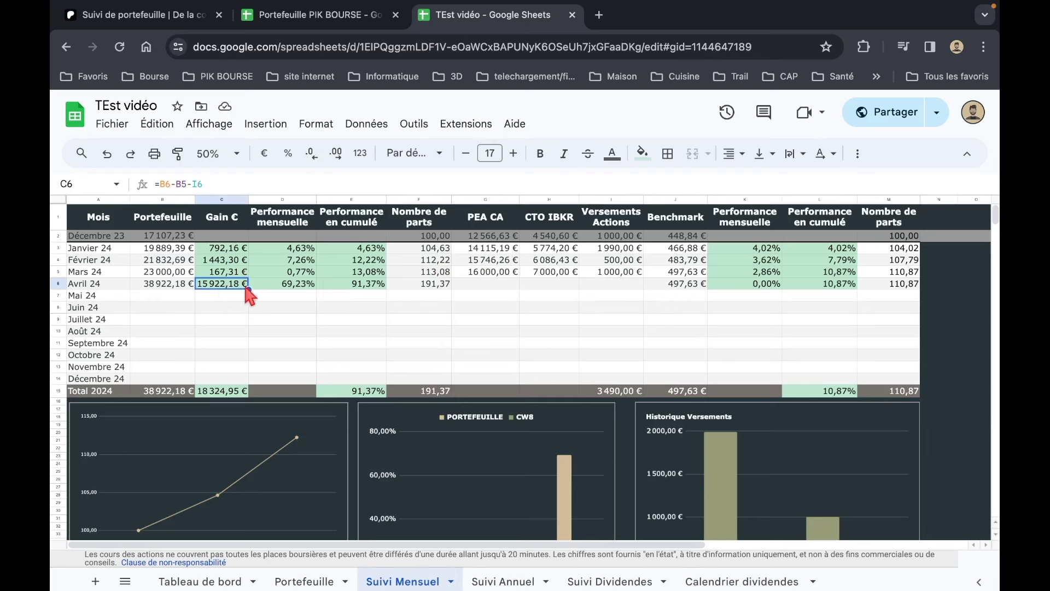
left_click(244, 312)
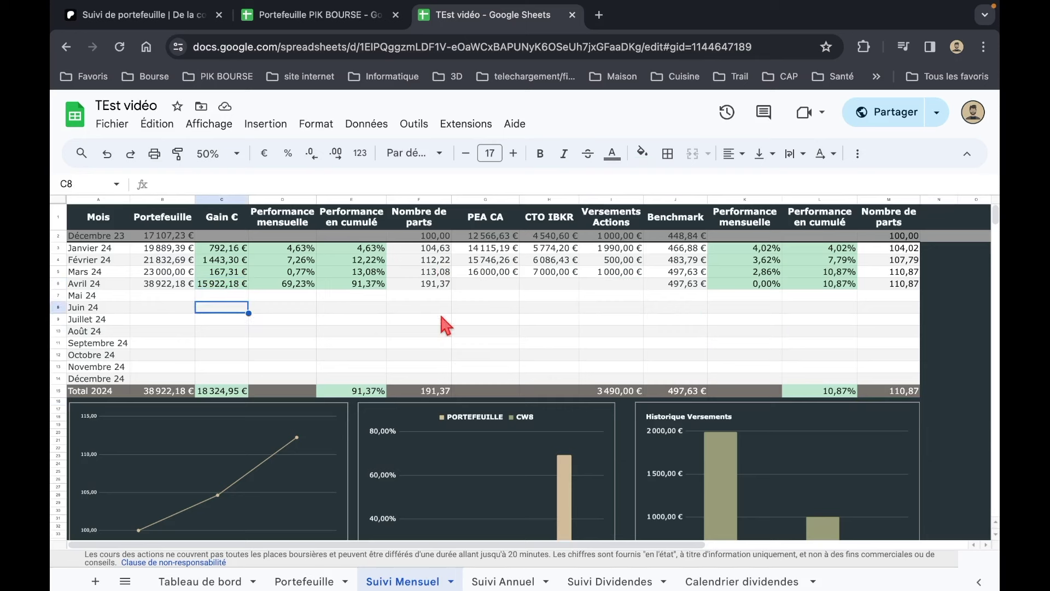
left_click(490, 585)
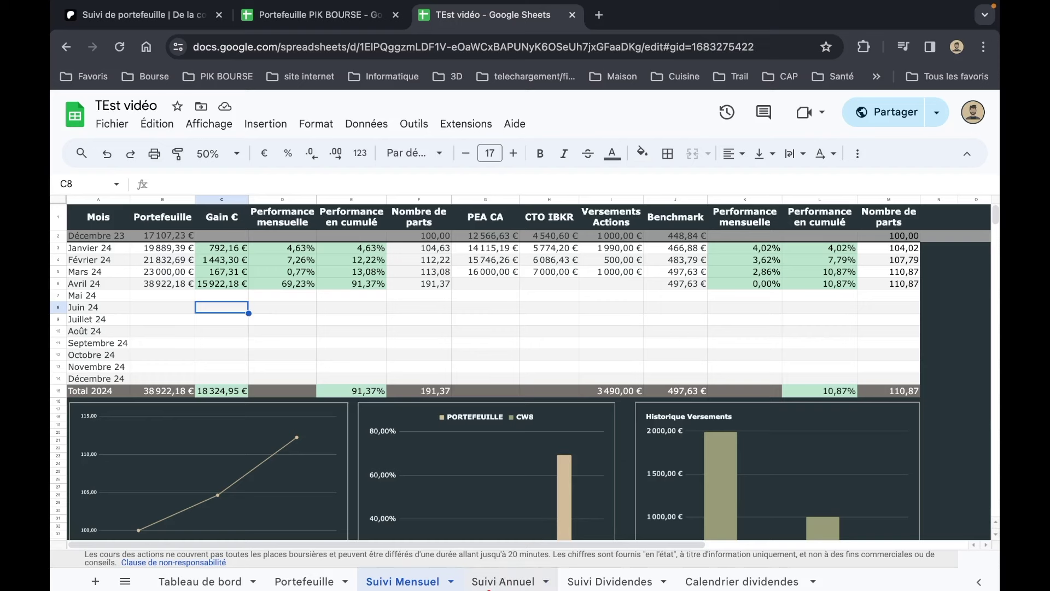
left_click(305, 274)
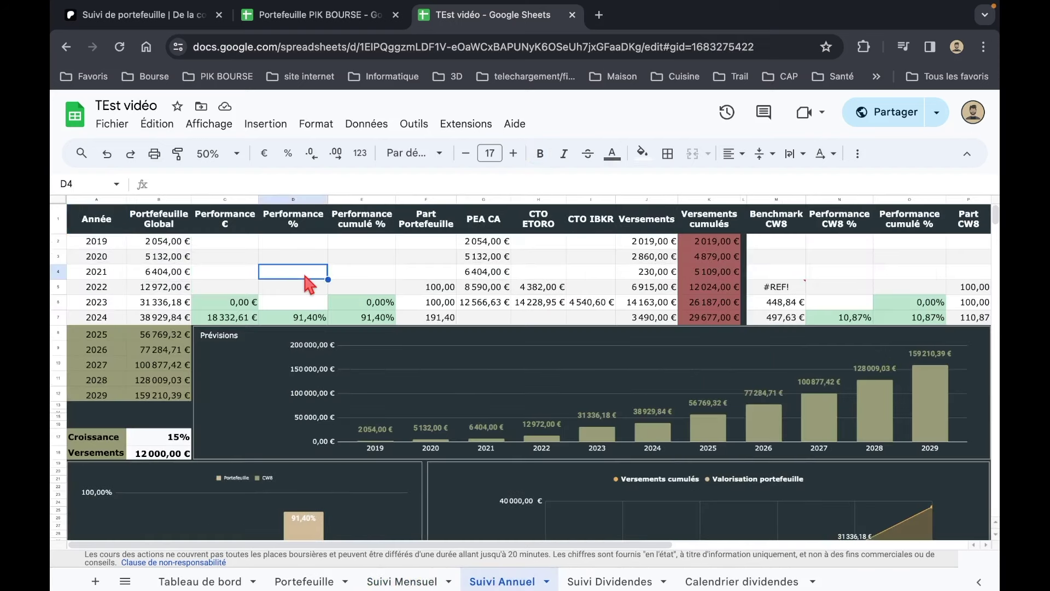
left_click(503, 307)
left_click(554, 302)
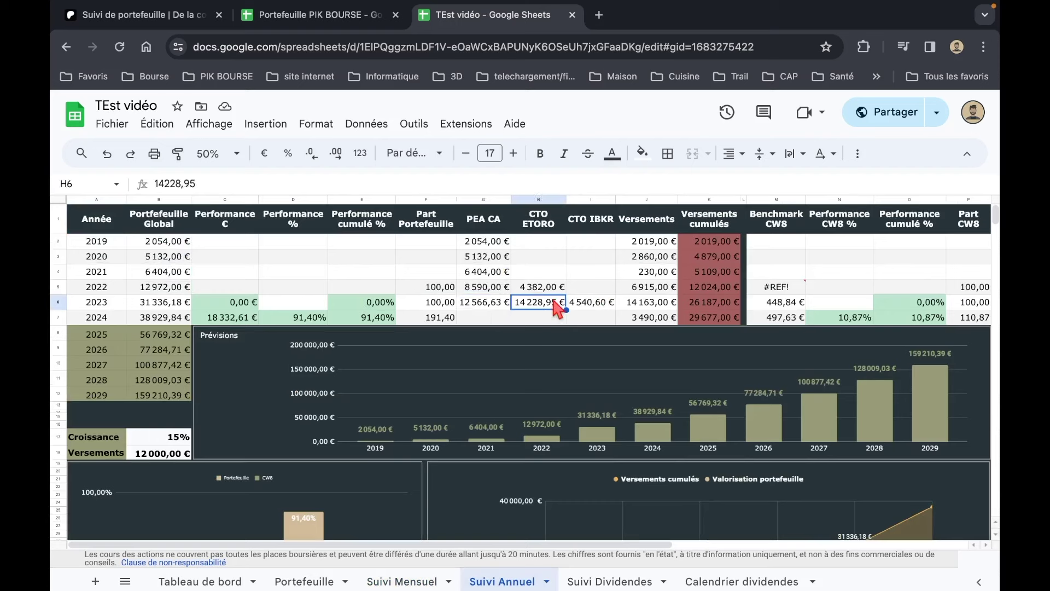
left_click(605, 305)
left_click(488, 305)
left_click(523, 301)
left_click(564, 302)
left_click(453, 306)
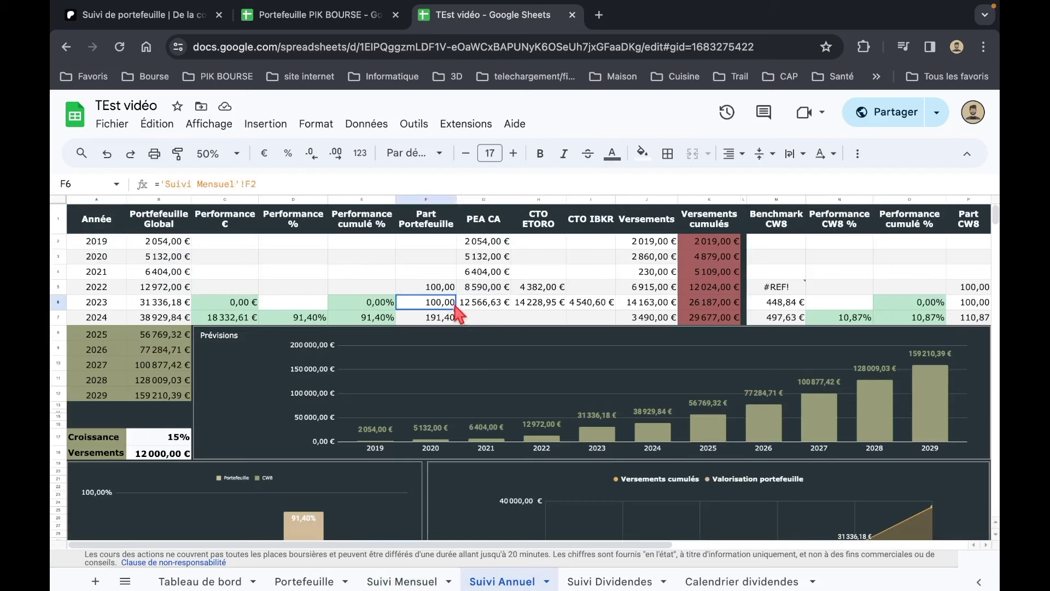
left_click(471, 304)
left_click(536, 305)
left_click(598, 309)
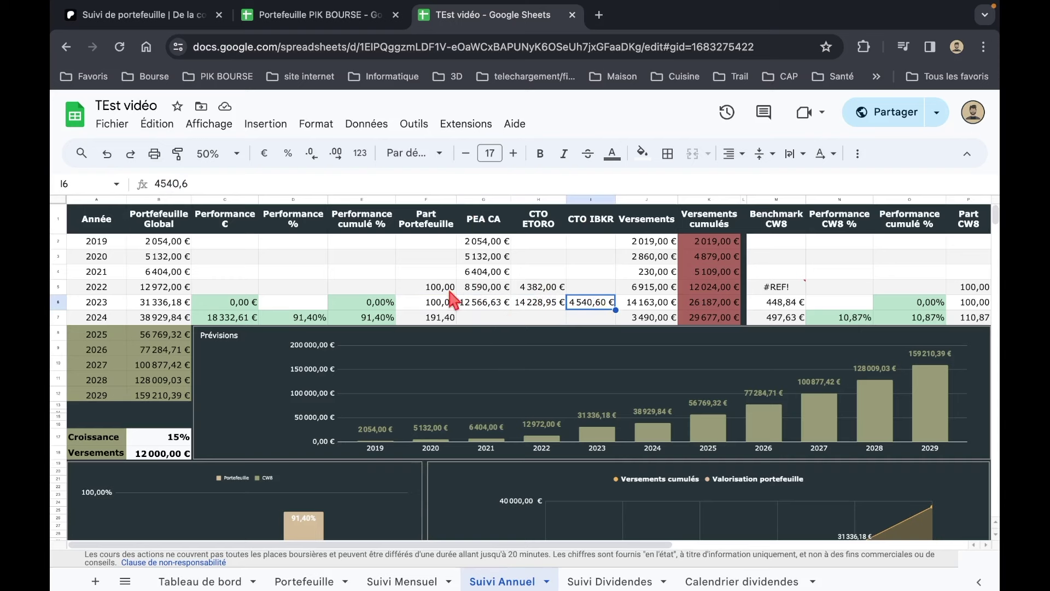
left_click(663, 310)
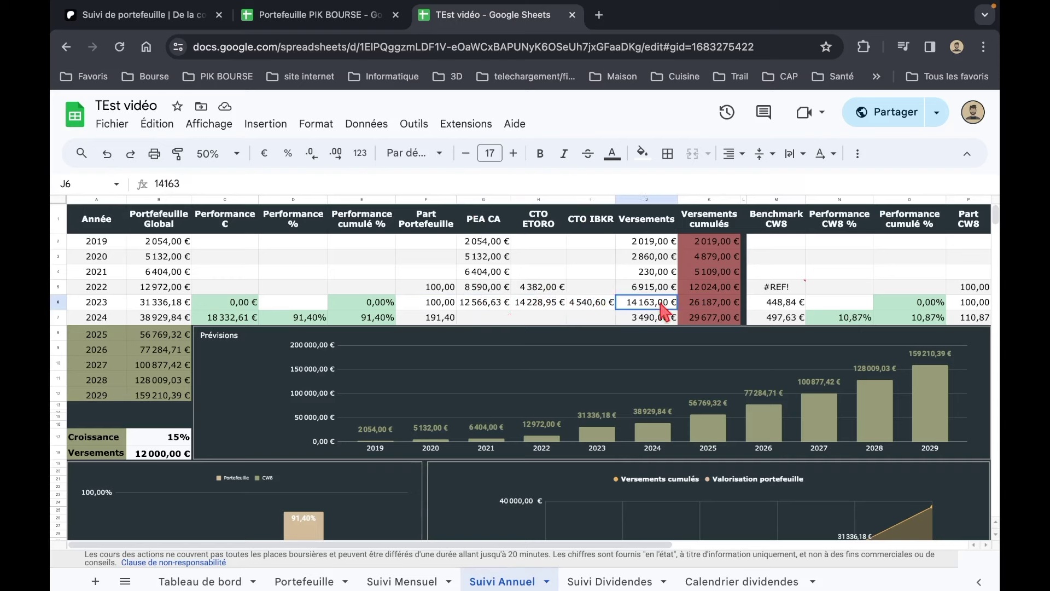
left_click(660, 292)
left_click(656, 304)
left_click(655, 320)
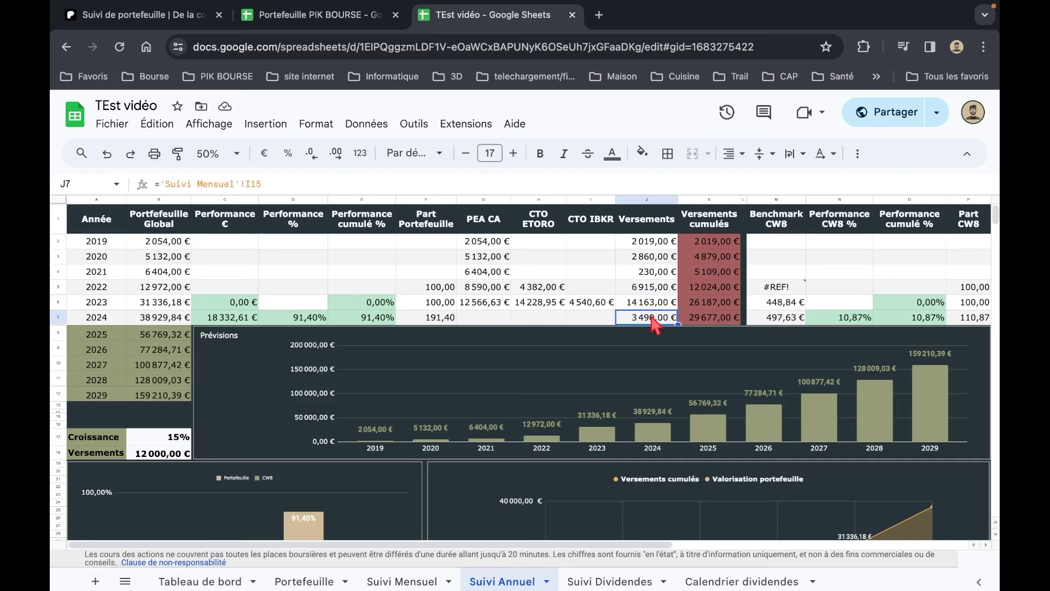
double_click(652, 318)
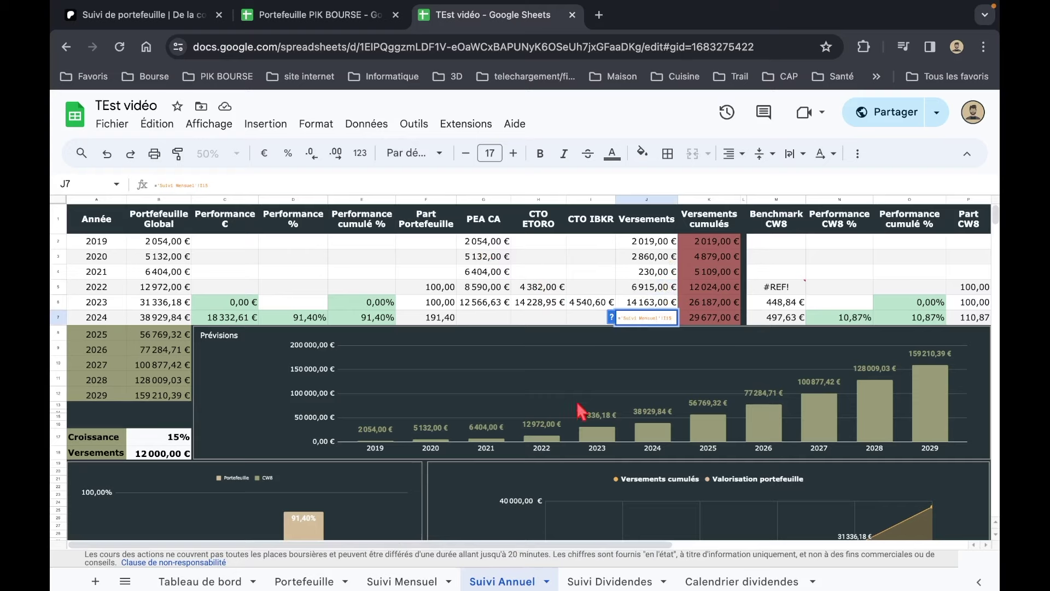
left_click(405, 581)
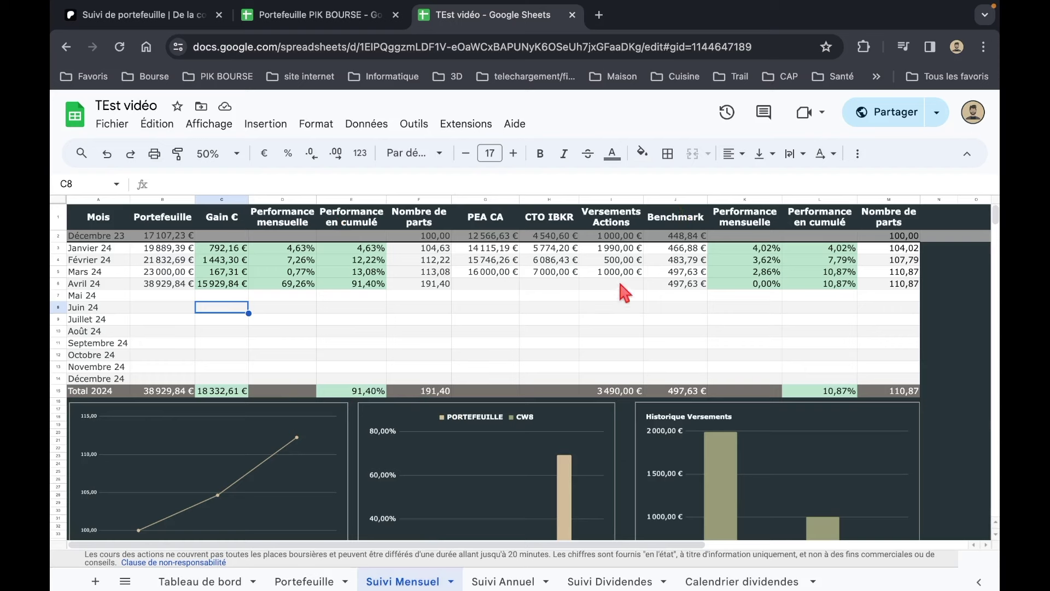
left_click(502, 581)
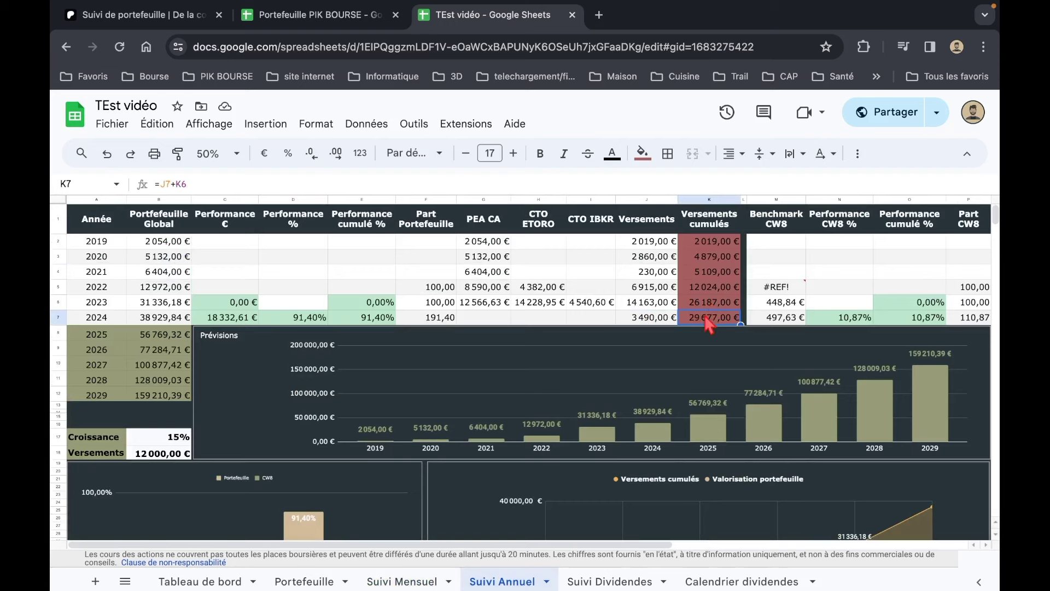
double_click(712, 313)
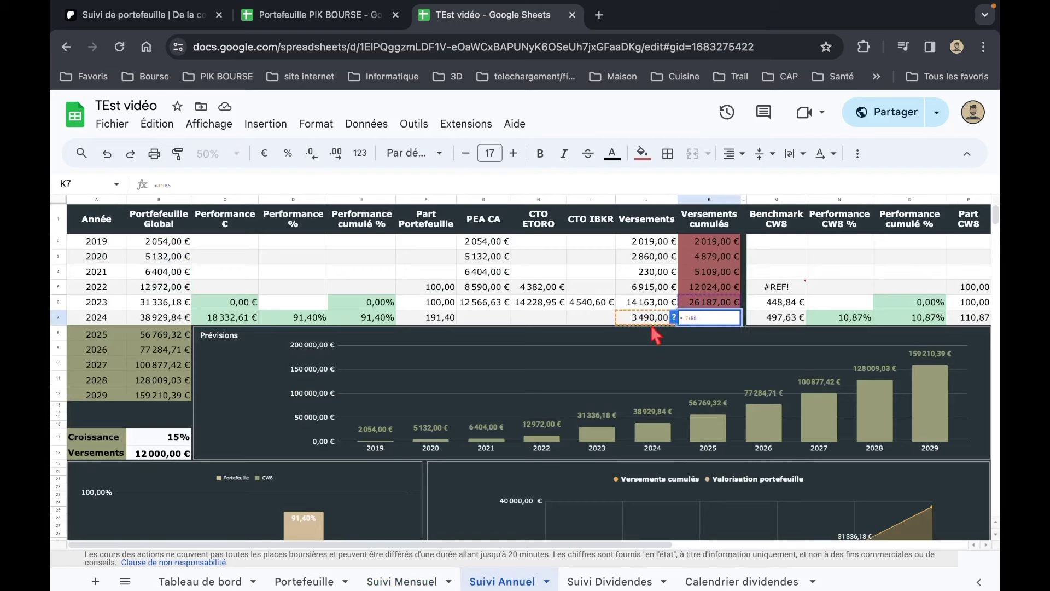
key("Escape")
double_click(705, 302)
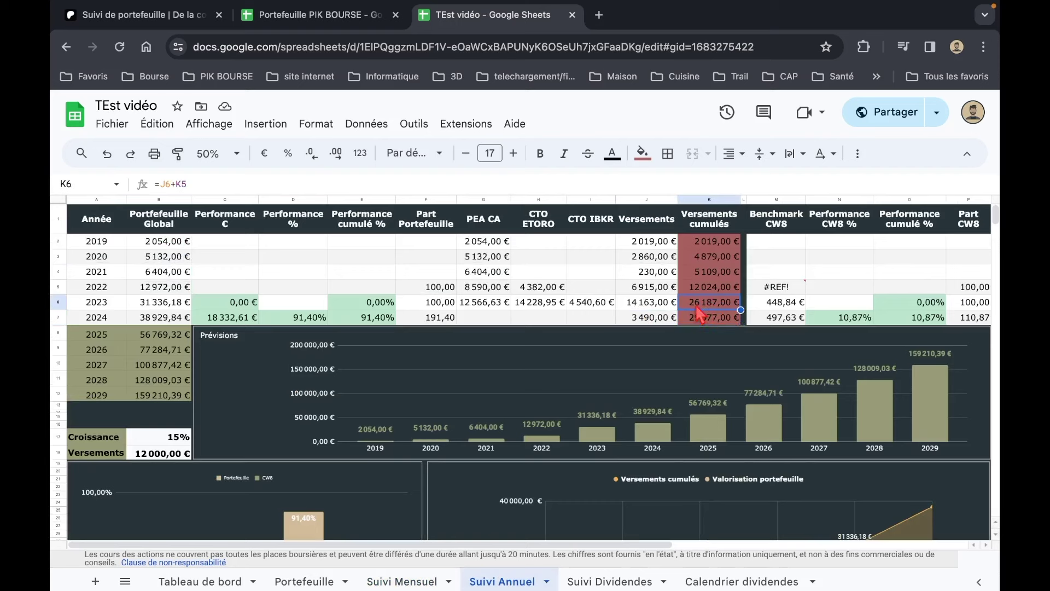
key("Escape")
scroll(169, 431, "down", 1)
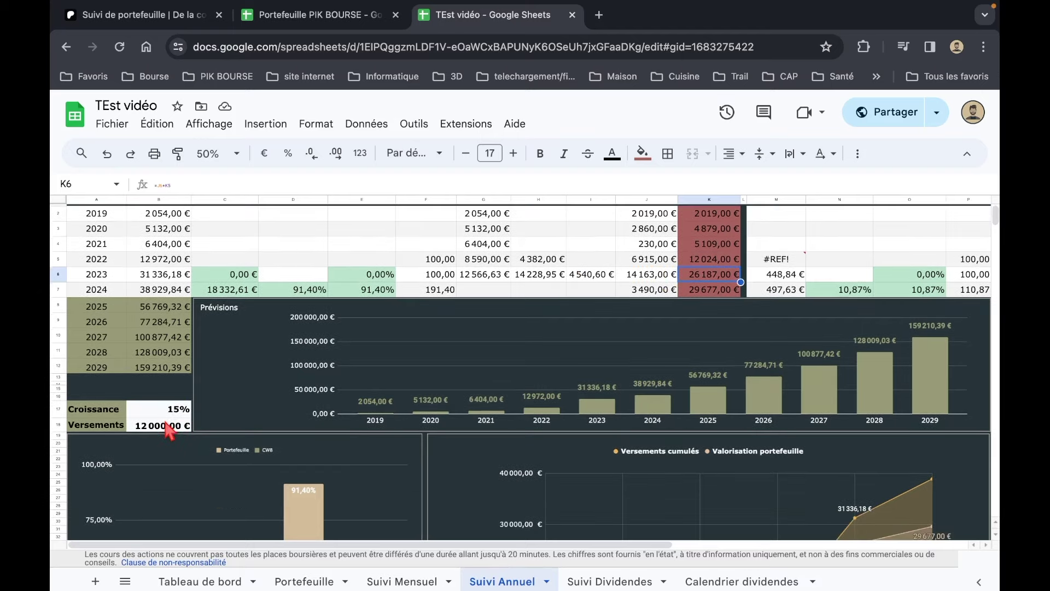
scroll(168, 431, "up", 1)
left_click(173, 437)
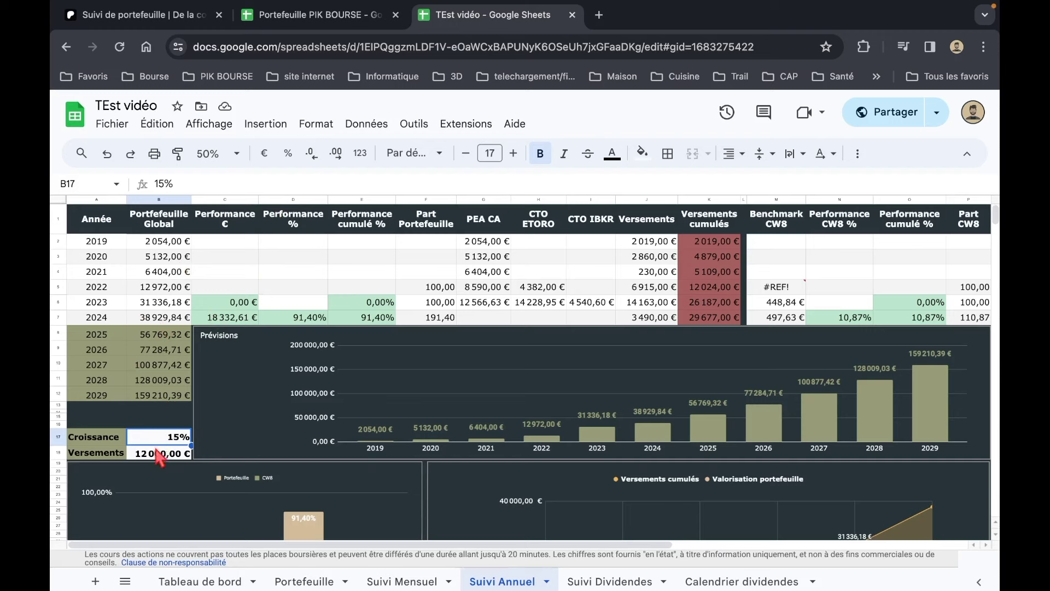
Step: Set the forecast growth rate to 10% and the yearly contributions to 6 000 €
type("10")
key("Return")
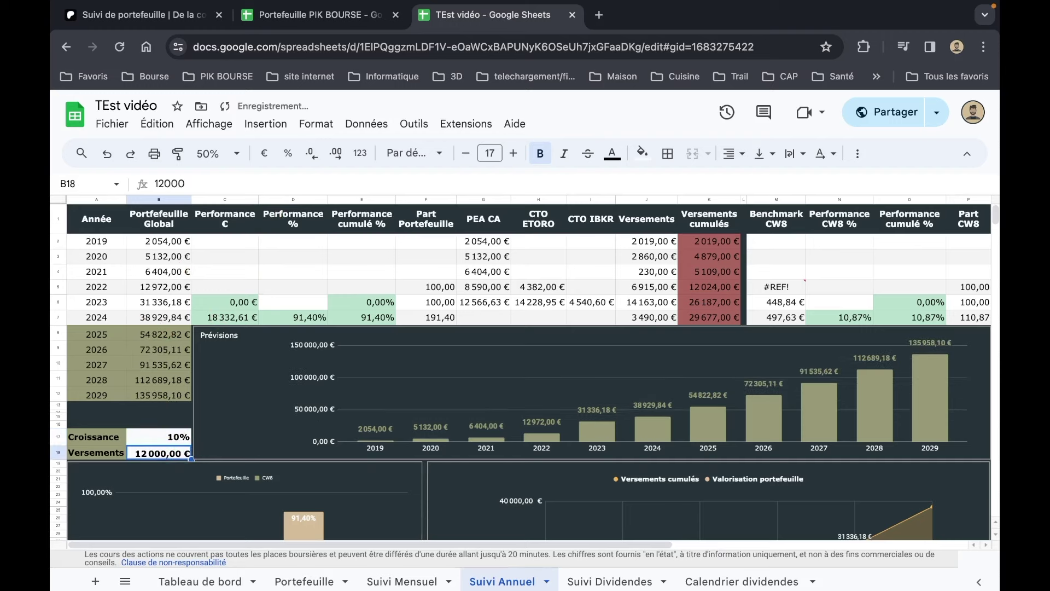
left_click(163, 442)
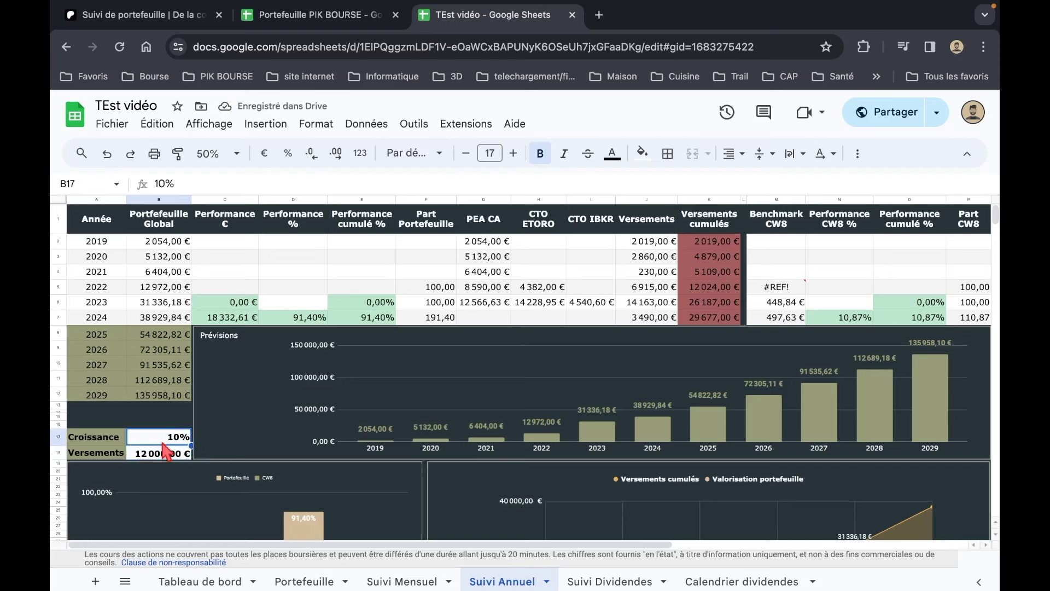
left_click(163, 454)
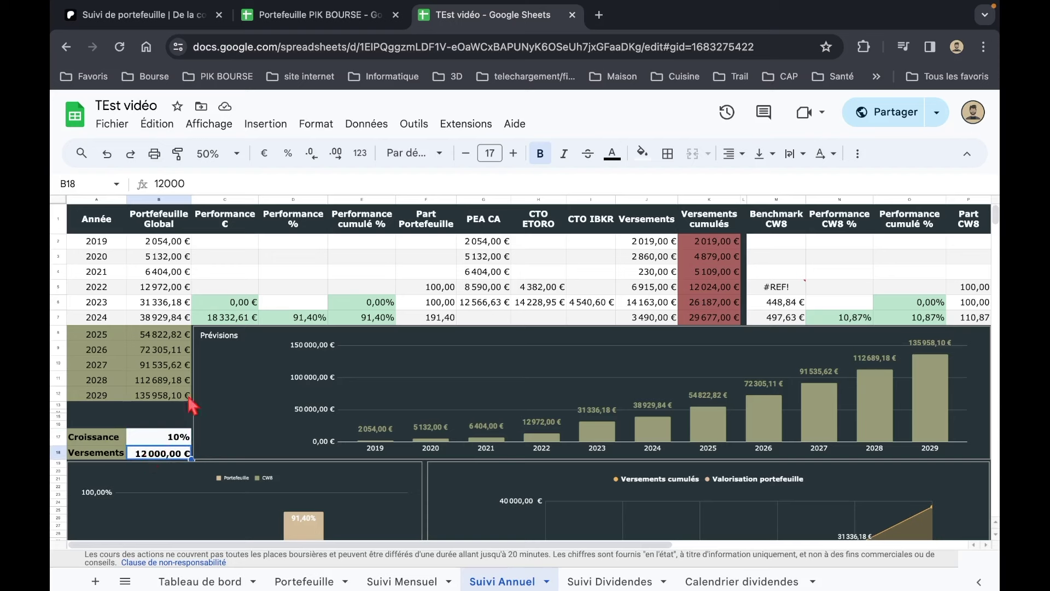
type("5")
type("6000")
key("Return")
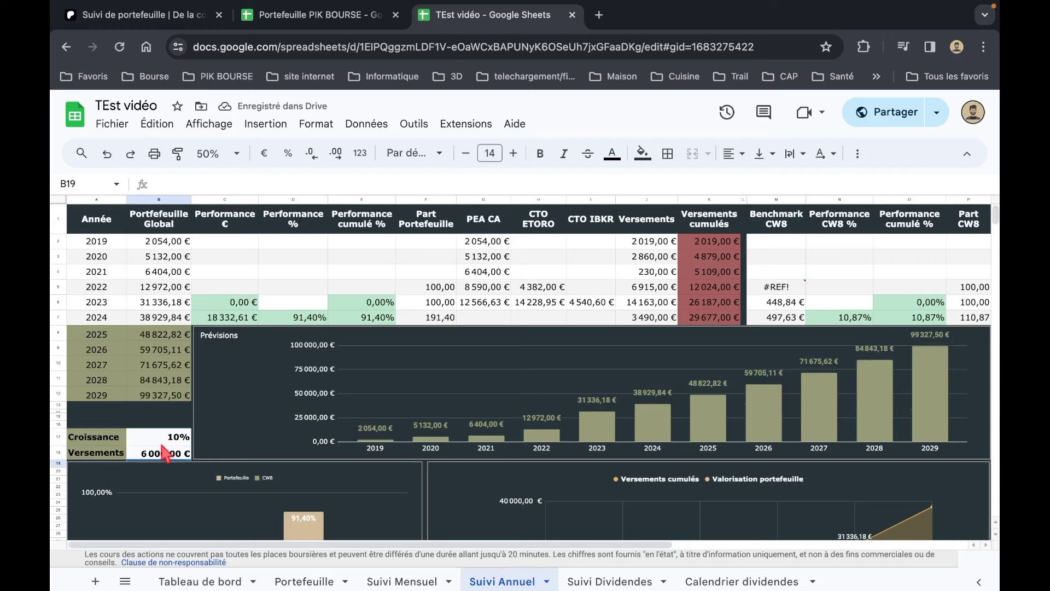
Step: Inspect the #REF! error in the 2022 benchmark cell
left_click(777, 287)
left_click(828, 252)
left_click(777, 289)
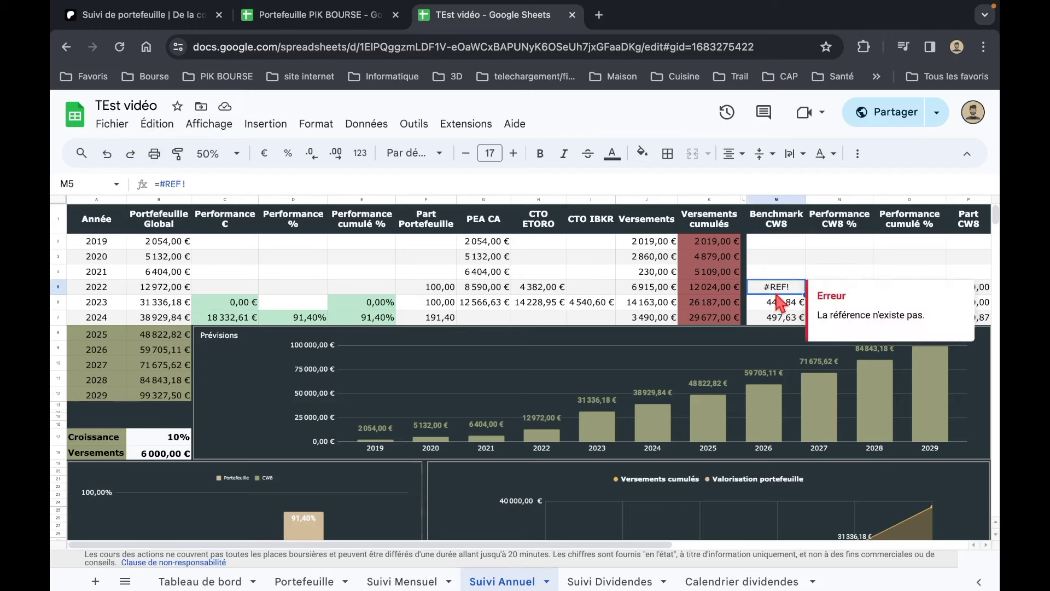
Step: Inspect the 2022 benchmark formula in the original Portefeuille PIK BOURSE workbook
left_click(398, 583)
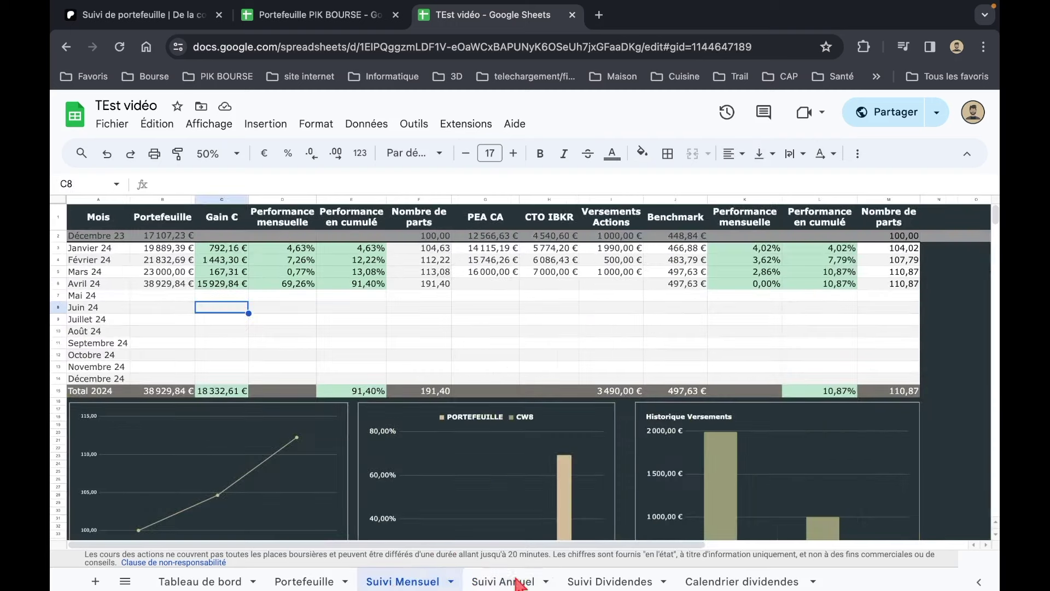
left_click(514, 583)
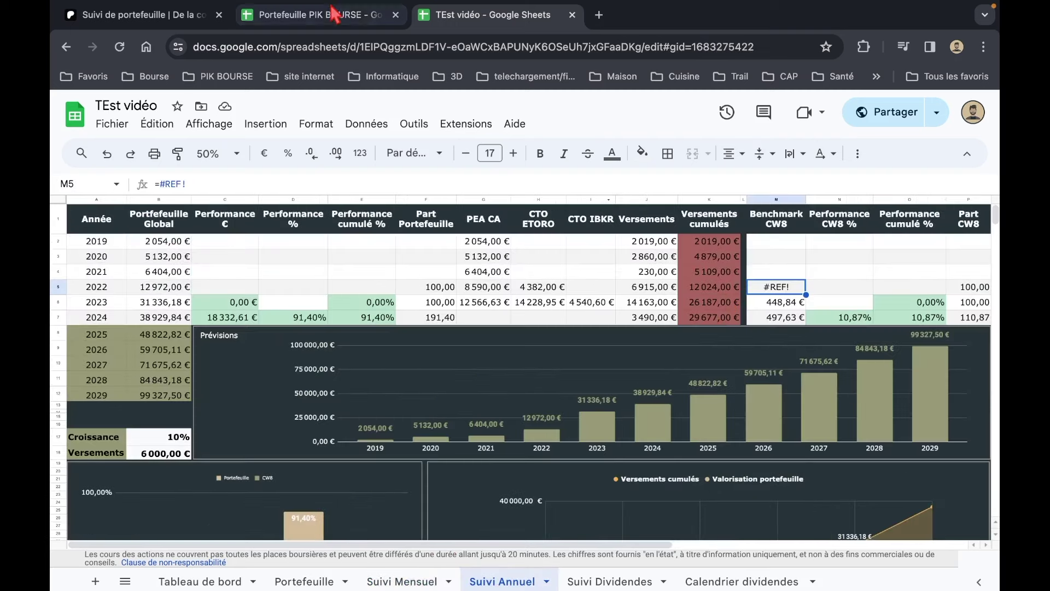
left_click(326, 15)
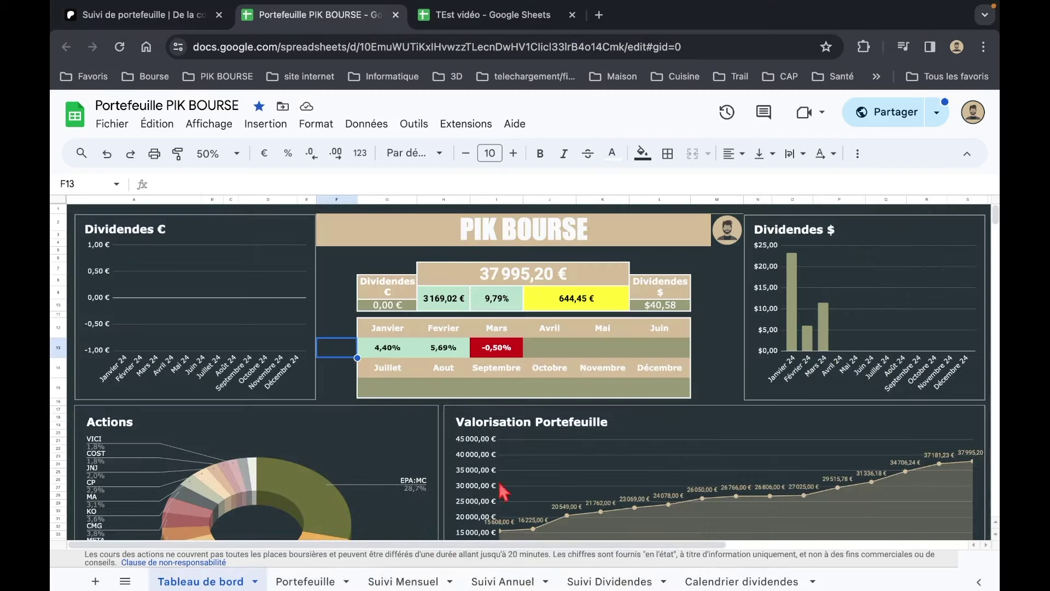
left_click(509, 583)
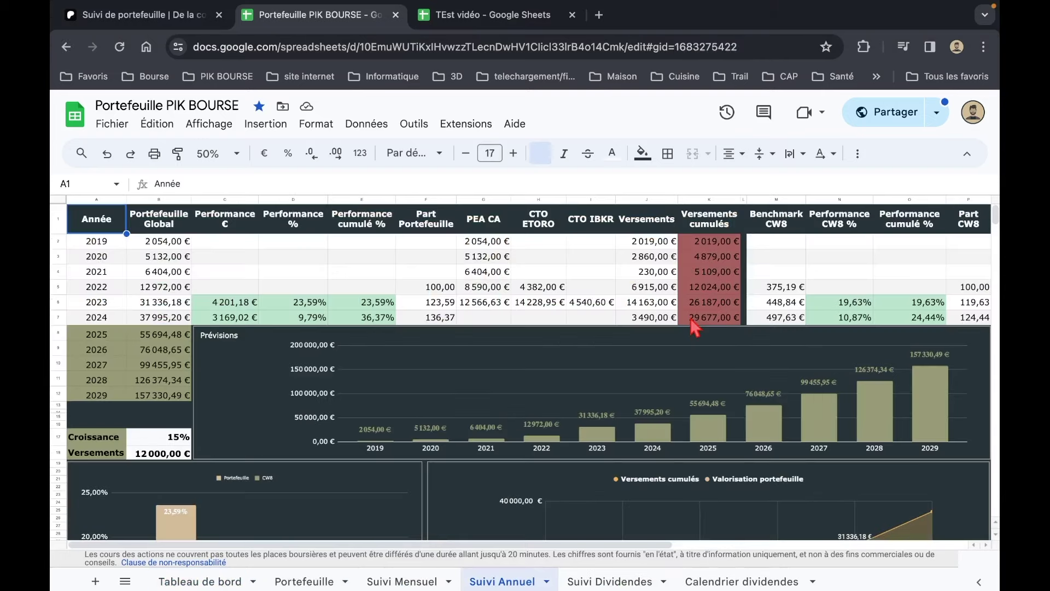
left_click(796, 289)
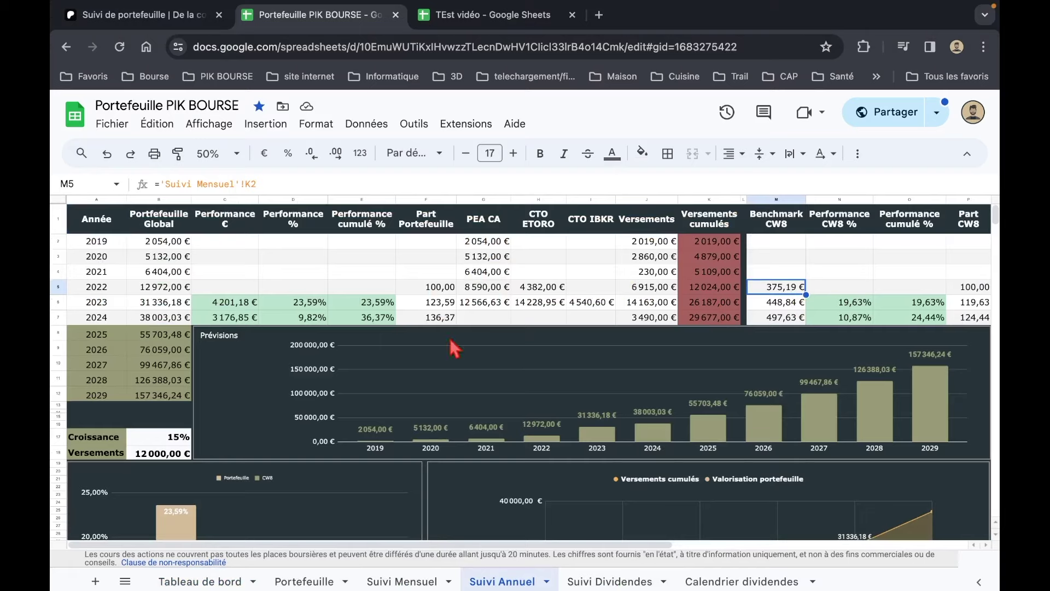
Step: Replace the 2022 Benchmark CW8 formula with the fixed value 375,19 €, checked against Suivi Mensuel
left_click(402, 582)
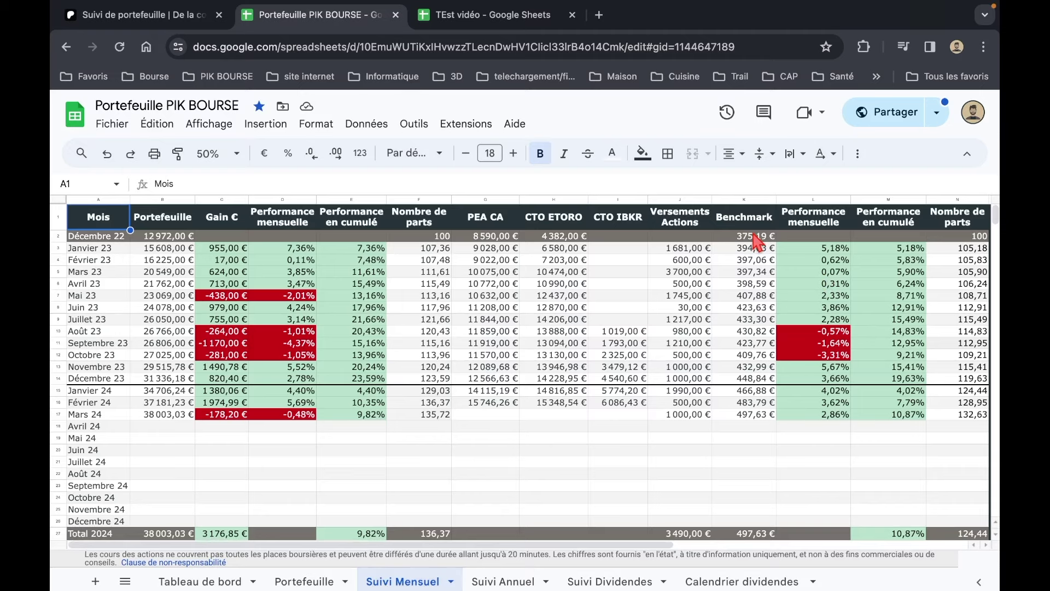
left_click(506, 581)
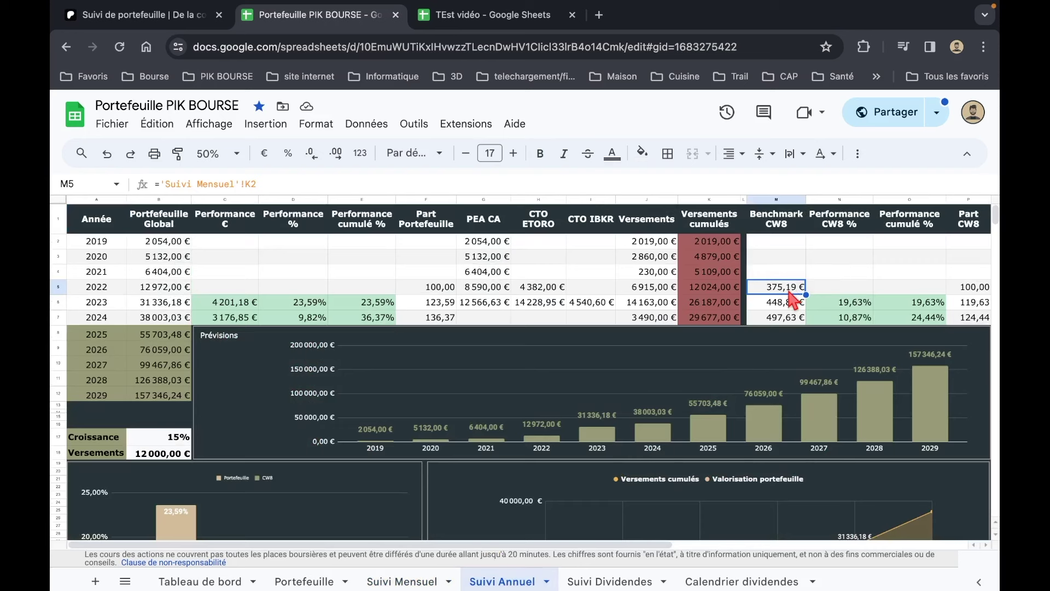
type("375,19")
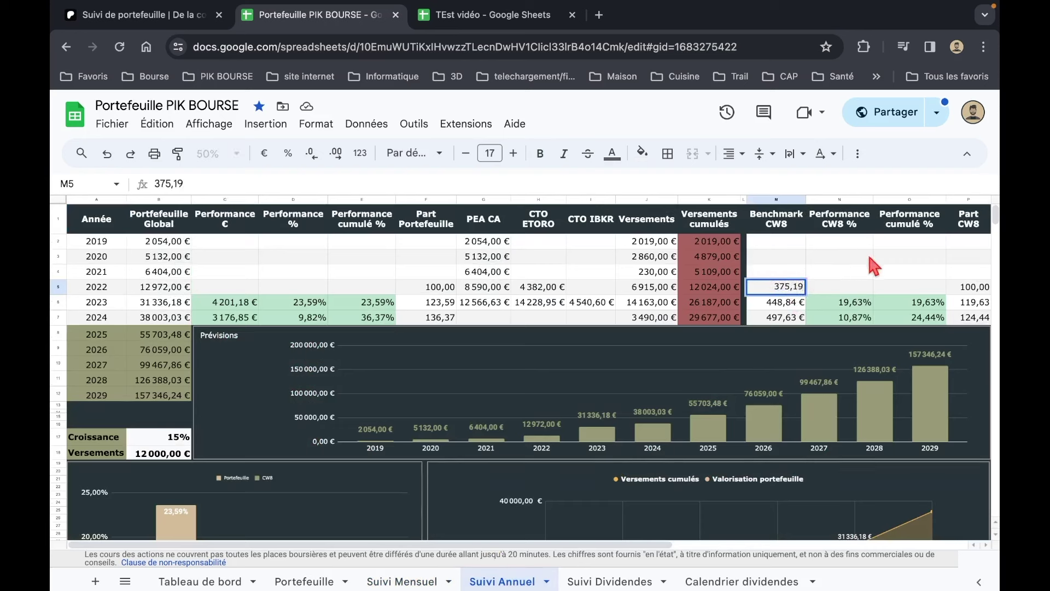
left_click(787, 305)
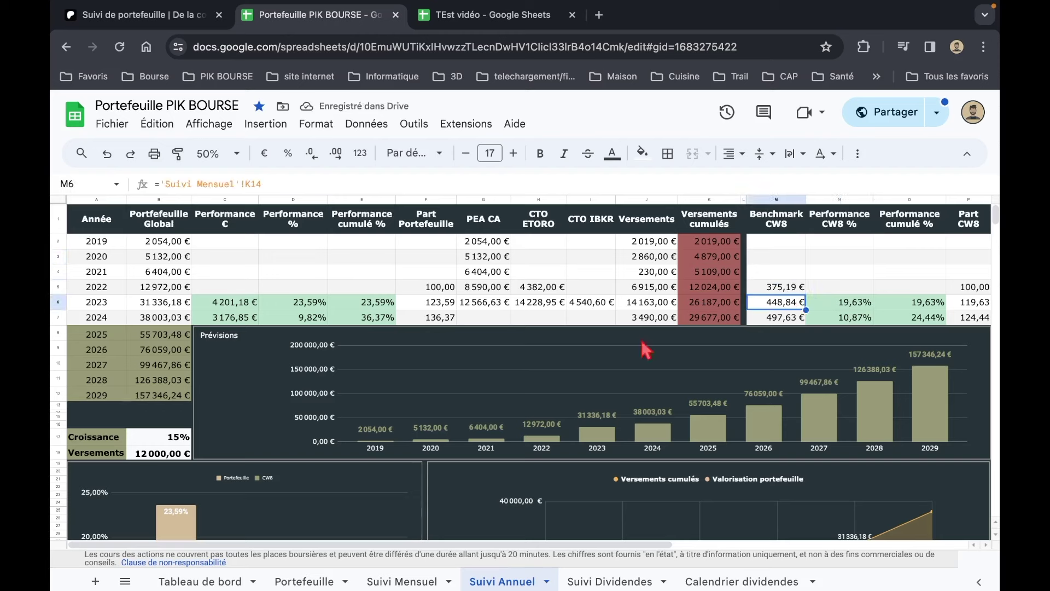
Step: Replace the 2023 Benchmark CW8 with 448,84 €, the Décembre 23 value from Suivi Mensuel
left_click(412, 580)
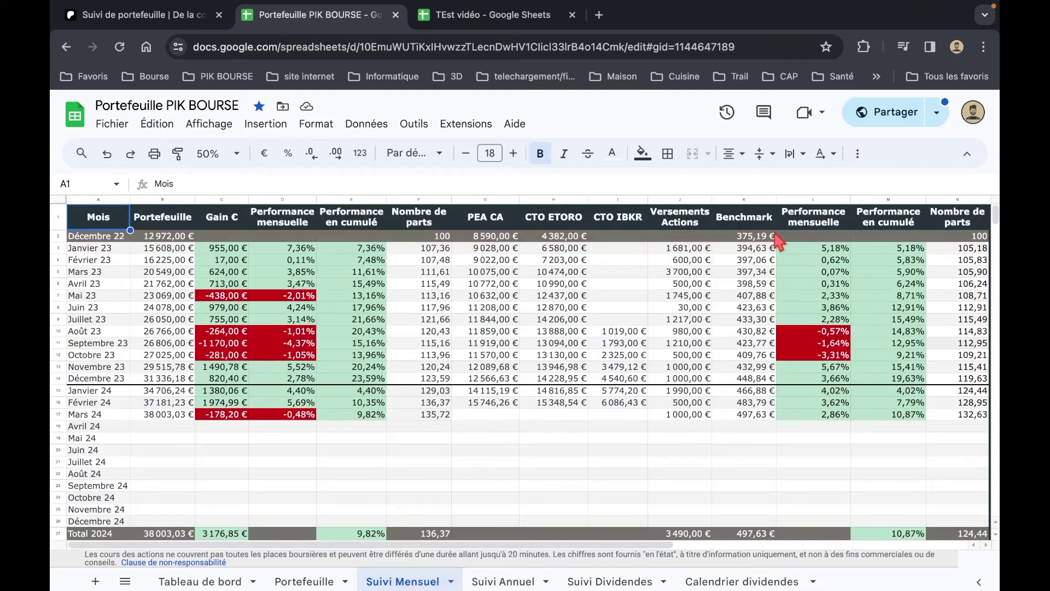
left_click(755, 381)
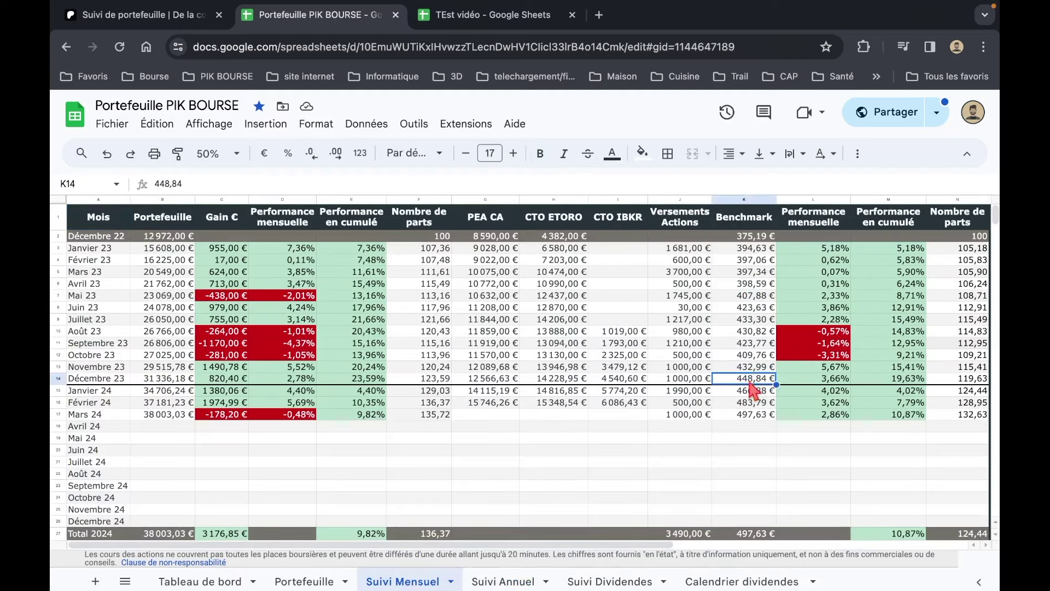
left_click(506, 583)
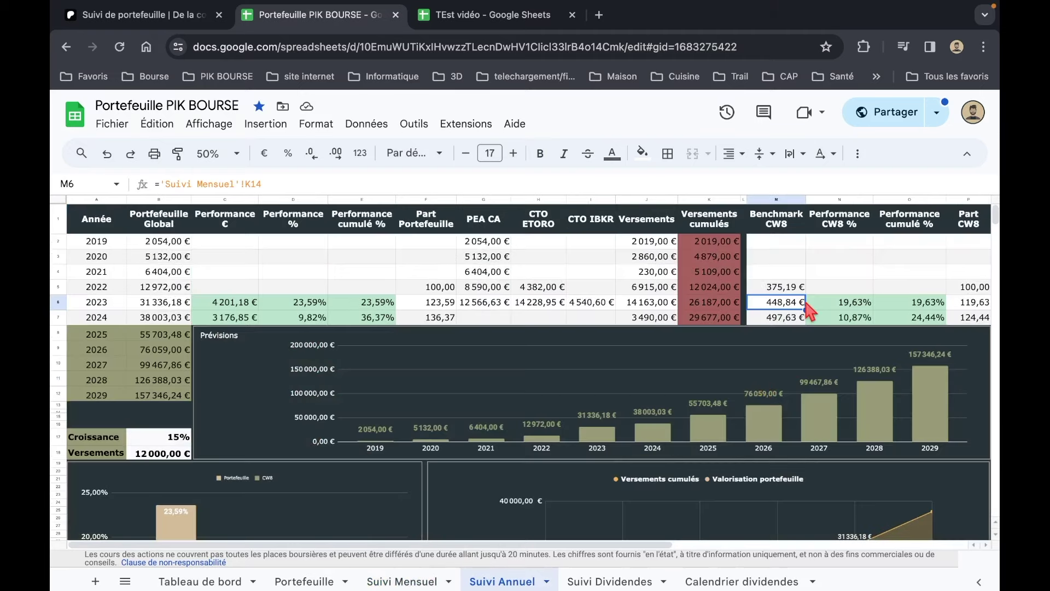
type("44")
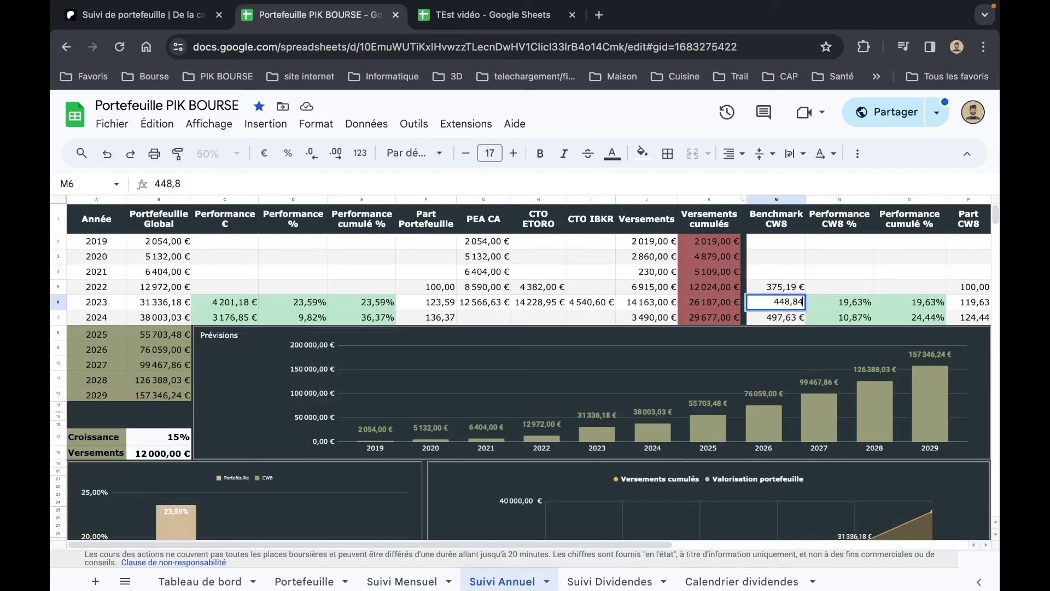
left_click(800, 319)
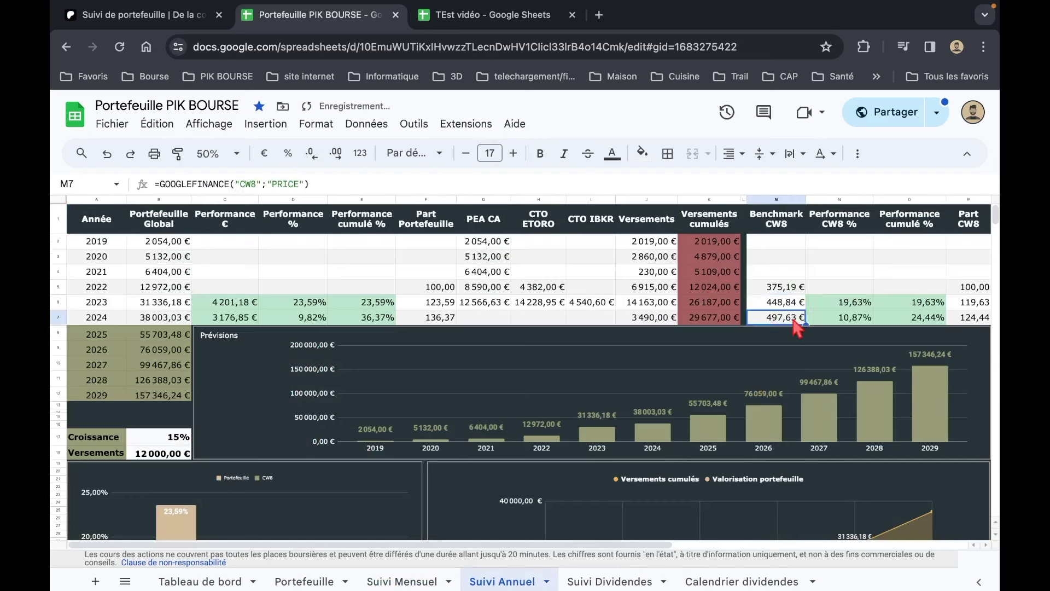
Step: In TEst vidéo, clear the 2023 performance cells C6:E6
left_click(517, 16)
left_click_drag(246, 303, 359, 306)
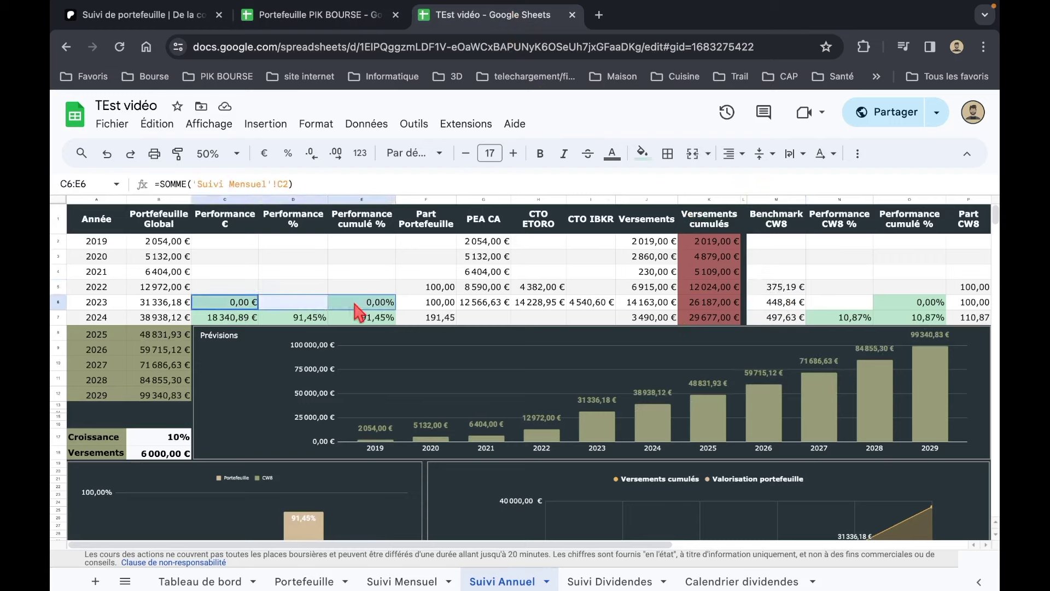
key("Delete")
left_click(361, 257)
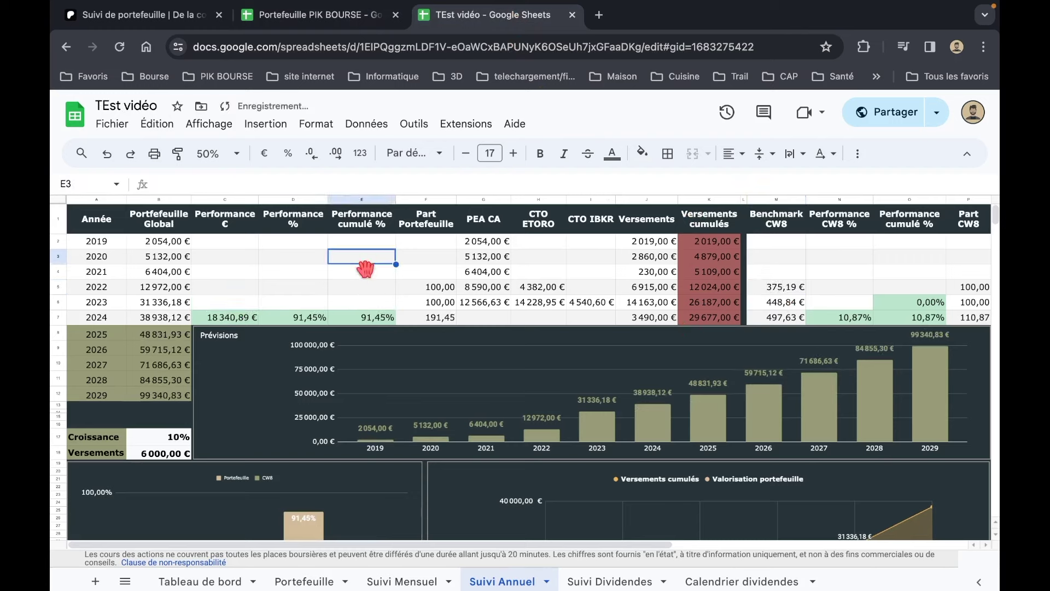
Step: Clear the 2022 Part Portefeuille and set the 2023 share in F6 to a fixed 100
left_click(391, 582)
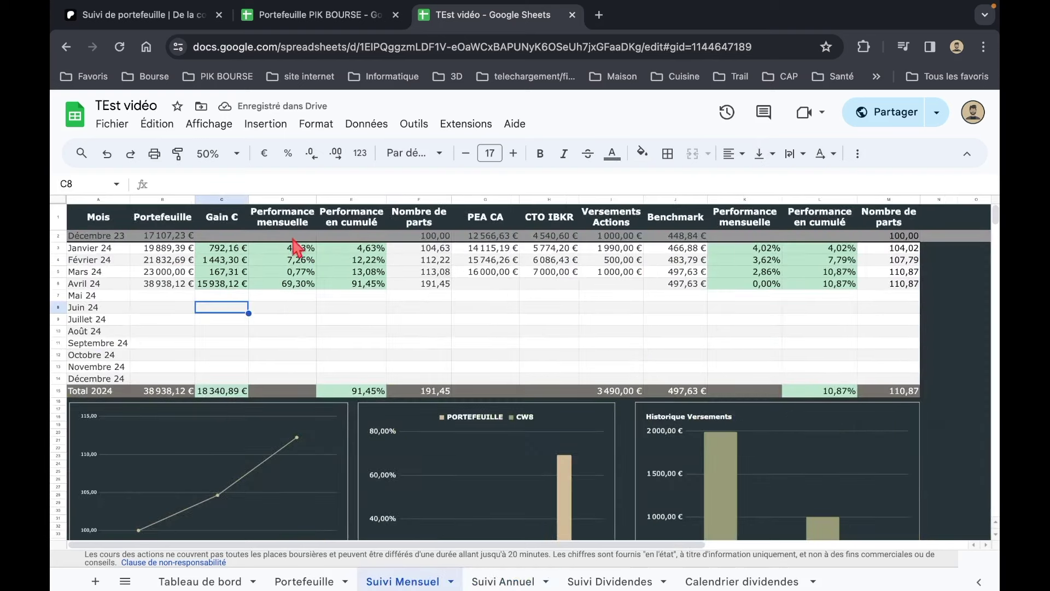
left_click(509, 581)
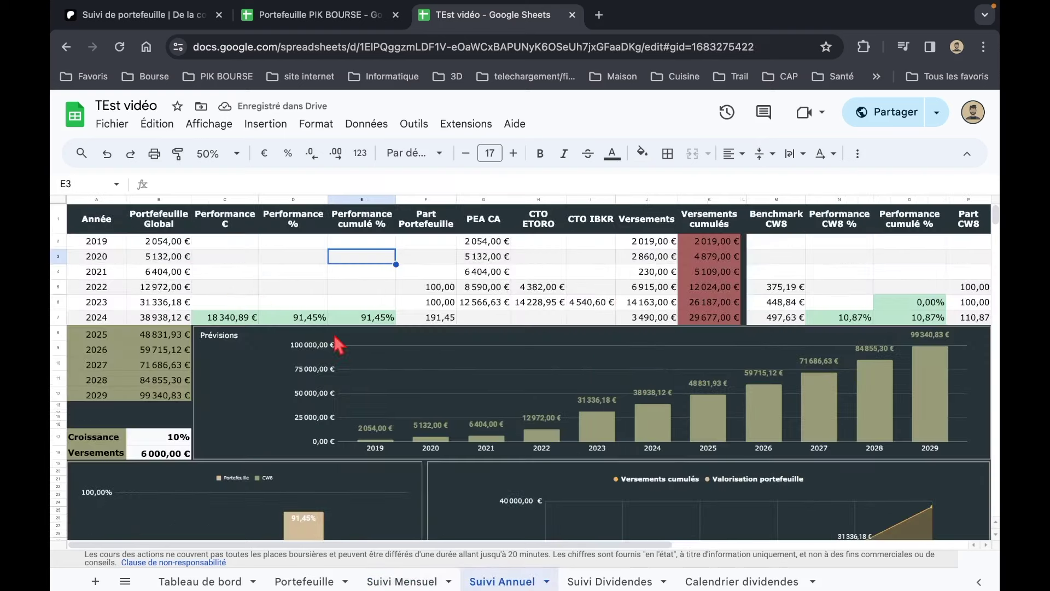
left_click(451, 304)
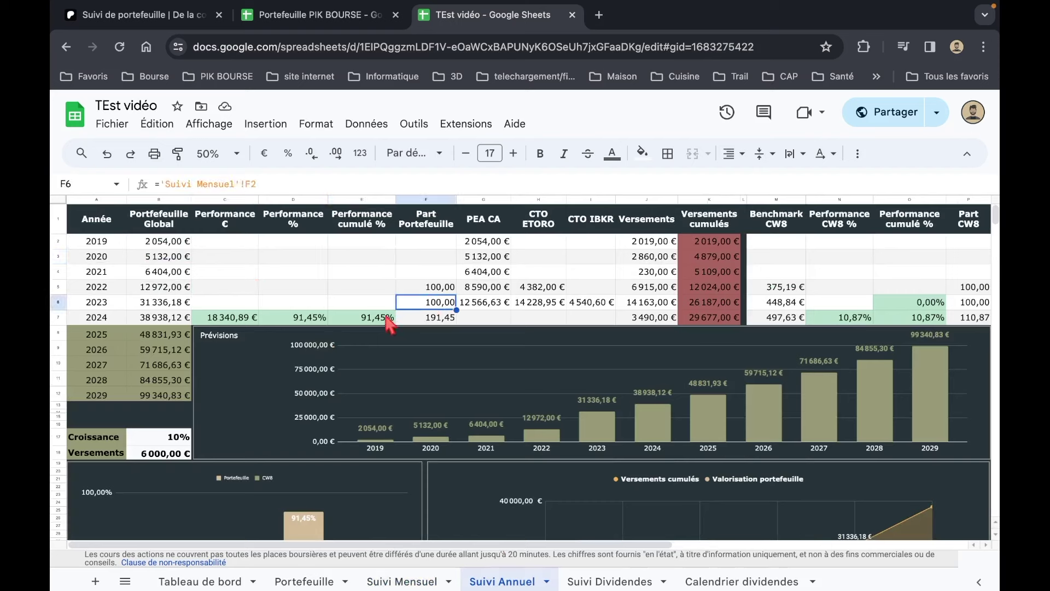
key("Delete")
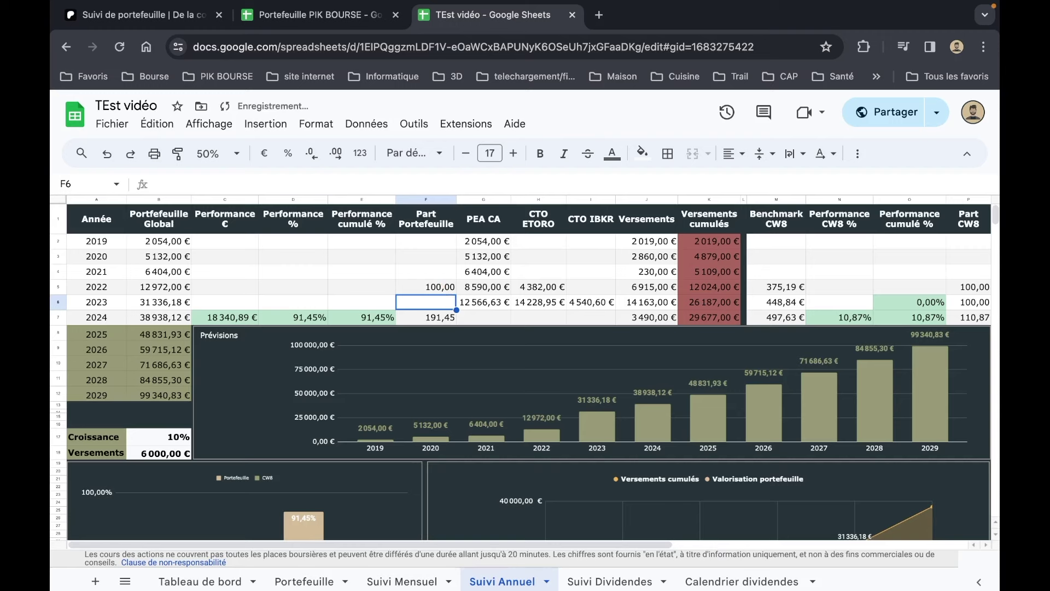
key("Up")
key("Delete")
key("Down")
type("100")
left_click(424, 245)
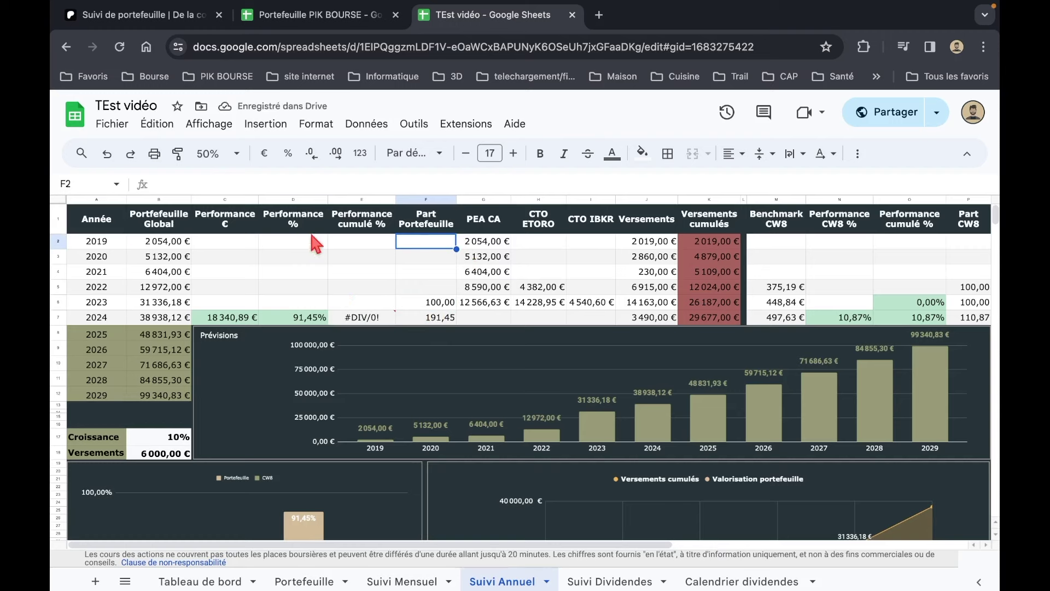
Step: Correct the E7 cumulative performance formula so it divides by F6
left_click(429, 303)
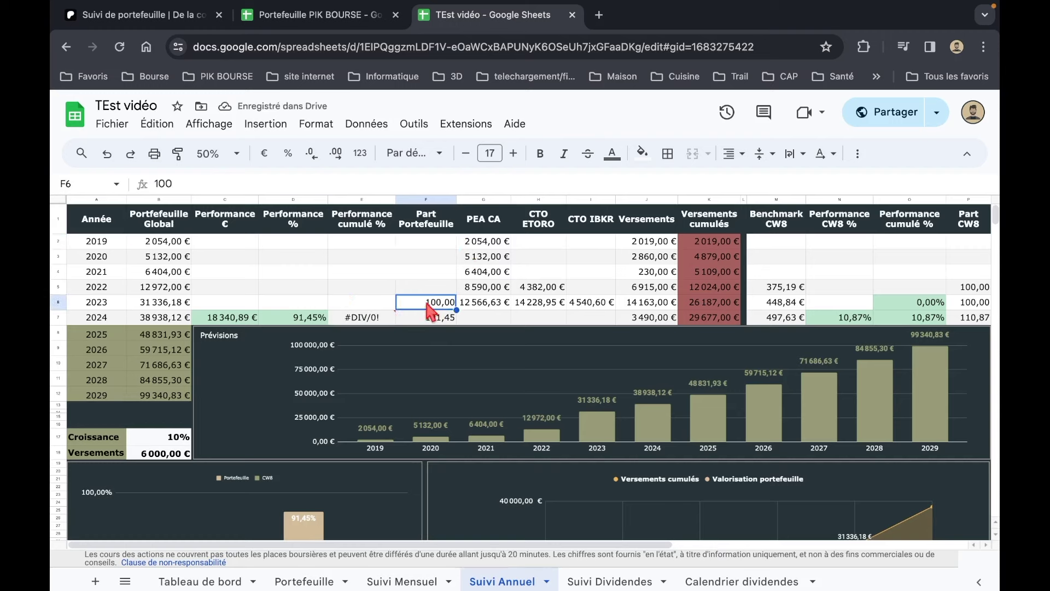
double_click(386, 317)
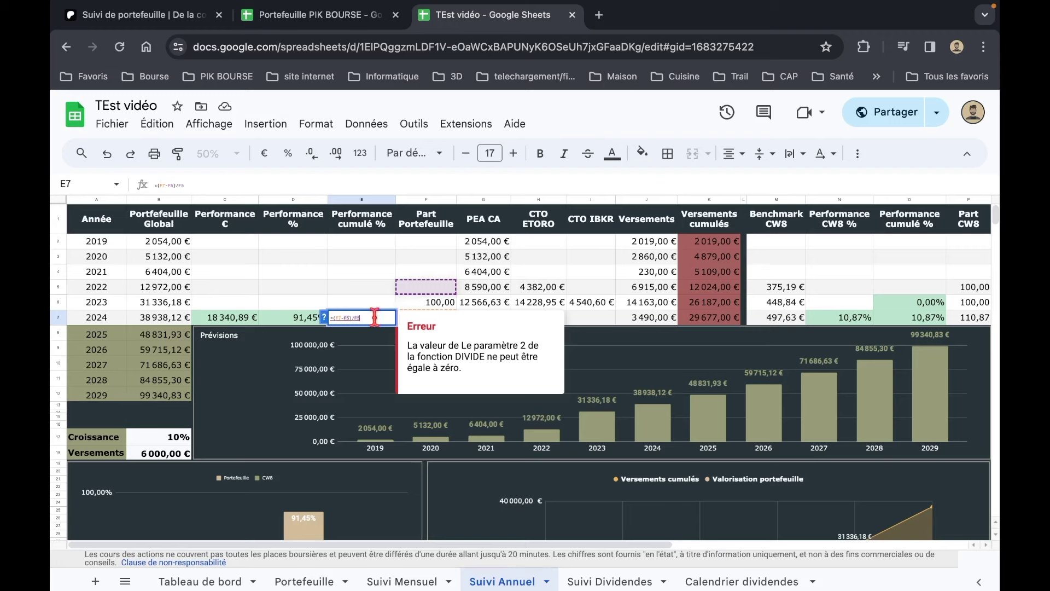
key("BackSpace")
type("6")
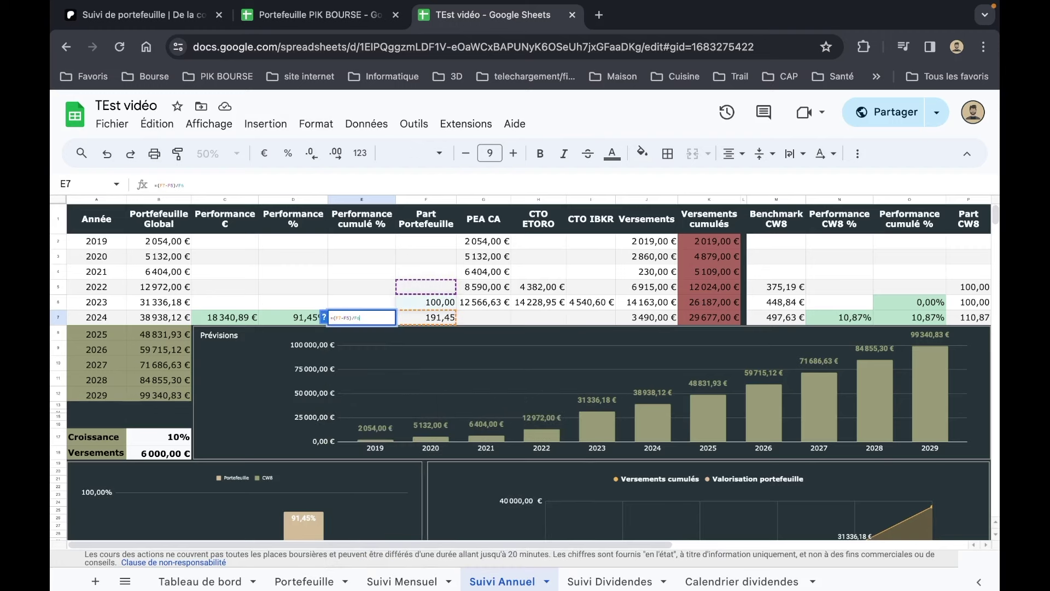
key("Left")
key("BackSpace")
type("6")
key("Return")
Step: Clear the stray 2023 CW8 cumulative value in O6 and the 2022 CW8 share in P5
left_click(369, 271)
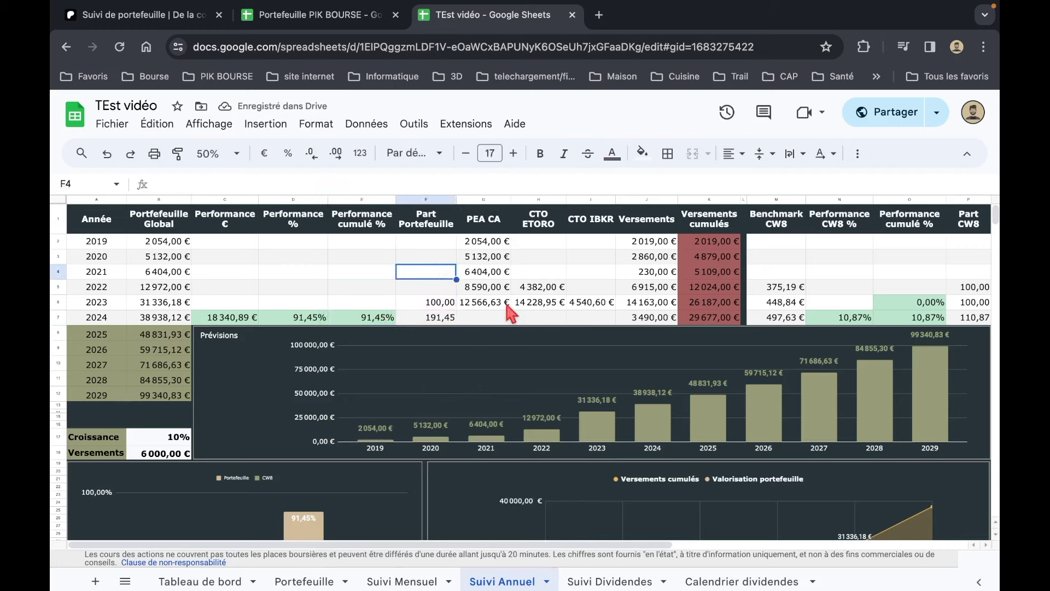
left_click(449, 308)
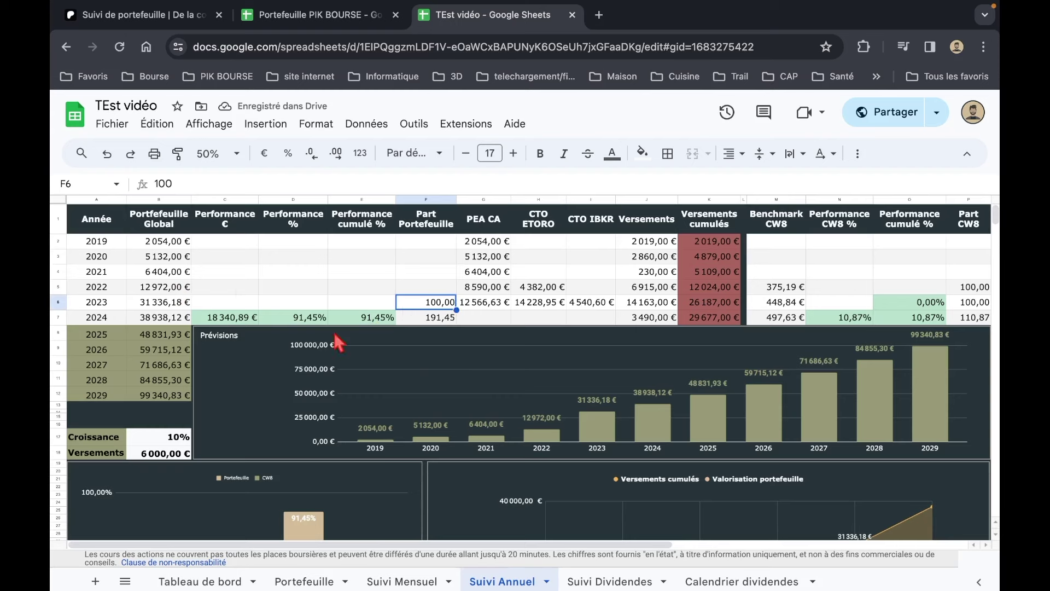
left_click(335, 271)
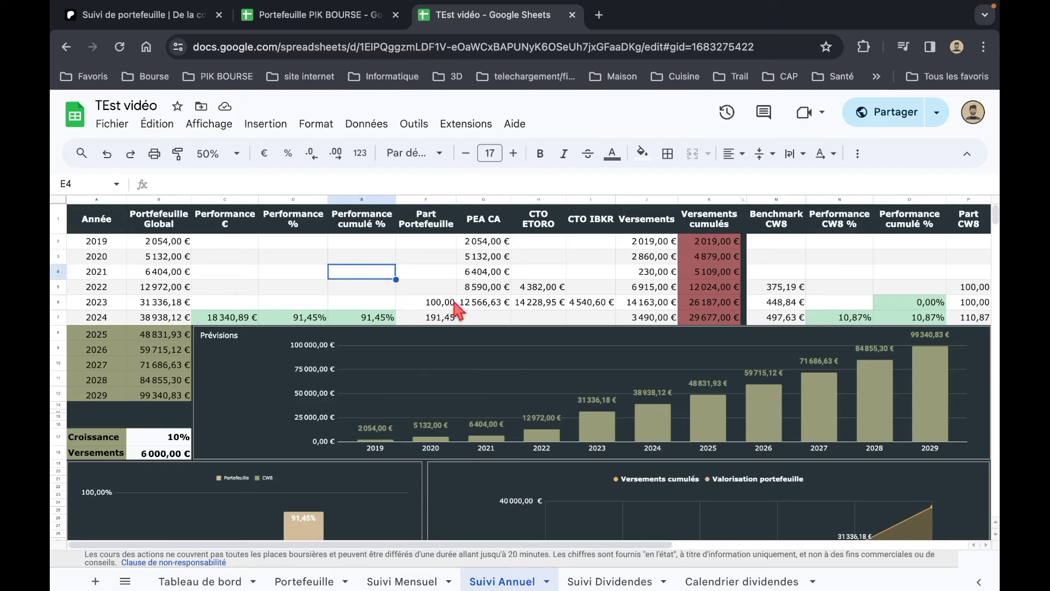
left_click(918, 302)
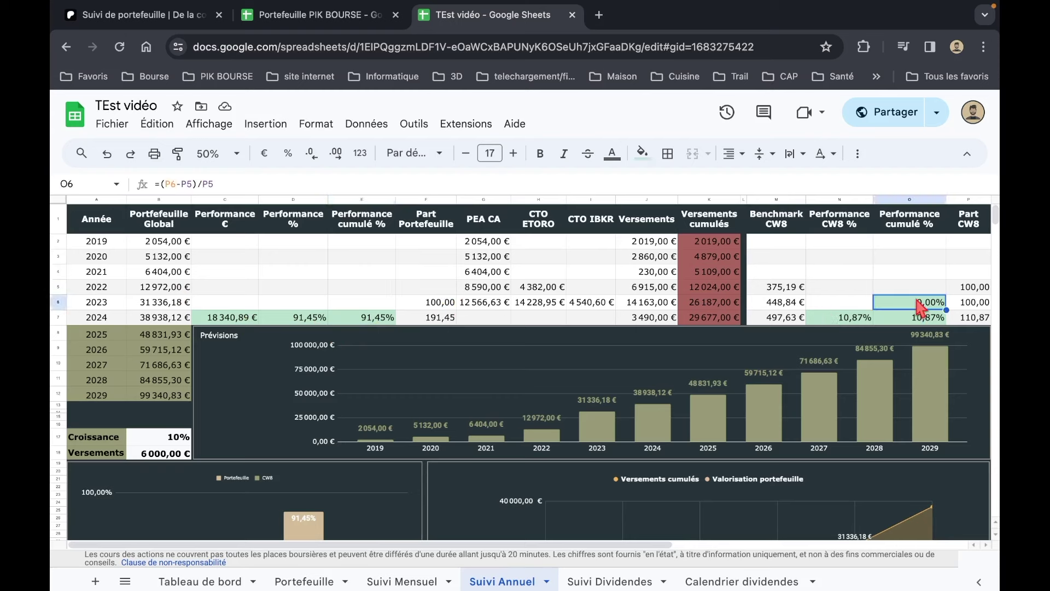
key("Delete")
left_click(916, 275)
left_click(974, 289)
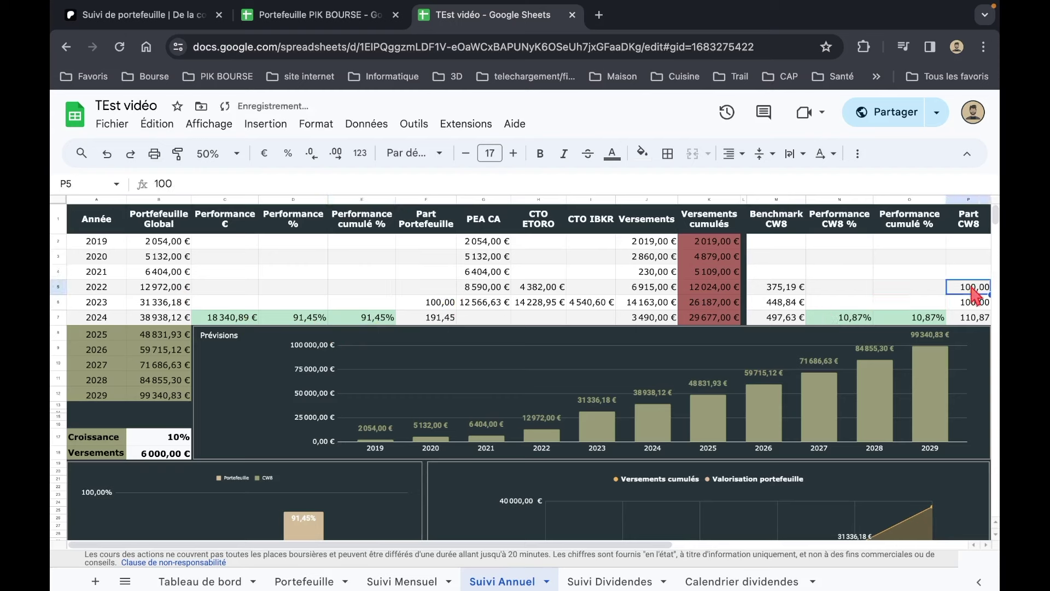
key("Delete")
Step: Change O7 to =(P7-P5)/P6 so 2024 CW8 cumulative performance divides by 2023
double_click(918, 319)
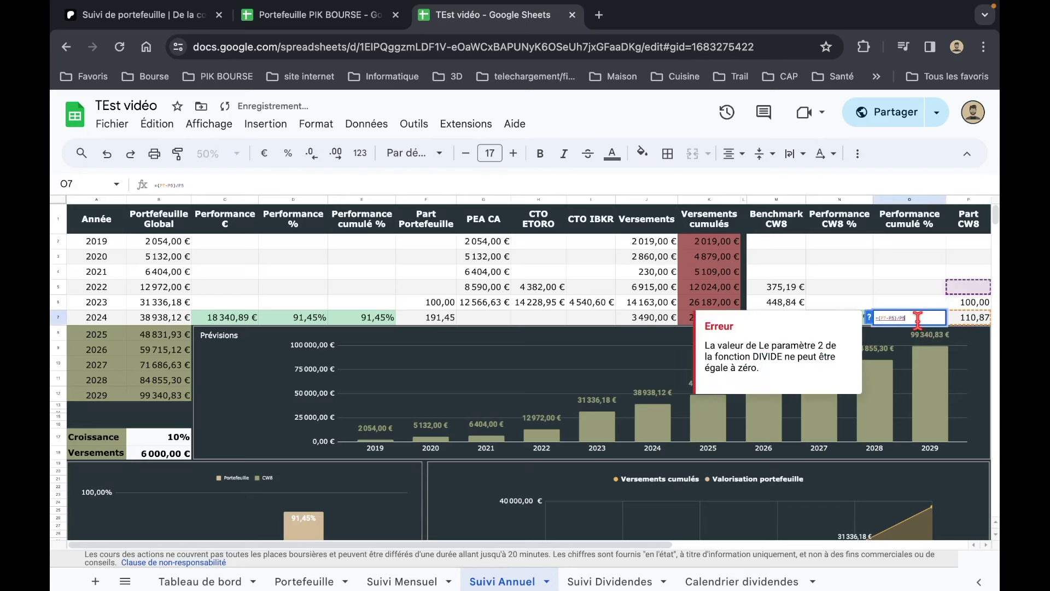
key("BackSpace")
type("4")
key("BackSpace")
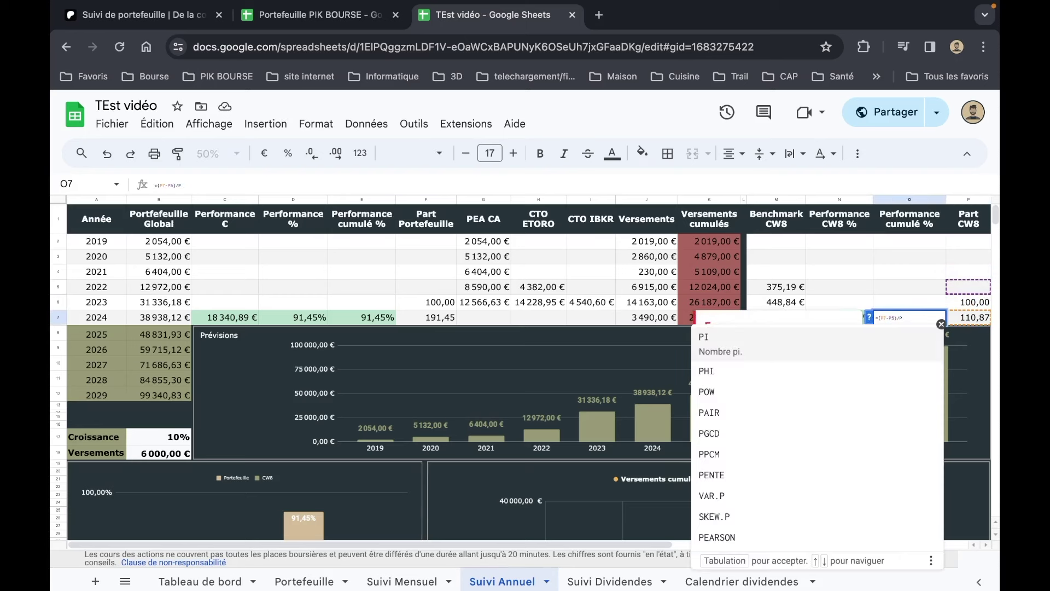
type("6")
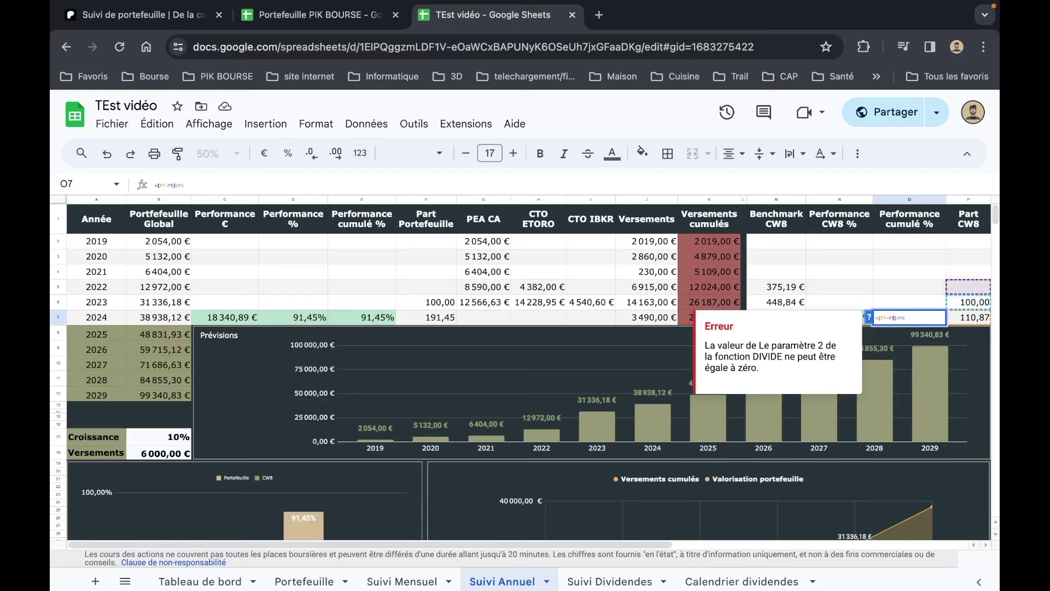
key("Return")
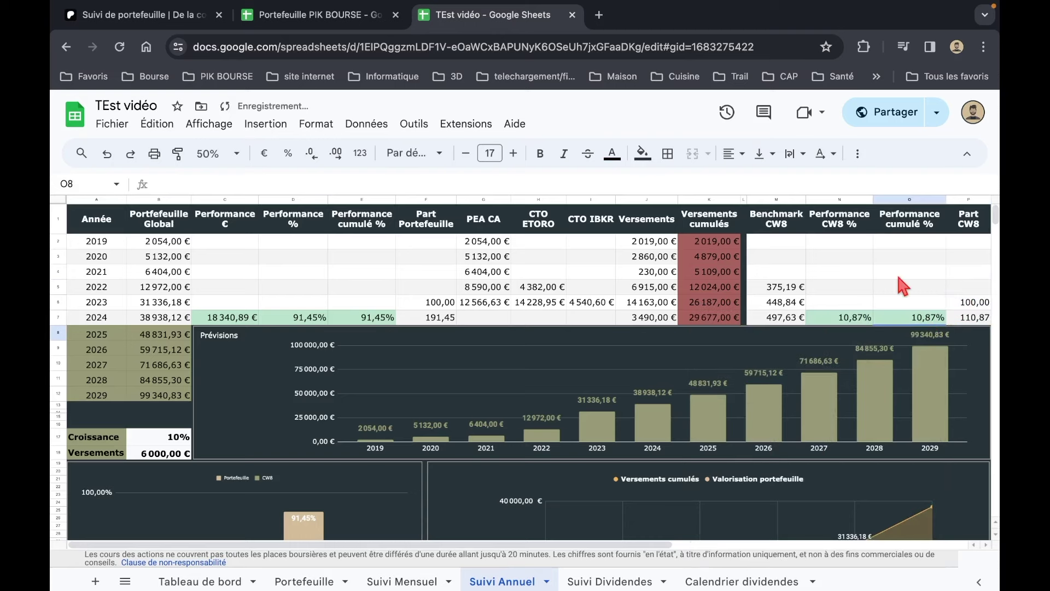
left_click(898, 277)
scroll(377, 275, "down", 1)
scroll(377, 274, "up", 1)
Step: Review the CTO IBKR column and the monthly PEA CA column before deleting anything
left_click(591, 220)
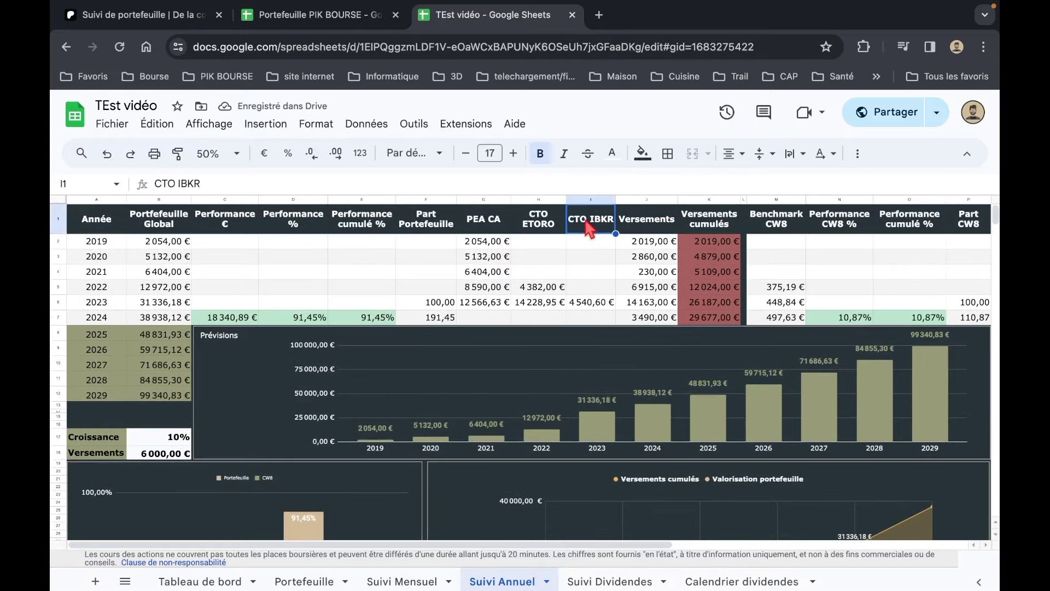
left_click(589, 199)
right_click(586, 203)
left_click(513, 255)
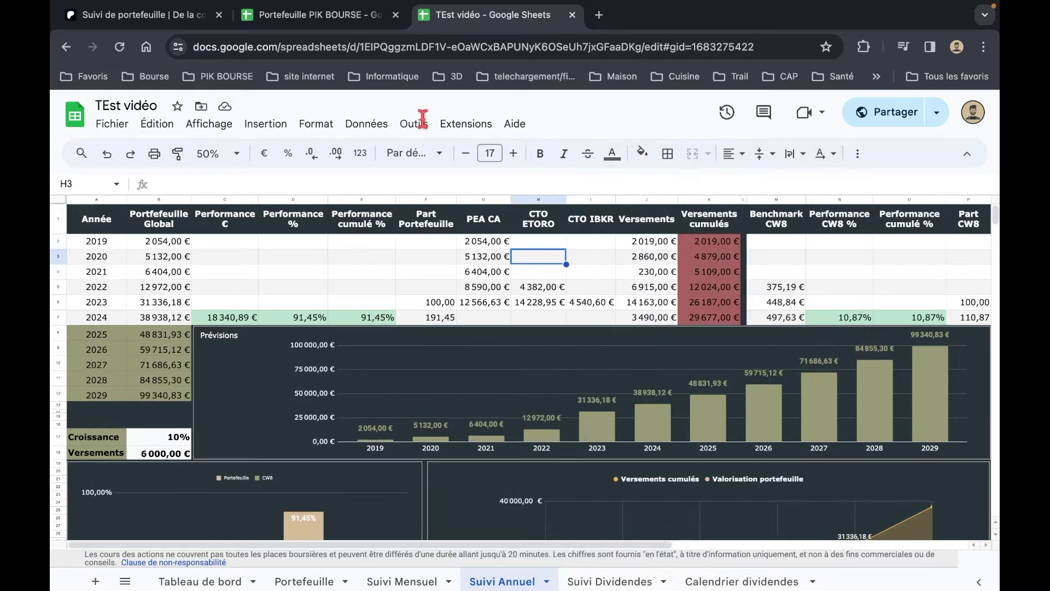
left_click(410, 579)
left_click(470, 344)
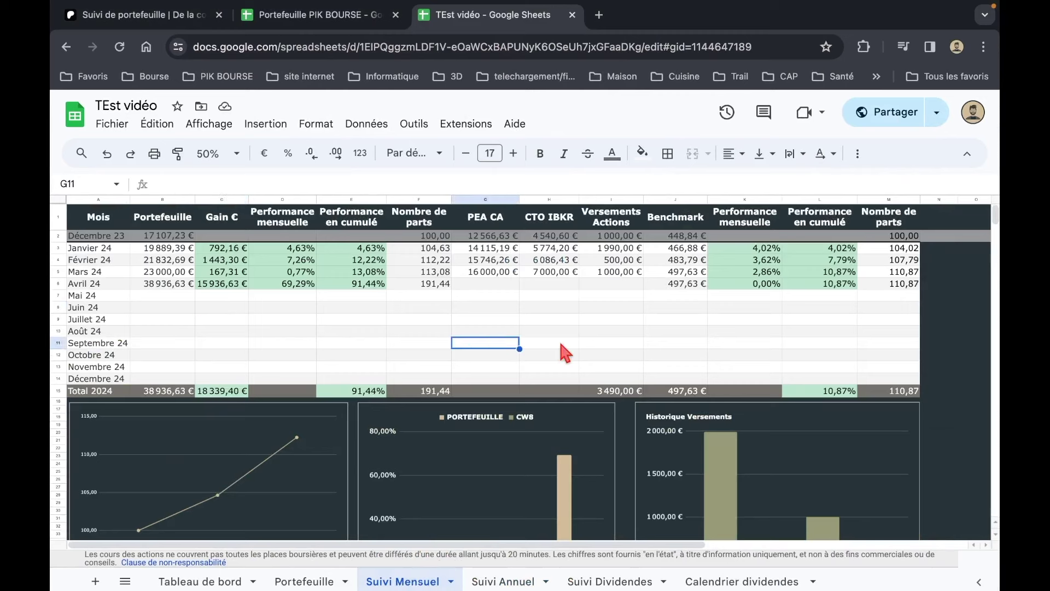
left_click(506, 219)
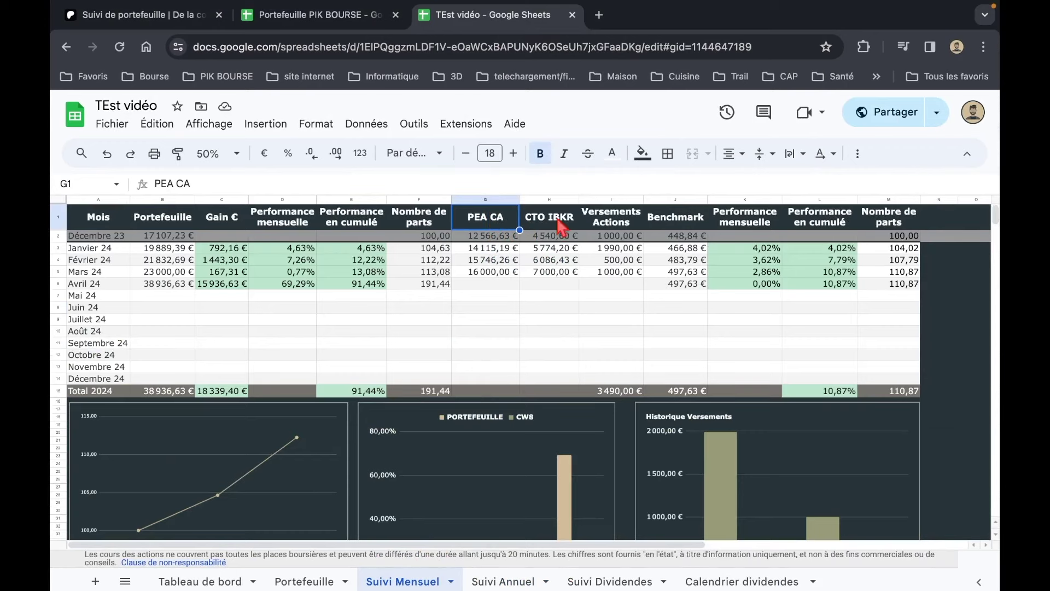
left_click(522, 582)
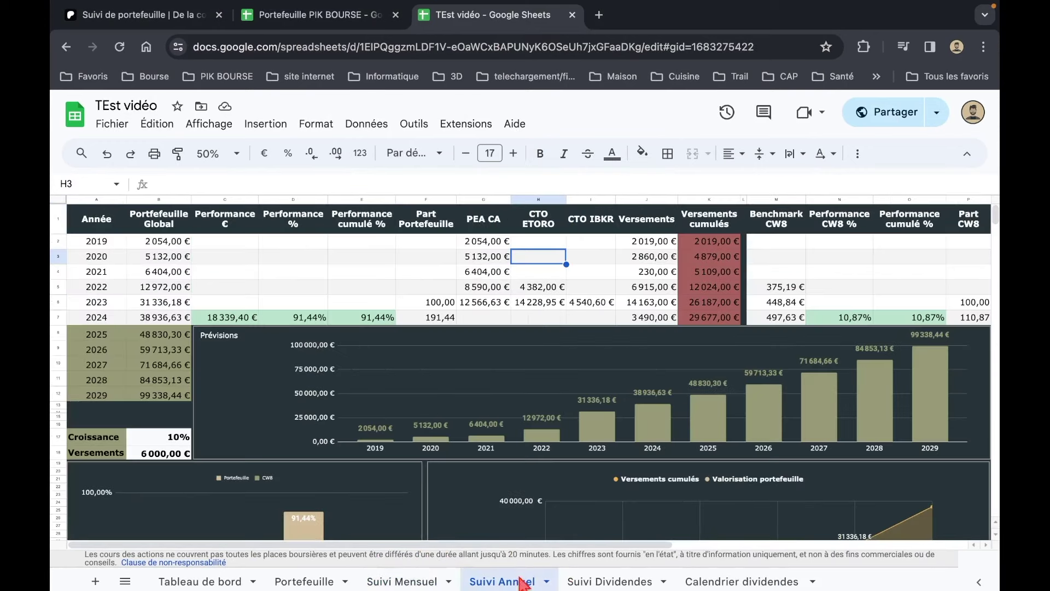
Step: Delete the CTO ETORO column (Supprimer la colonne) from Suivi Annuel
left_click(542, 219)
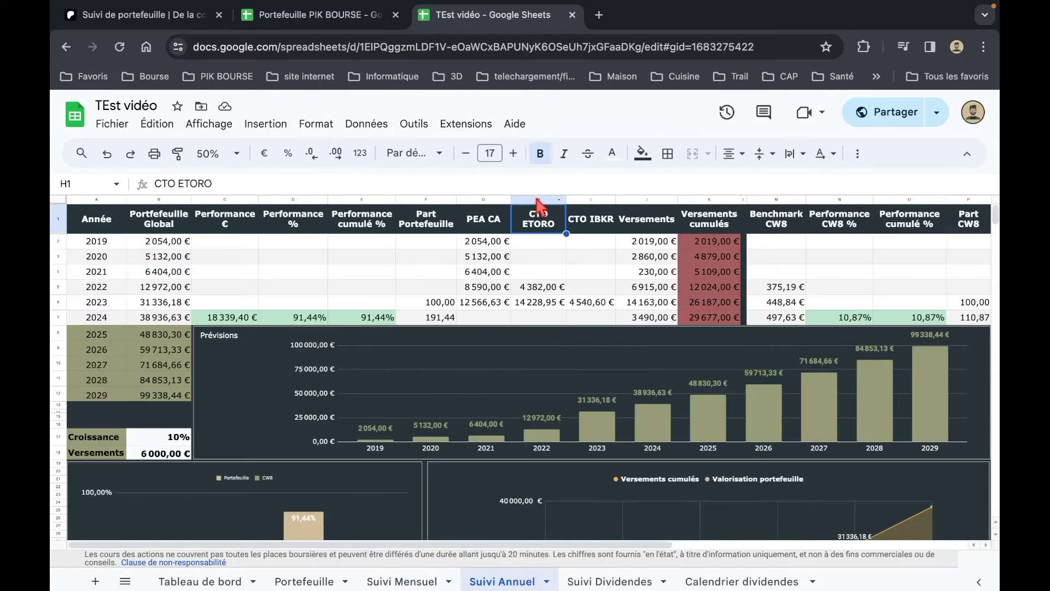
left_click(536, 199)
right_click(536, 196)
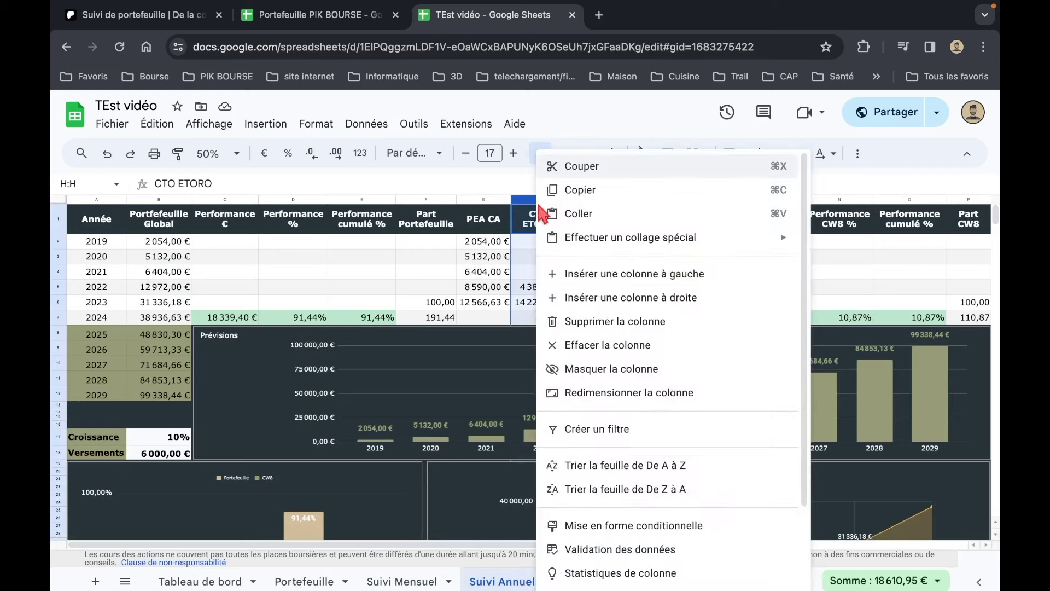
left_click(609, 318)
Step: Repair the 2019 Portefeuille Global formula in B2 to =G2+H2
left_click(215, 252)
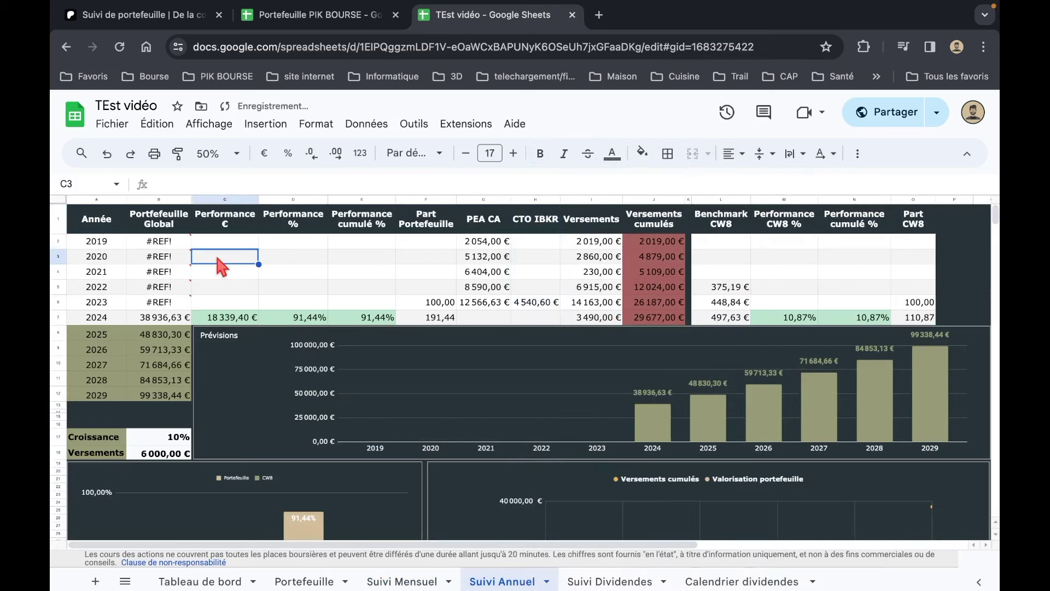
left_click(167, 240)
double_click(167, 240)
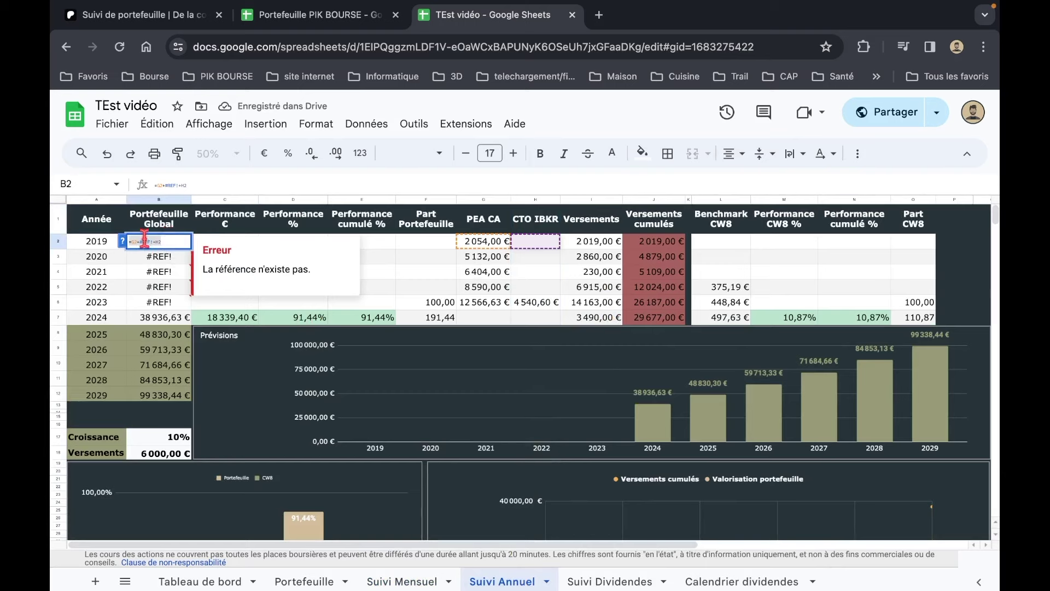
left_click(175, 184)
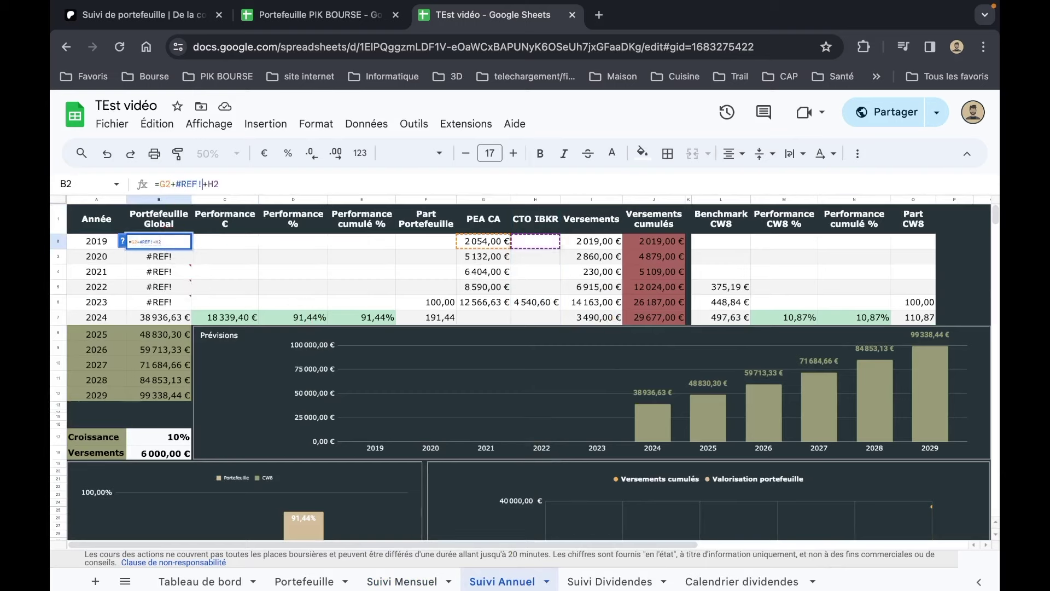
key("BackSpace")
key("BackSpace")
key("BackSpace")
key("Return")
Step: Fill the repaired formula down to B6 and verify the 2020 references
left_click(148, 243)
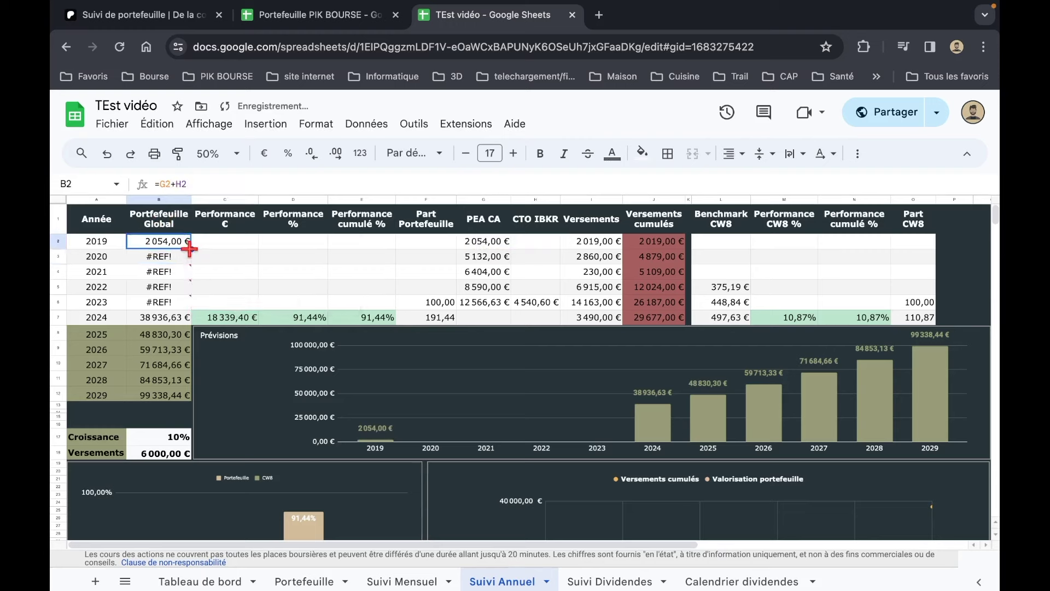
left_click_drag(194, 303, 192, 305)
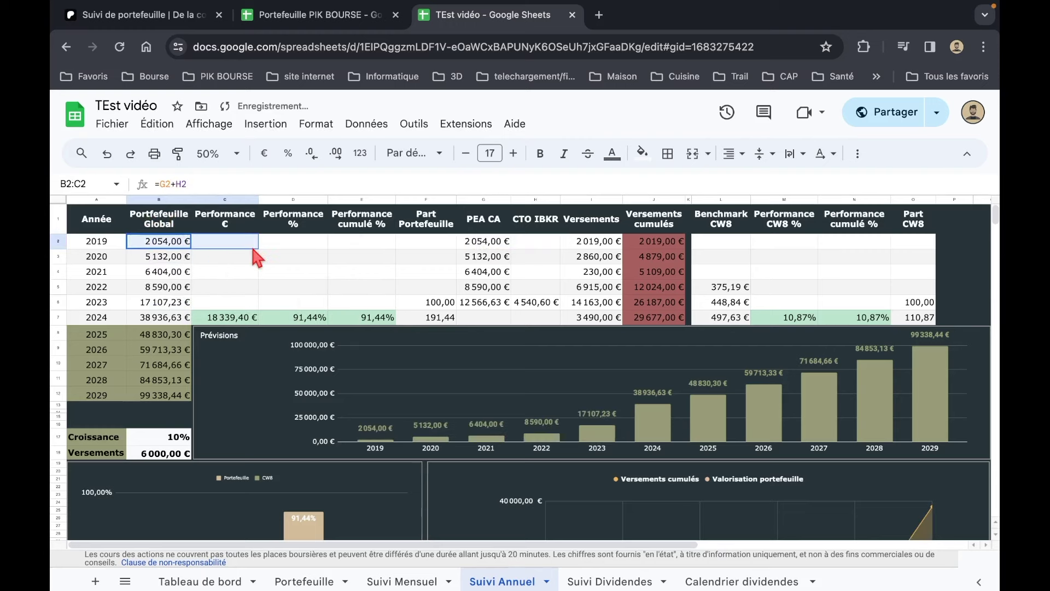
left_click(167, 257)
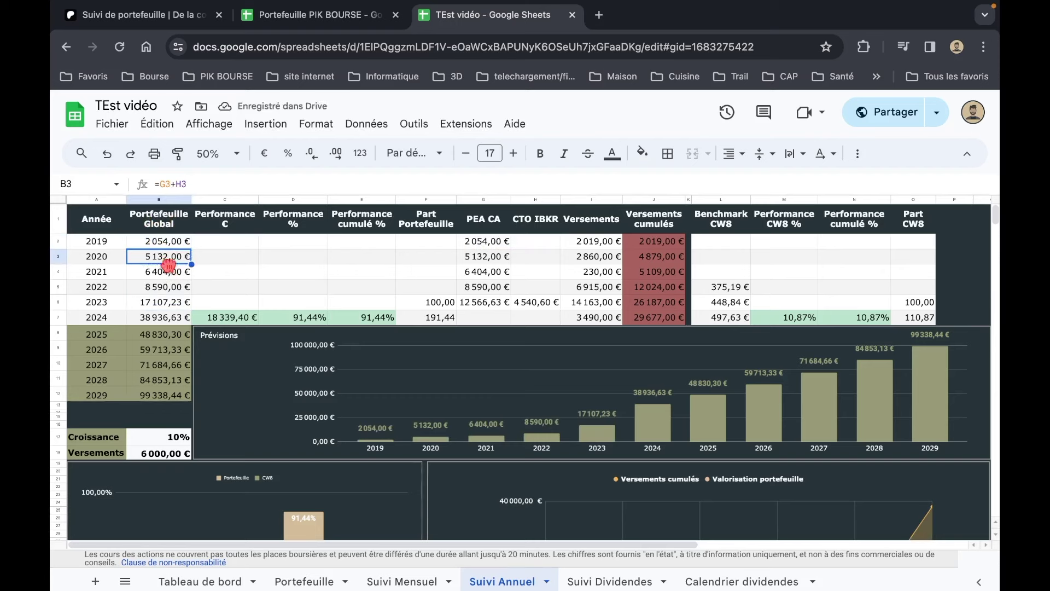
double_click(169, 258)
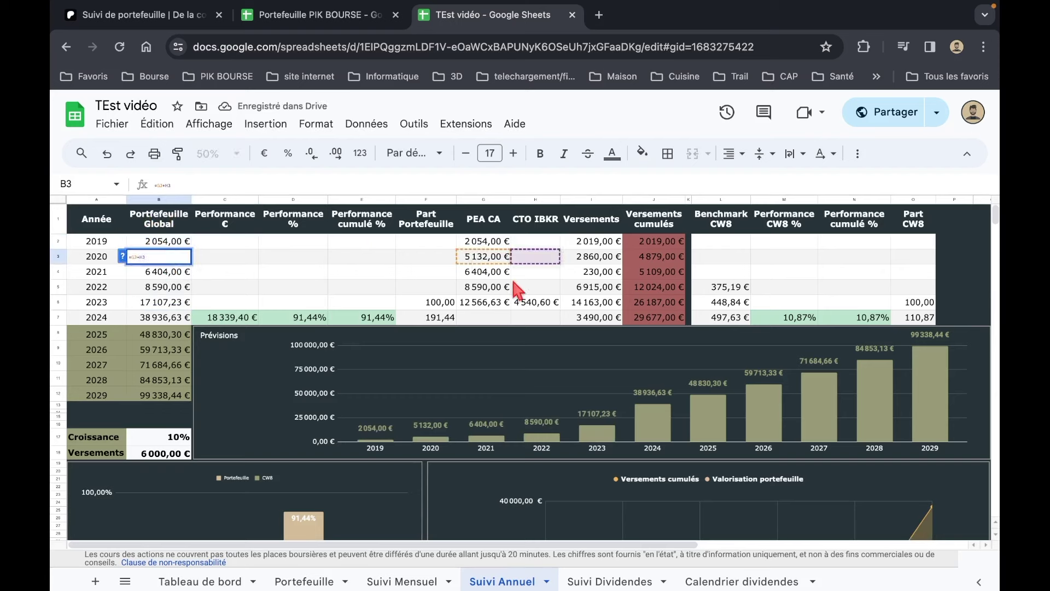
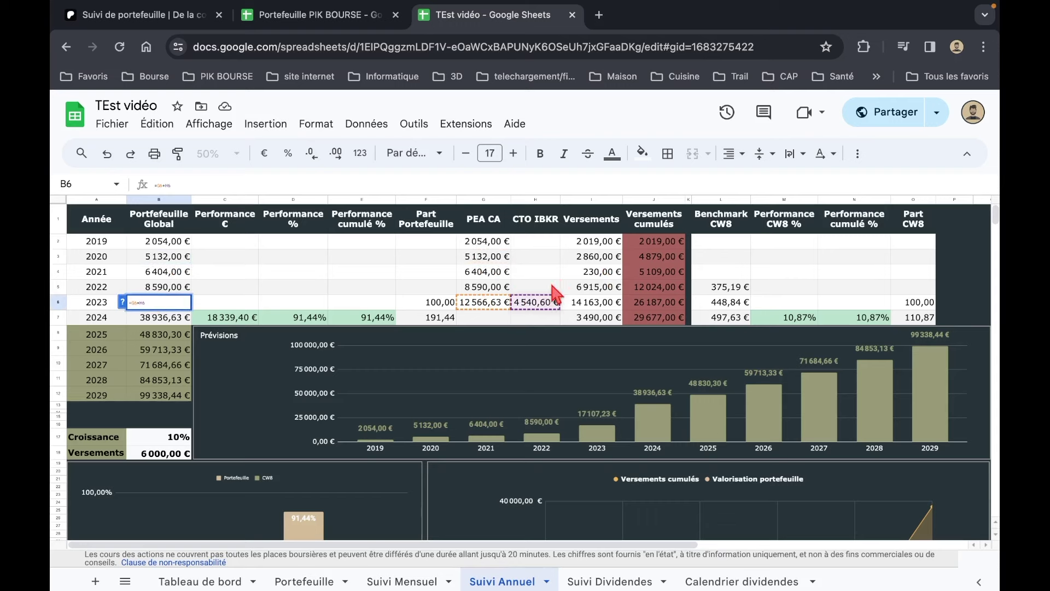
Step: Confirm the 2023 global portfolio formula at 17 107,23 € and select the left performance bar chart
key("Escape")
left_click(408, 274)
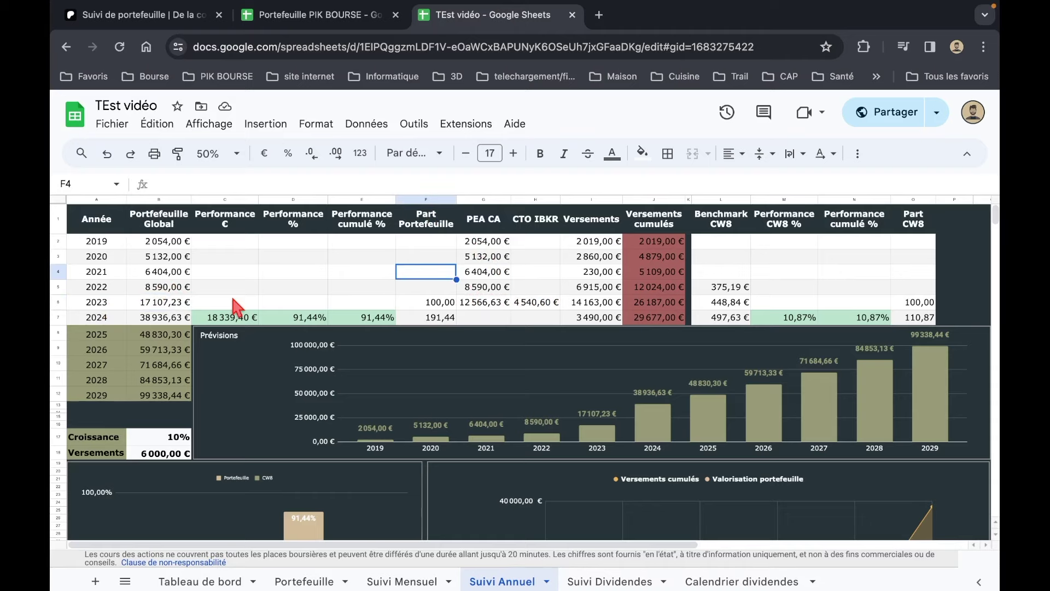
scroll(252, 301, "down", 1)
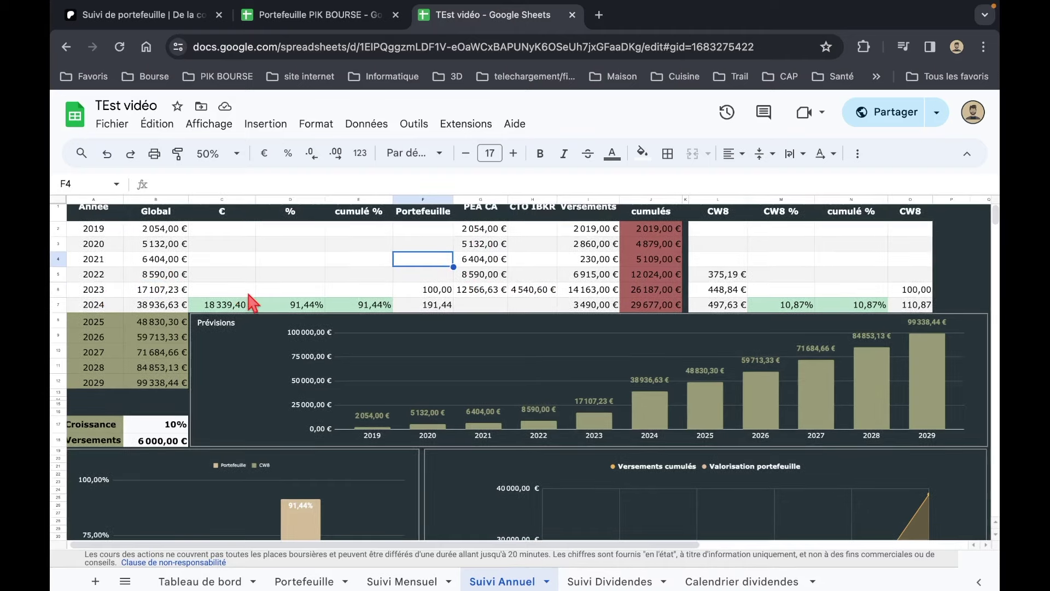
scroll(251, 301, "down", 2)
scroll(250, 301, "down", 8)
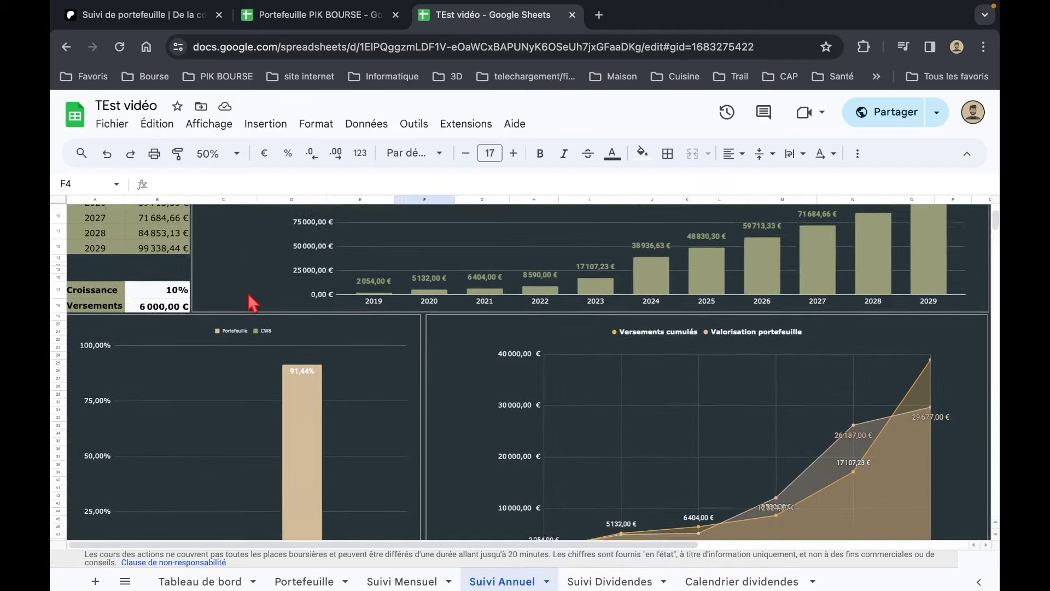
scroll(263, 328, "down", 6)
left_click(292, 378)
scroll(225, 397, "up", 1)
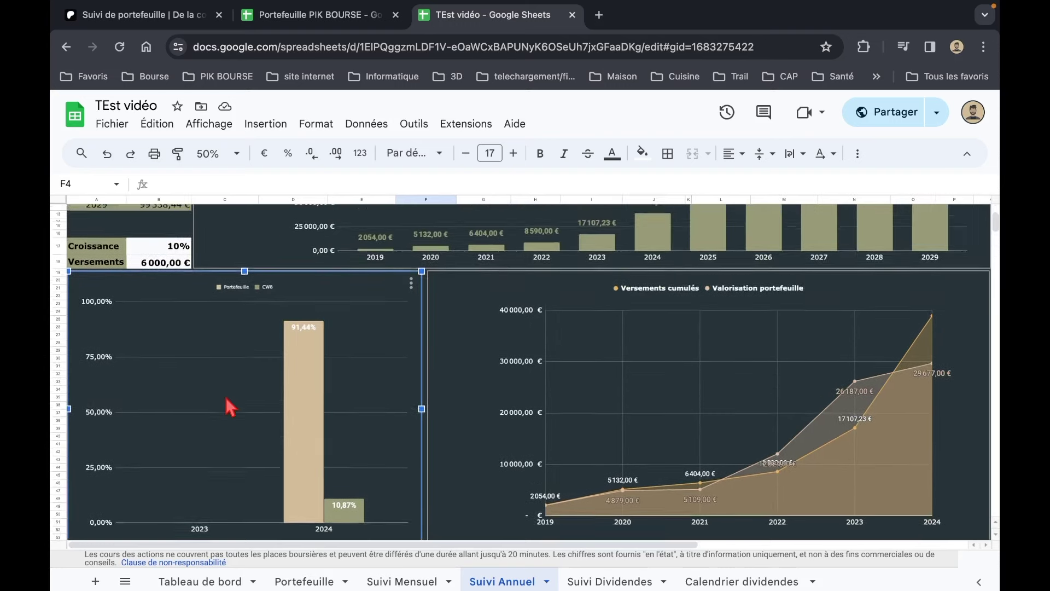
Step: In the bar chart's setup, remove the A6:A7 X axis and the D6:D7 and N6:N7 series
double_click(225, 396)
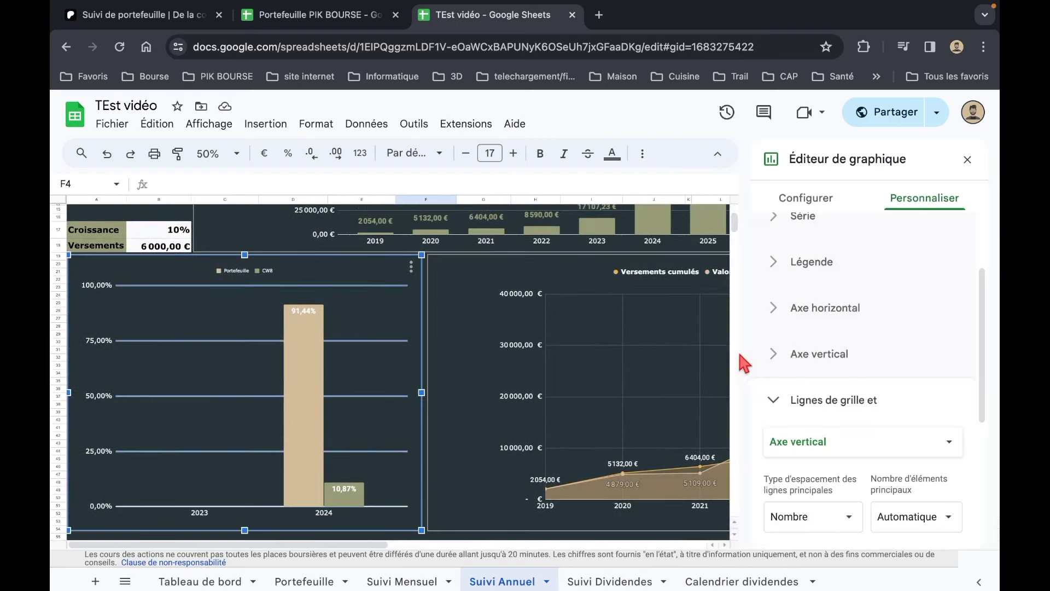
left_click(804, 200)
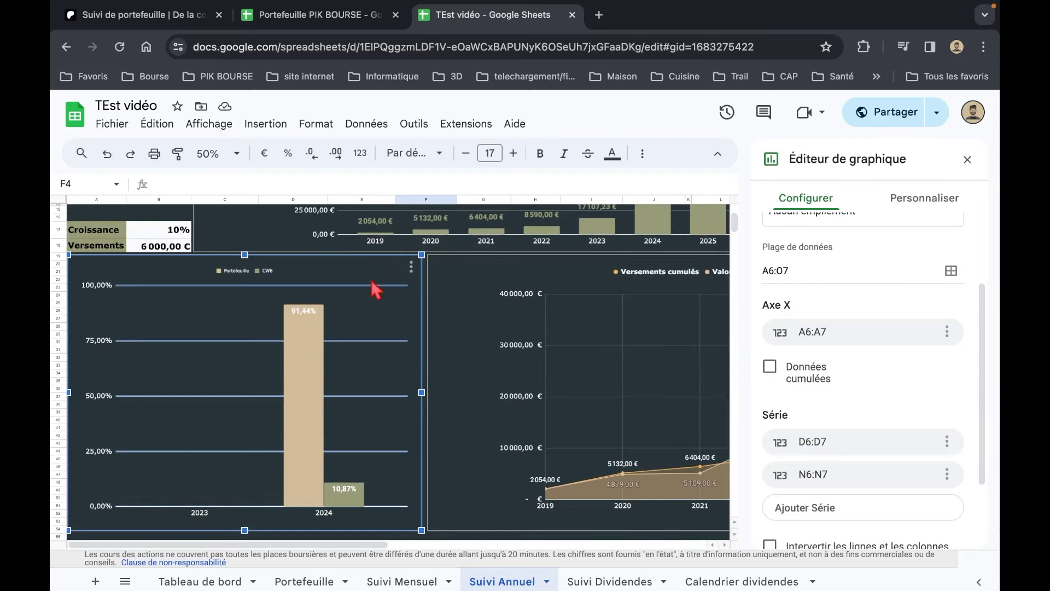
scroll(374, 306, "up", 2)
scroll(375, 325, "up", 5)
scroll(374, 327, "up", 2)
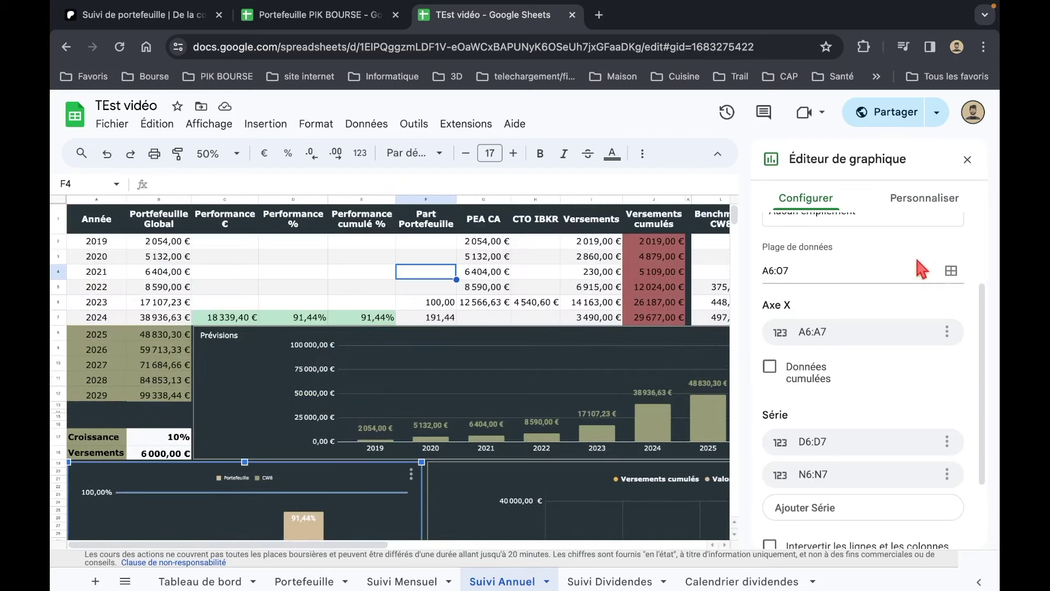
left_click(947, 331)
left_click(886, 362)
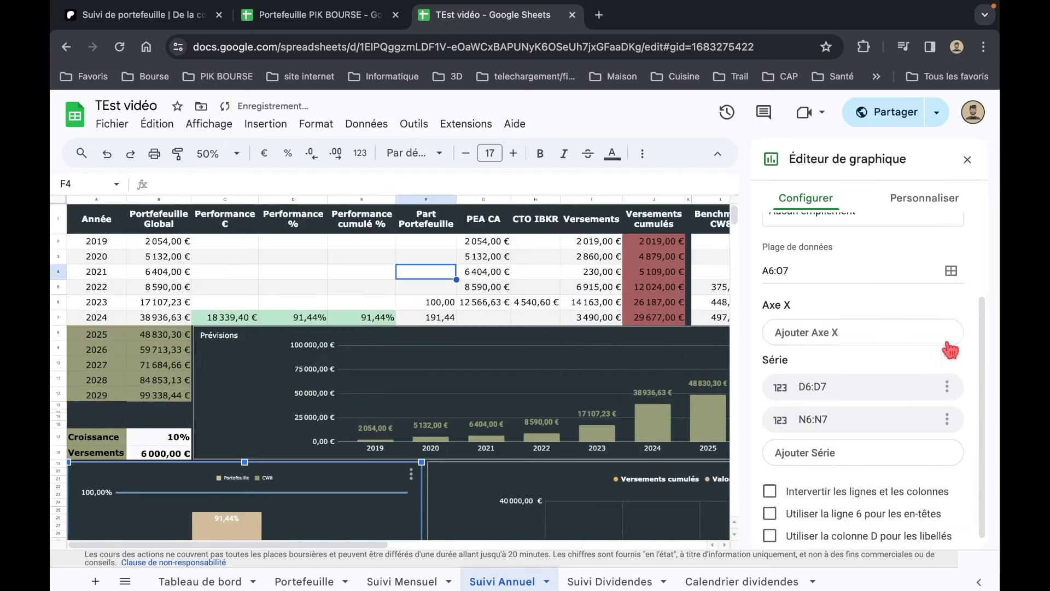
left_click(947, 387)
left_click(930, 410)
left_click(947, 409)
left_click(846, 426)
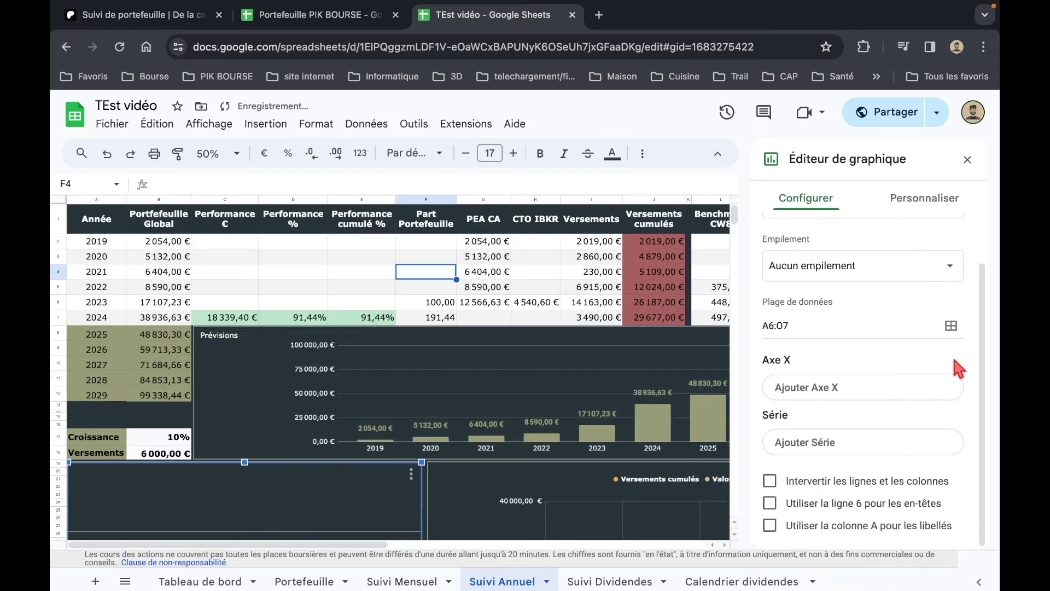
Step: Set the chart's data range to row 7 with A7 as the X axis
left_click(951, 326)
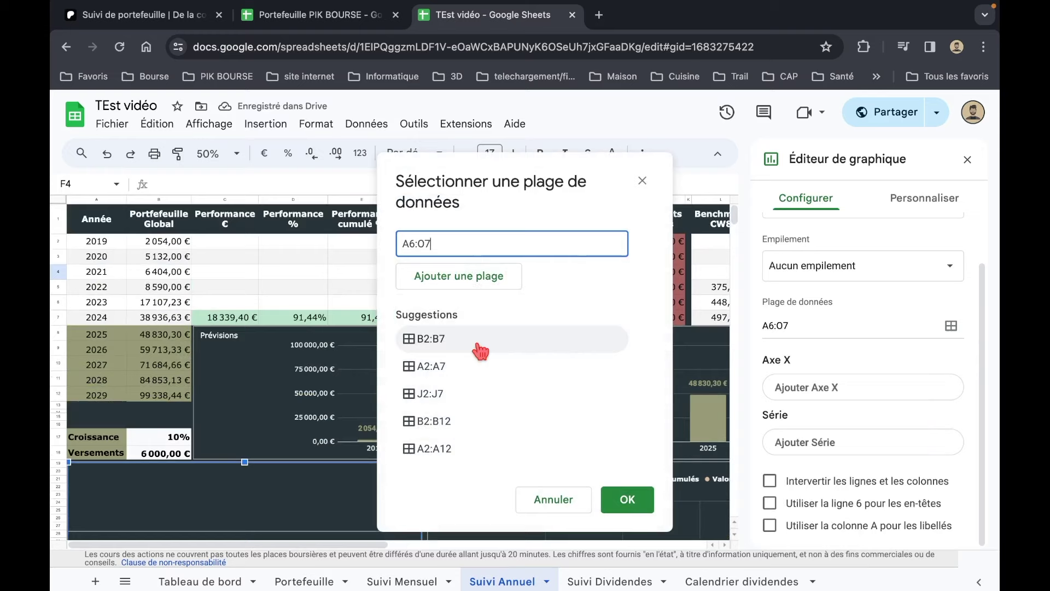
left_click(59, 317)
left_click(627, 499)
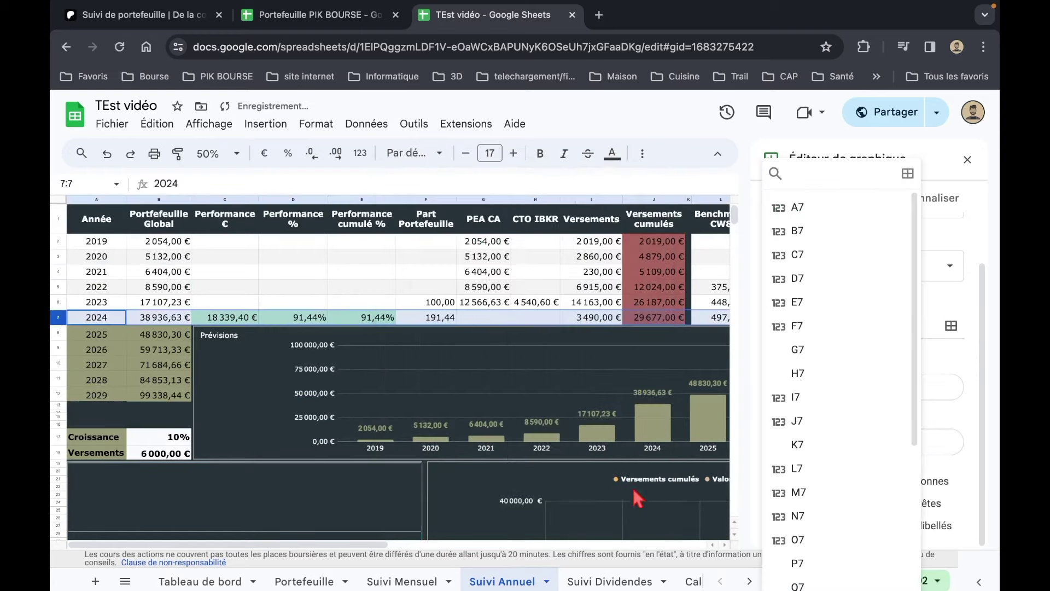
scroll(533, 432, "down", 3)
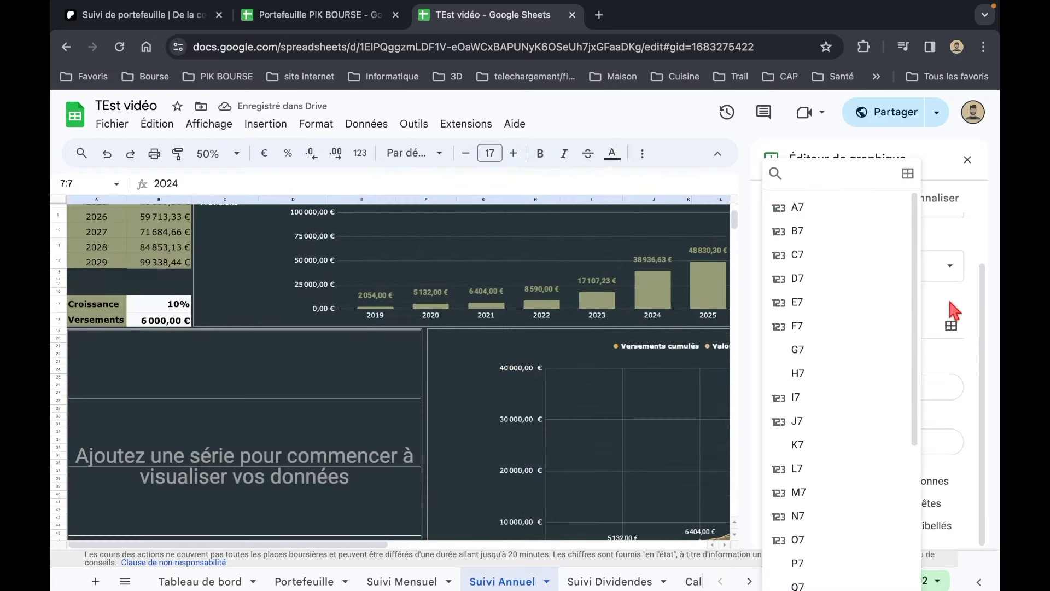
left_click(888, 395)
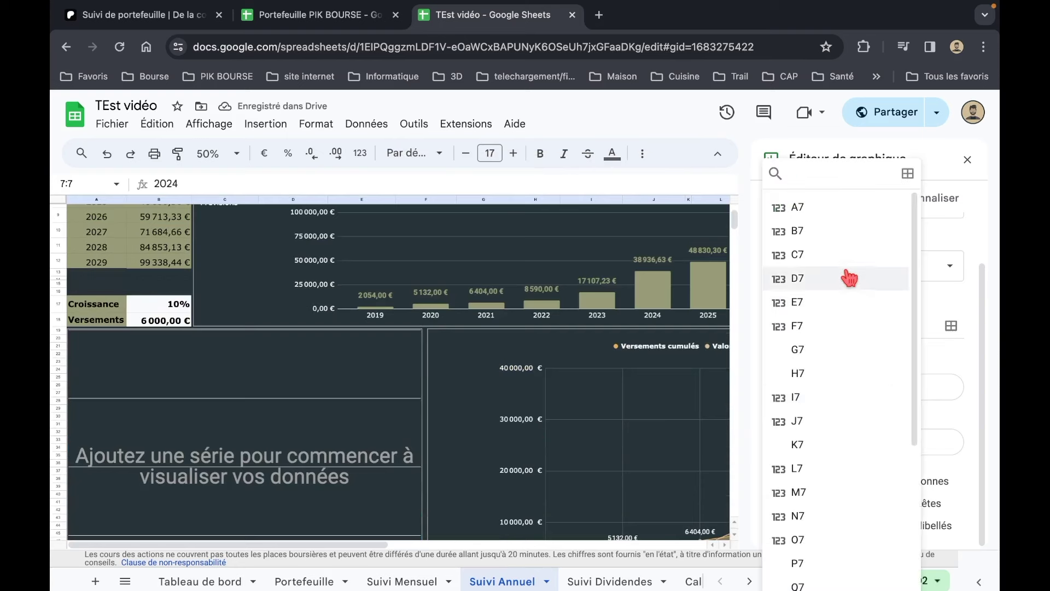
left_click(823, 207)
Step: Add D7 and M7 as chart series, plotting 91,44% against 10,87%
left_click(835, 498)
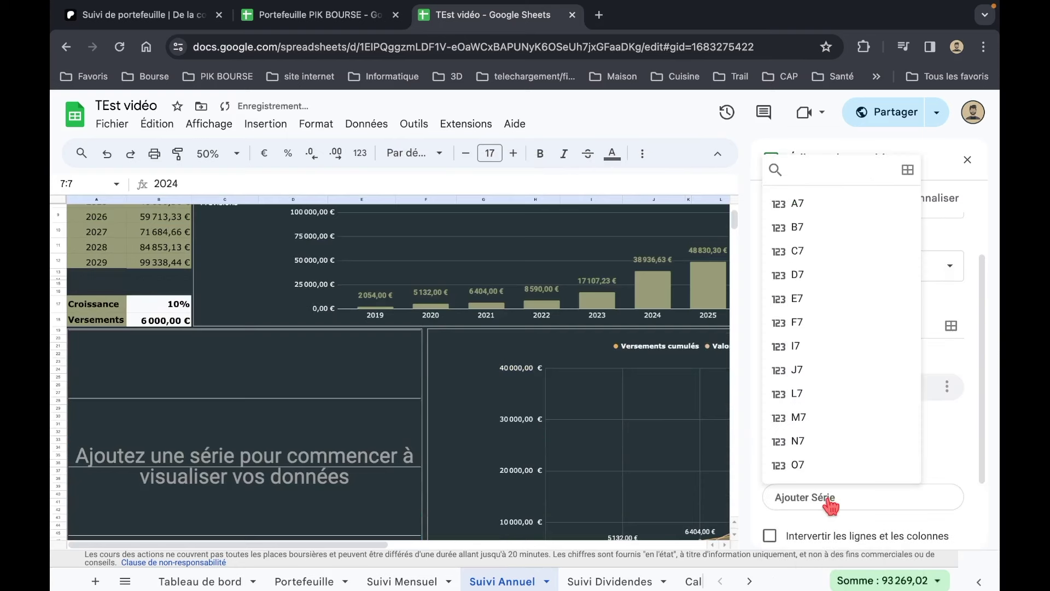
scroll(451, 346, "up", 3)
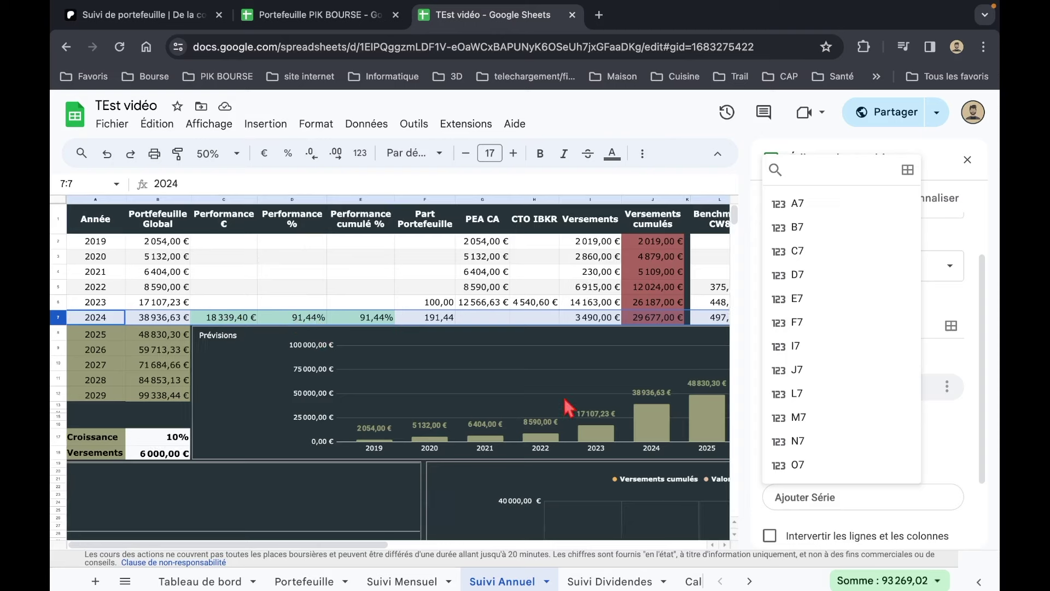
scroll(580, 416, "right", 2)
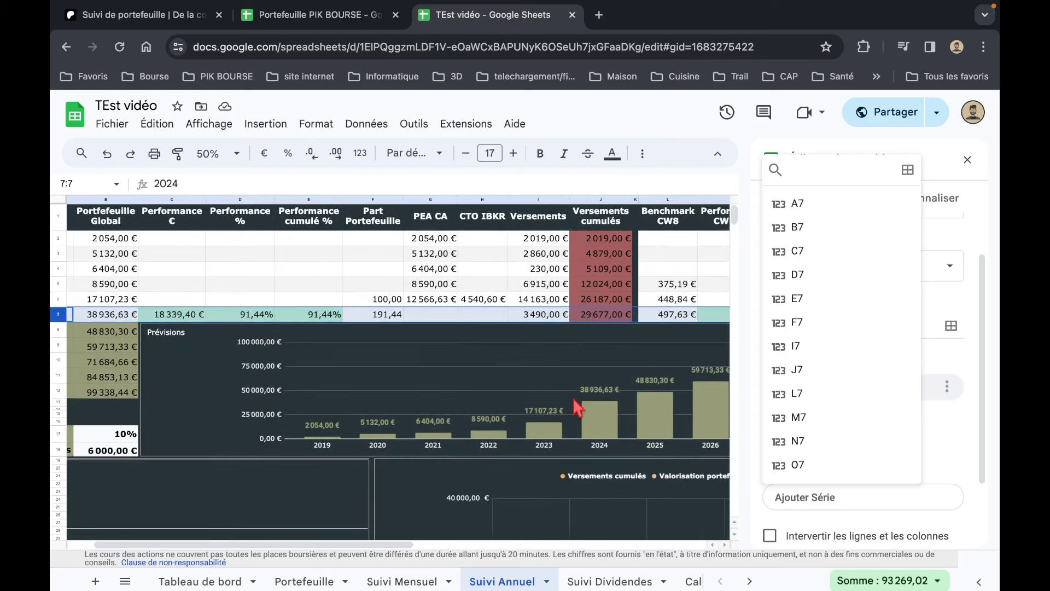
left_click(803, 276)
scroll(492, 391, "right", 1)
scroll(495, 390, "right", 1)
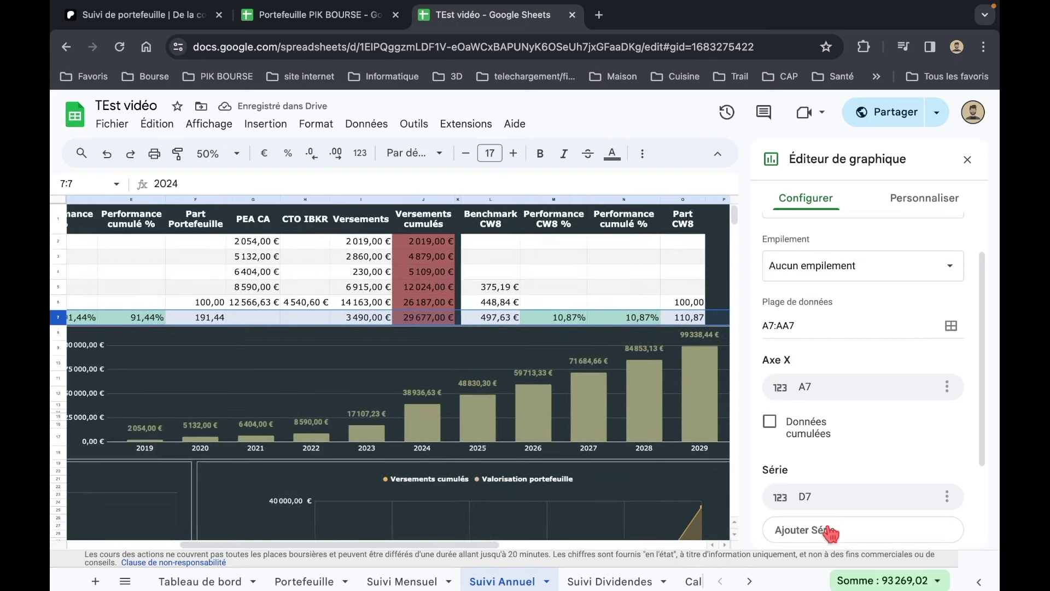
left_click(830, 499)
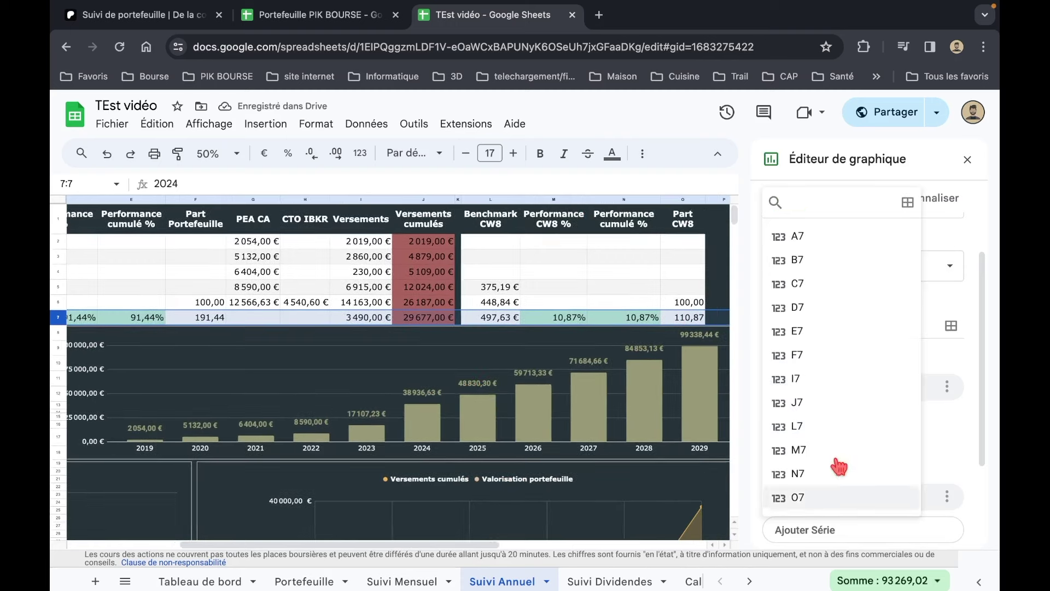
left_click(798, 449)
scroll(422, 421, "down", 5)
scroll(422, 414, "up", 3)
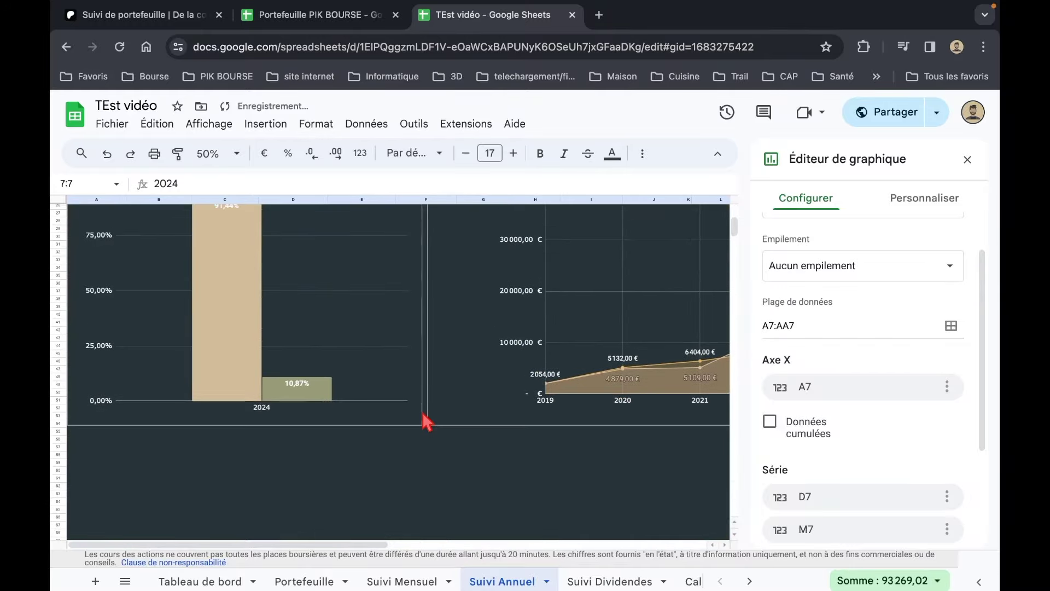
left_click(414, 455)
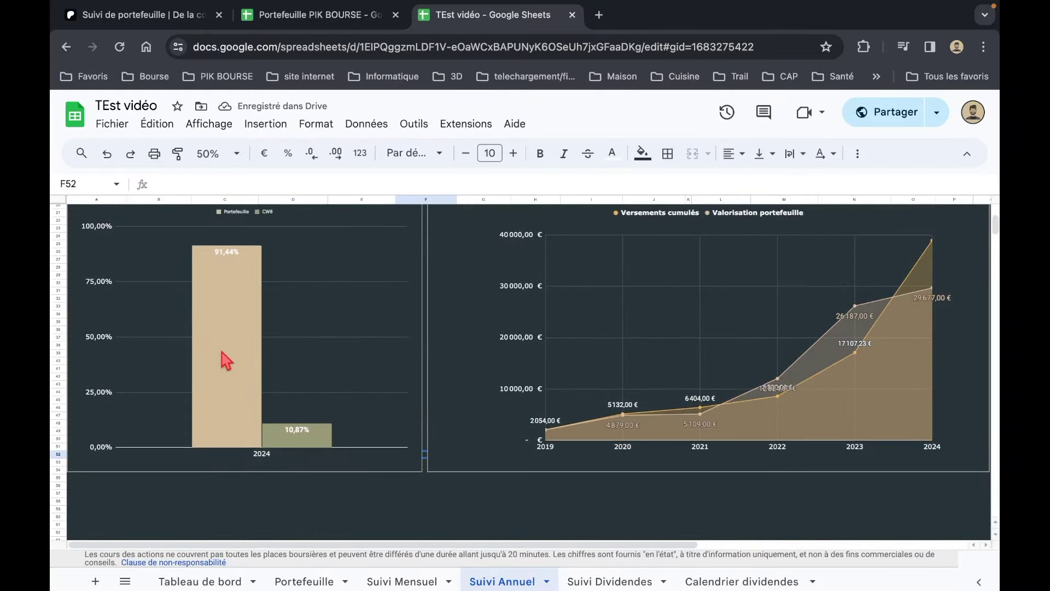
scroll(235, 350, "up", 1)
scroll(239, 436, "up", 2)
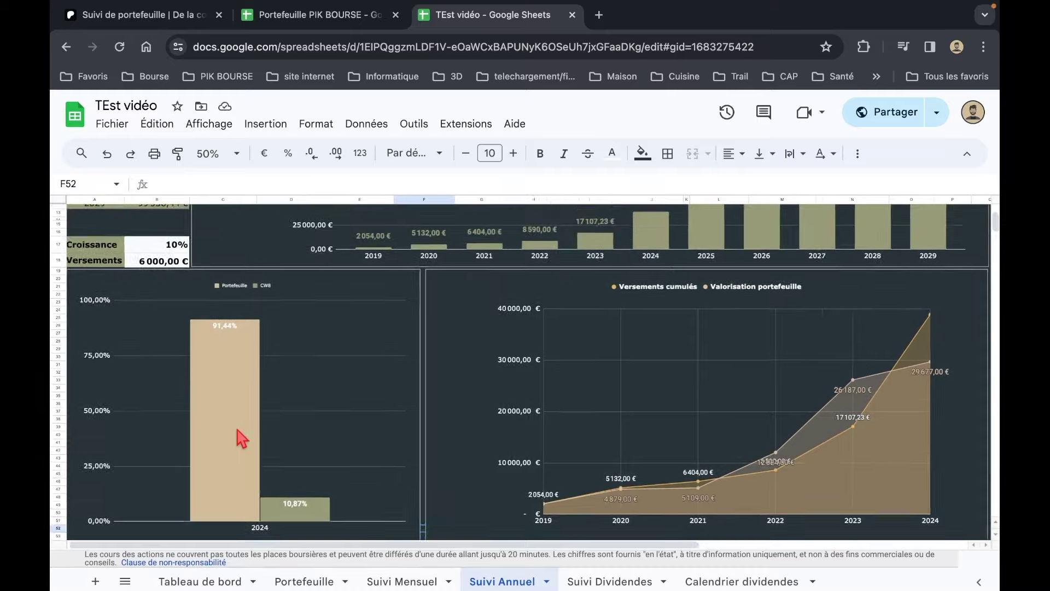
scroll(237, 434, "up", 2)
scroll(233, 355, "up", 2)
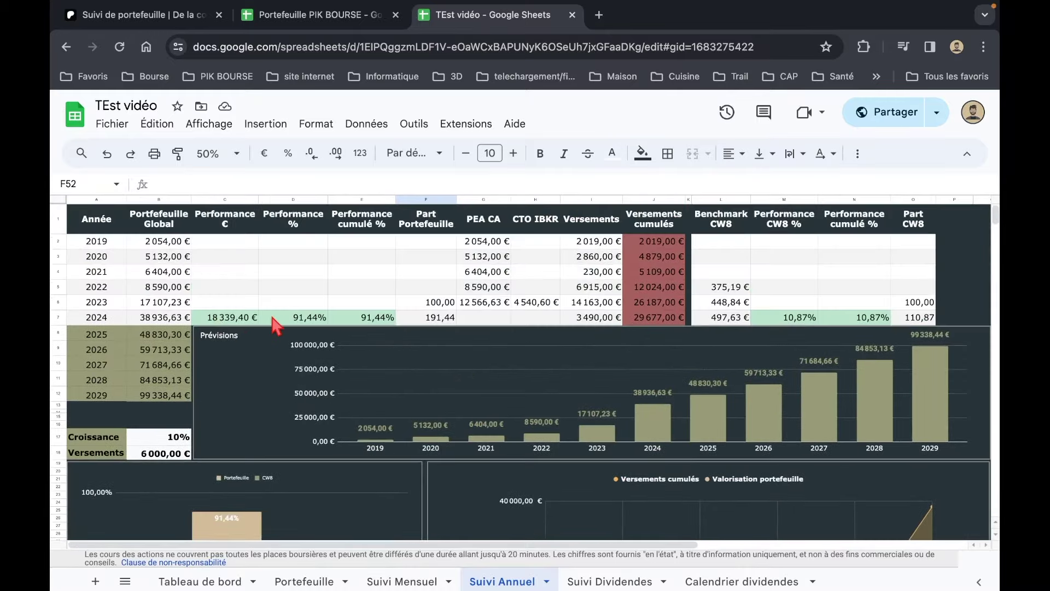
scroll(273, 320, "down", 1)
scroll(272, 320, "up", 1)
scroll(272, 320, "down", 1)
scroll(272, 318, "down", 1)
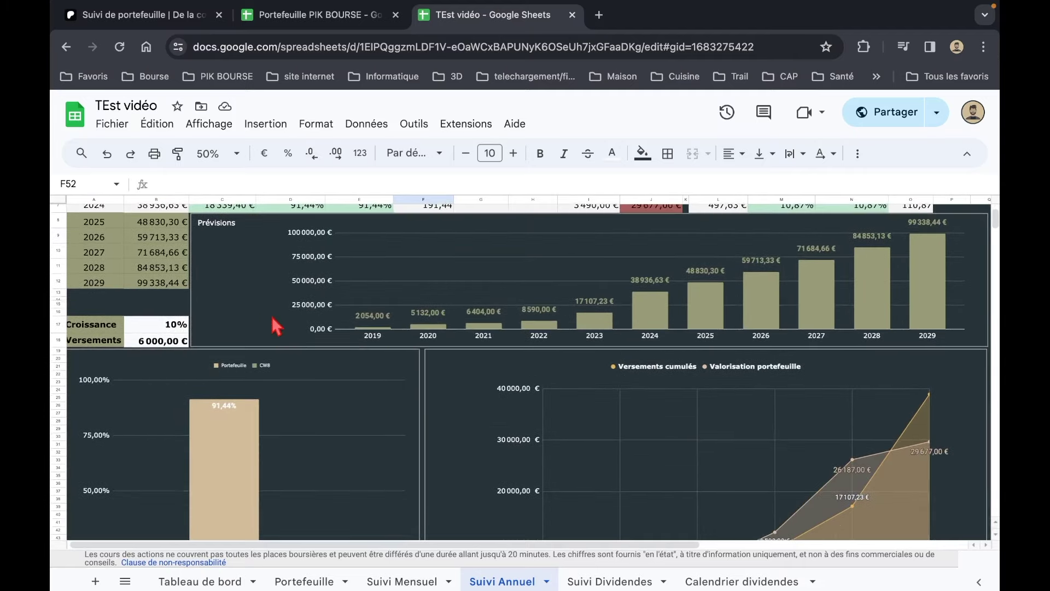
scroll(272, 320, "down", 4)
left_click(484, 363)
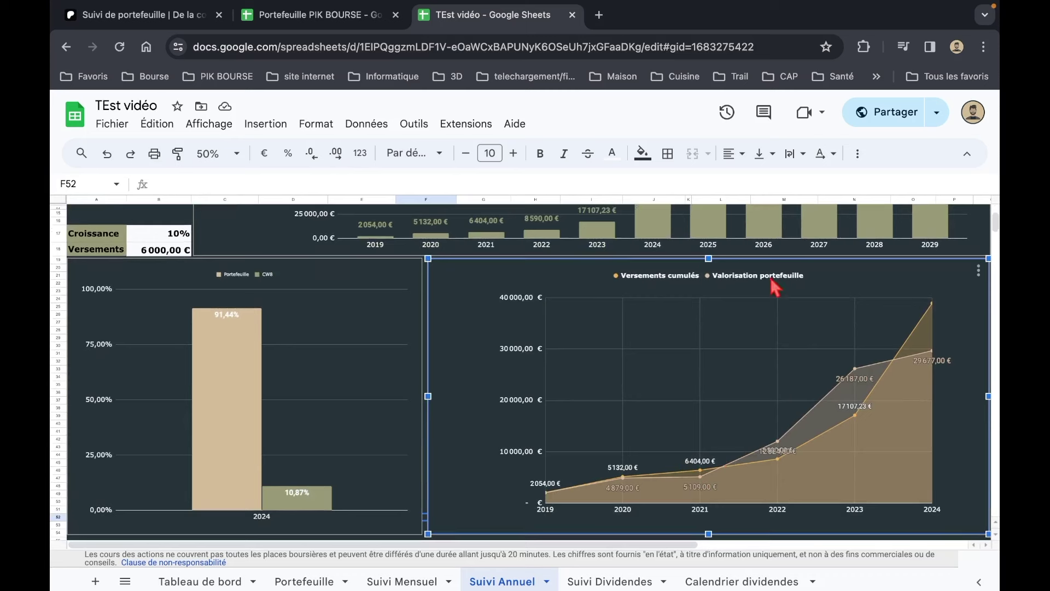
scroll(481, 429, "up", 3)
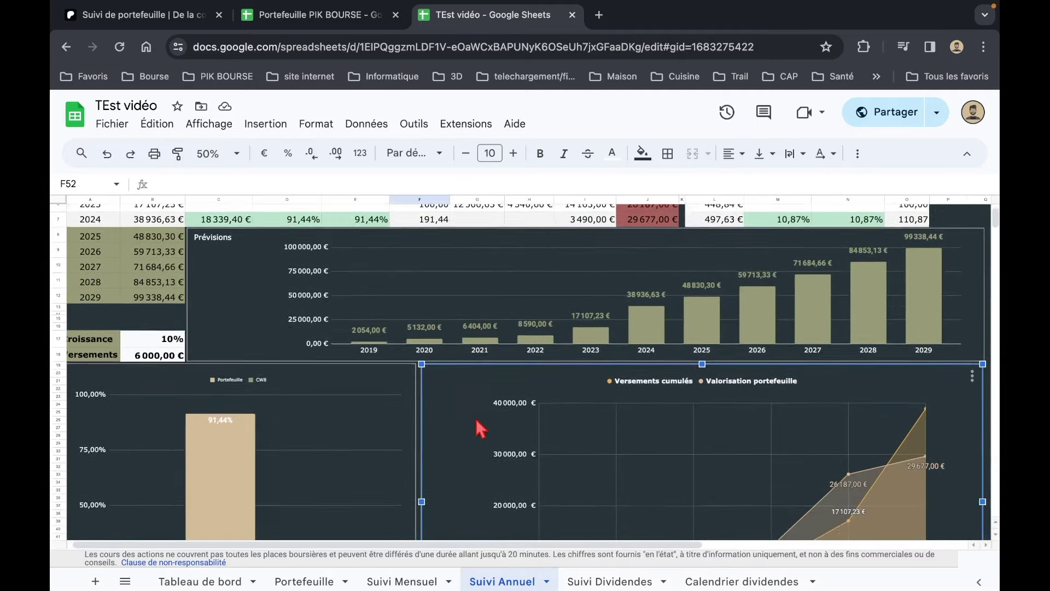
scroll(763, 428, "down", 2)
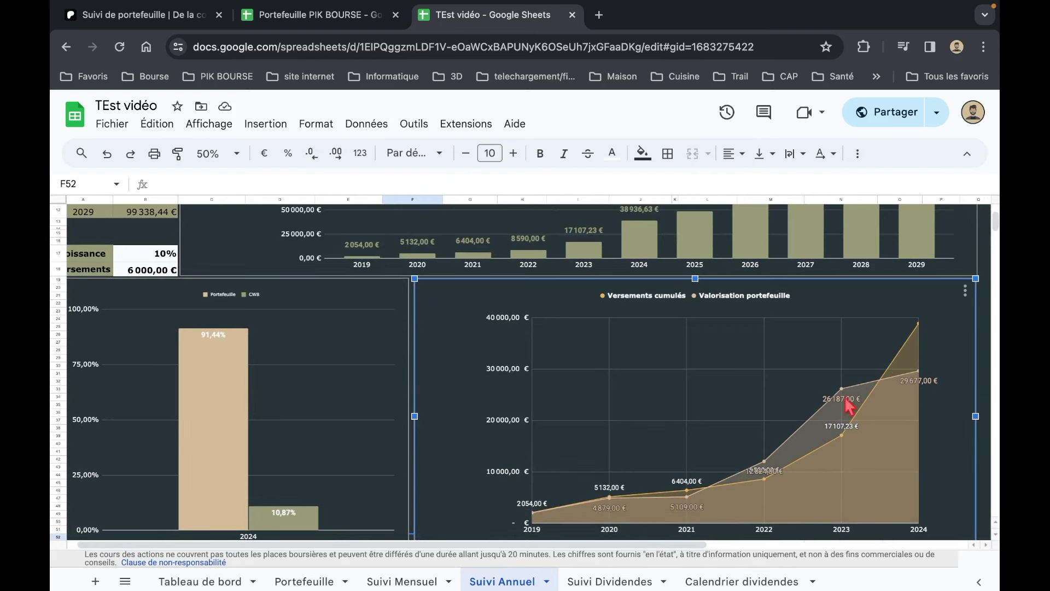
scroll(819, 471, "left", 1)
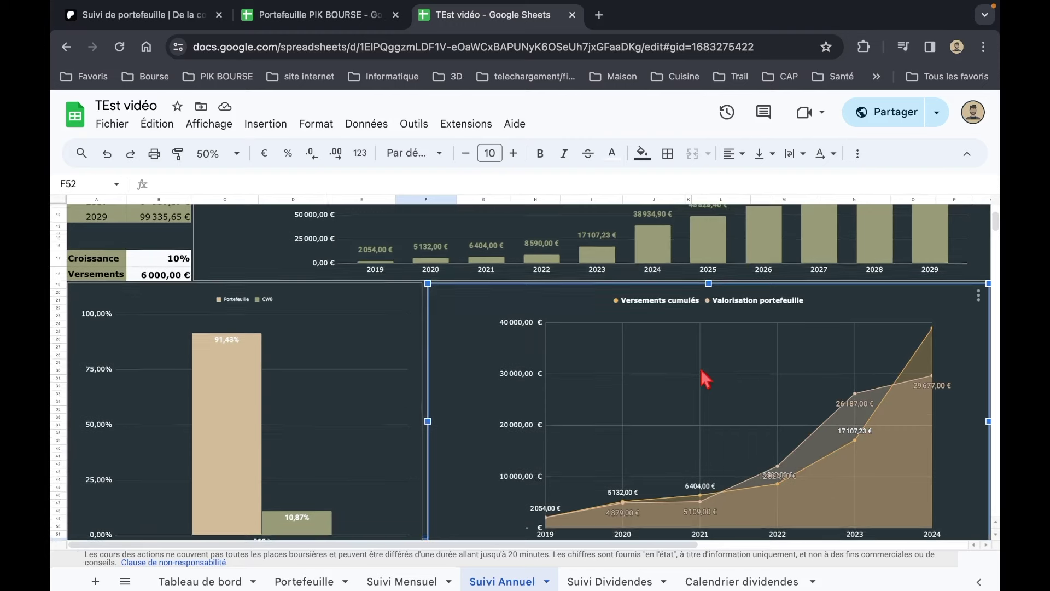
scroll(706, 377, "up", 1)
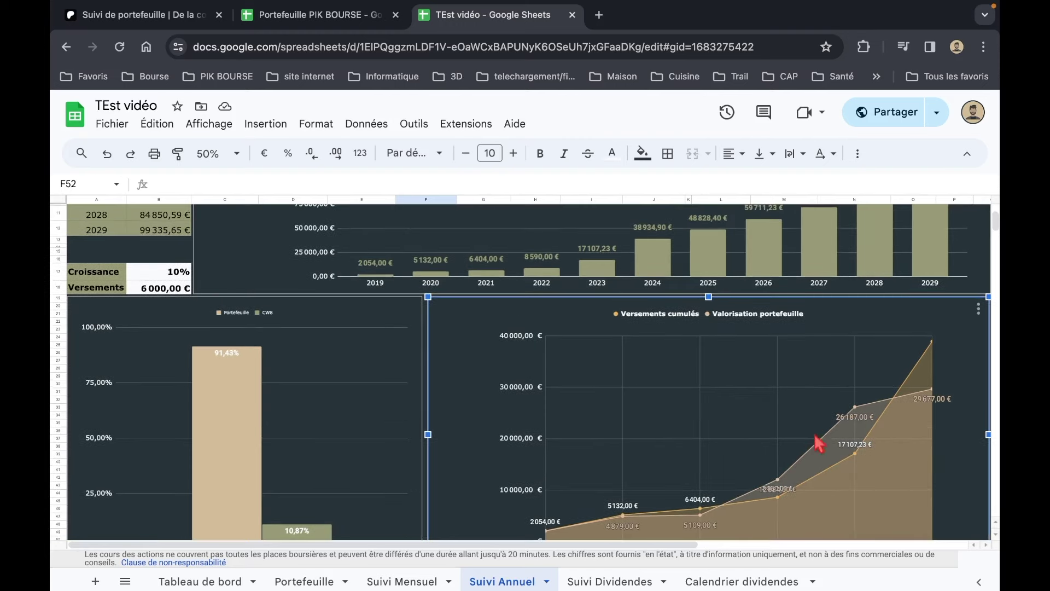
scroll(629, 341, "up", 5)
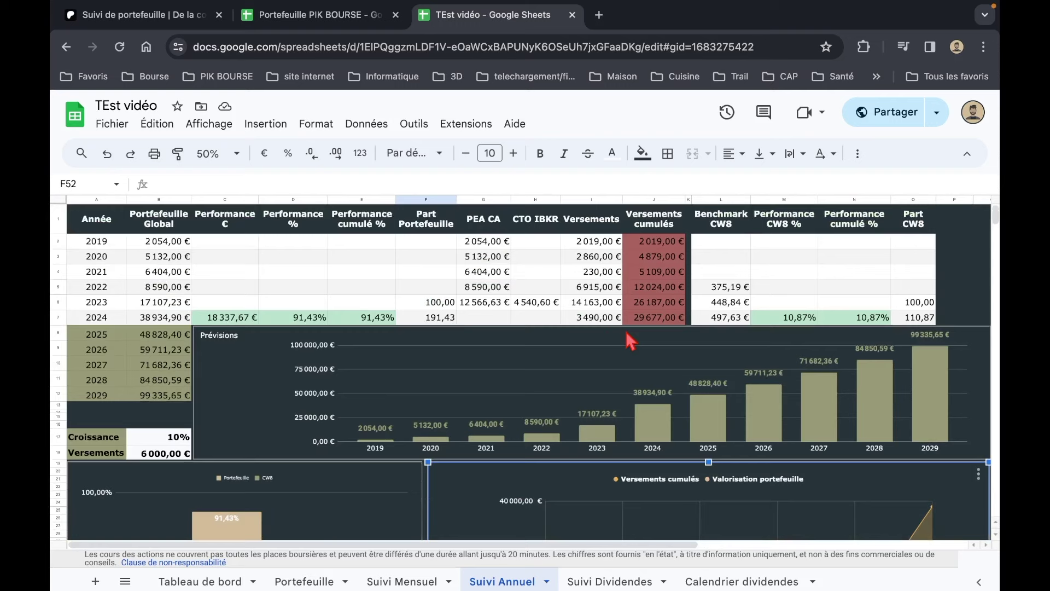
Step: Inspect the 2024 cumulative contributions formula in J7 and the 2023 global portfolio formula in B6
left_click(373, 274)
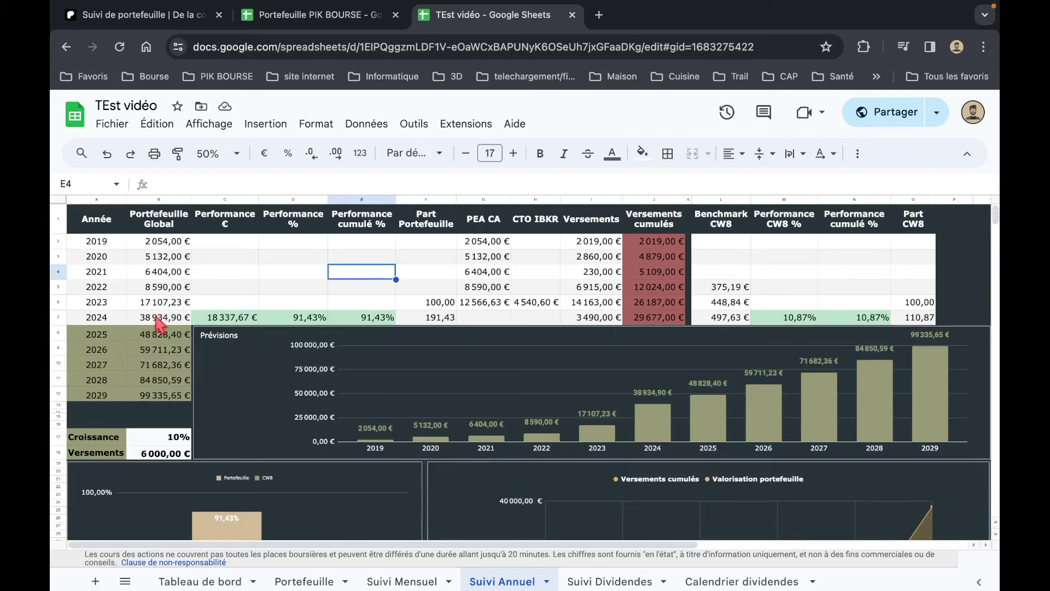
left_click(665, 318)
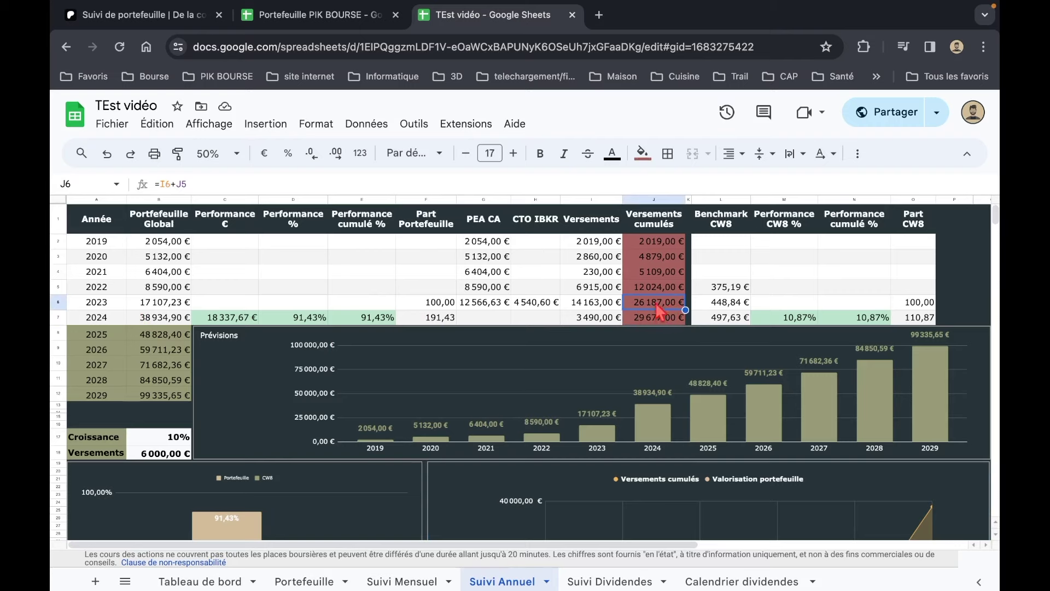
left_click(156, 308)
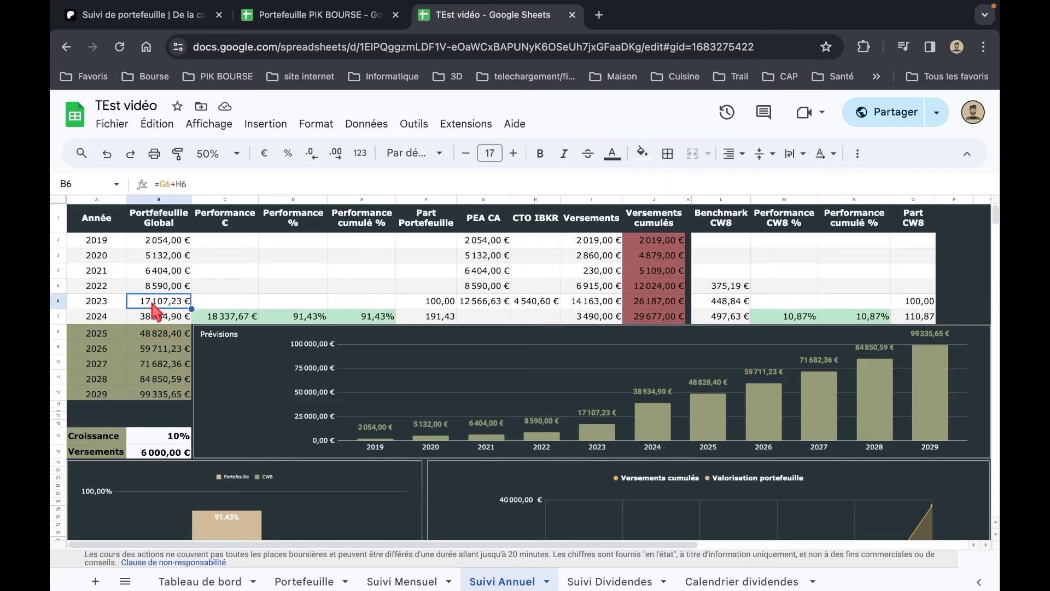
Step: Switch to the Suivi Dividendes sheet with yearly dividends projected to 2028 at 13% growth
scroll(156, 311, "down", 1)
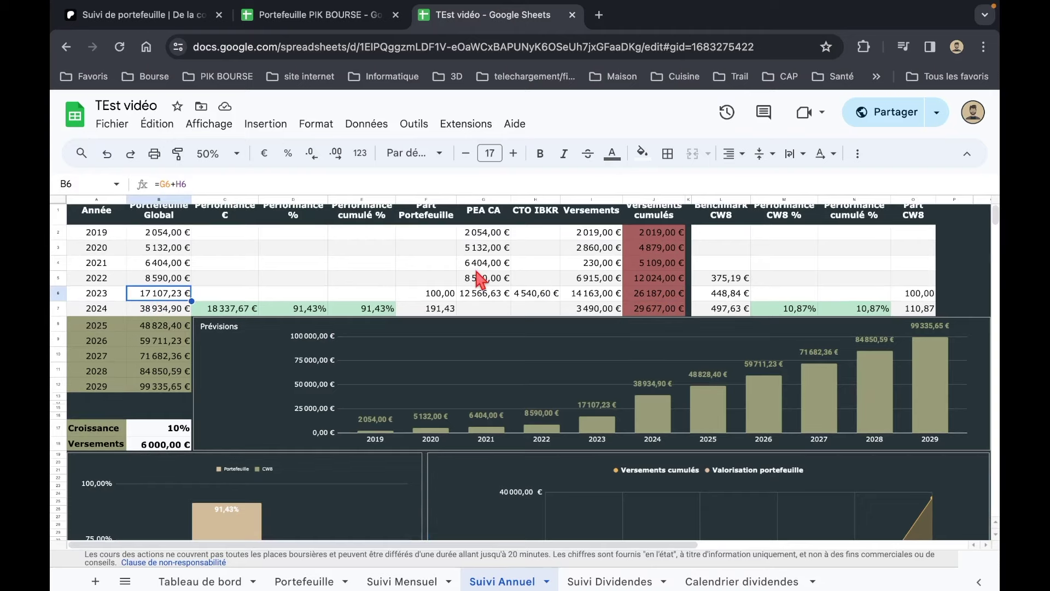
scroll(480, 278, "down", 5)
scroll(729, 408, "up", 3)
scroll(729, 407, "up", 2)
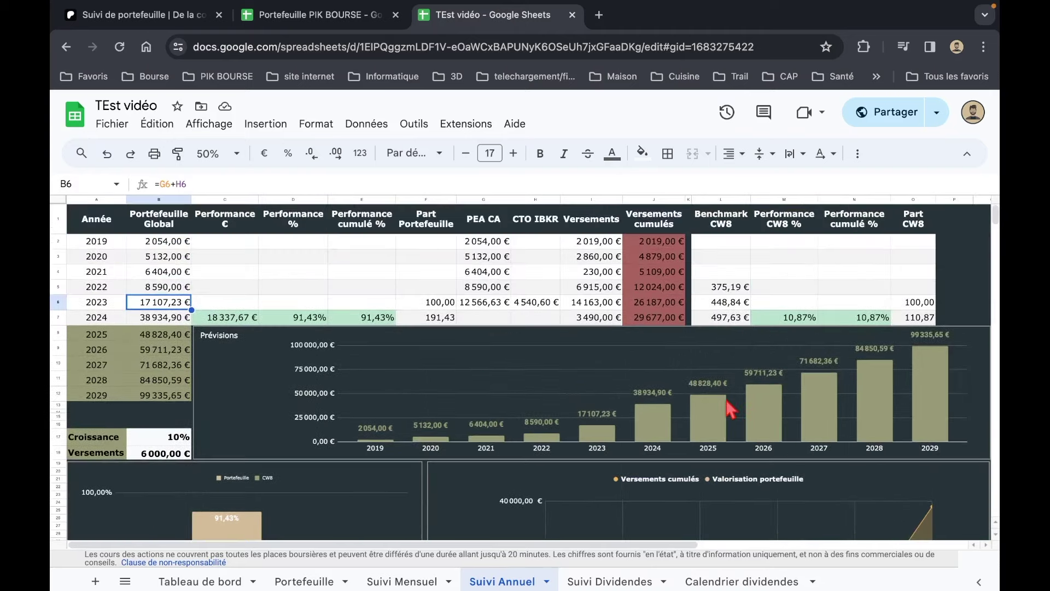
left_click(610, 581)
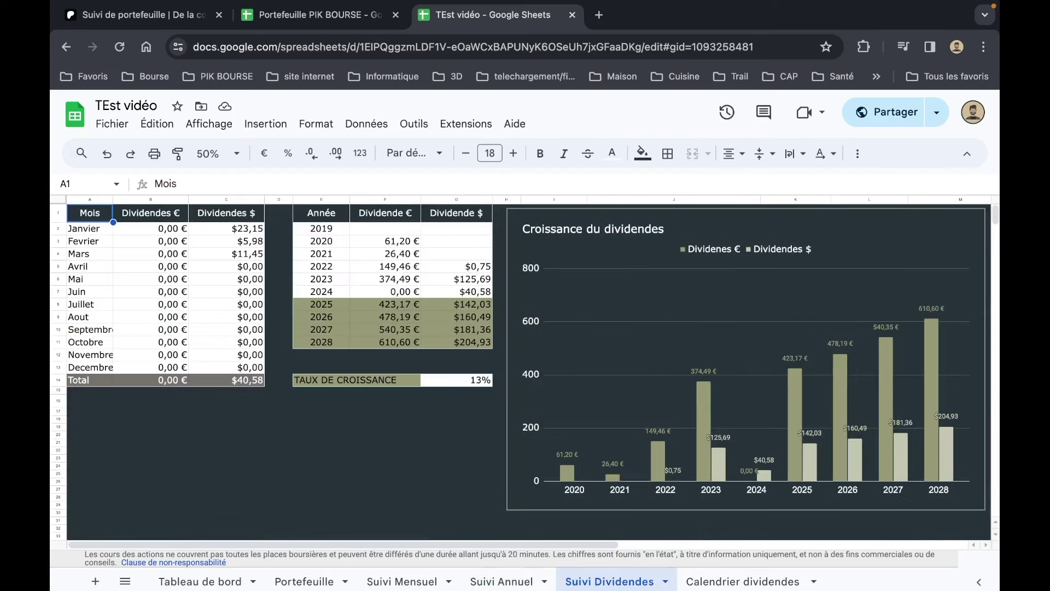
Step: On Calendrier dividendes, replace the KO ticker in F7 with MCD
left_click(728, 581)
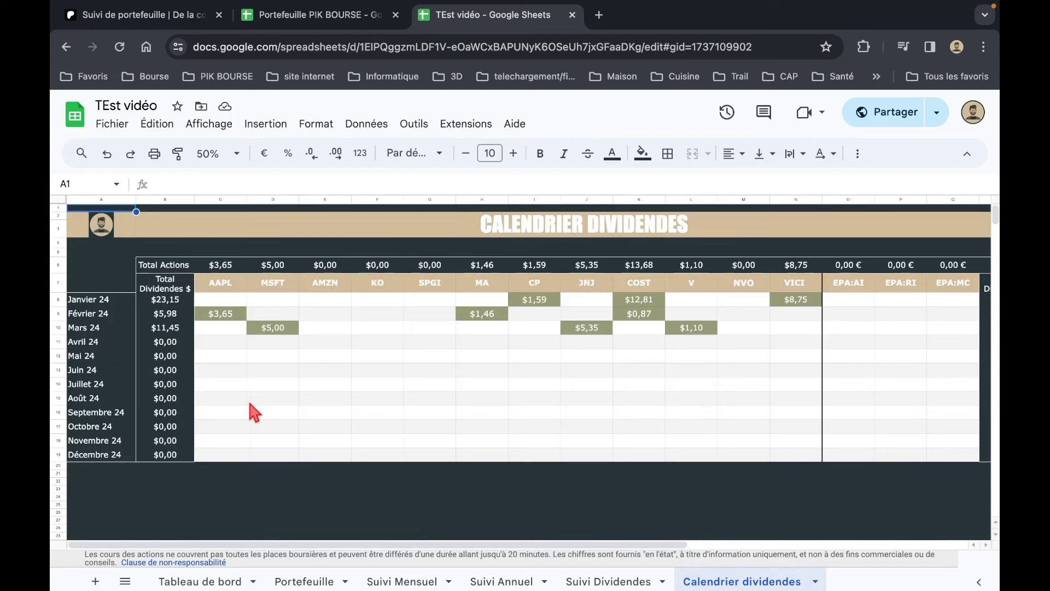
left_click(409, 368)
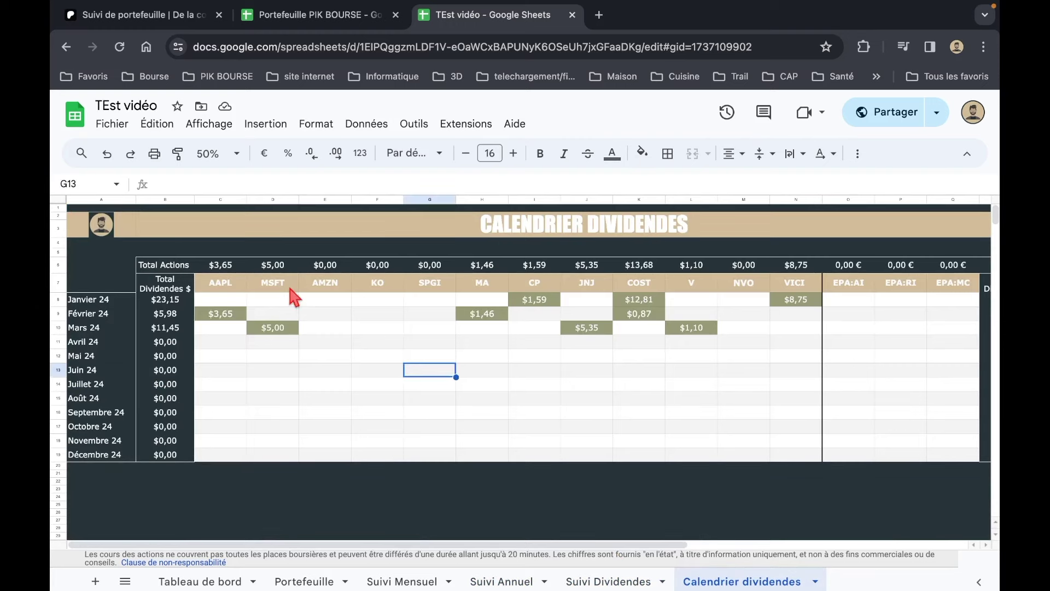
left_click(383, 289)
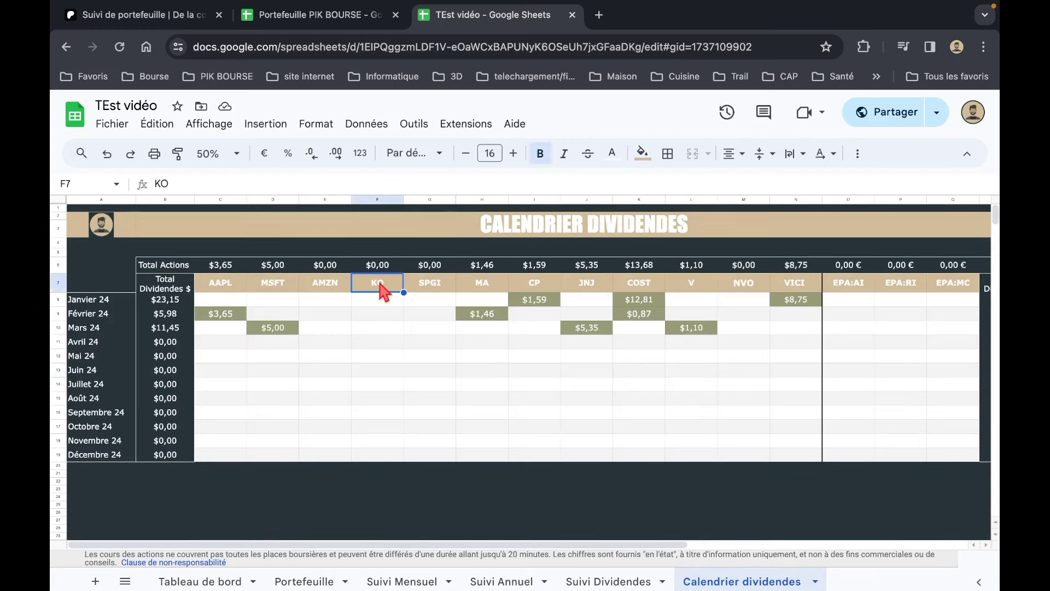
type("MC")
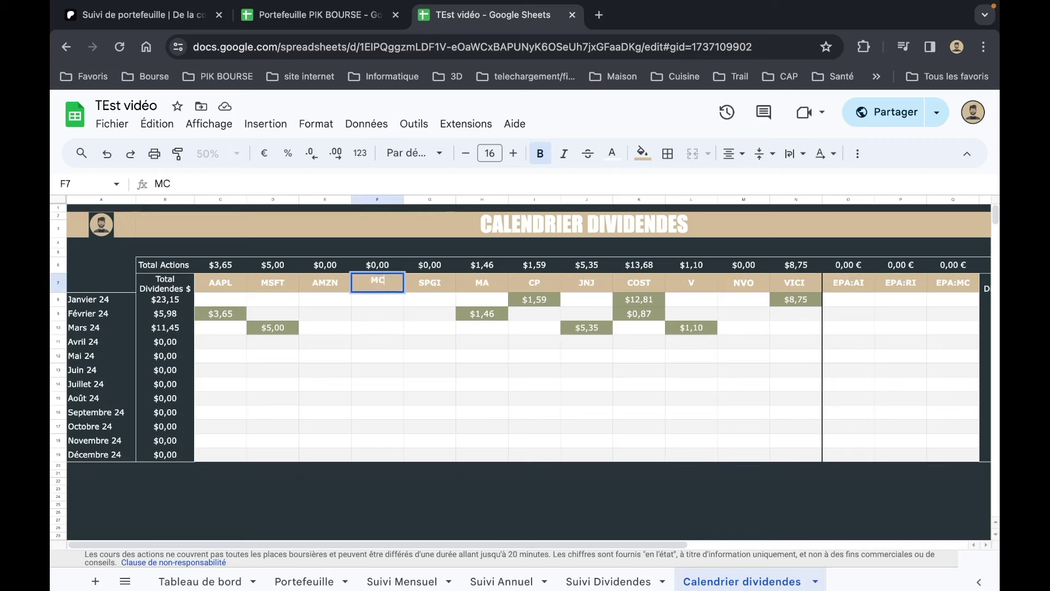
left_click(399, 370)
Step: Insert an empty column after the AMZN column, then delete it again
left_click(324, 200)
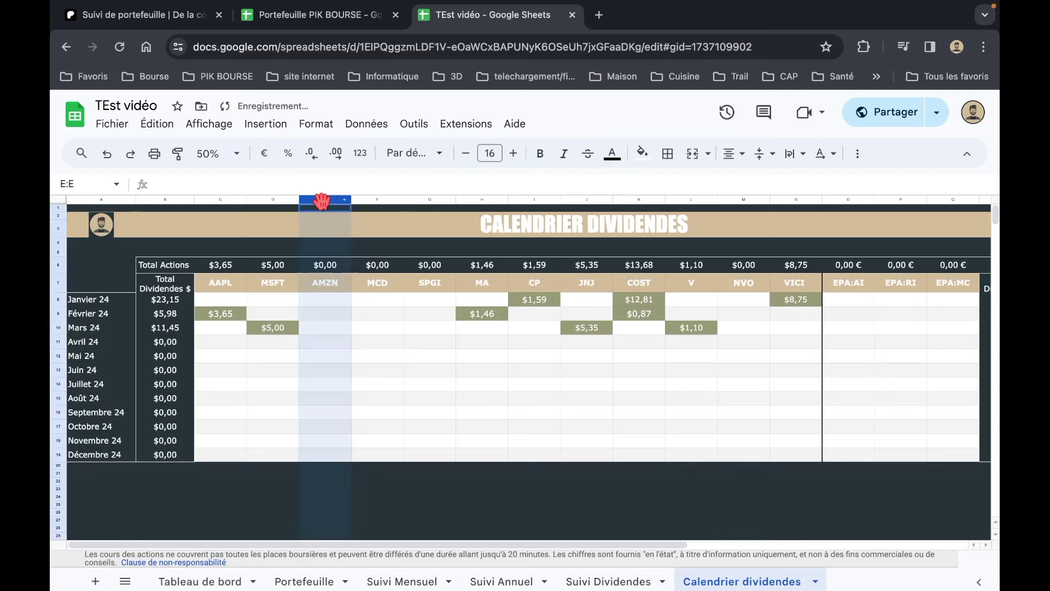
right_click(325, 203)
left_click(394, 297)
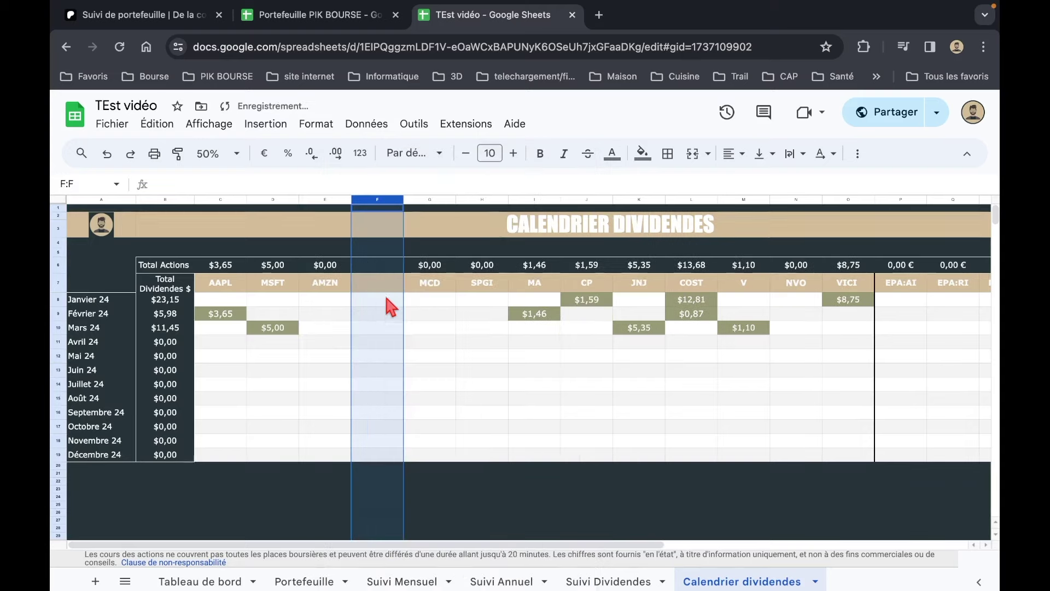
right_click(364, 201)
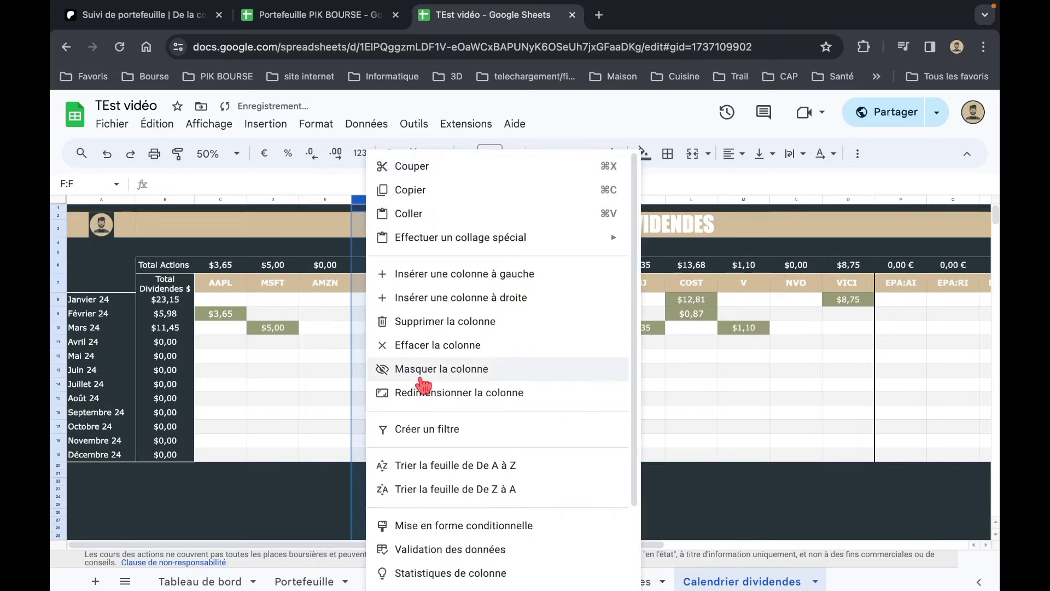
left_click(445, 322)
left_click(441, 370)
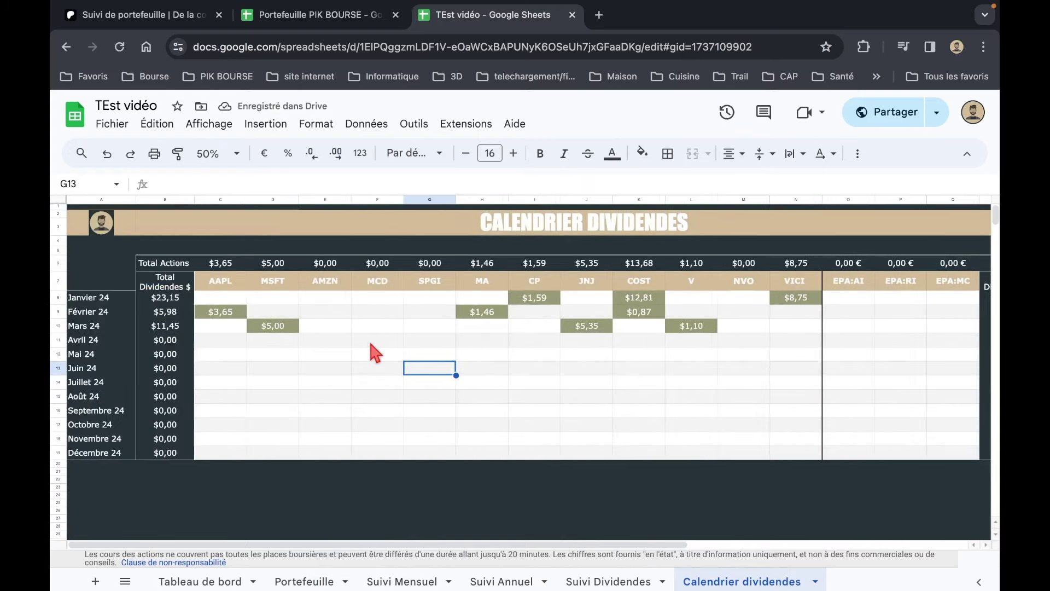
Step: Enter a $10 April dividend for MCD in F11 and check the dashboard's $50,58 dividend total
left_click(364, 354)
scroll(443, 378, "right", 3)
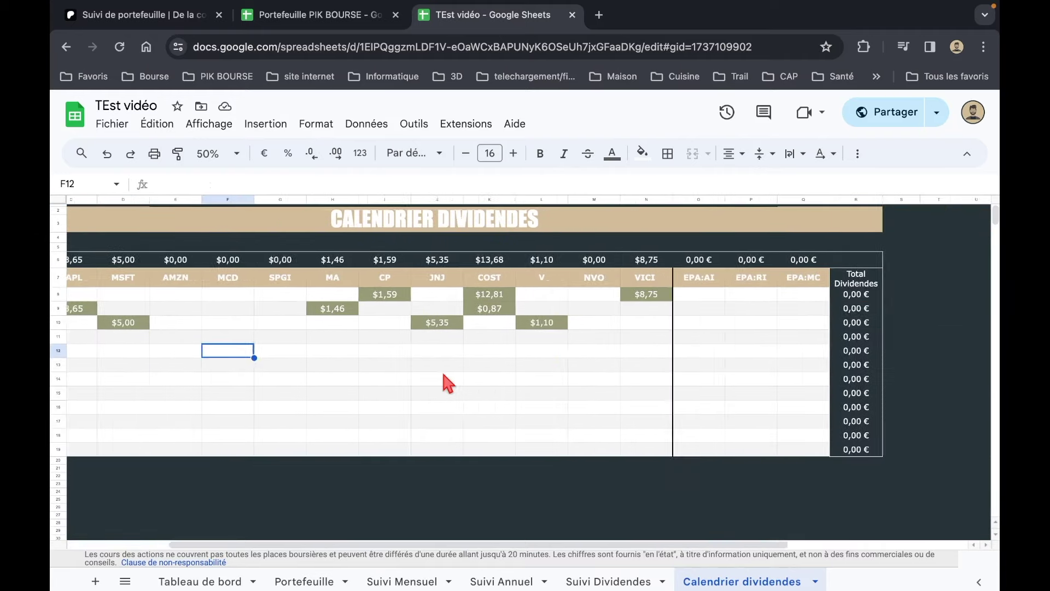
scroll(444, 375, "right", 1)
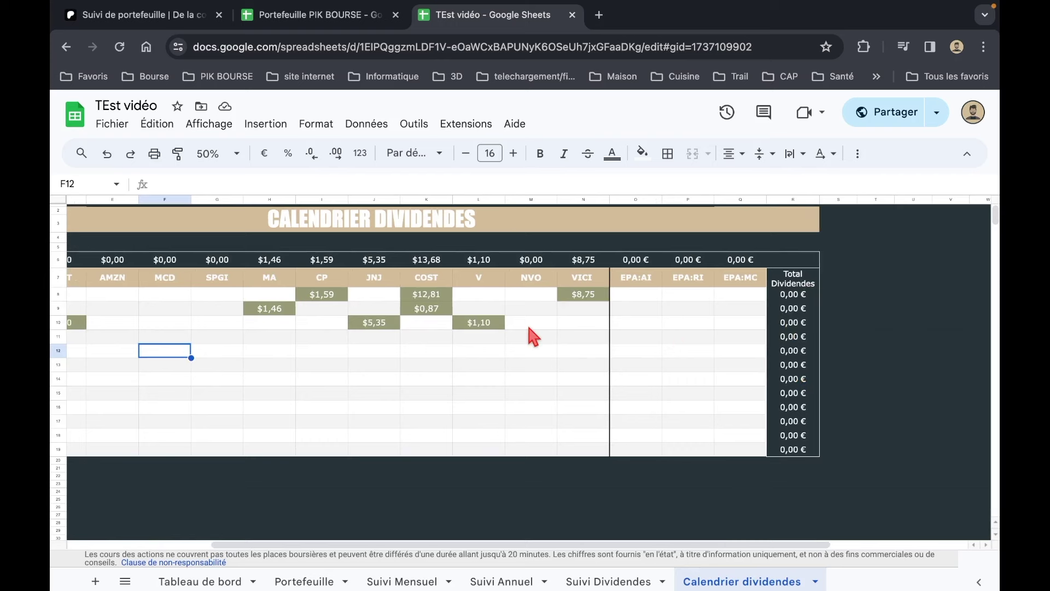
scroll(527, 323, "left", 4)
left_click(362, 306)
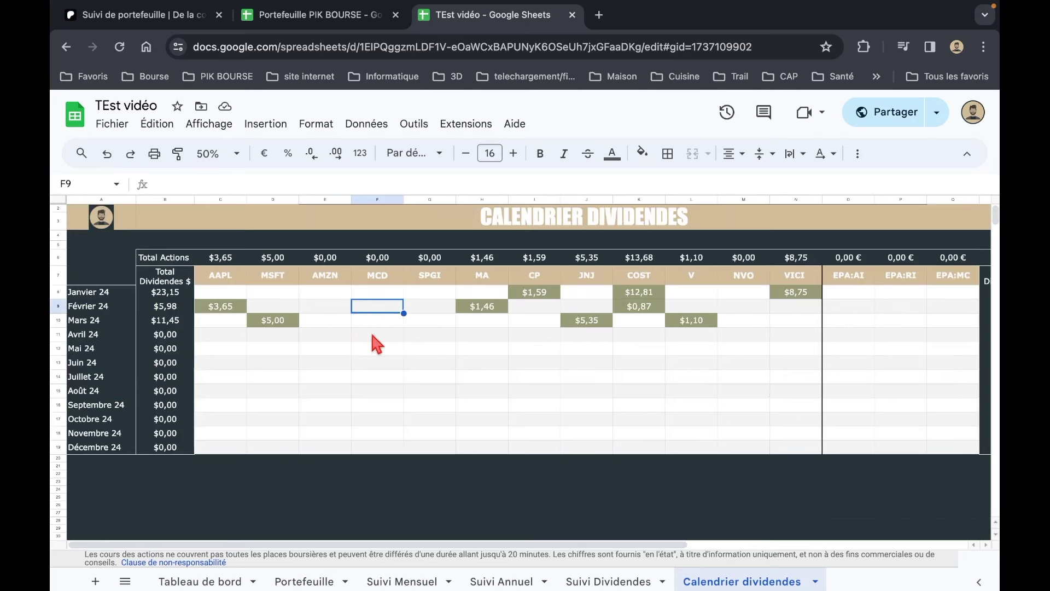
left_click(371, 333)
type("10")
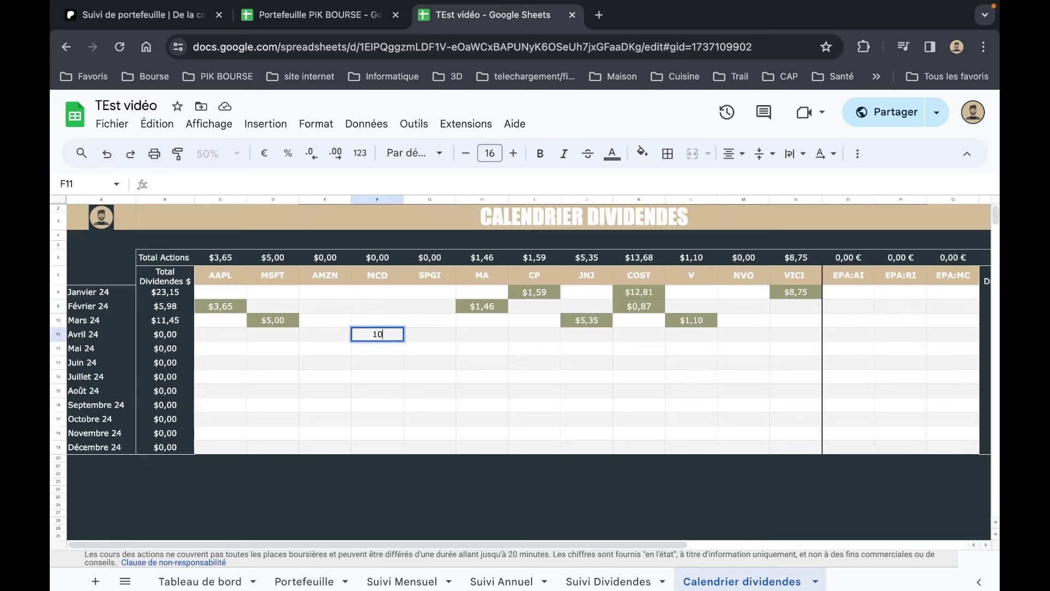
left_click(401, 436)
left_click(177, 328)
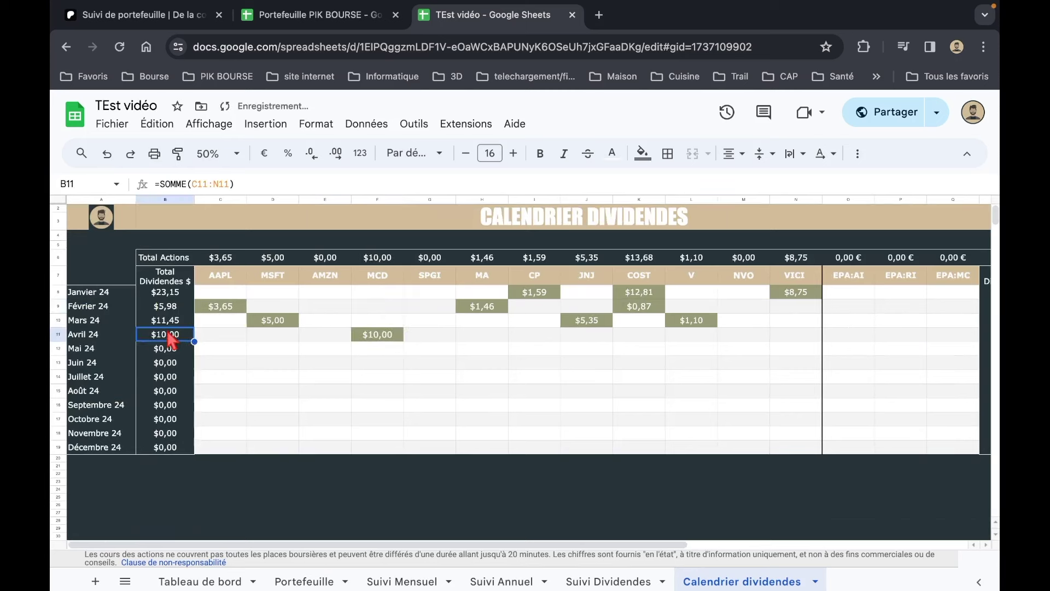
left_click(200, 582)
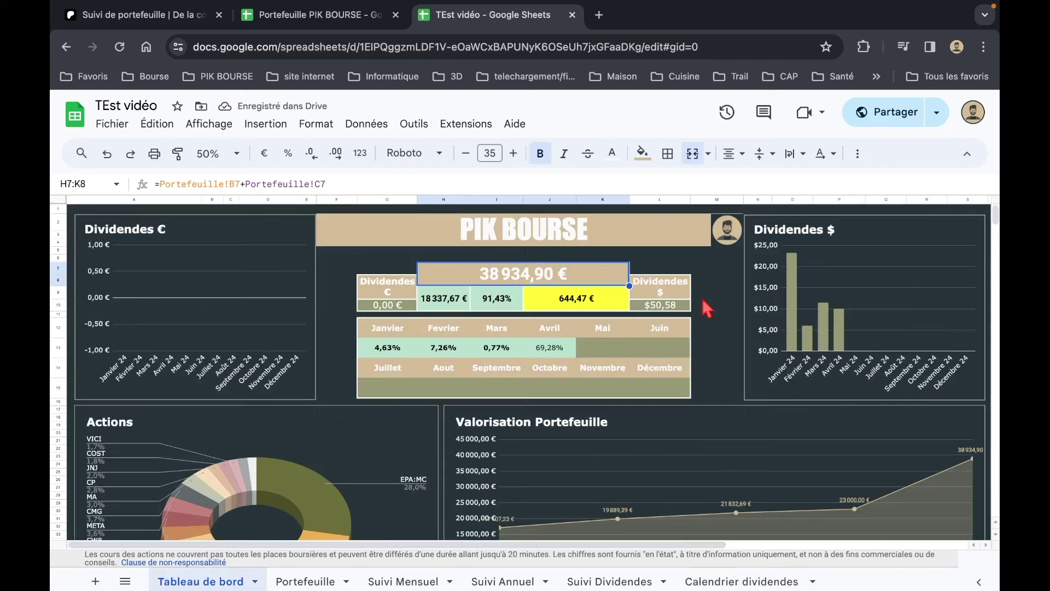
Step: Enter a 120 € June dividend for EPA:MC in Q13 of Calendrier dividendes
left_click(875, 298)
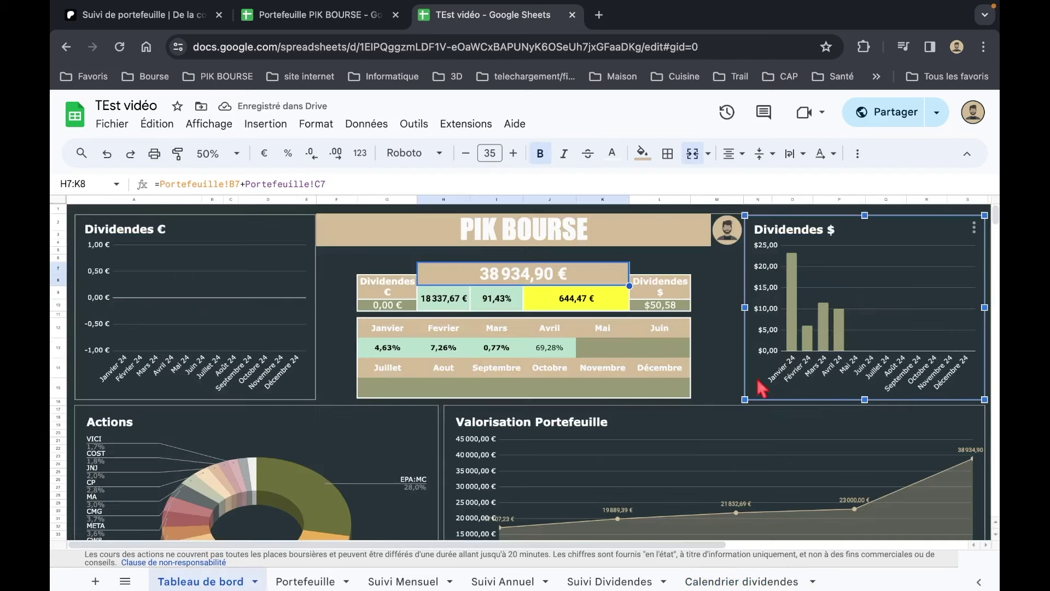
left_click(730, 582)
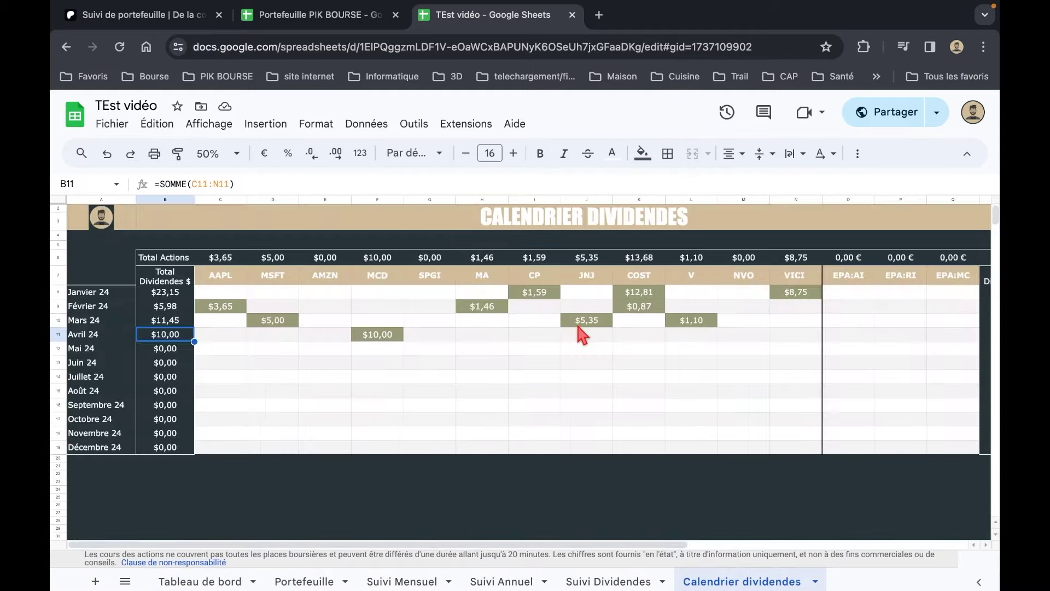
scroll(577, 336, "right", 5)
left_click(750, 352)
left_click(776, 365)
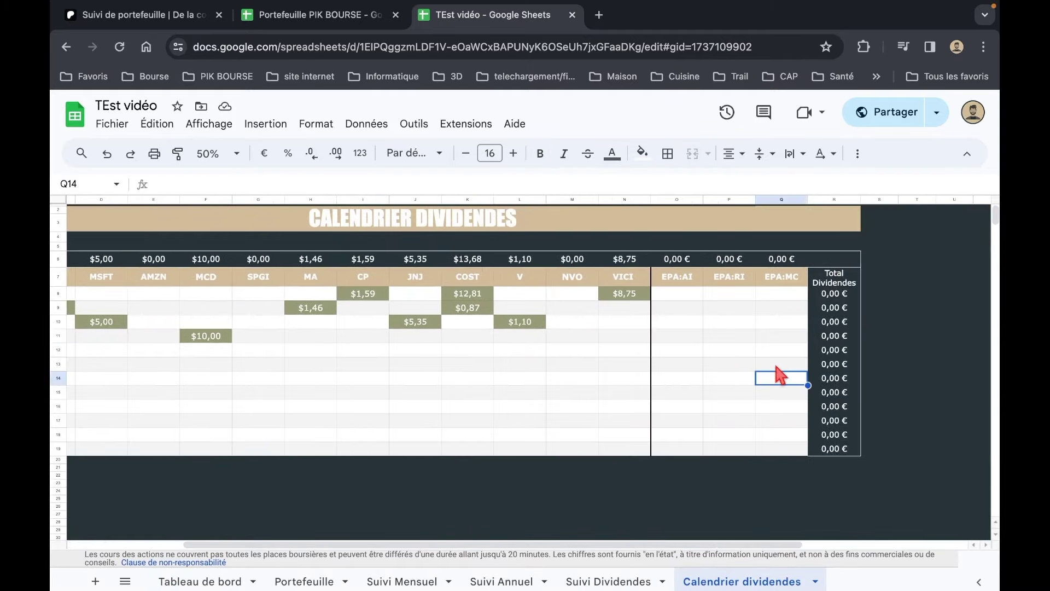
type("120")
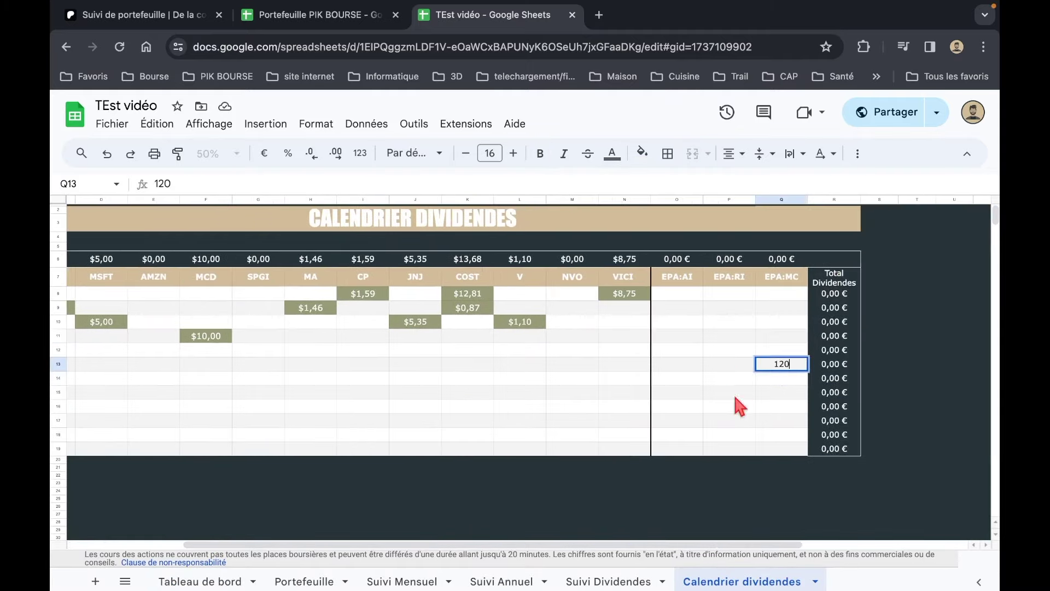
left_click(730, 405)
Step: Check the dashboard's Dividendes € chart and the euro and dollar dividend totals
scroll(727, 410, "left", 3)
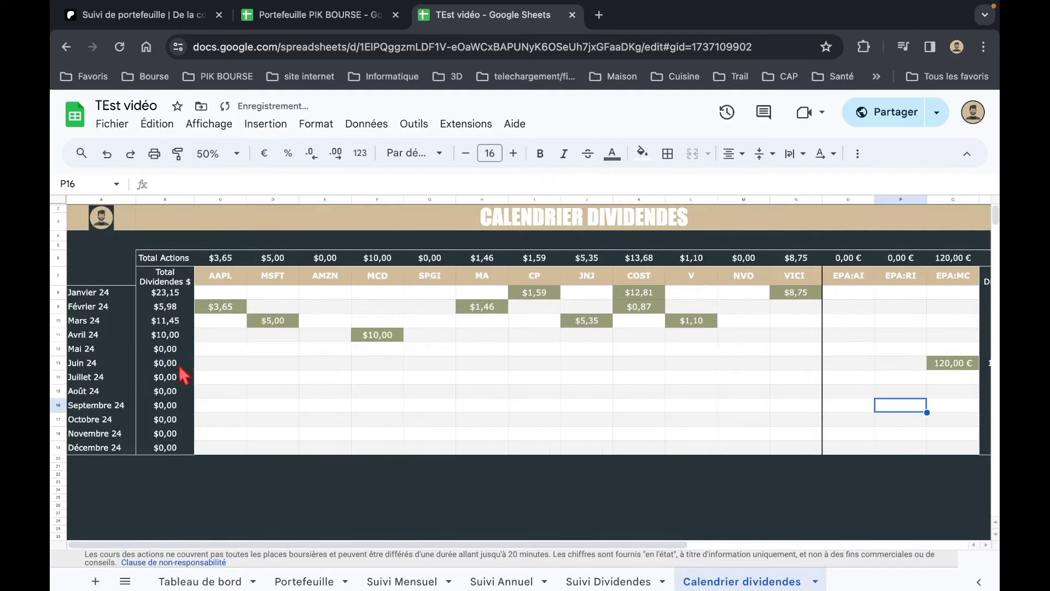
left_click(206, 583)
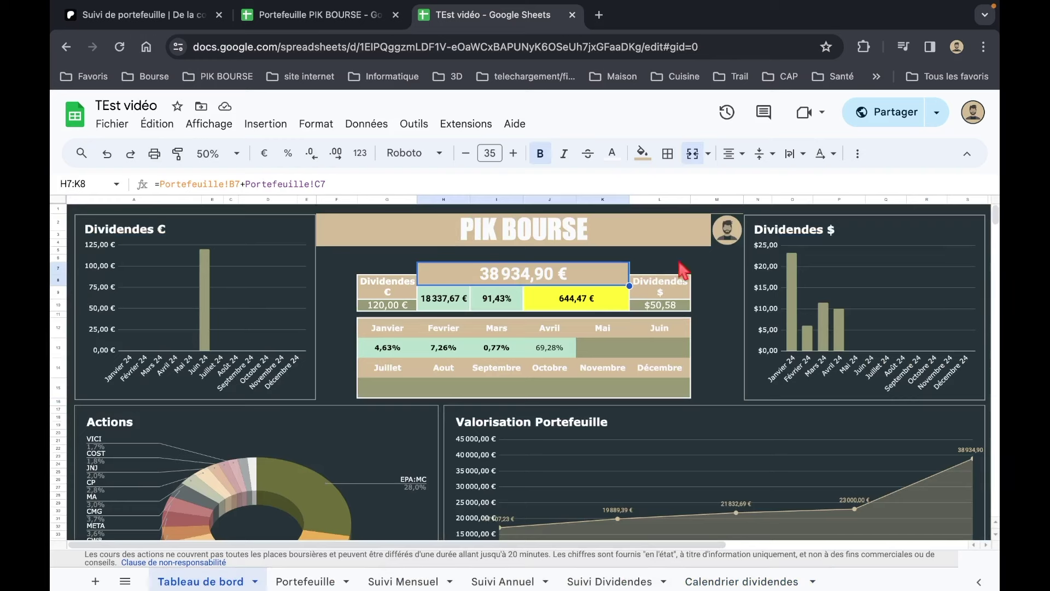
left_click(261, 395)
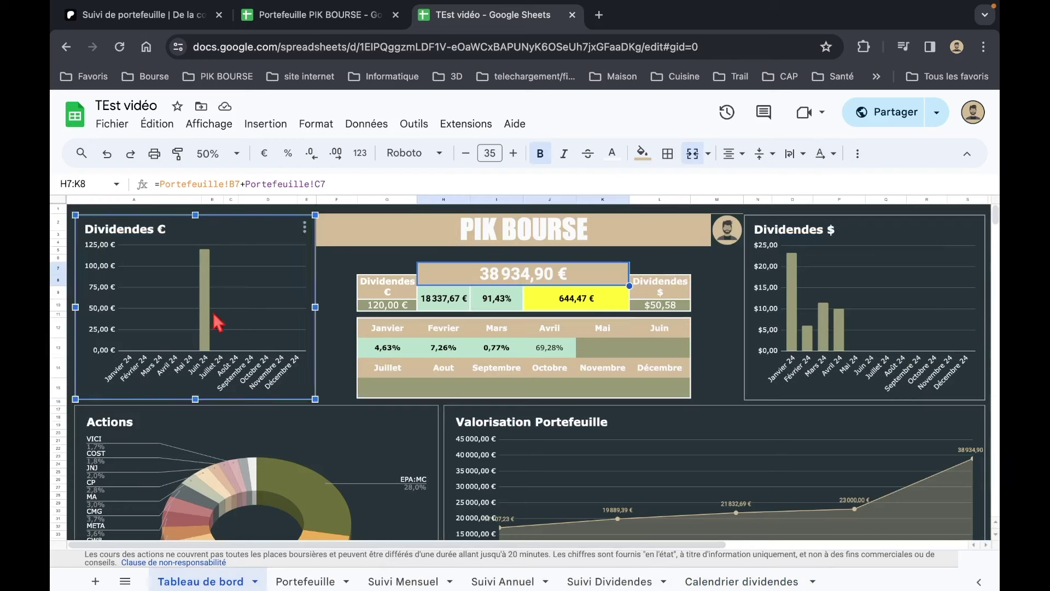
left_click(390, 307)
left_click(674, 305)
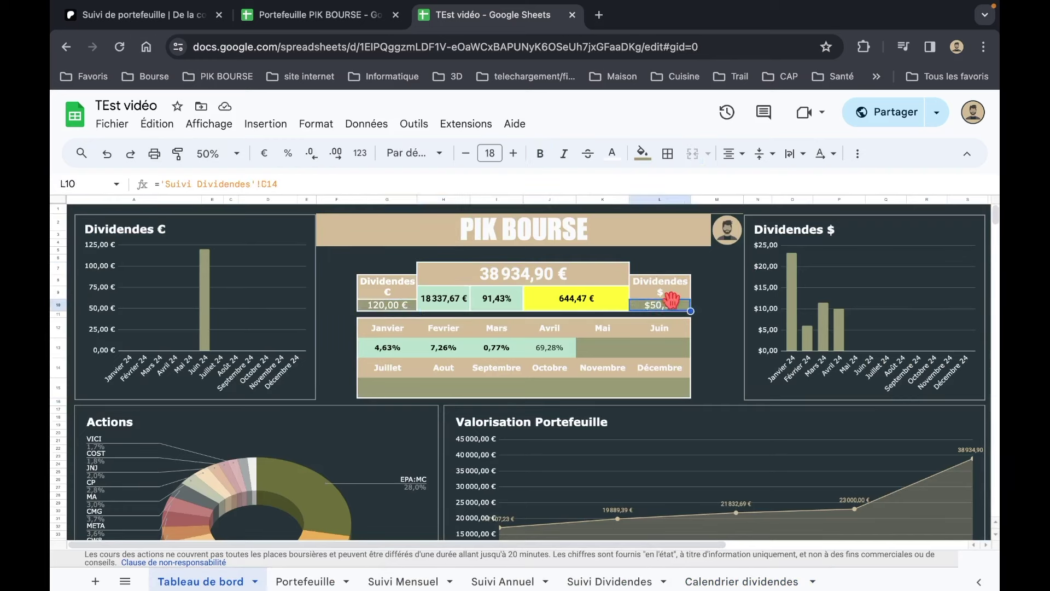
Step: Add $10 MCD dividends for July, October and January in F14, F17 and F8
left_click(741, 581)
left_click(426, 334)
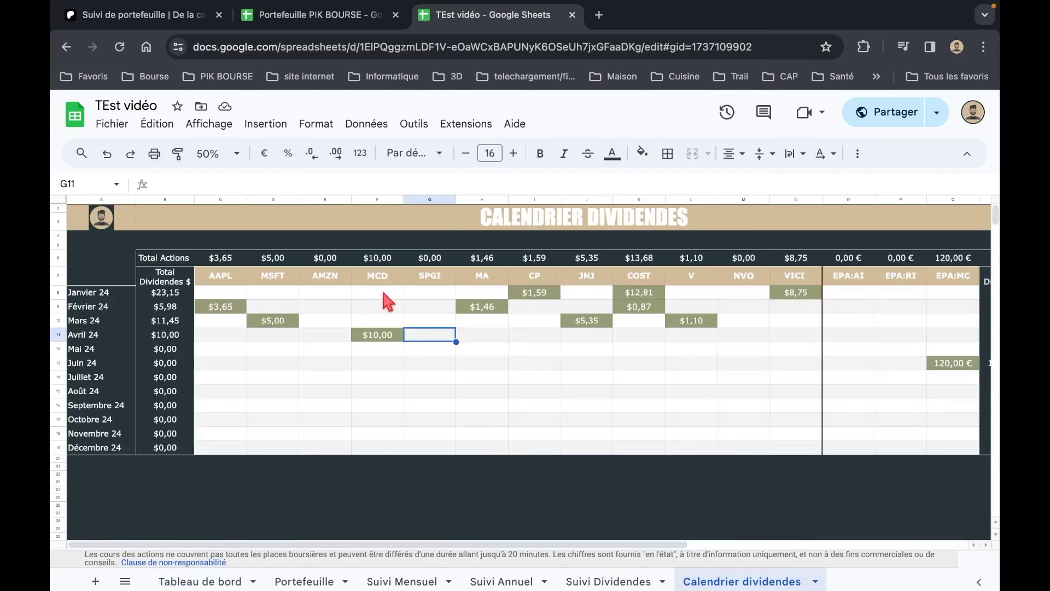
left_click(367, 336)
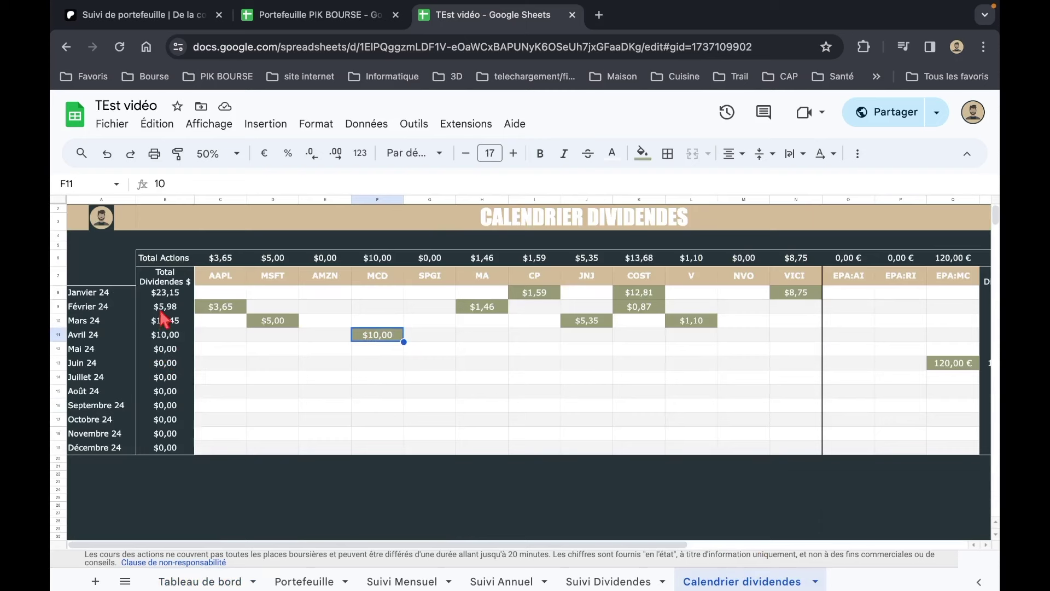
left_click(388, 380)
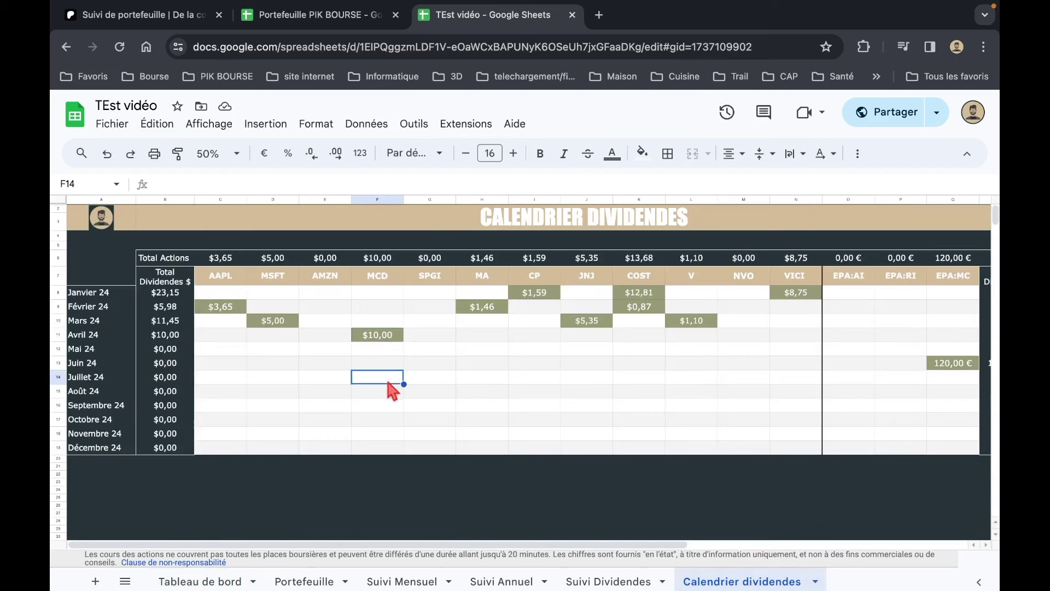
type("10")
key("Return")
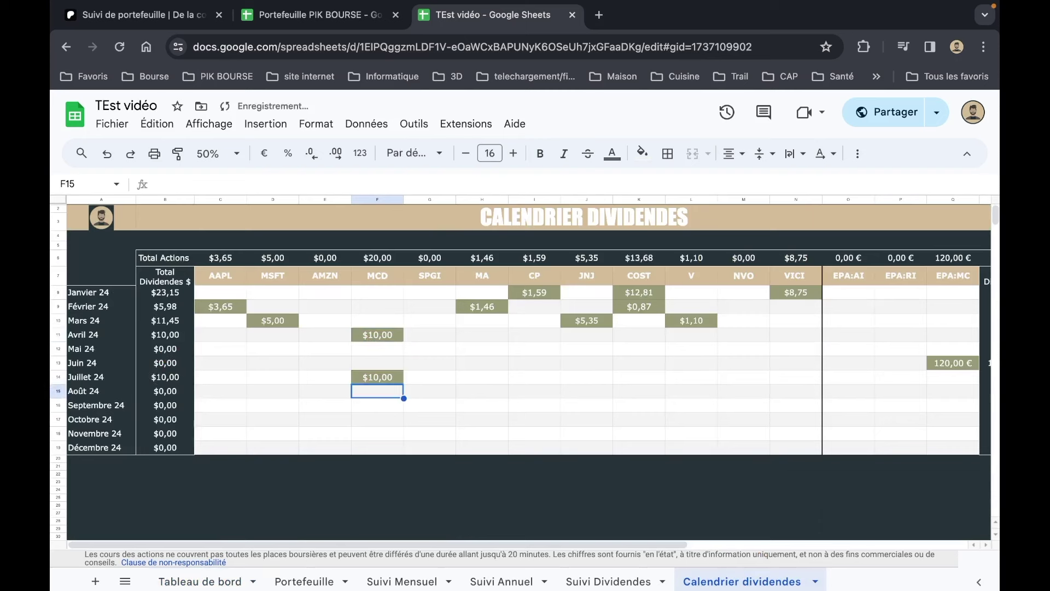
left_click(367, 420)
type("10")
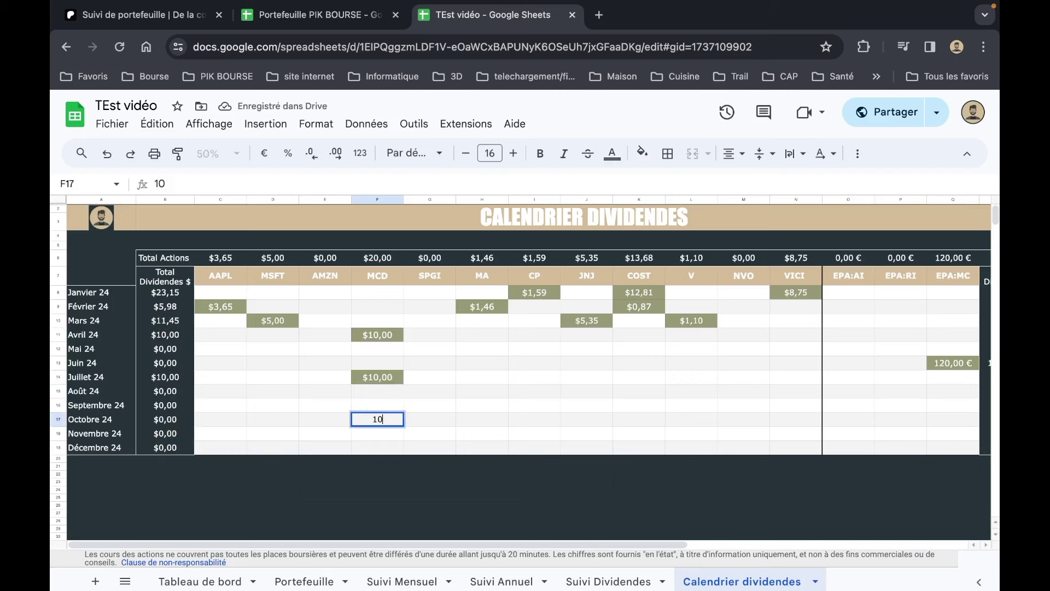
key("Return")
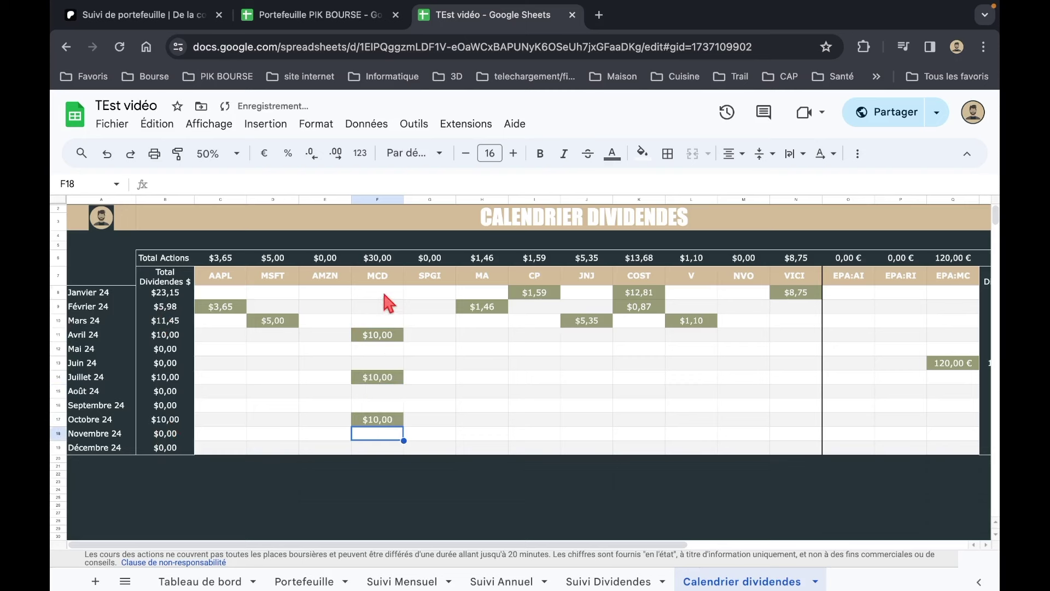
left_click(382, 290)
type("10")
key("Return")
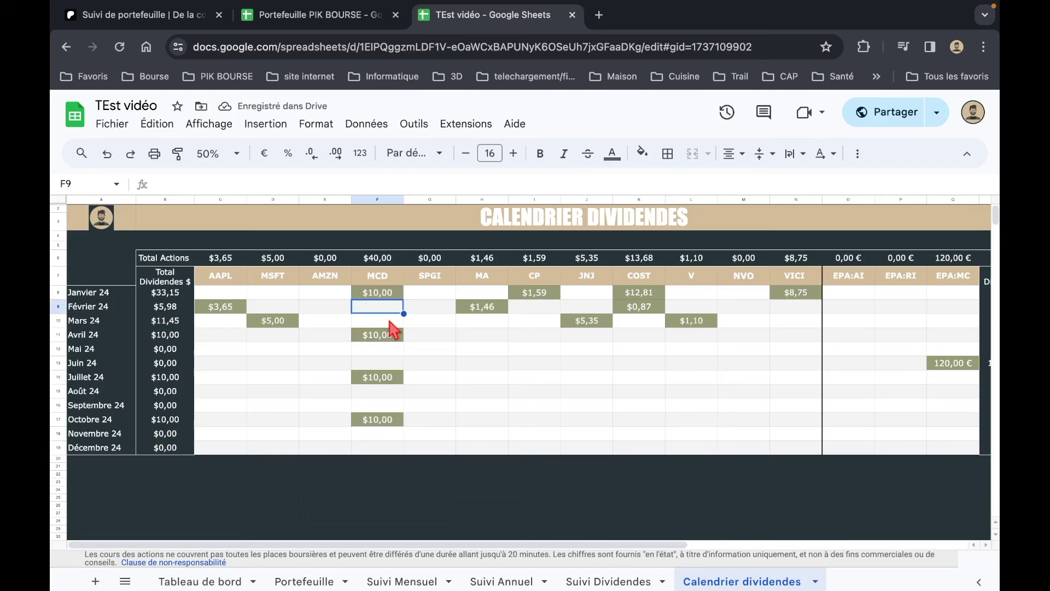
Step: Log a $30 October dividend for MA in H17, with MCD now totalling $40,00
left_click(388, 262)
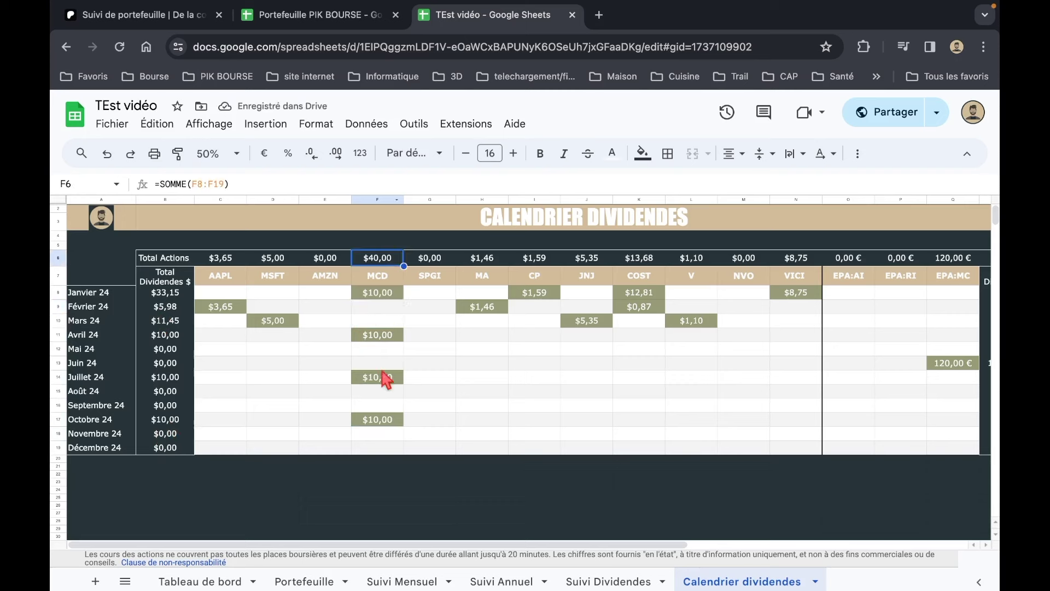
left_click(497, 420)
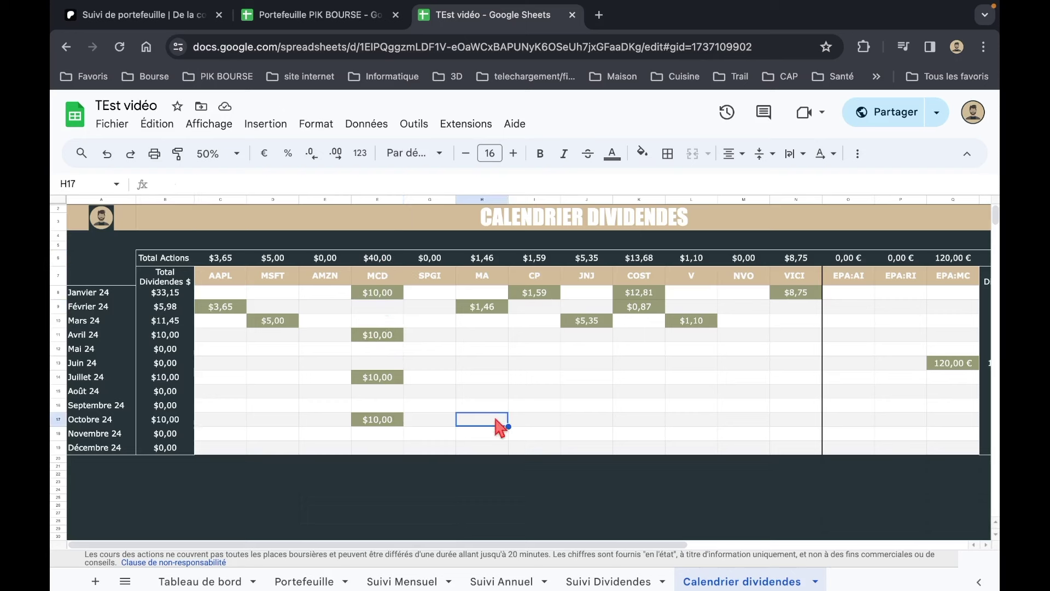
type("30")
key("Return")
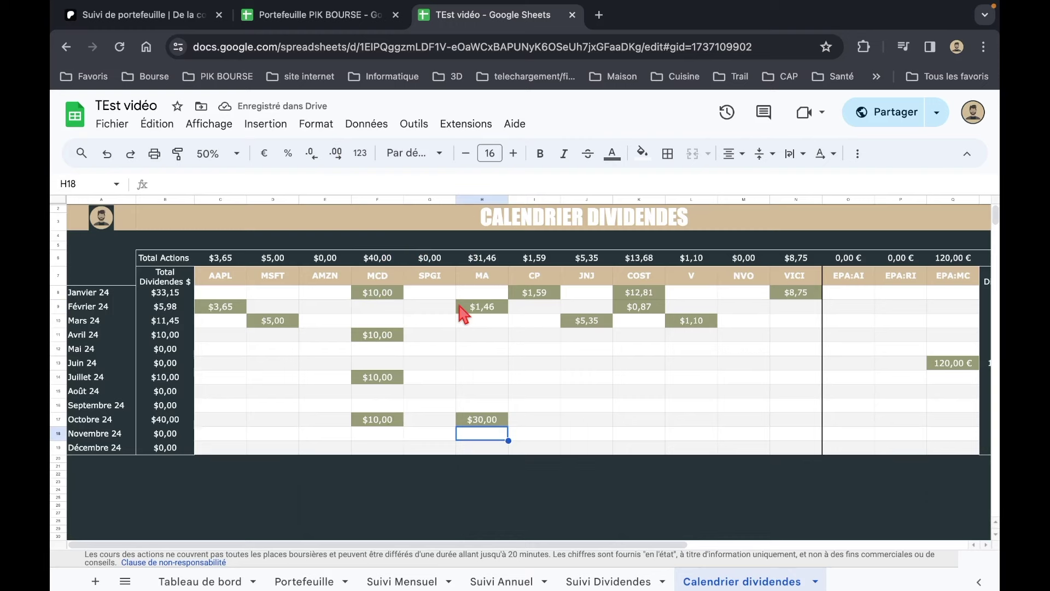
left_click(481, 278)
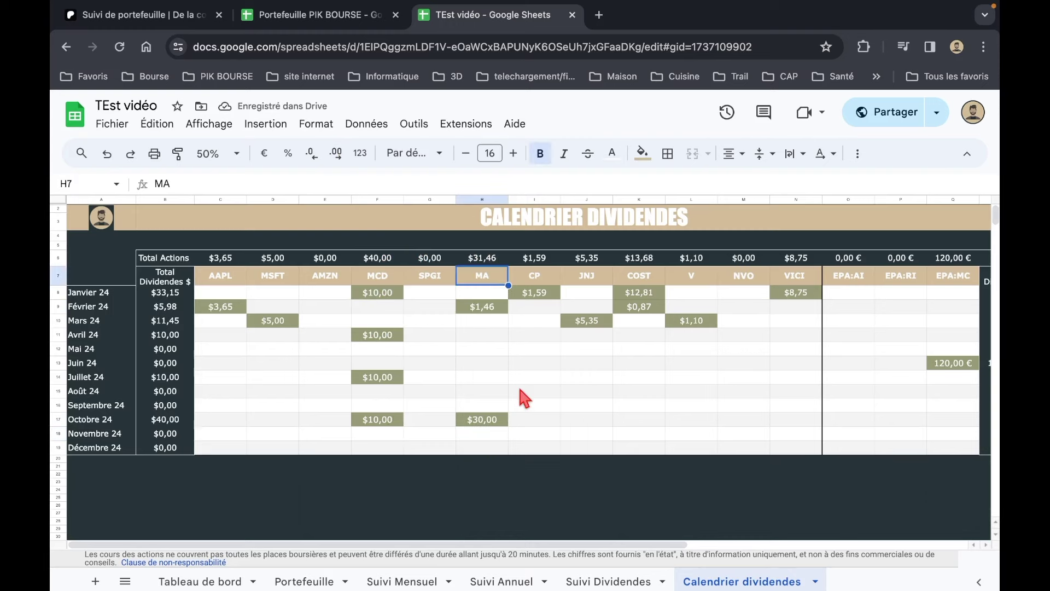
scroll(521, 397, "right", 2)
scroll(520, 389, "left", 1)
scroll(519, 389, "left", 2)
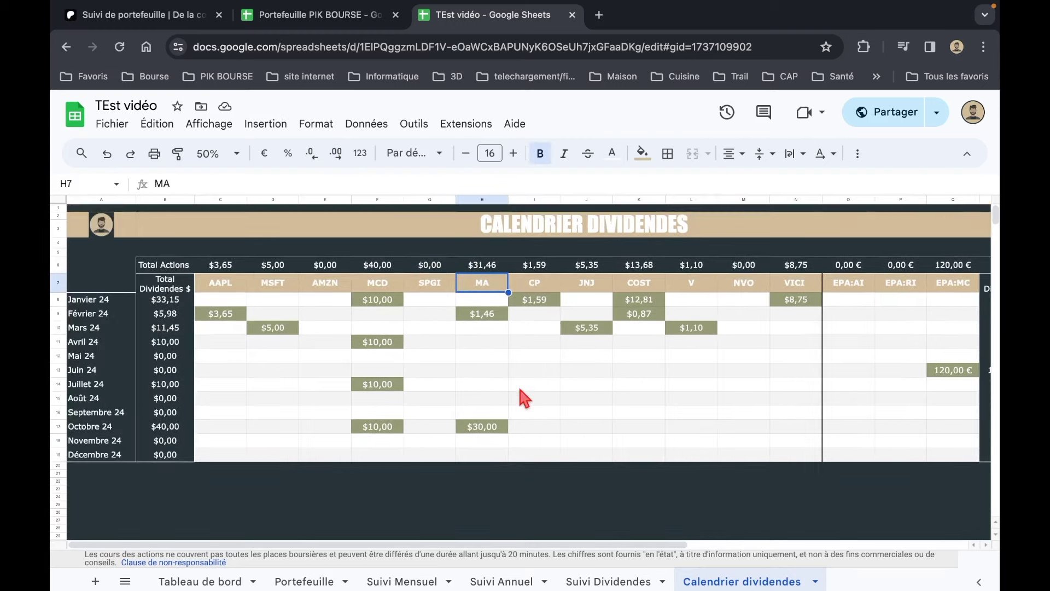
left_click(202, 581)
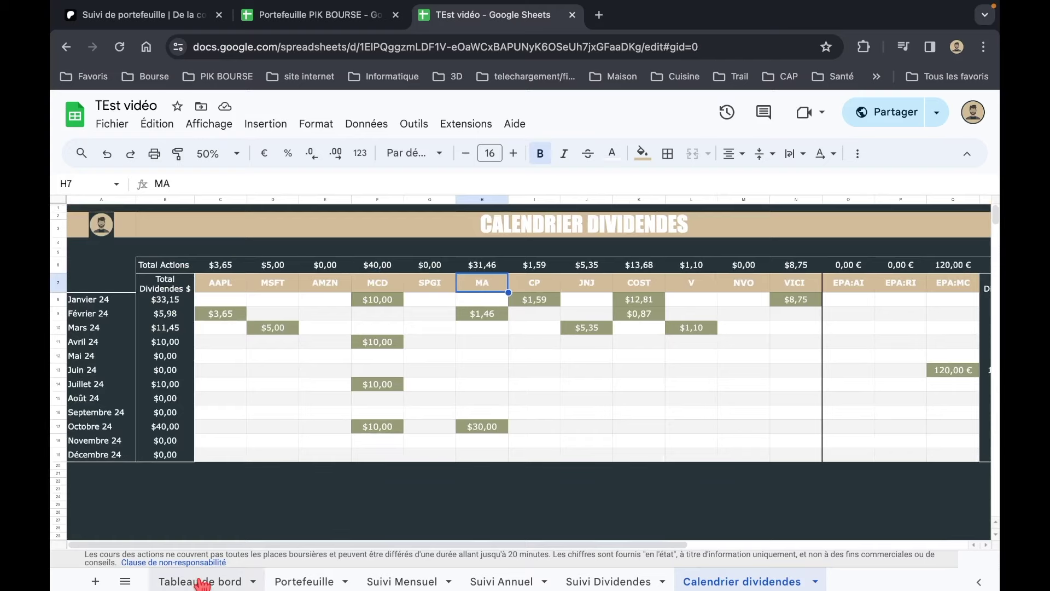
Step: Review the dashboard dividend charts ($110,58, October peak near $40), then switch to Portefeuille
left_click(325, 392)
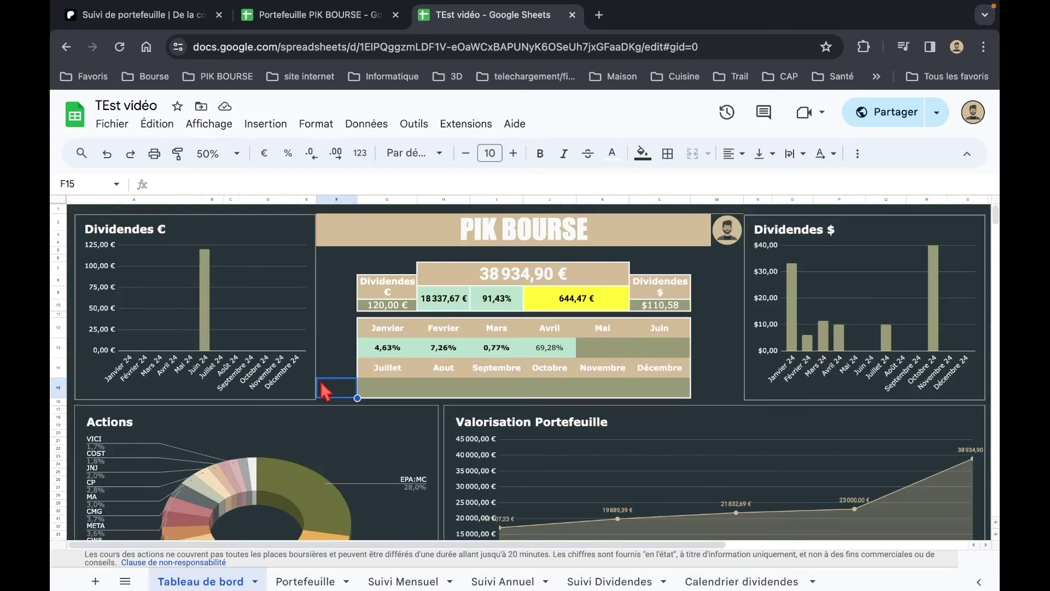
scroll(324, 391, "down", 2)
scroll(324, 392, "down", 3)
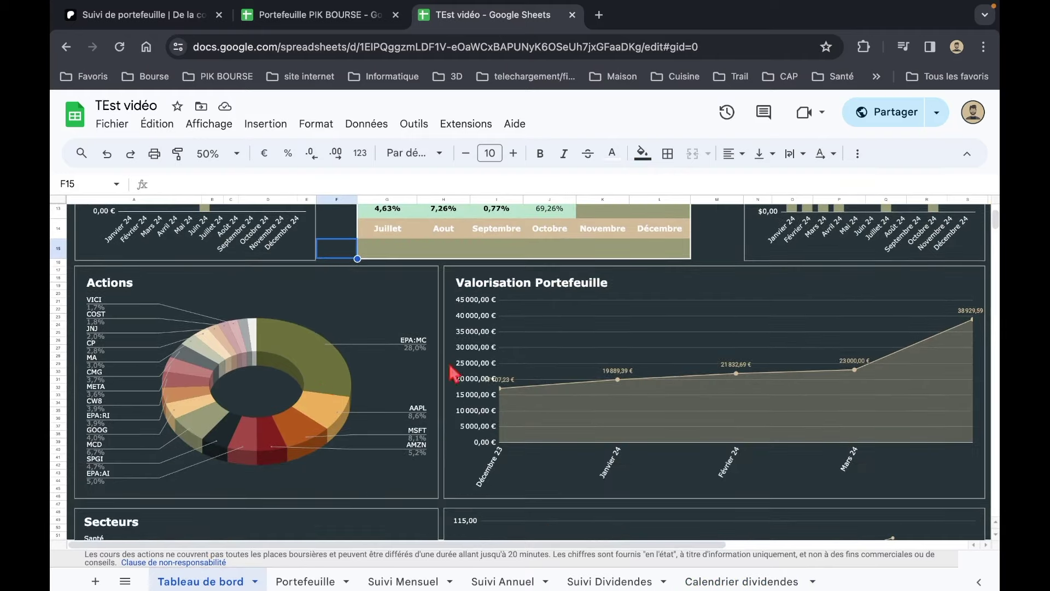
scroll(459, 377, "down", 3)
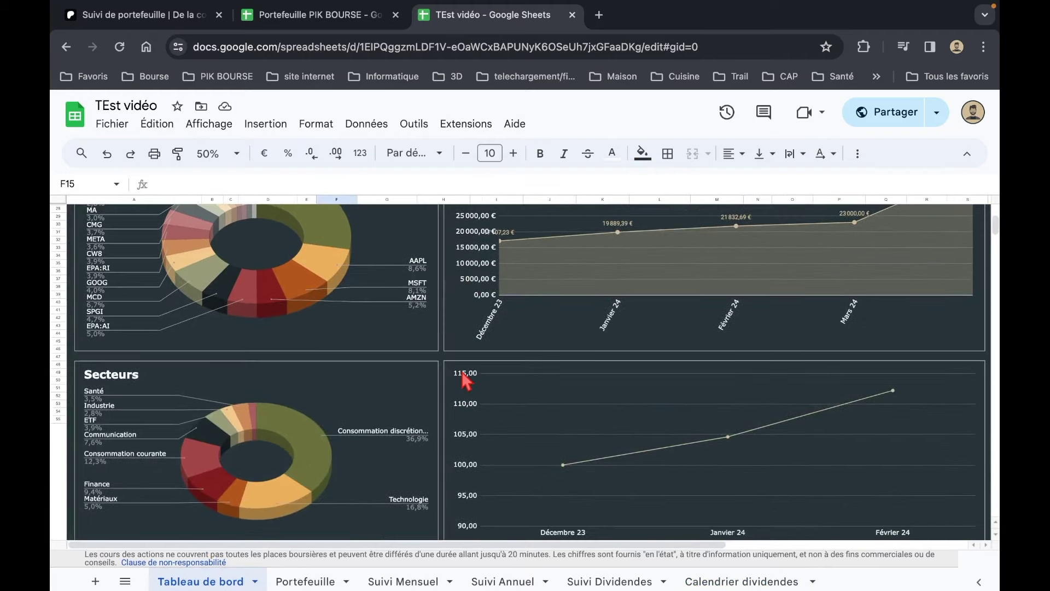
scroll(463, 374, "down", 1)
scroll(465, 379, "down", 2)
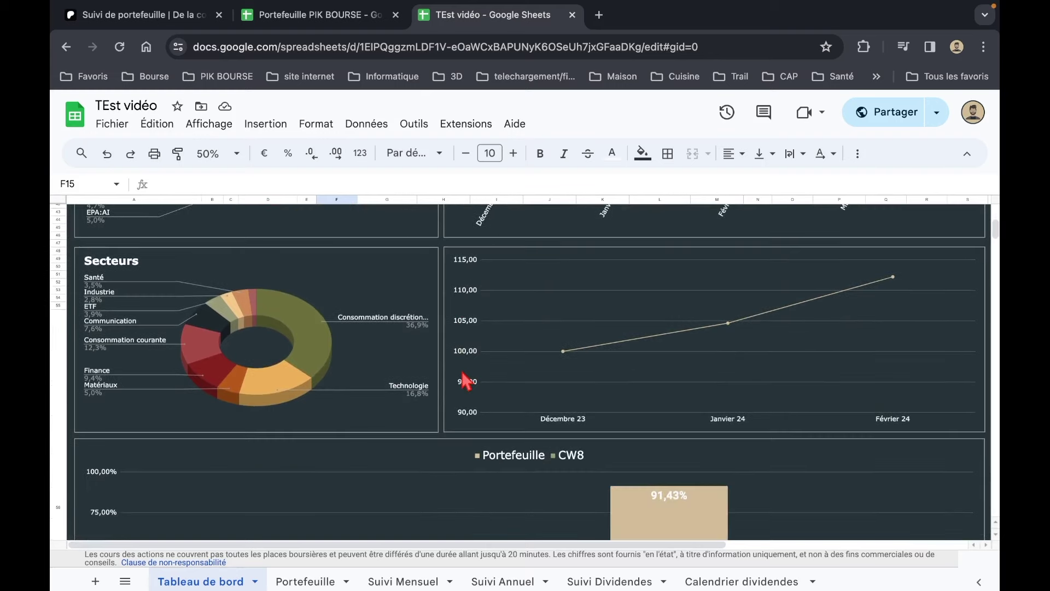
scroll(469, 375, "up", 4)
scroll(469, 375, "up", 6)
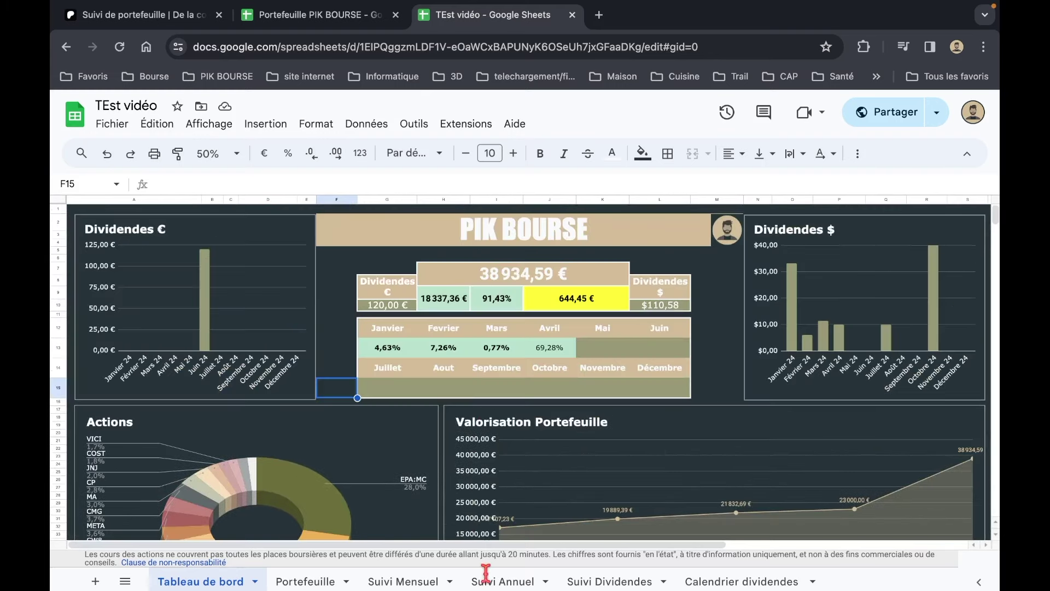
left_click(308, 583)
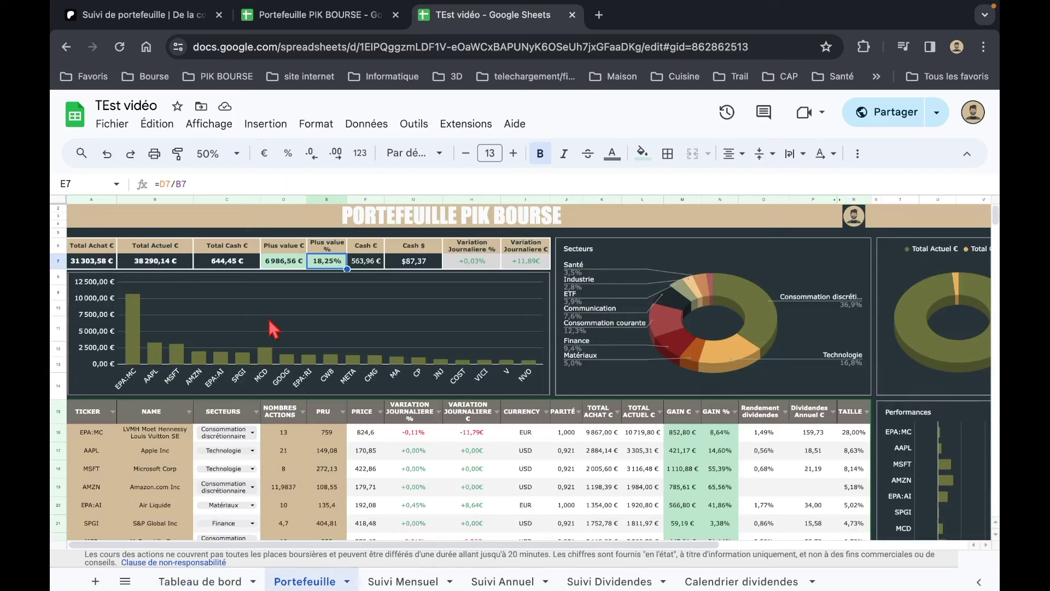